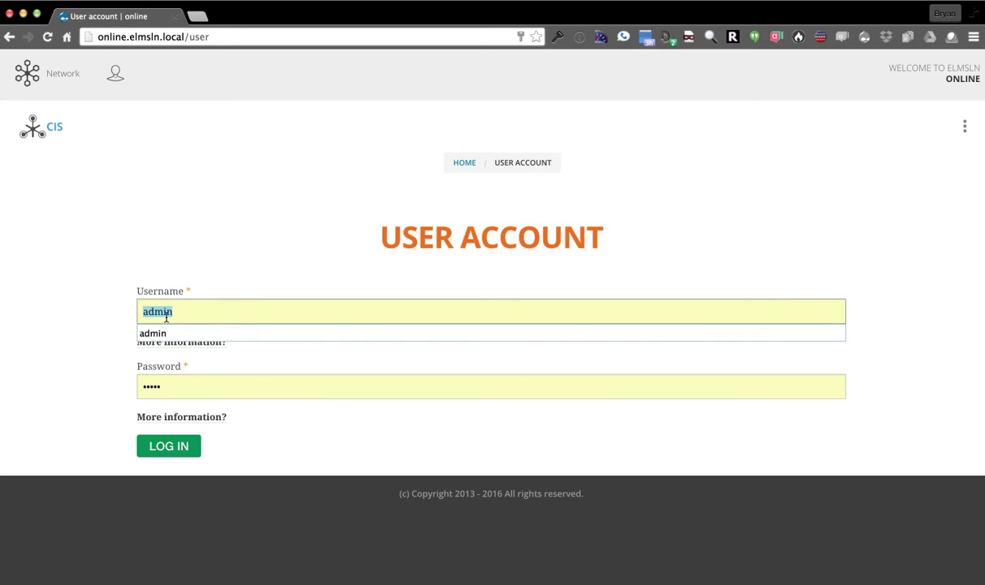
Log in as the administrator using the browser's remembered username
{"action": "key", "text": "Tab"}
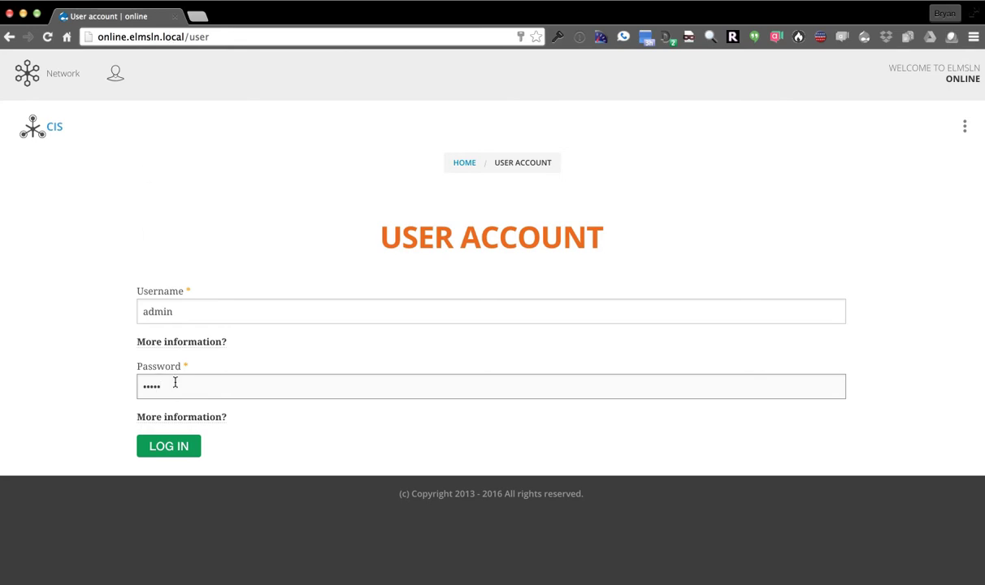
{"action": "left_click", "coordinate": [159, 443]}
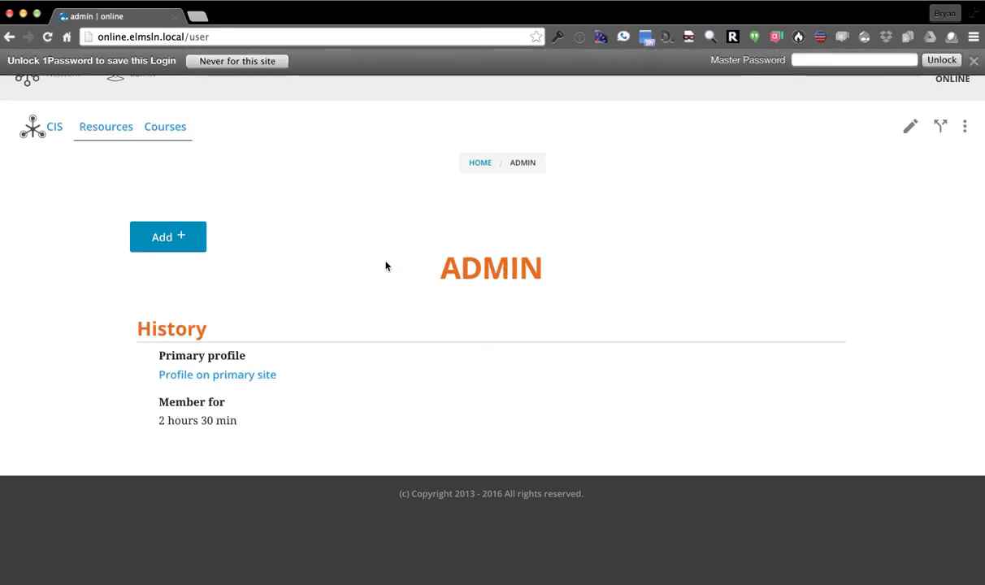
Go to the Courses list showing Sing 100 – Introduction to Singularity, dismissing the password-manager prompt
{"action": "left_click", "coordinate": [169, 137]}
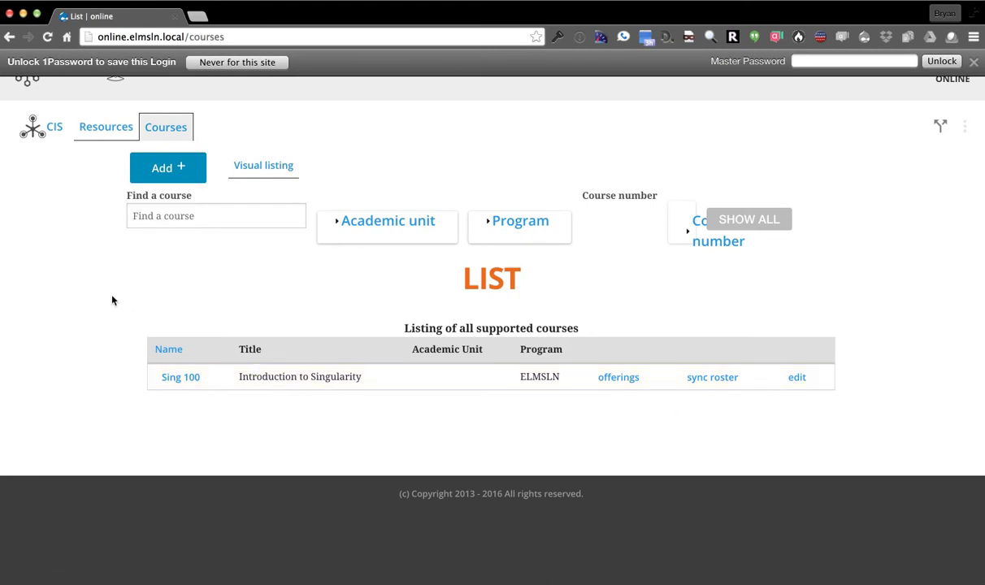
{"action": "left_click", "coordinate": [98, 127]}
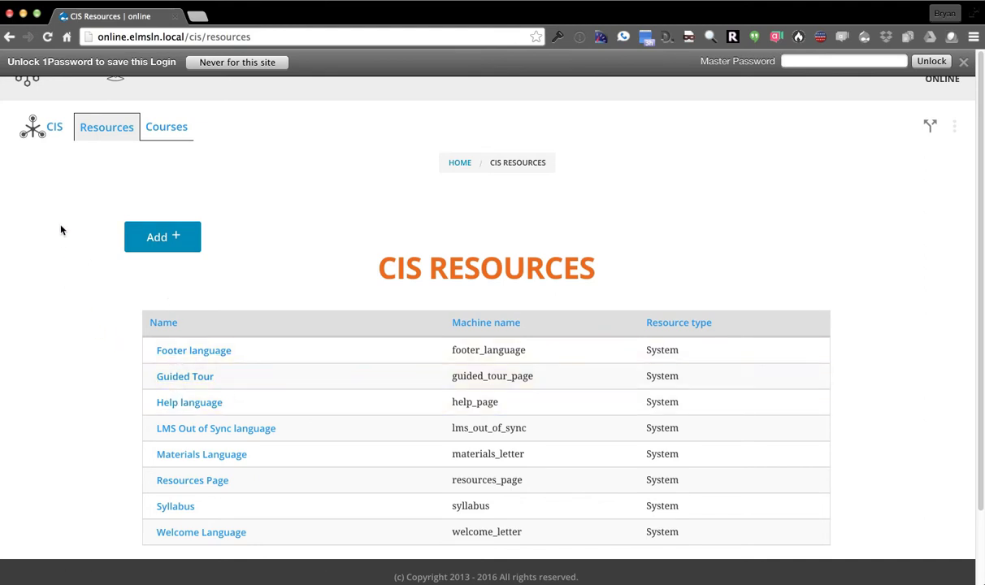
{"action": "left_click", "coordinate": [964, 62]}
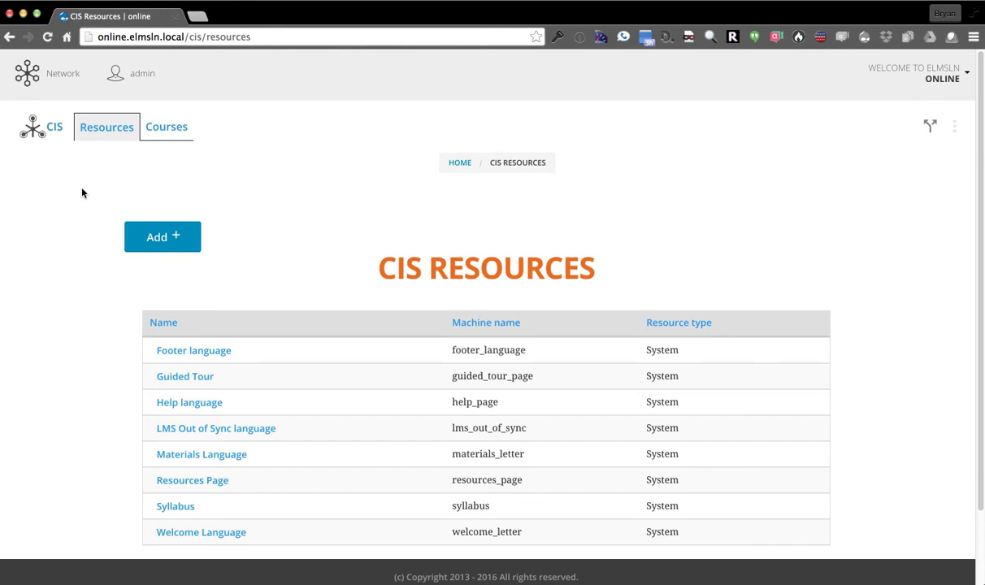
{"action": "key", "text": "Escape"}
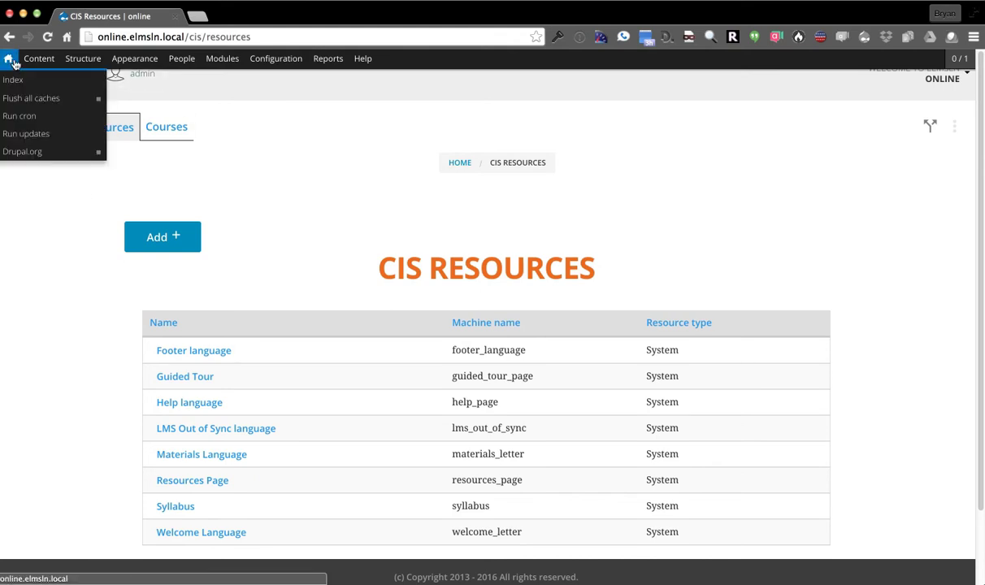
{"action": "mouse_move", "coordinate": [135, 56]}
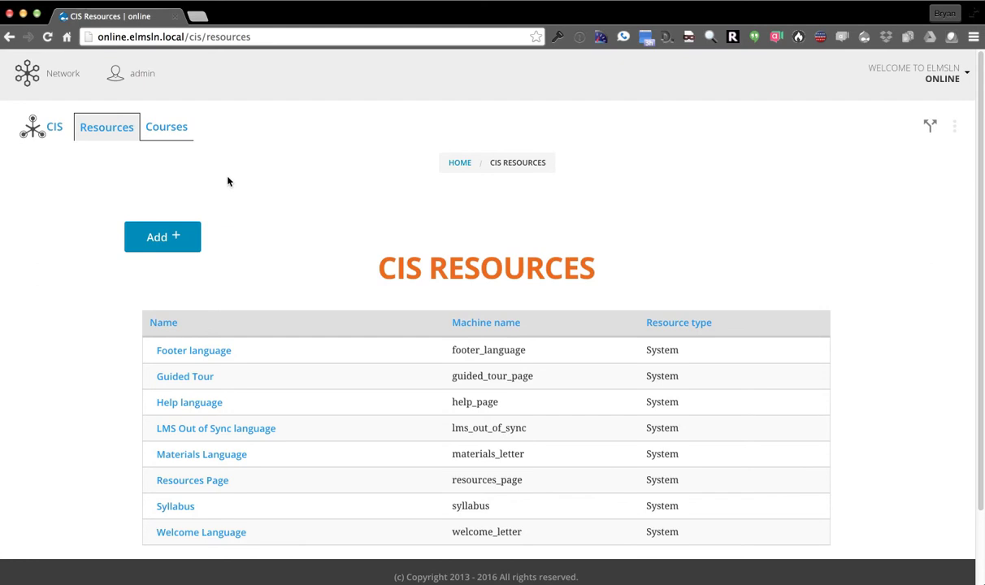
{"action": "left_click", "coordinate": [178, 138]}
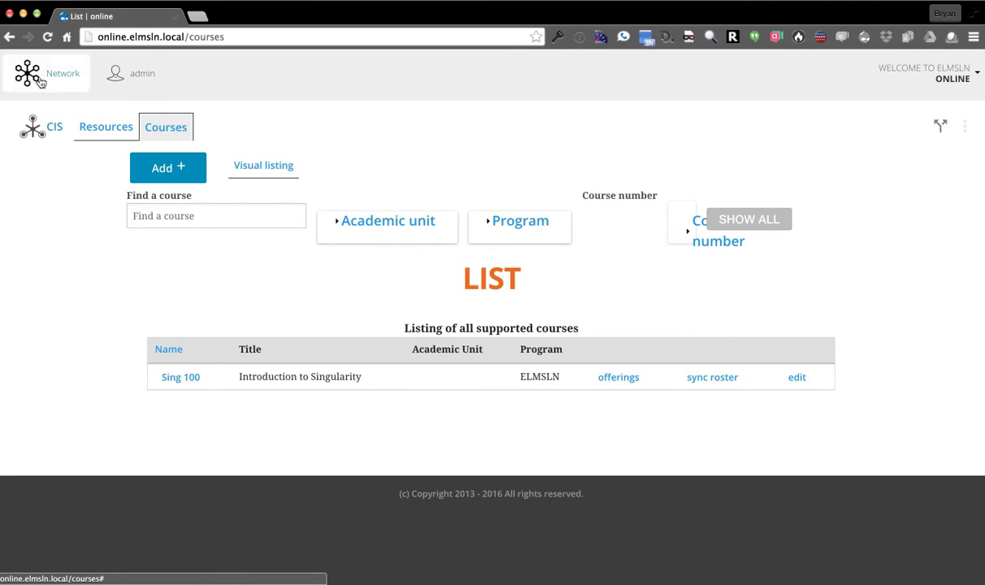
{"action": "left_click", "coordinate": [39, 79]}
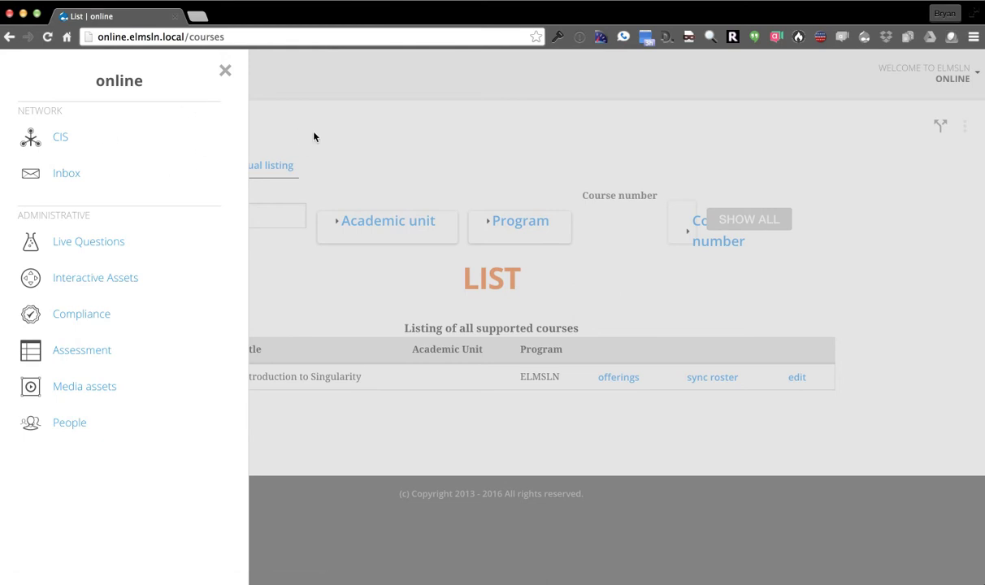
{"action": "left_click", "coordinate": [375, 146]}
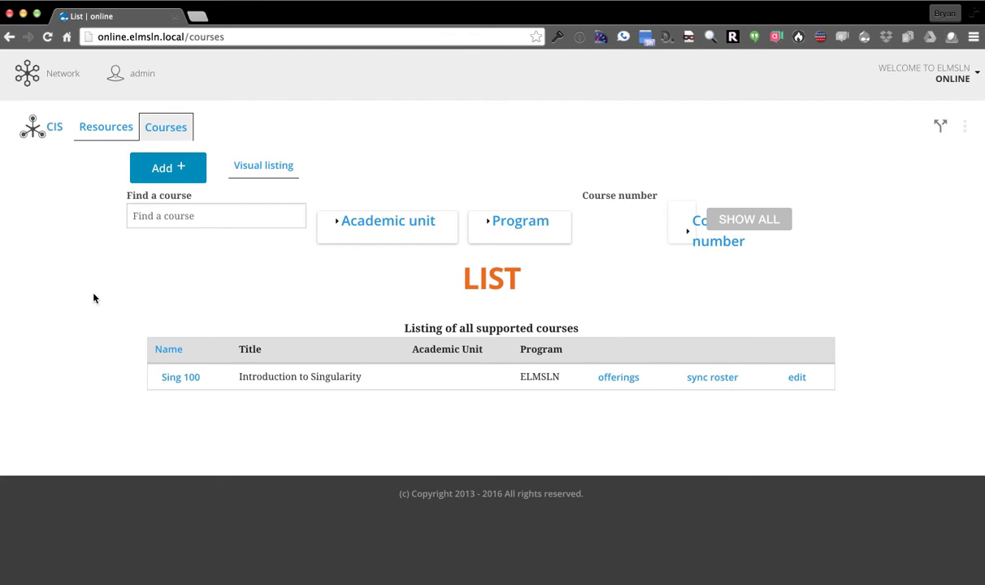
Start a new course from the Add menu, keeping Course set to New
{"action": "left_click", "coordinate": [187, 169]}
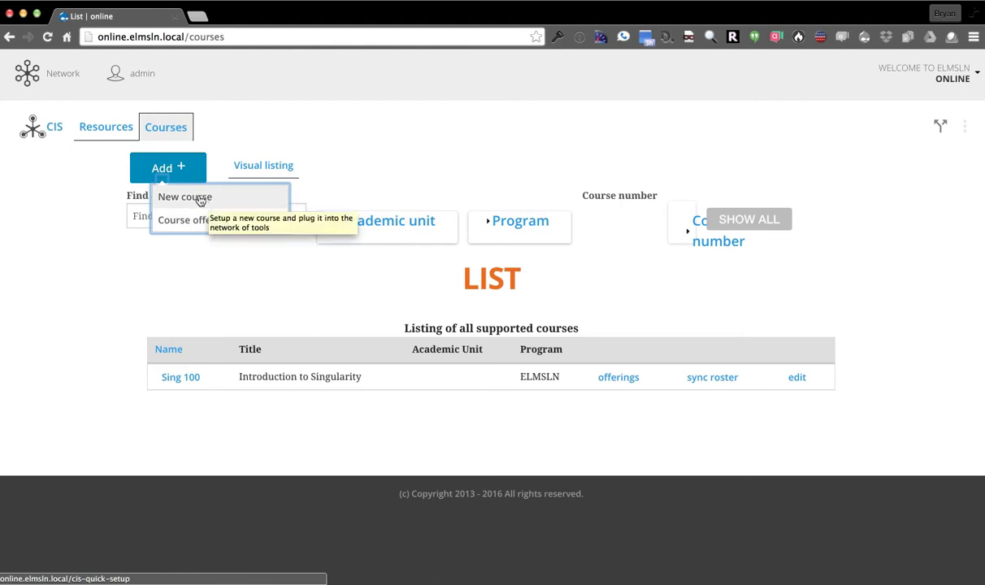
{"action": "left_click", "coordinate": [168, 198]}
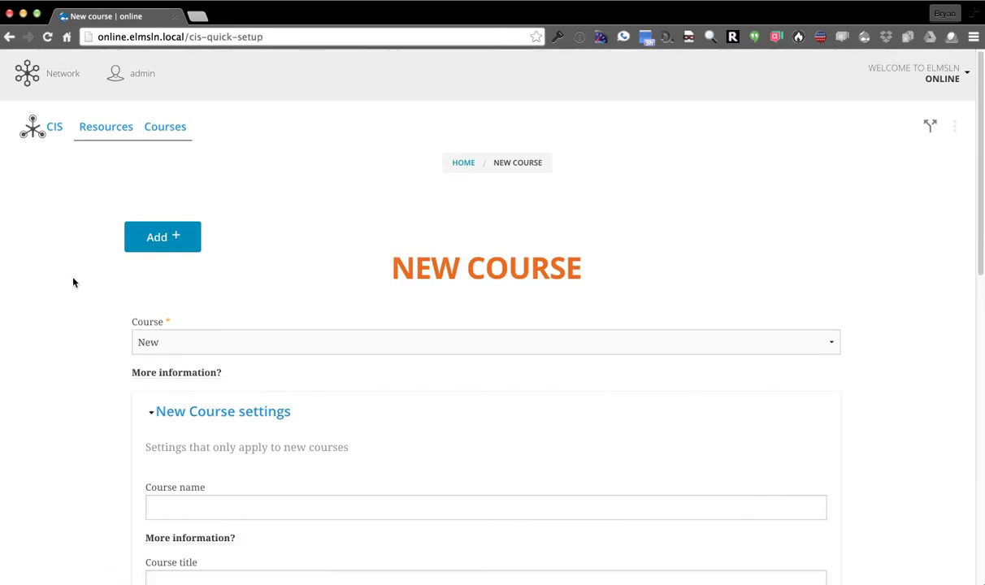
{"action": "left_click", "coordinate": [252, 347]}
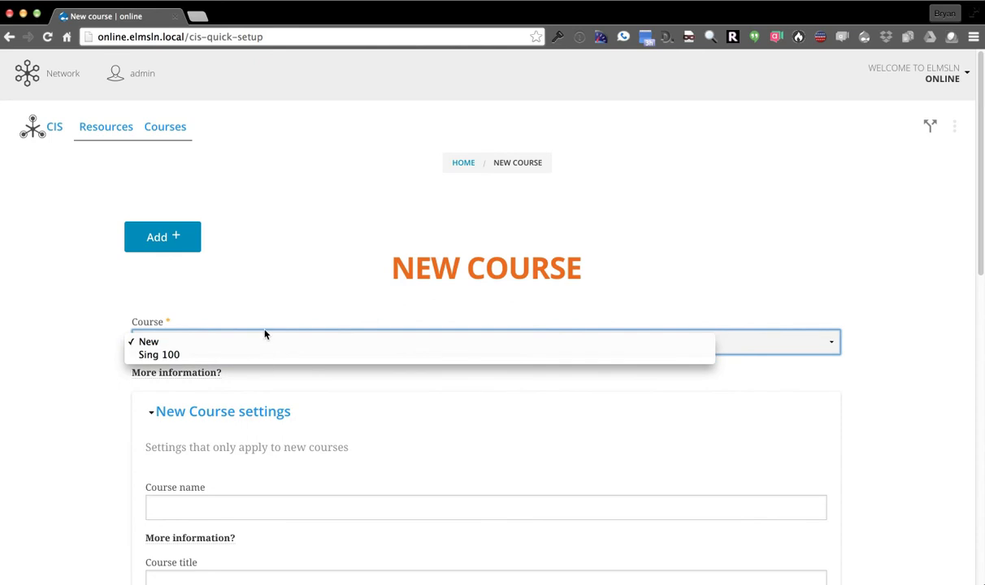
{"action": "left_click", "coordinate": [241, 328]}
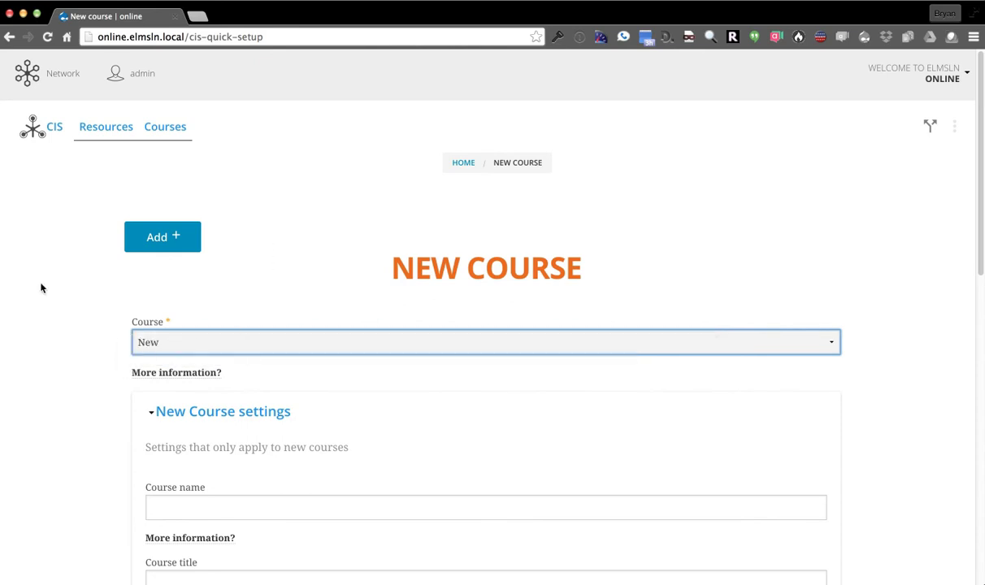
Enter course name 'demospace' and course title 'Our Demo'
{"action": "scroll", "coordinate": [108, 336], "scroll_direction": "down", "scroll_amount": 4}
{"action": "left_click", "coordinate": [222, 369]}
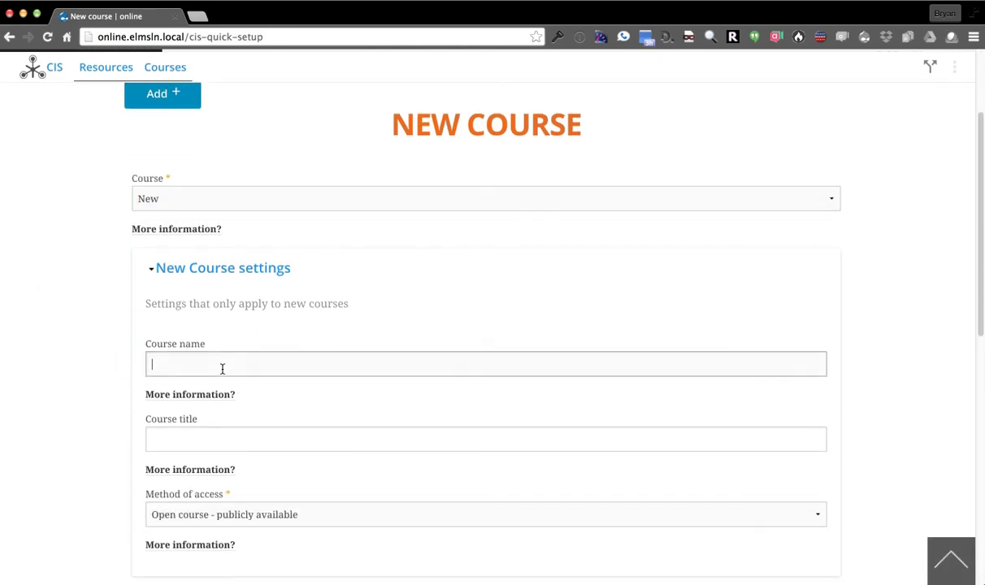
{"action": "type", "text": "demospace"}
{"action": "key", "text": "Tab"}
{"action": "type", "text": "D"}
{"action": "key", "text": "BackSpace"}
{"action": "type", "text": "Our Demo"}
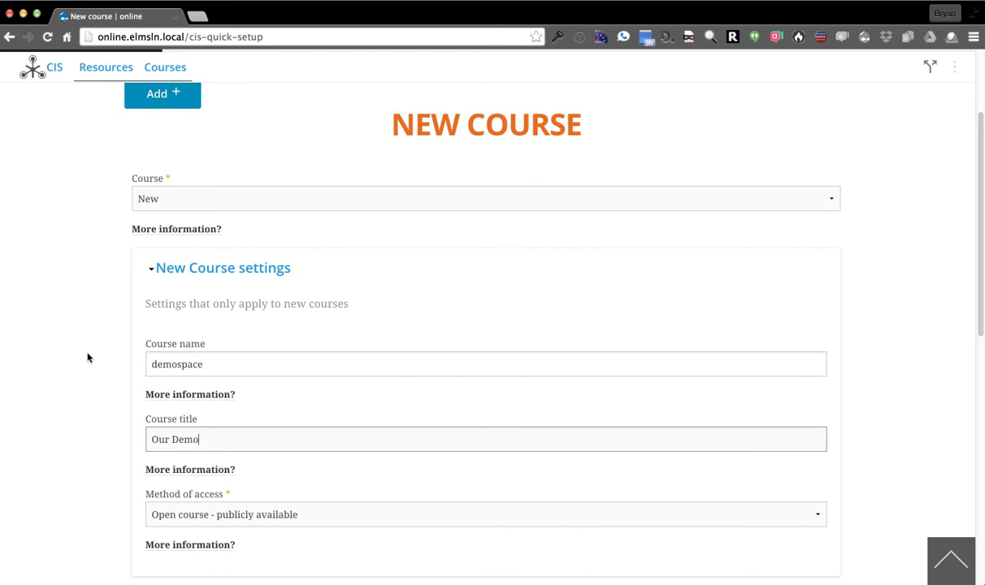
{"action": "scroll", "coordinate": [122, 399], "scroll_direction": "up", "scroll_amount": 4}
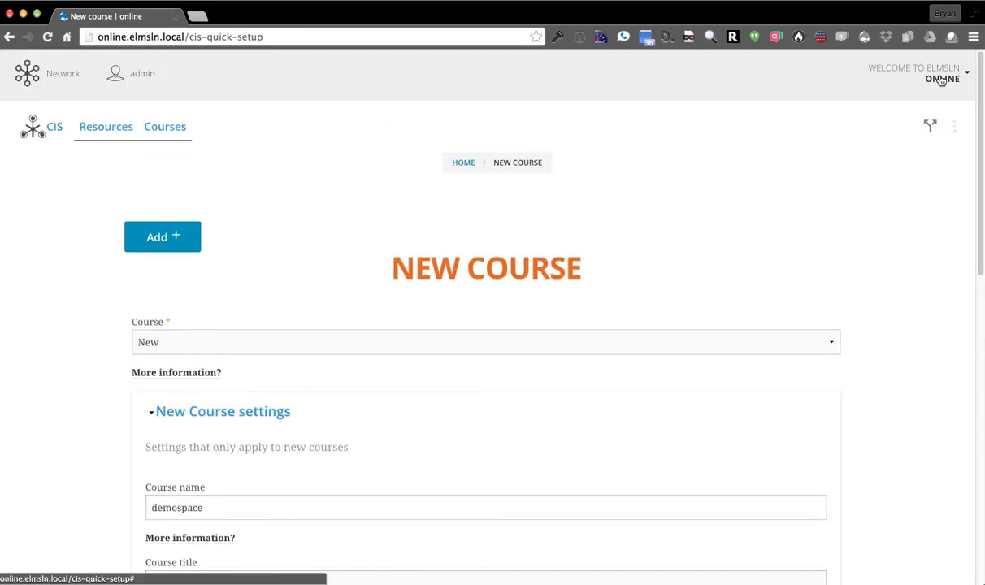
{"action": "scroll", "coordinate": [91, 329], "scroll_direction": "down", "scroll_amount": 5}
{"action": "scroll", "coordinate": [89, 341], "scroll_direction": "down", "scroll_amount": 5}
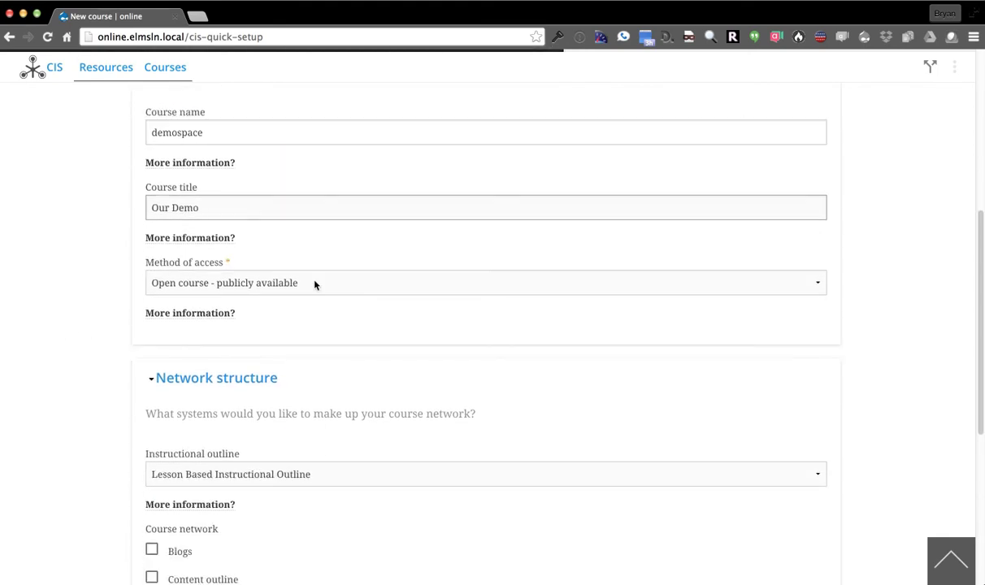
Set Method of access to Require login and open the Instructional outline choices
{"action": "left_click", "coordinate": [315, 284]}
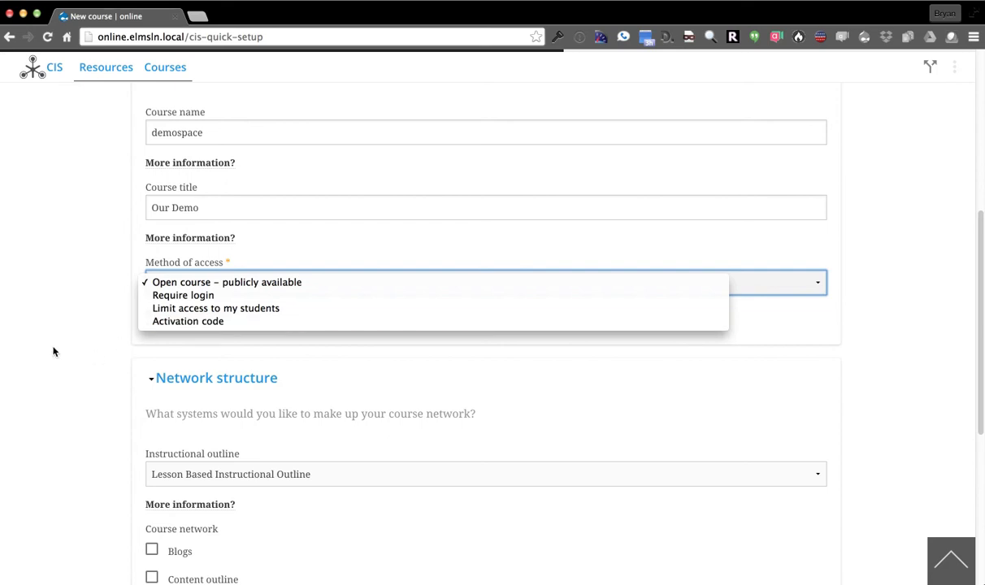
{"action": "left_click", "coordinate": [162, 297]}
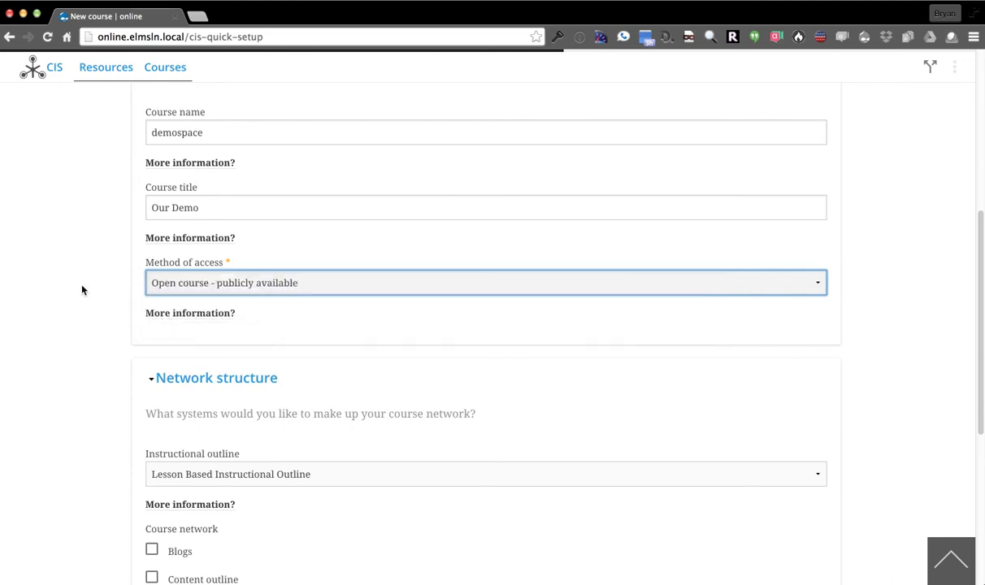
{"action": "scroll", "coordinate": [57, 286], "scroll_direction": "down", "scroll_amount": 5}
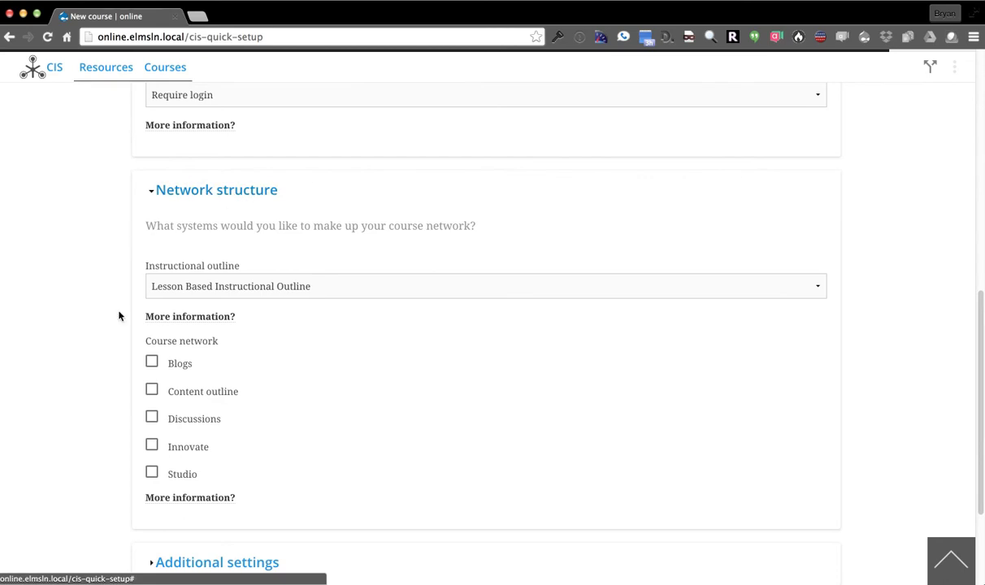
{"action": "left_click", "coordinate": [391, 295]}
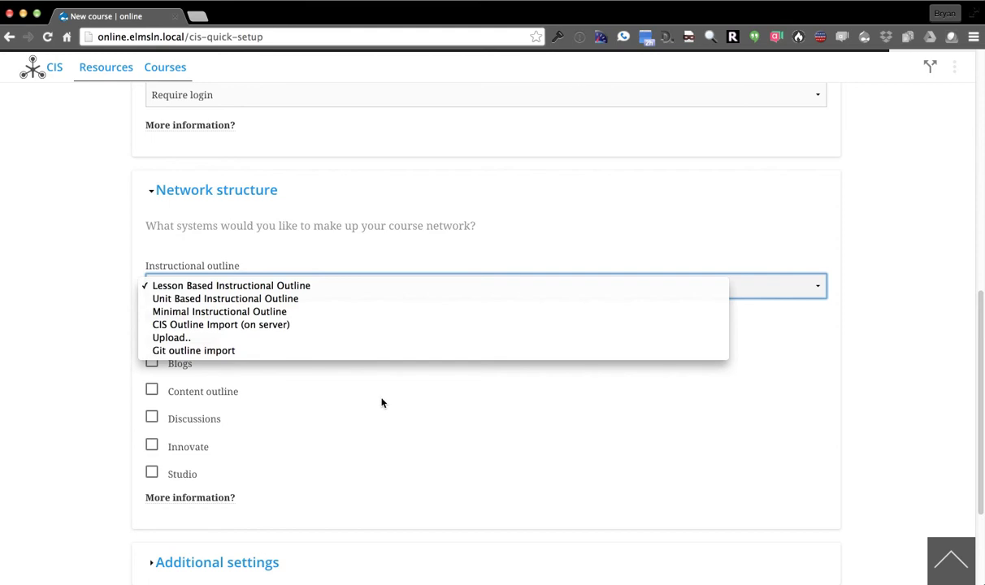
Choose Unit Based Instructional Outline and add Blogs, Content outline, Discussions, Studio and Innovate to the network
{"action": "left_click", "coordinate": [376, 298]}
{"action": "left_click", "coordinate": [77, 259]}
{"action": "scroll", "coordinate": [75, 259], "scroll_direction": "down", "scroll_amount": 1}
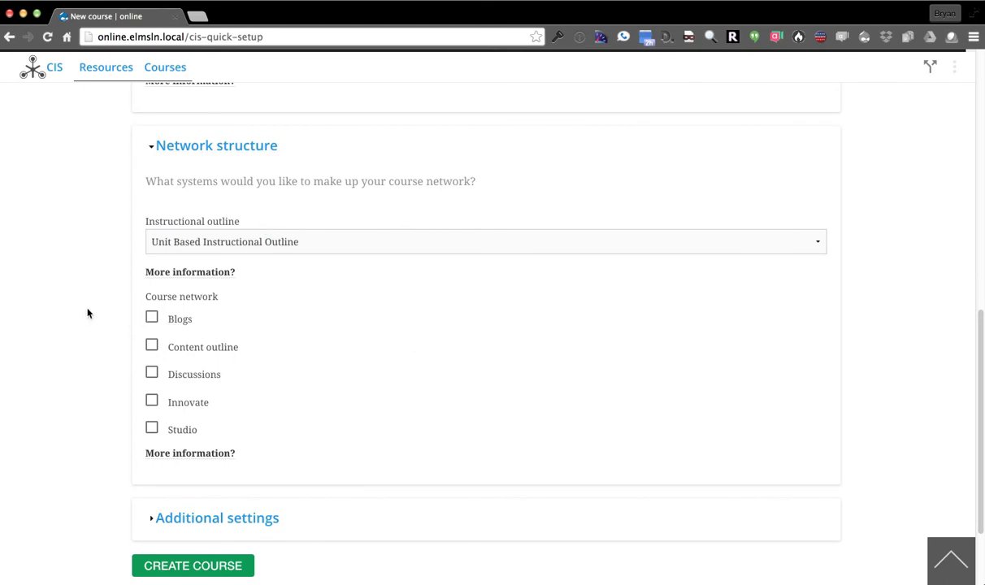
{"action": "left_click", "coordinate": [173, 323]}
{"action": "left_click", "coordinate": [189, 355]}
{"action": "left_click", "coordinate": [188, 376]}
{"action": "left_click", "coordinate": [183, 430]}
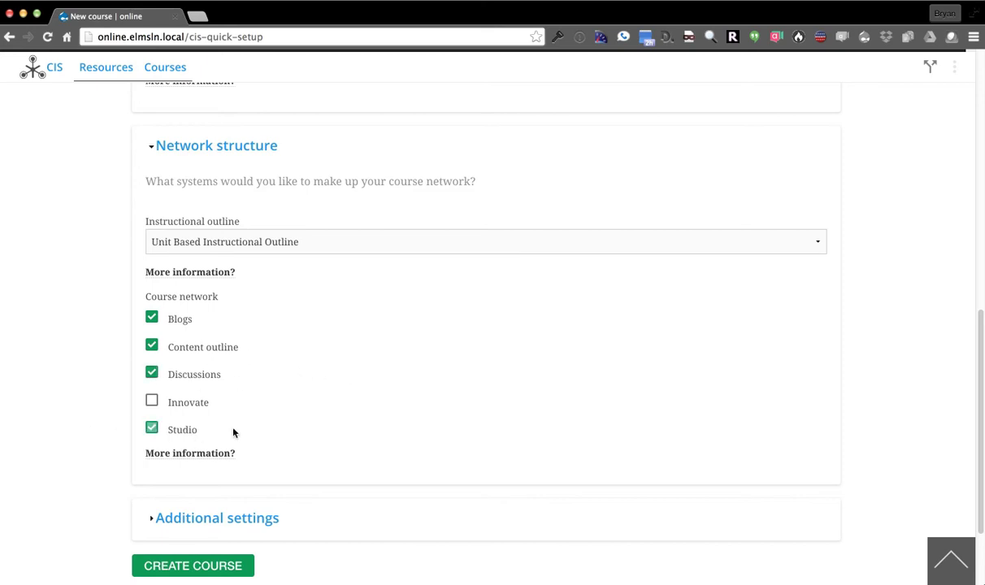
{"action": "left_click", "coordinate": [190, 409]}
Review the additional logistics and section creation settings, then create the course
{"action": "scroll", "coordinate": [86, 295], "scroll_direction": "down", "scroll_amount": 2}
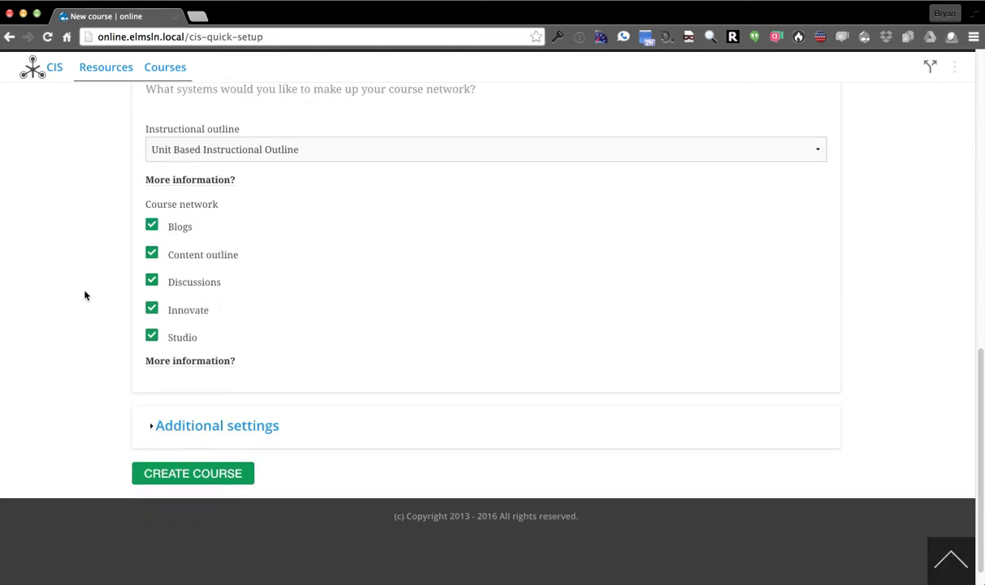
{"action": "scroll", "coordinate": [86, 295], "scroll_direction": "up", "scroll_amount": 2}
{"action": "scroll", "coordinate": [84, 304], "scroll_direction": "down", "scroll_amount": 1}
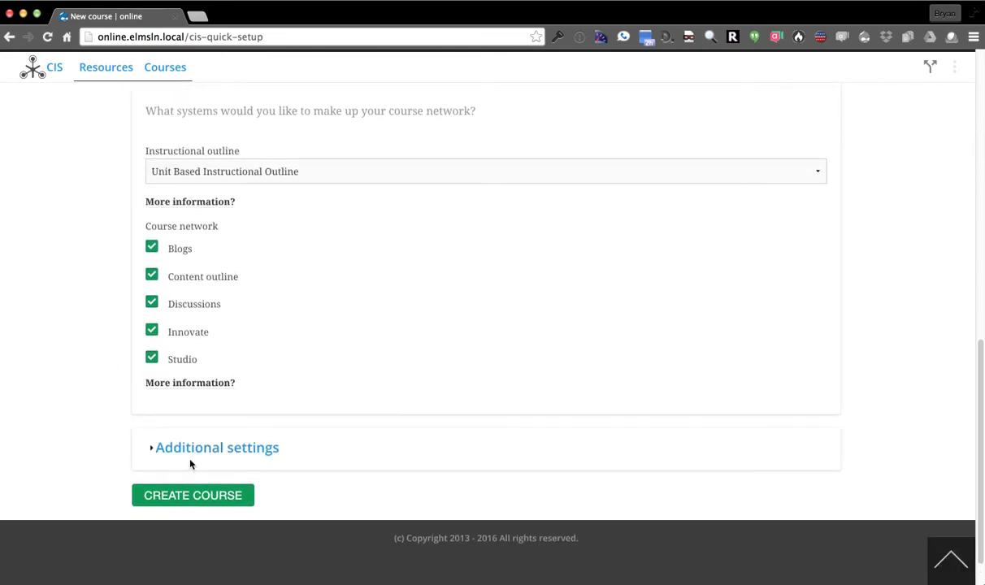
{"action": "left_click", "coordinate": [232, 449]}
{"action": "left_click", "coordinate": [193, 411]}
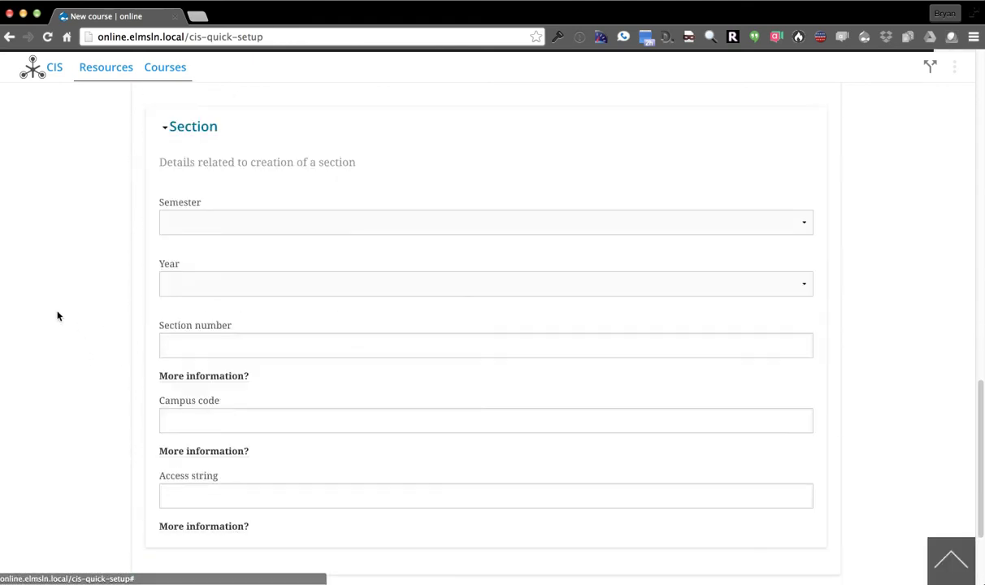
{"action": "scroll", "coordinate": [114, 451], "scroll_direction": "down", "scroll_amount": 4}
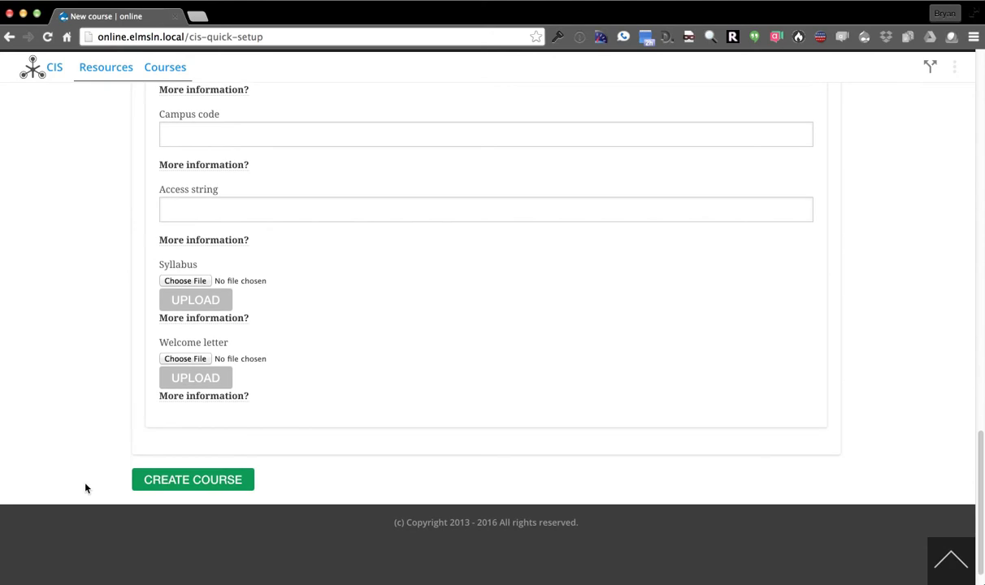
{"action": "scroll", "coordinate": [88, 476], "scroll_direction": "up", "scroll_amount": 8}
{"action": "scroll", "coordinate": [88, 463], "scroll_direction": "up", "scroll_amount": 3}
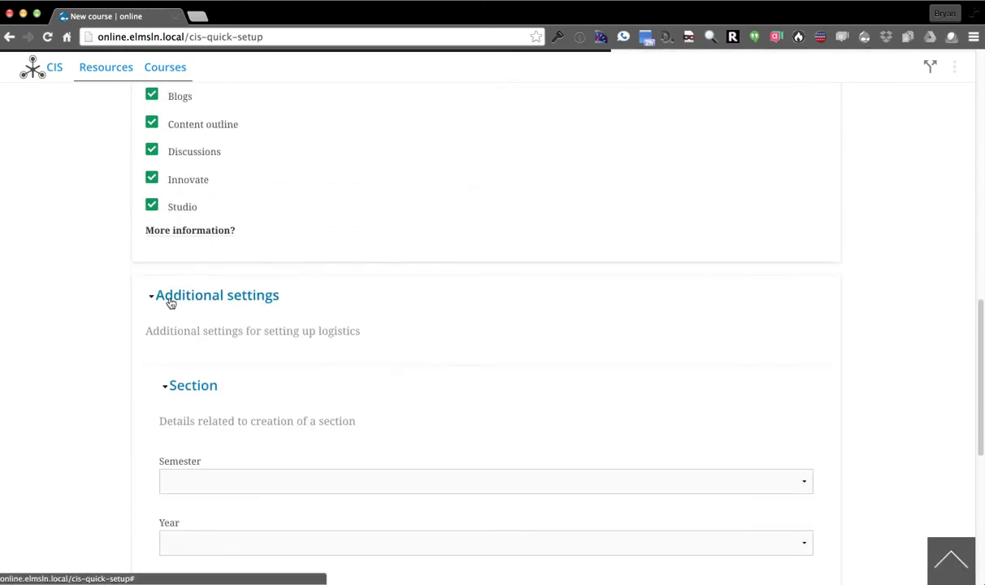
{"action": "left_click", "coordinate": [169, 294]}
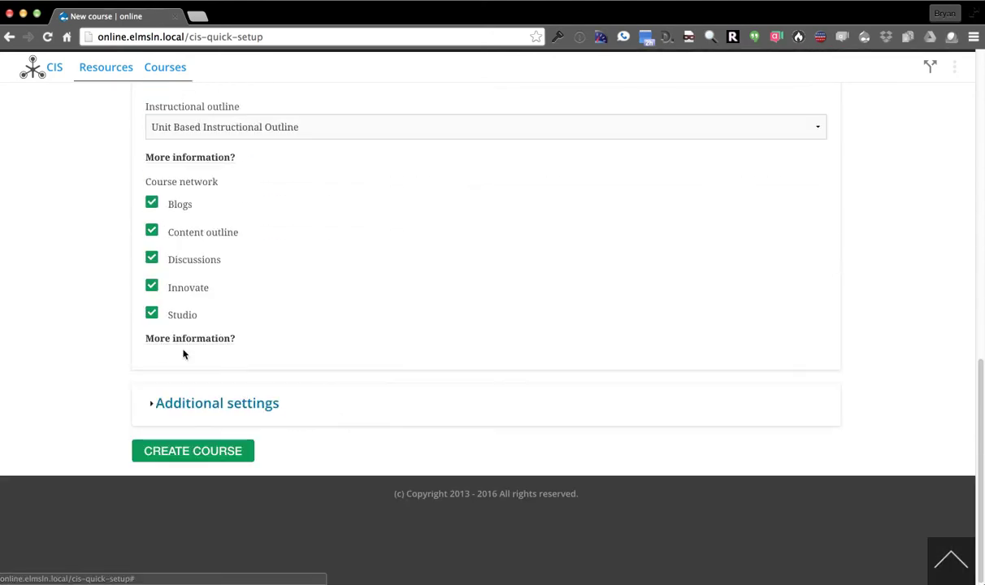
{"action": "left_click", "coordinate": [197, 455]}
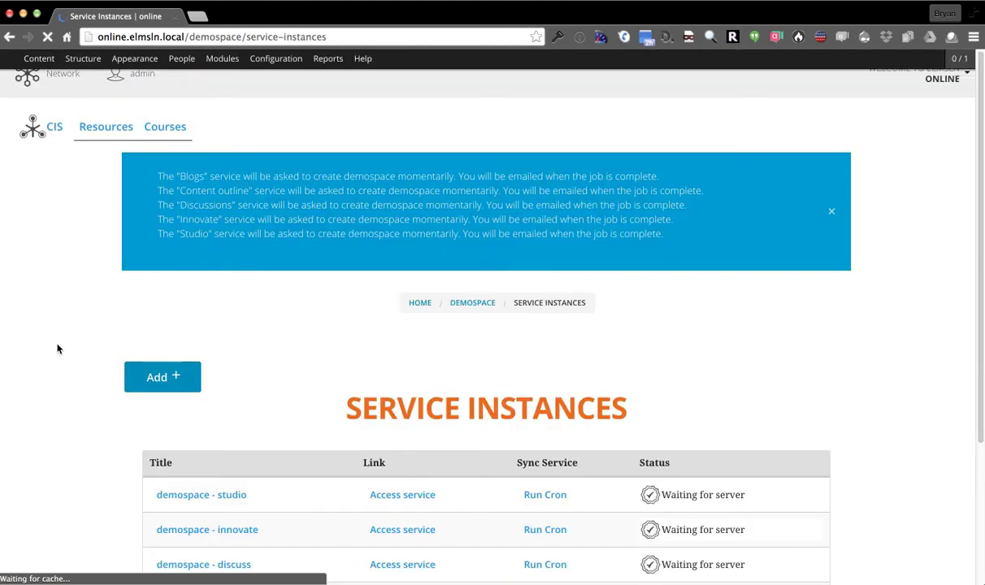
Dismiss the service creation notices and show the Network tools sidebar
{"action": "left_click", "coordinate": [833, 213]}
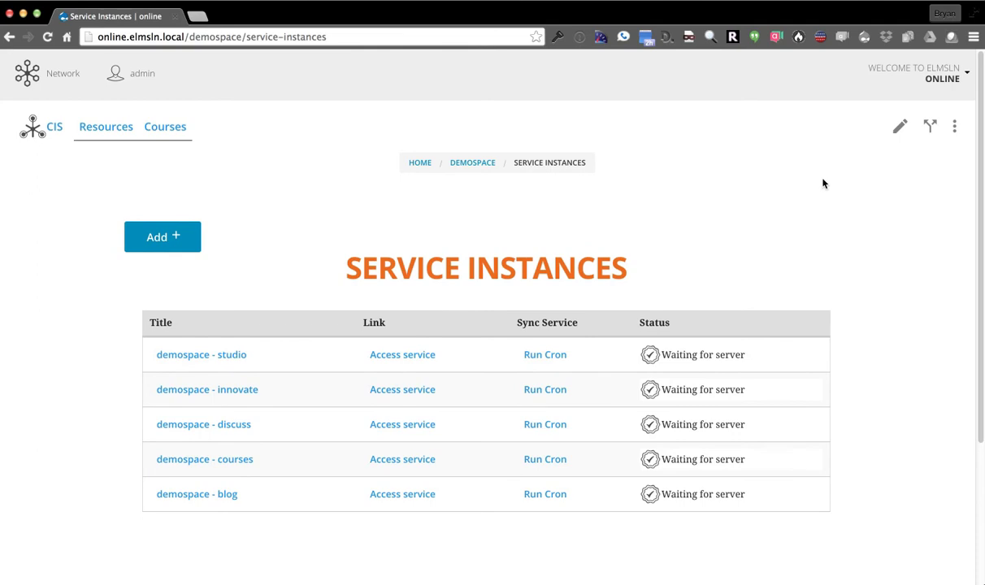
{"action": "left_click", "coordinate": [46, 73]}
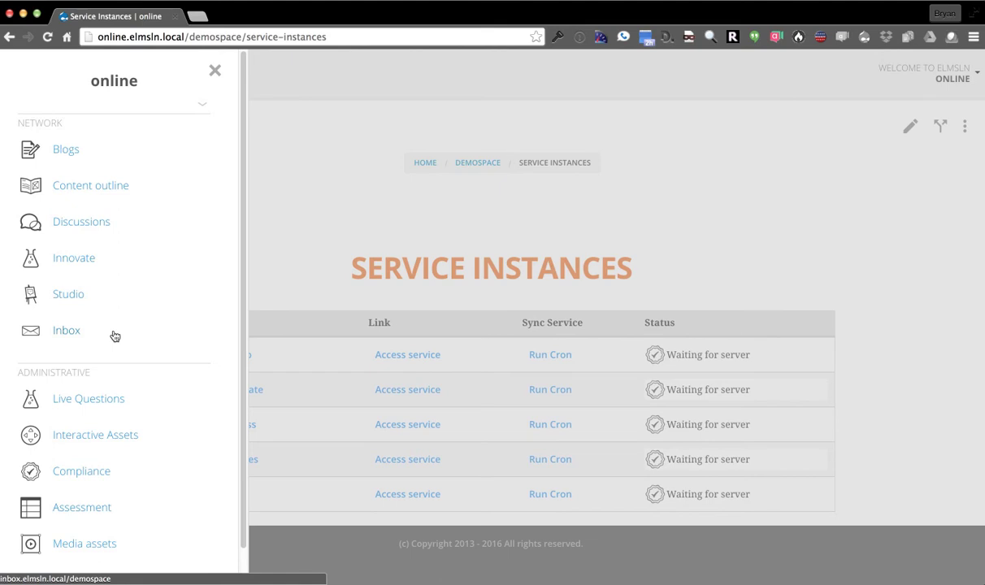
Scroll through the Network tools sidebar, then close it to return to the service instances
{"action": "scroll", "coordinate": [115, 337], "scroll_direction": "down", "scroll_amount": 1}
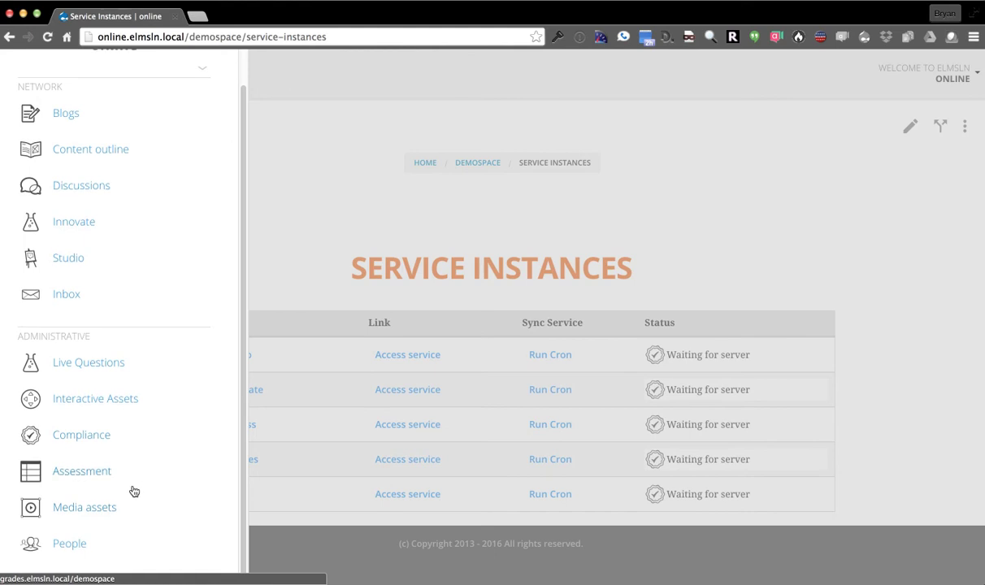
{"action": "scroll", "coordinate": [134, 491], "scroll_direction": "up", "scroll_amount": 1}
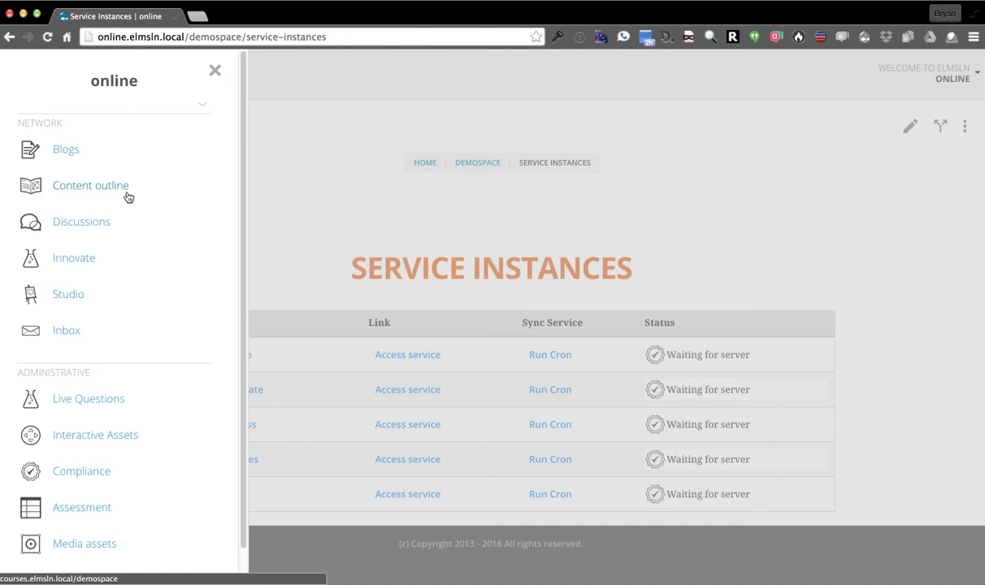
{"action": "left_click", "coordinate": [291, 228]}
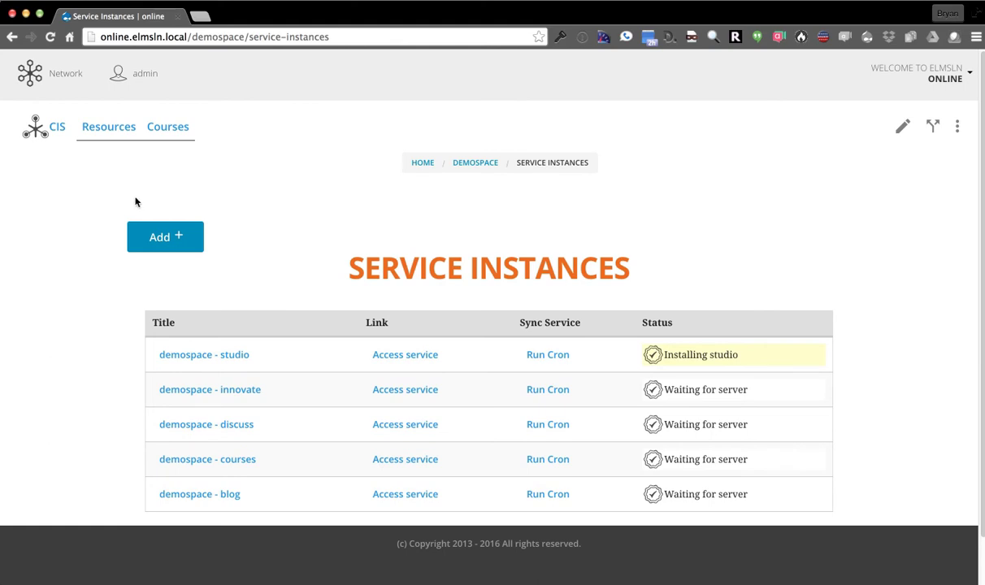
Review the Impersonate account form and its account list without impersonating anyone
{"action": "left_click", "coordinate": [31, 73]}
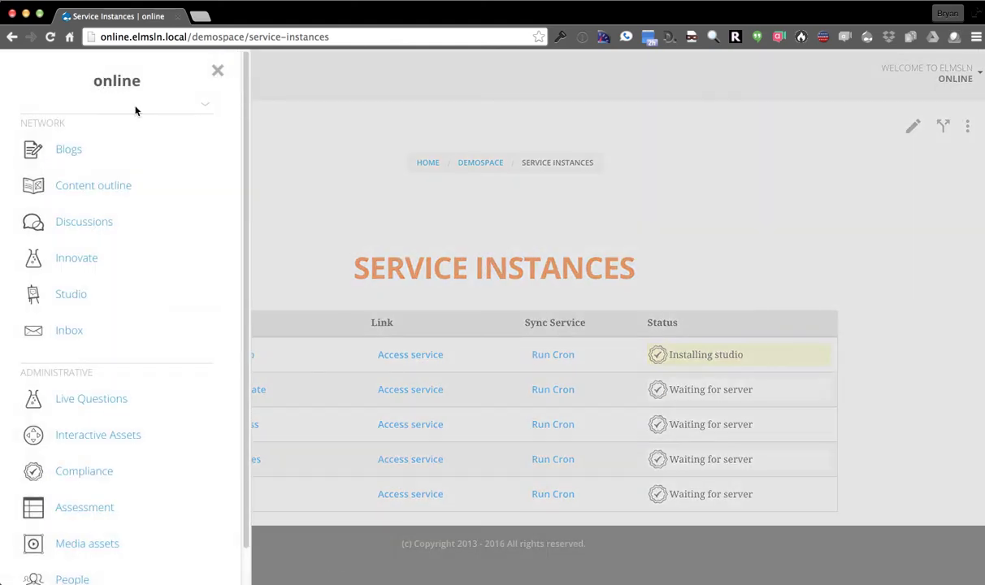
{"action": "left_click", "coordinate": [266, 174]}
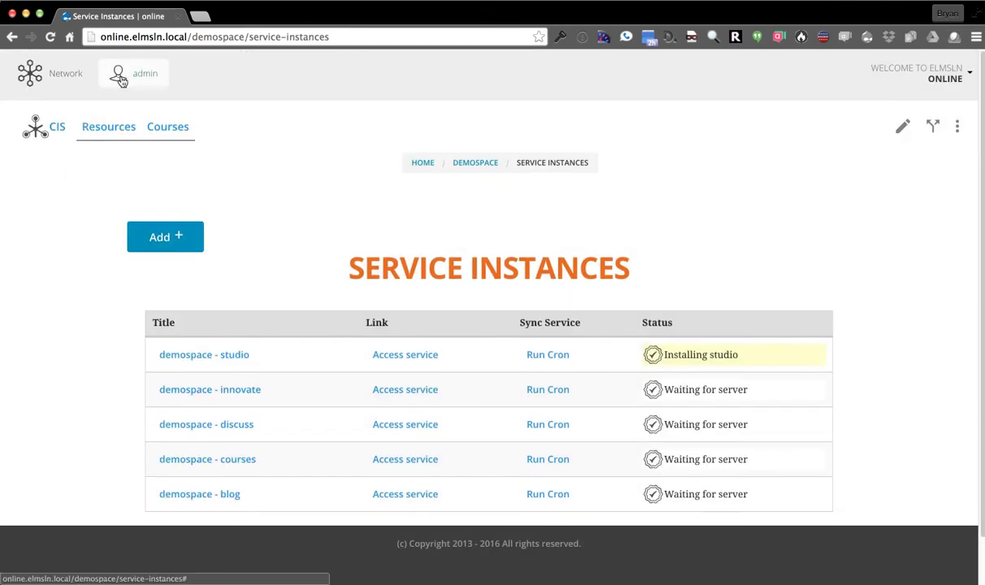
{"action": "left_click", "coordinate": [126, 77]}
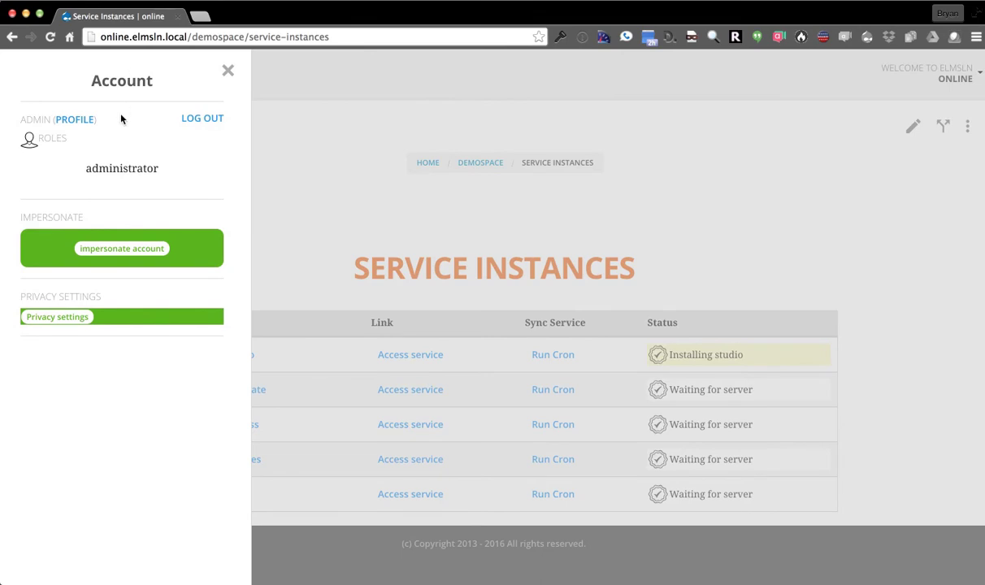
{"action": "left_click", "coordinate": [96, 258]}
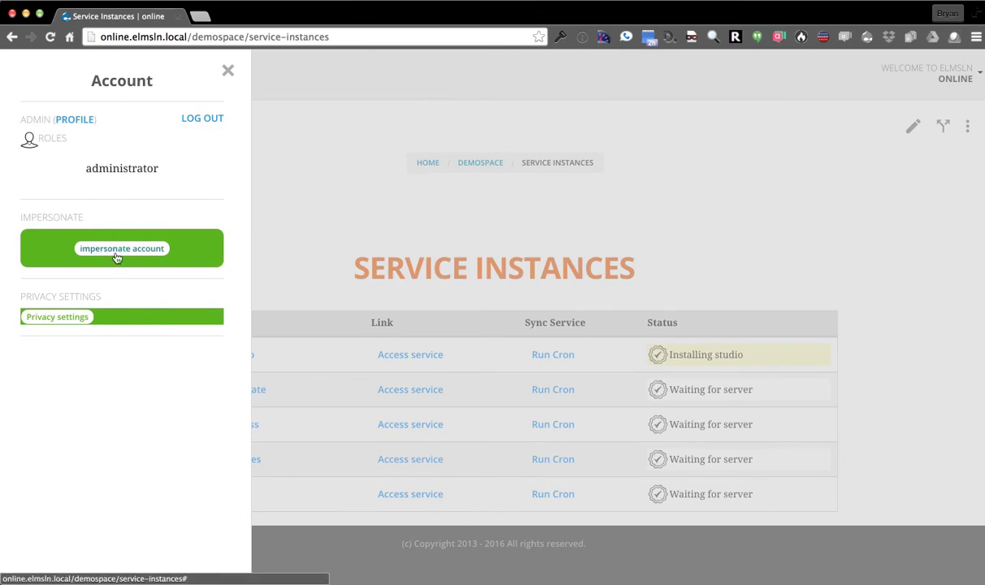
{"action": "left_click", "coordinate": [73, 82]}
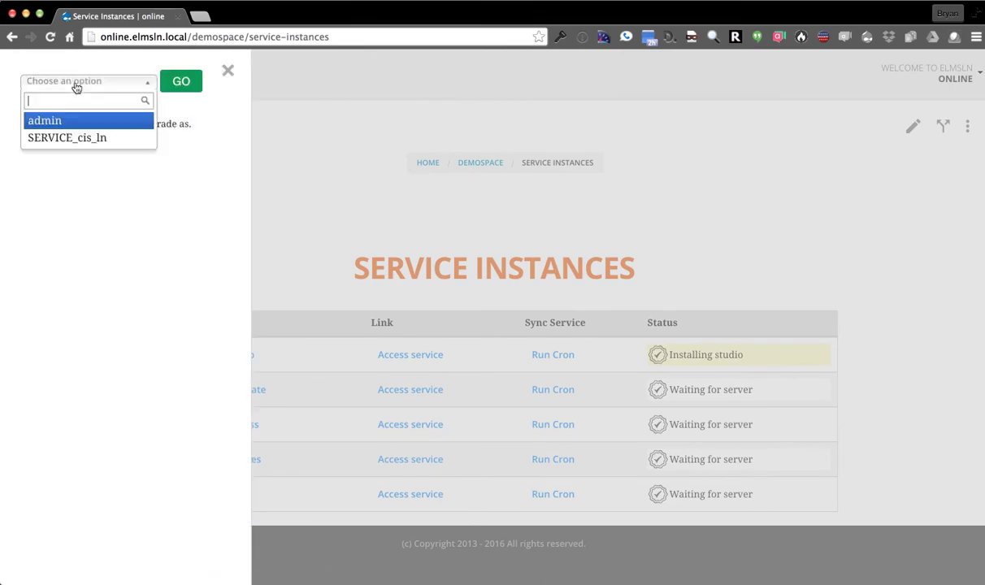
{"action": "left_click", "coordinate": [74, 81]}
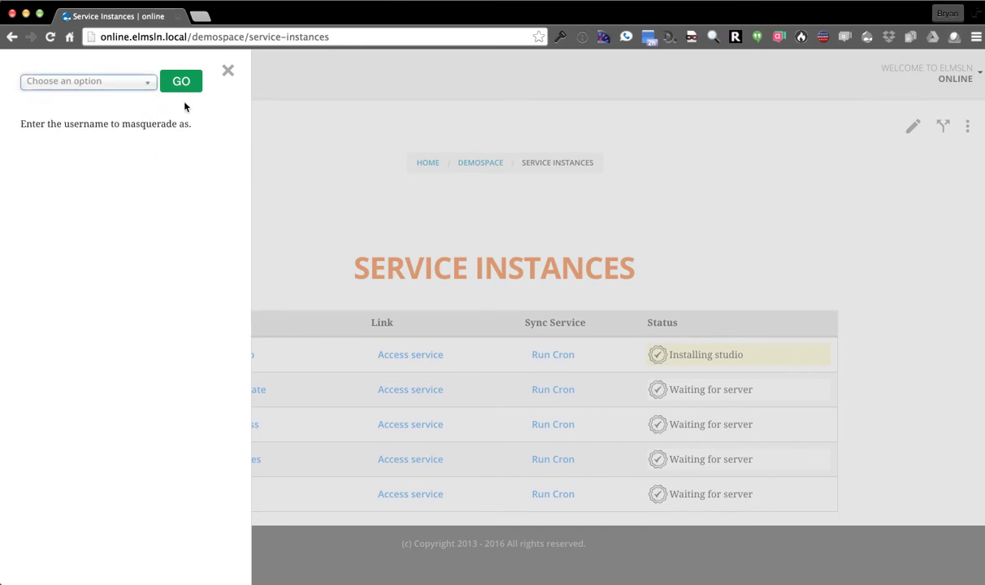
{"action": "left_click", "coordinate": [229, 72]}
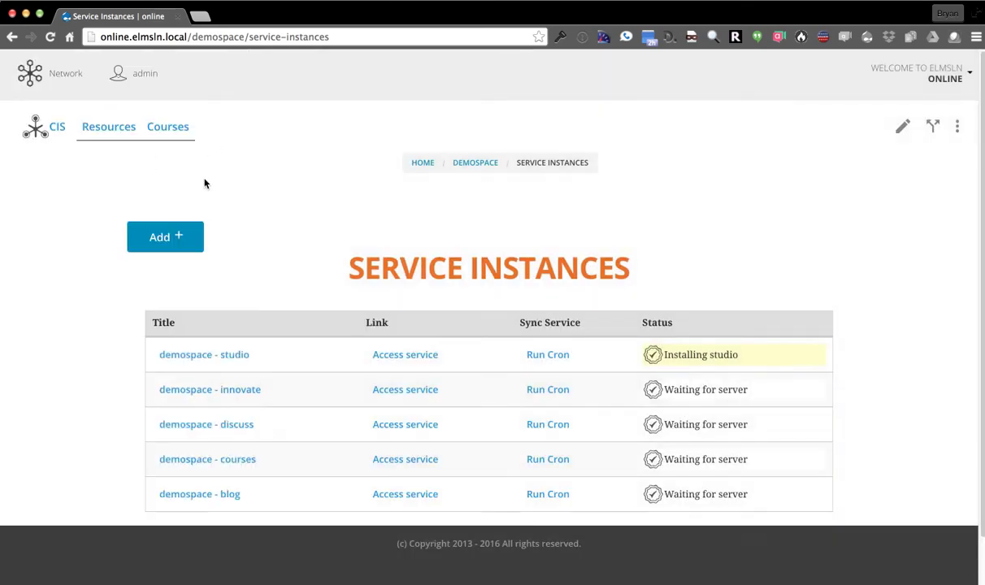
Enable FERPA protection in the account's Privacy settings
{"action": "left_click", "coordinate": [121, 78]}
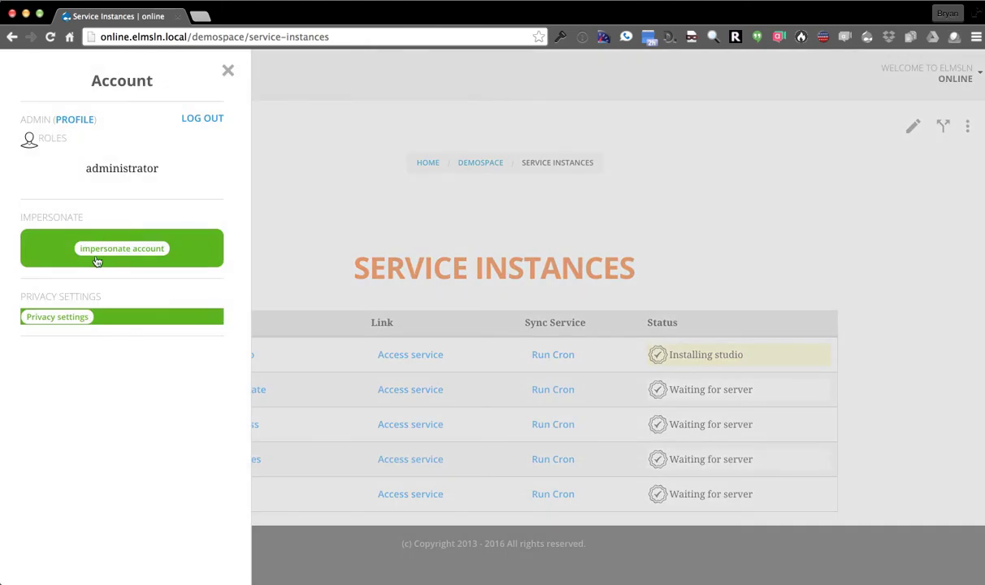
{"action": "left_click", "coordinate": [36, 317]}
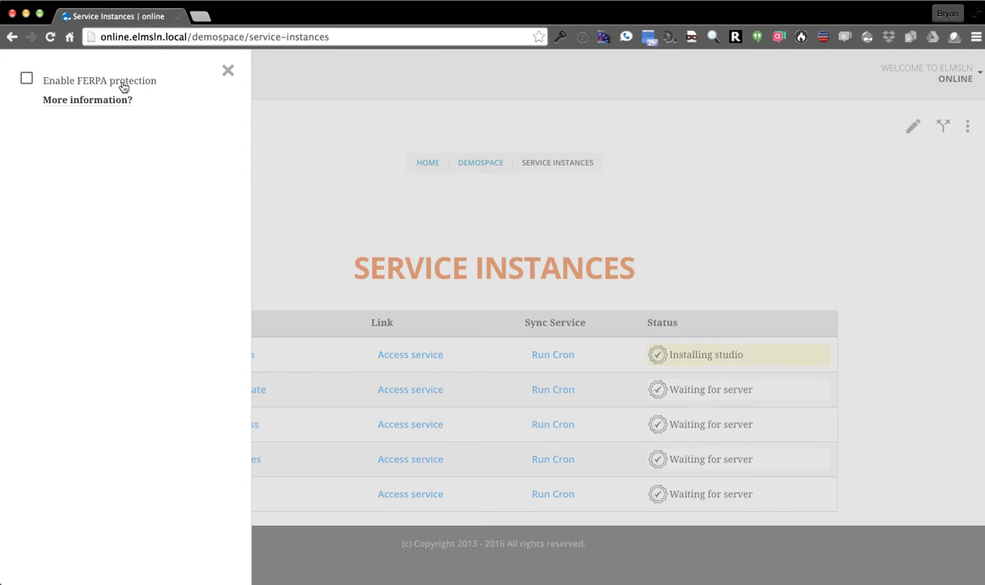
{"action": "left_click", "coordinate": [28, 79]}
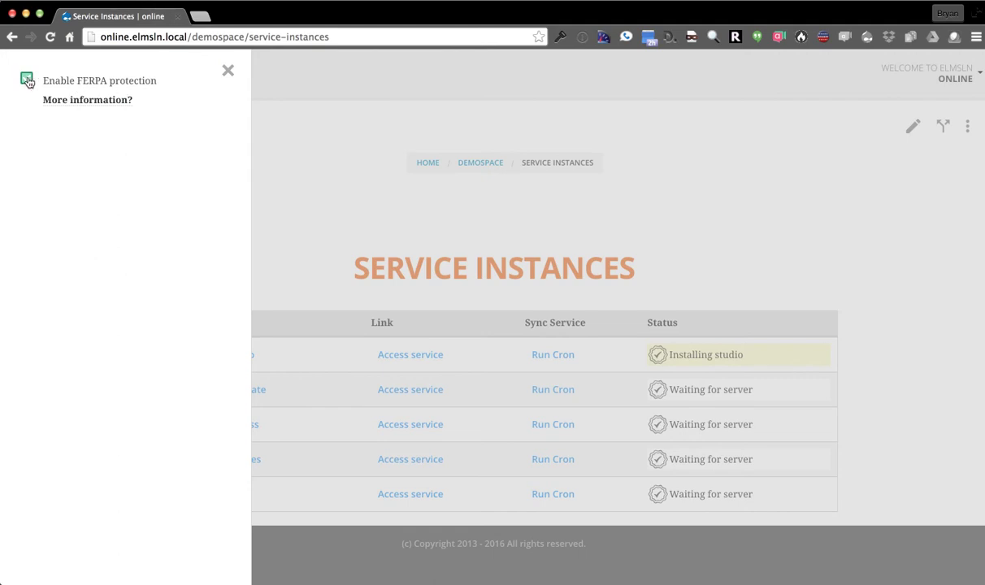
{"action": "left_click", "coordinate": [228, 72]}
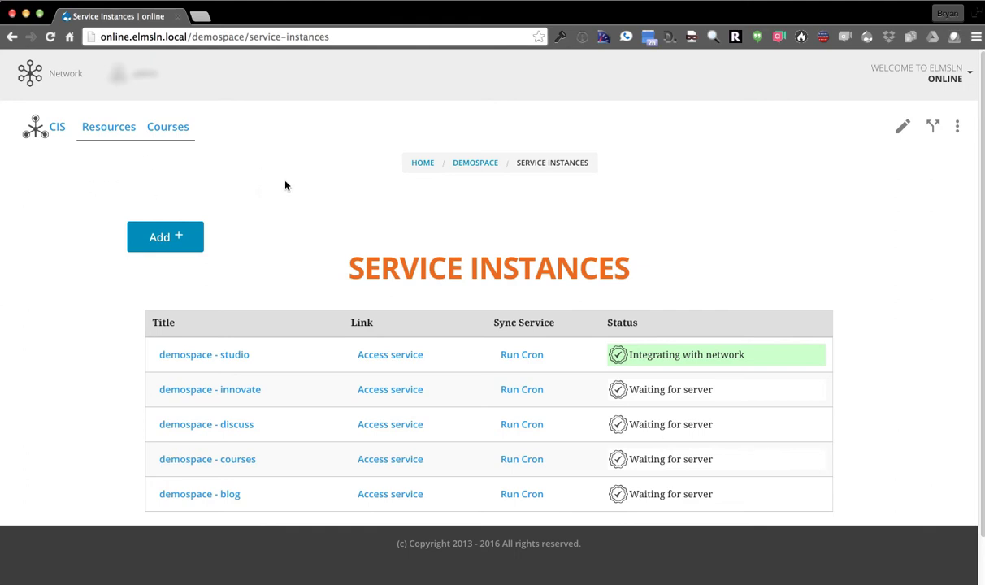
Reload the Service Instances page to see studio available and innovate installing
{"action": "left_click", "coordinate": [50, 38]}
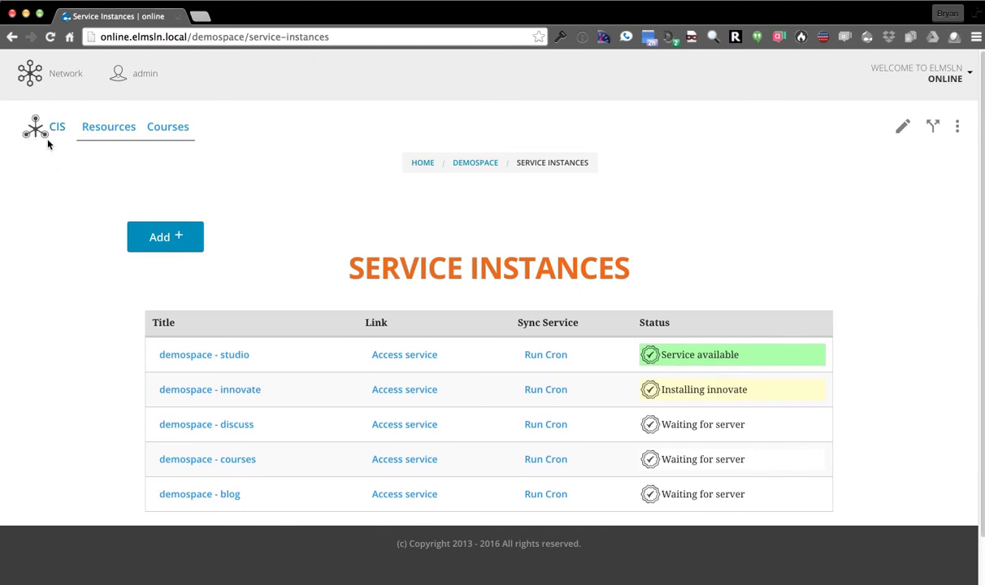
{"action": "left_click", "coordinate": [30, 76]}
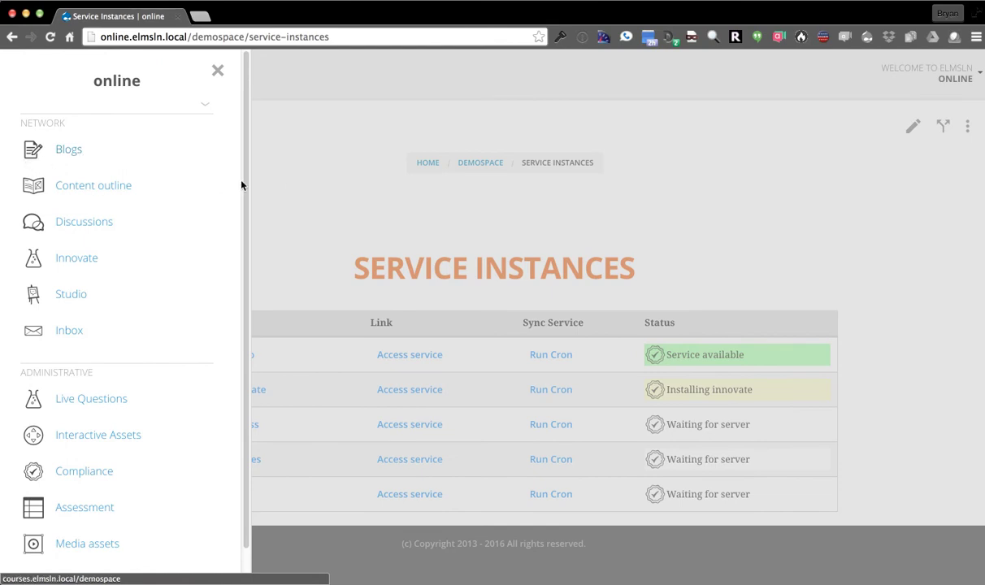
{"action": "left_click", "coordinate": [274, 182]}
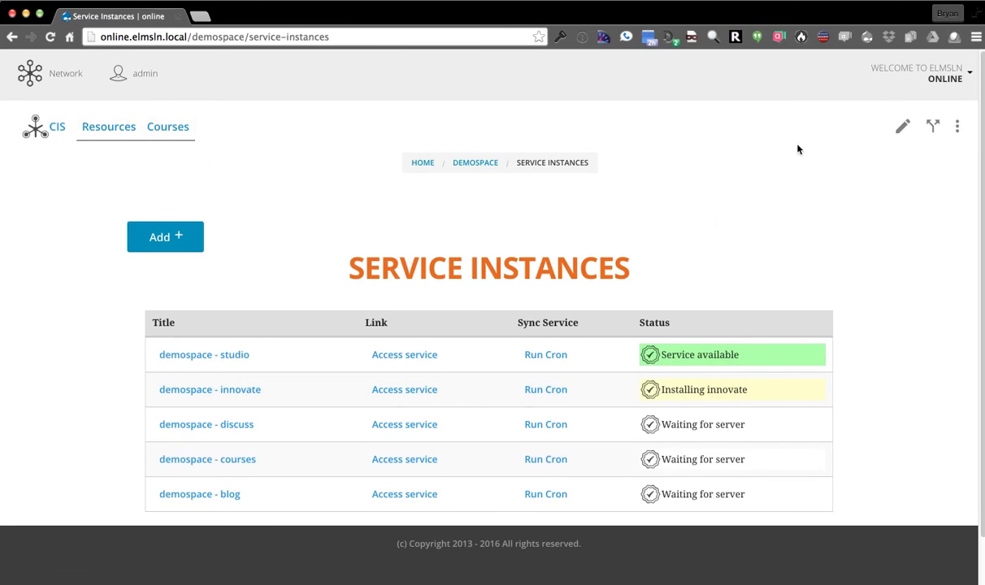
{"action": "left_click", "coordinate": [956, 74]}
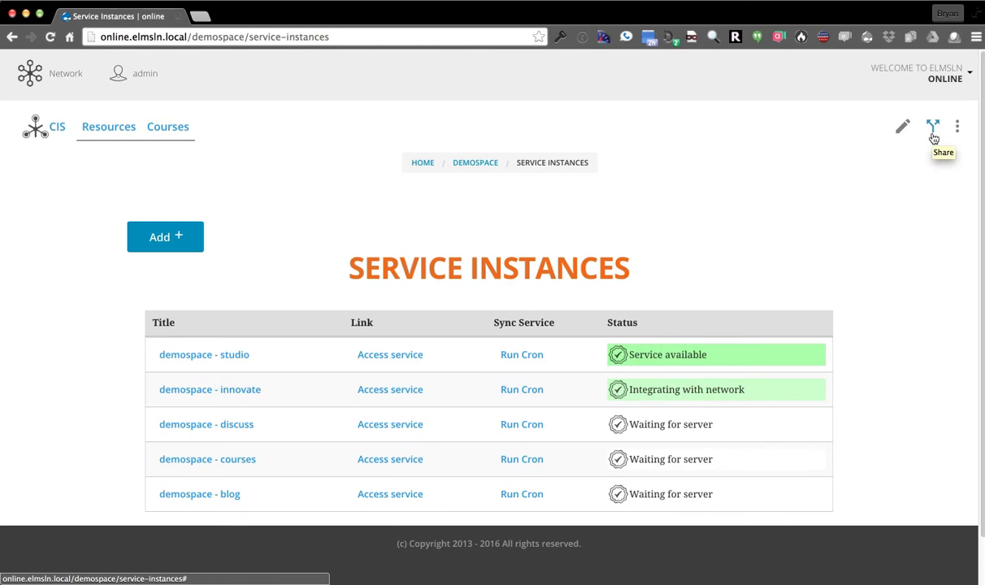
{"action": "left_click", "coordinate": [933, 130]}
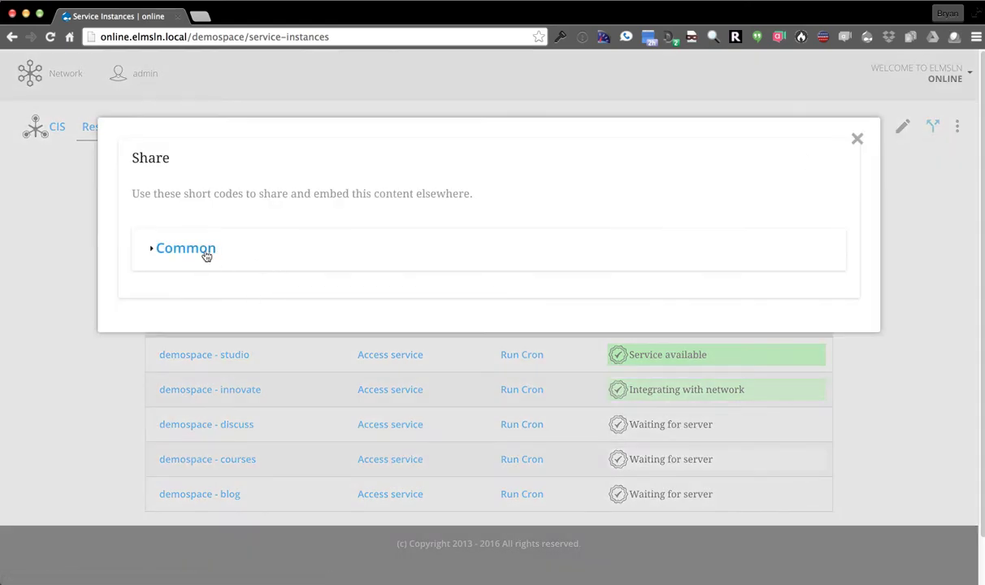
{"action": "left_click", "coordinate": [197, 250]}
{"action": "left_click", "coordinate": [197, 342]}
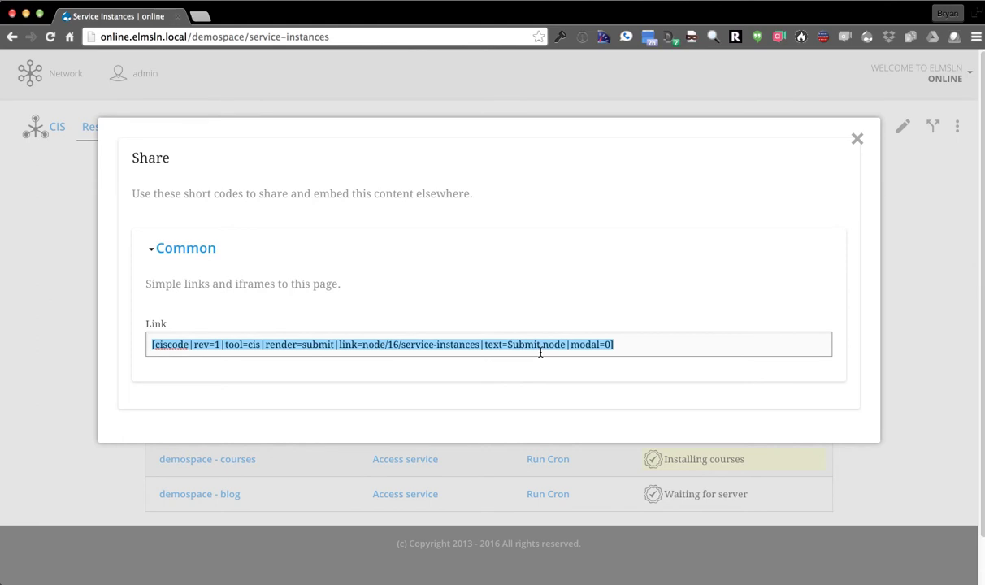
{"action": "left_click", "coordinate": [858, 139]}
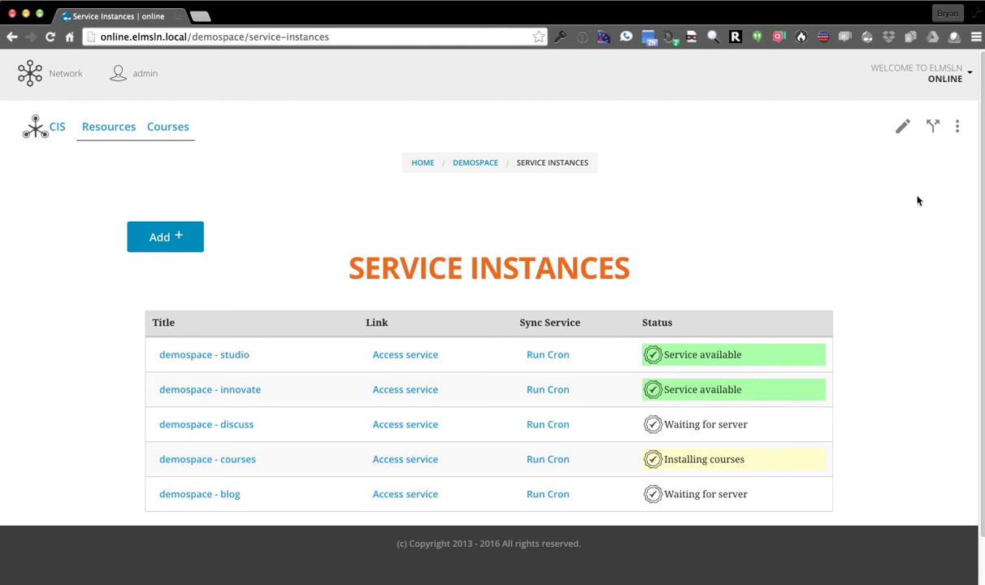
Open the demospace course's Edit Course form and look through it
{"action": "left_click", "coordinate": [958, 130]}
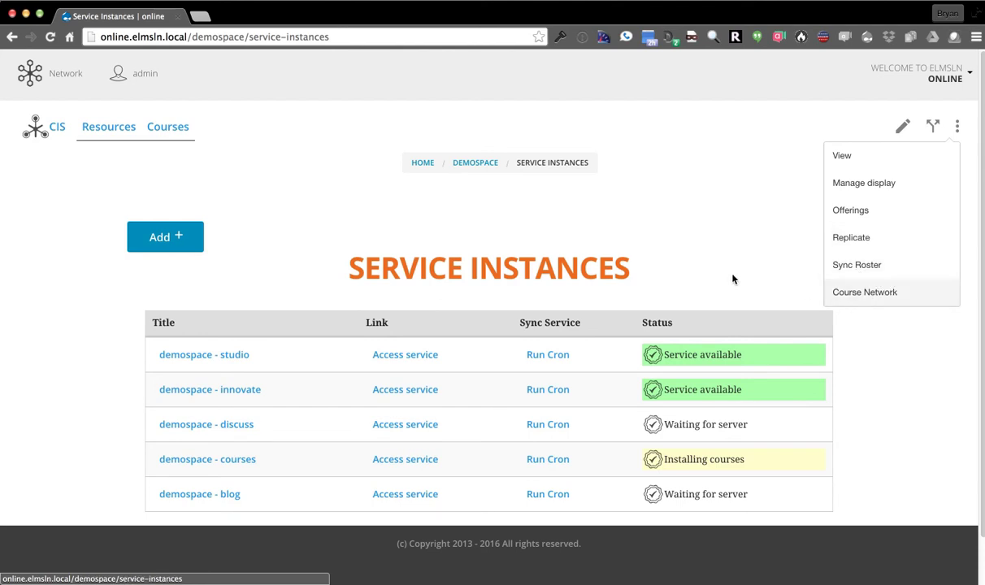
{"action": "left_click", "coordinate": [904, 126]}
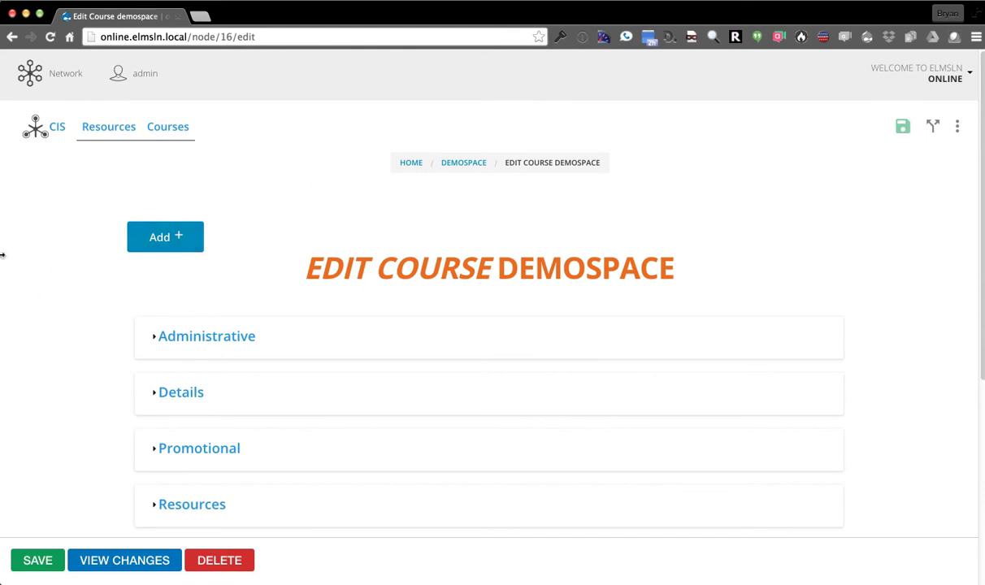
{"action": "scroll", "coordinate": [72, 259], "scroll_direction": "down", "scroll_amount": 5}
{"action": "scroll", "coordinate": [73, 255], "scroll_direction": "down", "scroll_amount": 2}
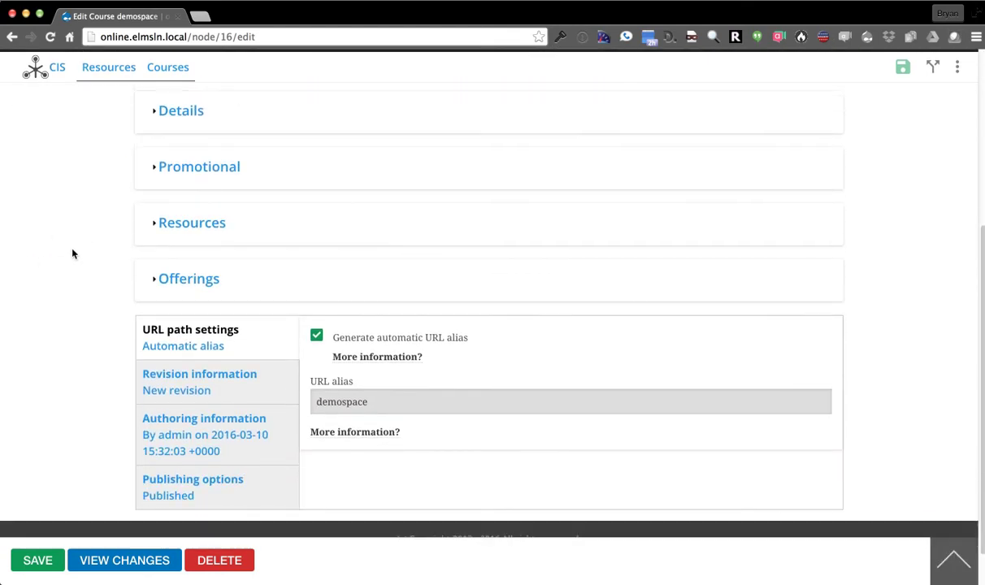
{"action": "scroll", "coordinate": [72, 255], "scroll_direction": "up", "scroll_amount": 5}
{"action": "scroll", "coordinate": [72, 267], "scroll_direction": "down", "scroll_amount": 1}
{"action": "scroll", "coordinate": [73, 264], "scroll_direction": "down", "scroll_amount": 2}
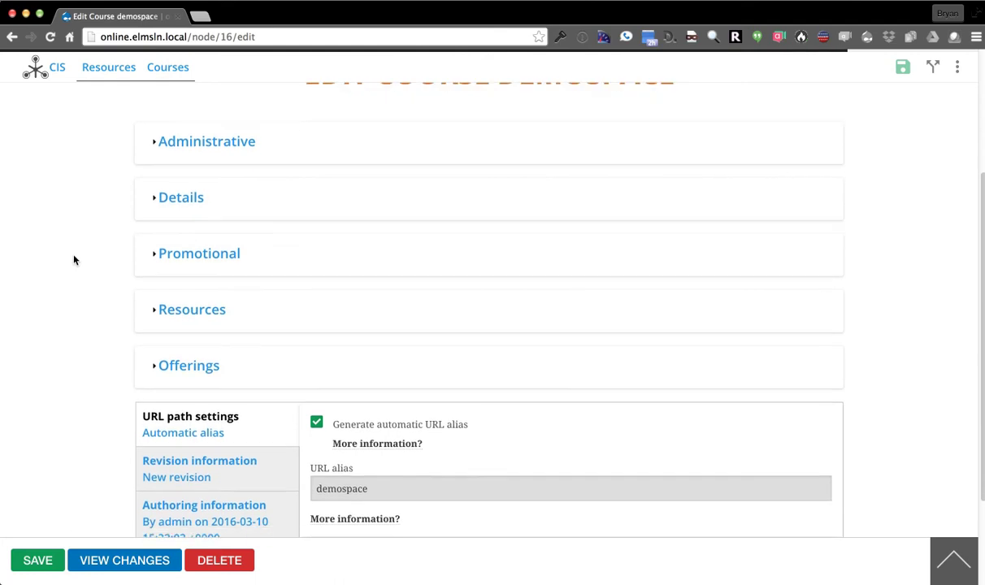
{"action": "scroll", "coordinate": [74, 260], "scroll_direction": "up", "scroll_amount": 3}
{"action": "scroll", "coordinate": [74, 259], "scroll_direction": "down", "scroll_amount": 3}
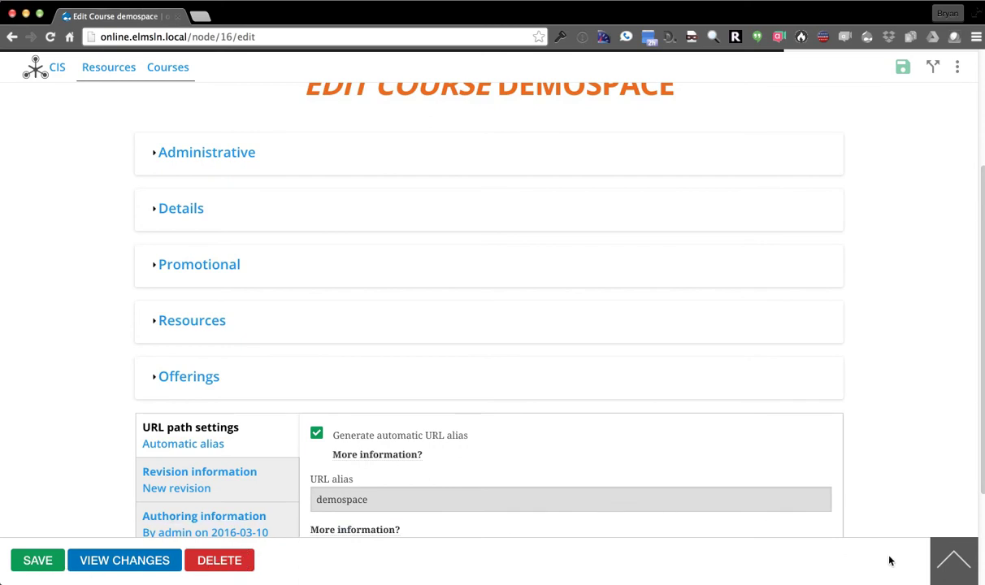
{"action": "left_click", "coordinate": [954, 561]}
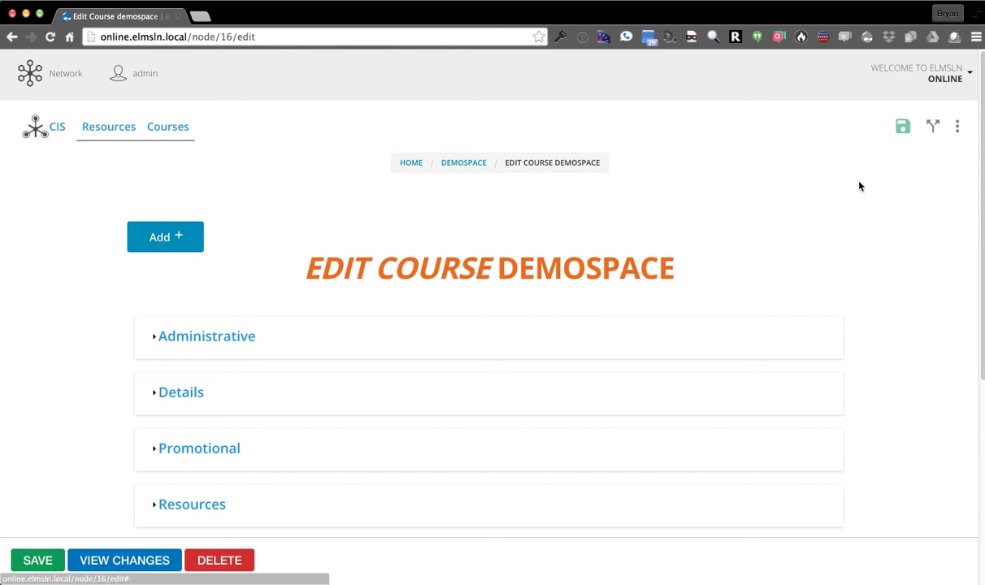
Expand the Details, Promotional, Visuals and Text areas sections and focus the Description editor
{"action": "scroll", "coordinate": [885, 256], "scroll_direction": "down", "scroll_amount": 5}
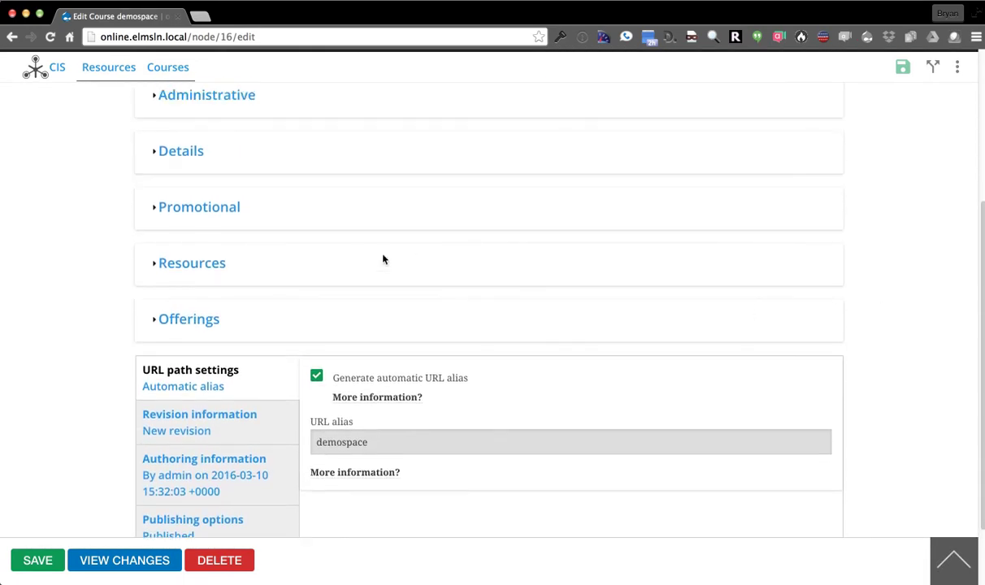
{"action": "left_click", "coordinate": [193, 216]}
{"action": "scroll", "coordinate": [81, 236], "scroll_direction": "up", "scroll_amount": 3}
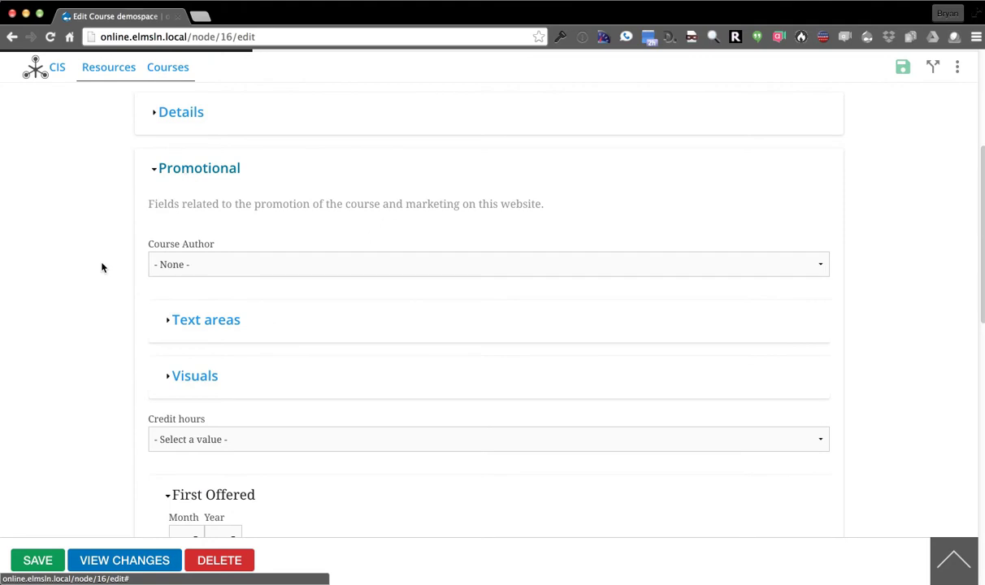
{"action": "left_click", "coordinate": [186, 169]}
{"action": "left_click", "coordinate": [165, 262]}
{"action": "scroll", "coordinate": [83, 261], "scroll_direction": "down", "scroll_amount": 3}
{"action": "scroll", "coordinate": [77, 252], "scroll_direction": "down", "scroll_amount": 5}
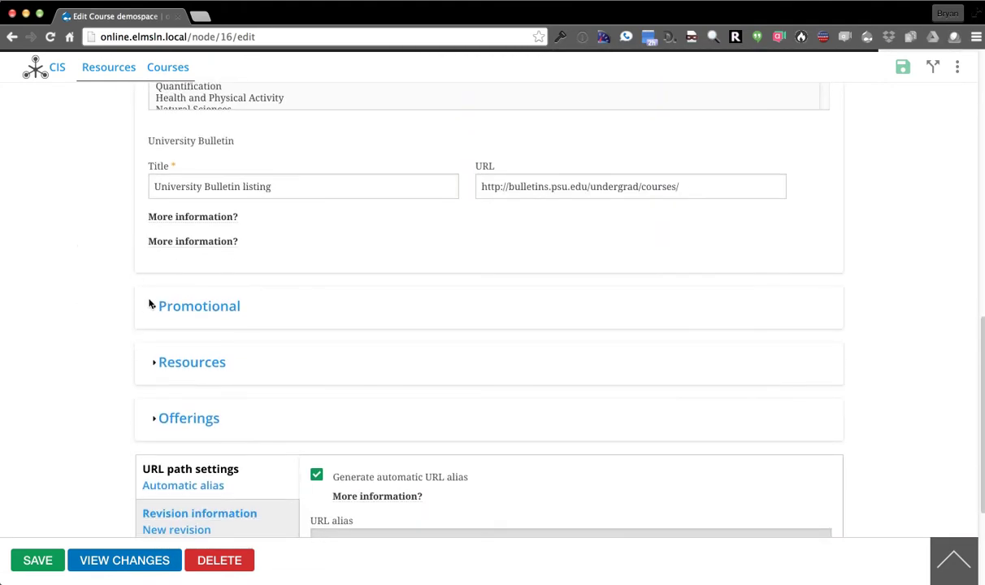
{"action": "left_click", "coordinate": [201, 309]}
{"action": "scroll", "coordinate": [84, 266], "scroll_direction": "down", "scroll_amount": 6}
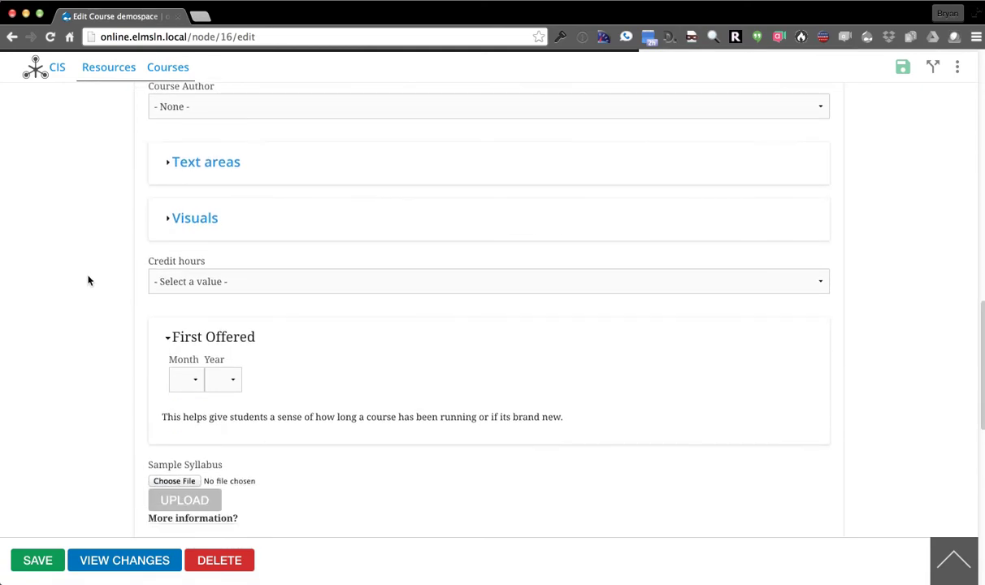
{"action": "left_click", "coordinate": [179, 218]}
{"action": "scroll", "coordinate": [202, 200], "scroll_direction": "up", "scroll_amount": 1}
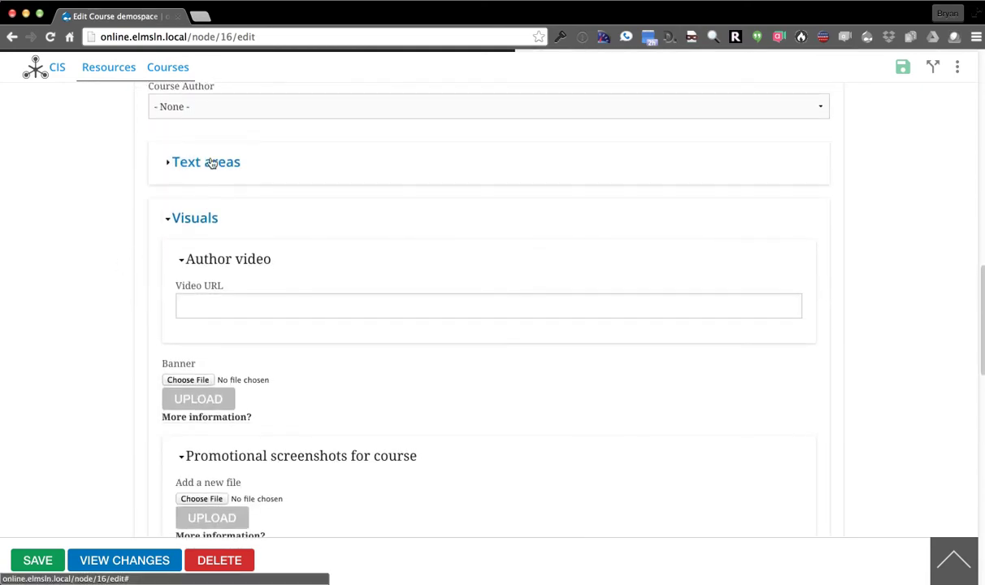
{"action": "left_click", "coordinate": [208, 160]}
{"action": "scroll", "coordinate": [68, 345], "scroll_direction": "up", "scroll_amount": 2}
{"action": "left_click", "coordinate": [250, 281]}
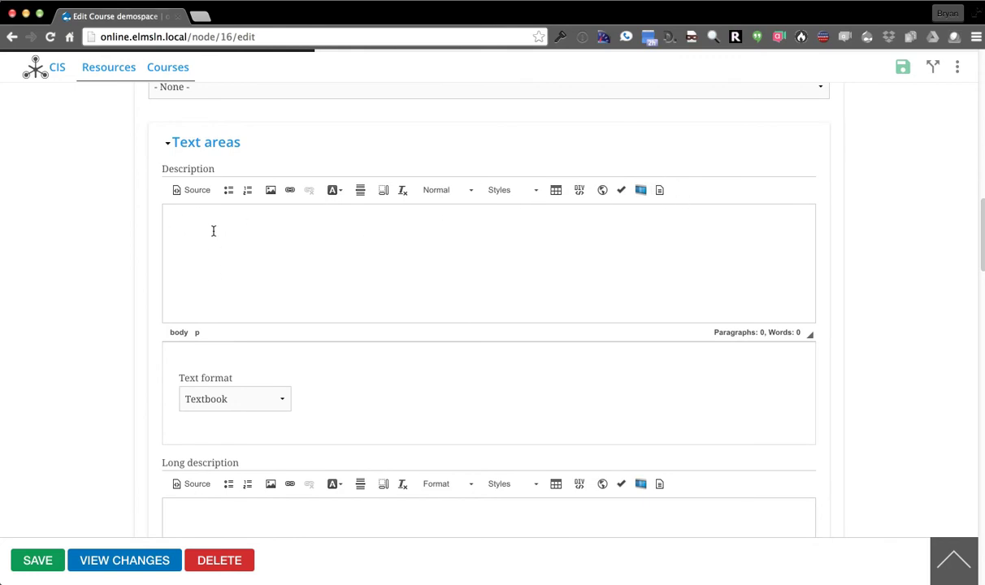
Enter a <p> tag in the Description's HTML source view, then return to visual editing
{"action": "left_click", "coordinate": [192, 191]}
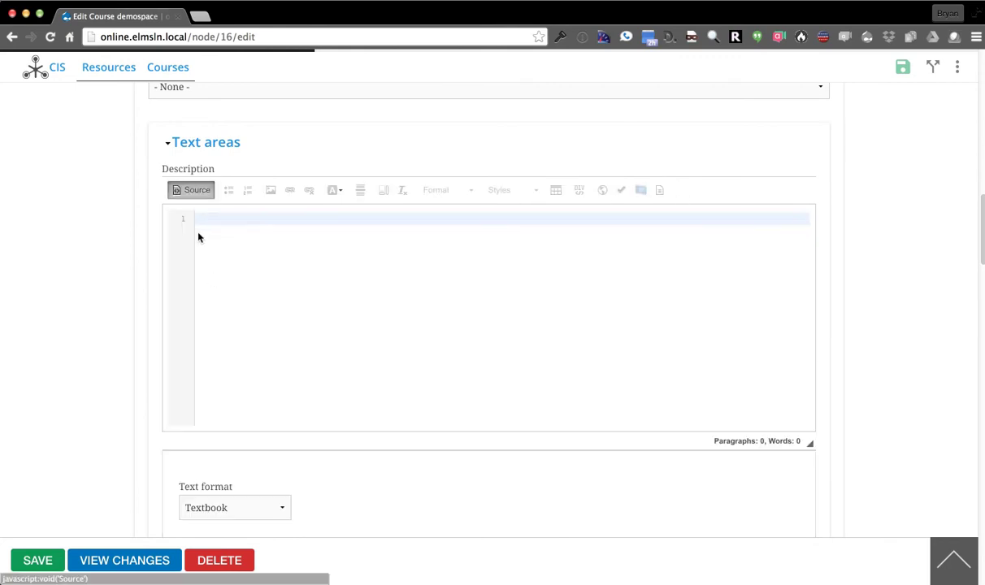
{"action": "left_click", "coordinate": [294, 255]}
{"action": "type", "text": "<p>"}
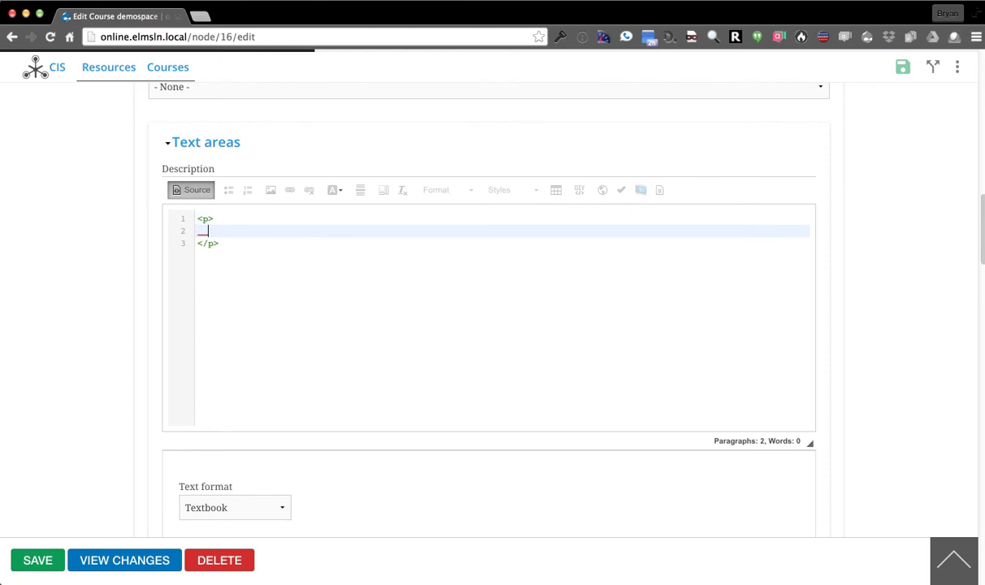
{"action": "type", "text": ">"}
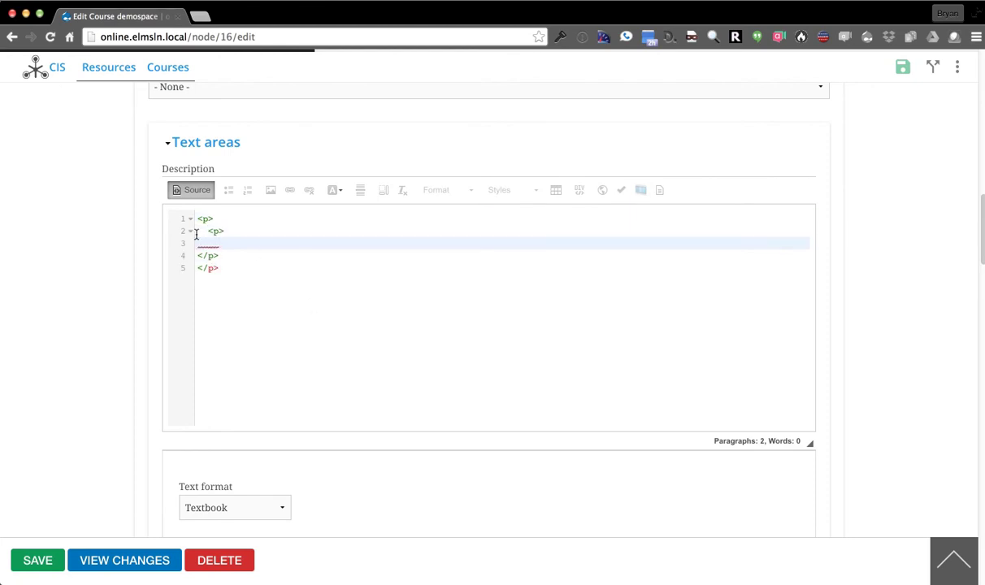
{"action": "left_click", "coordinate": [184, 190]}
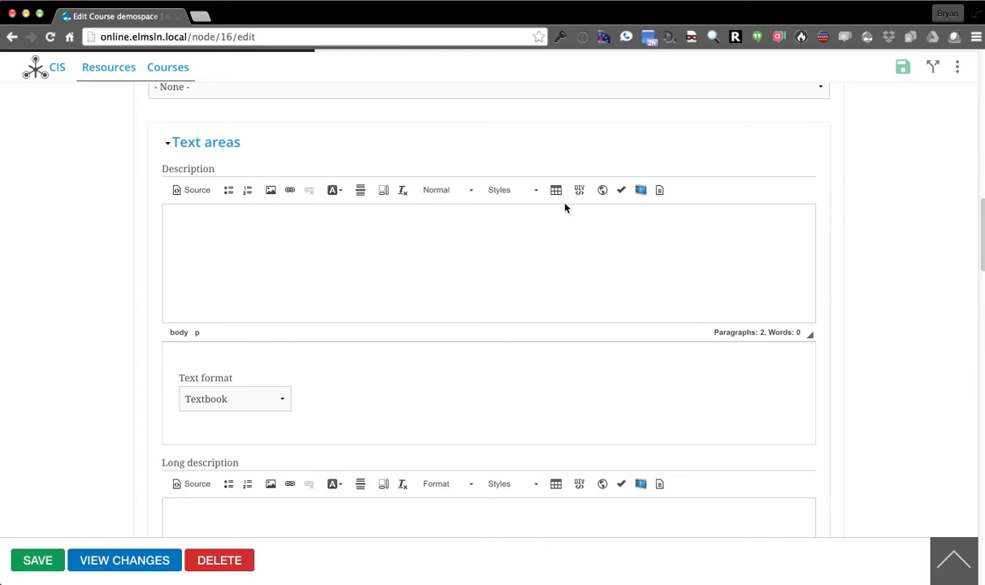
Insert the Topic Reading template into the Description
{"action": "left_click", "coordinate": [659, 191]}
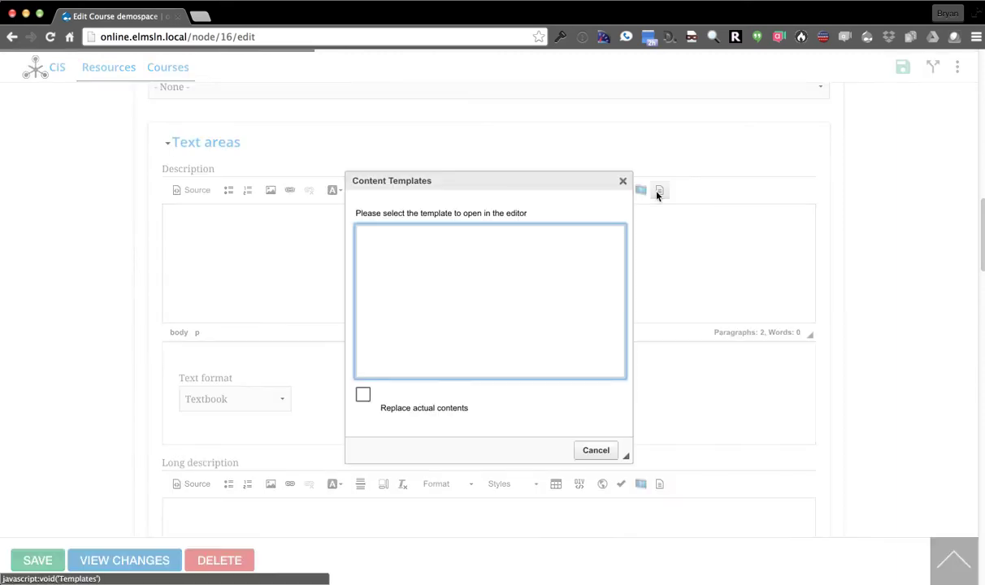
{"action": "scroll", "coordinate": [501, 294], "scroll_direction": "down", "scroll_amount": 2}
{"action": "scroll", "coordinate": [501, 295], "scroll_direction": "down", "scroll_amount": 4}
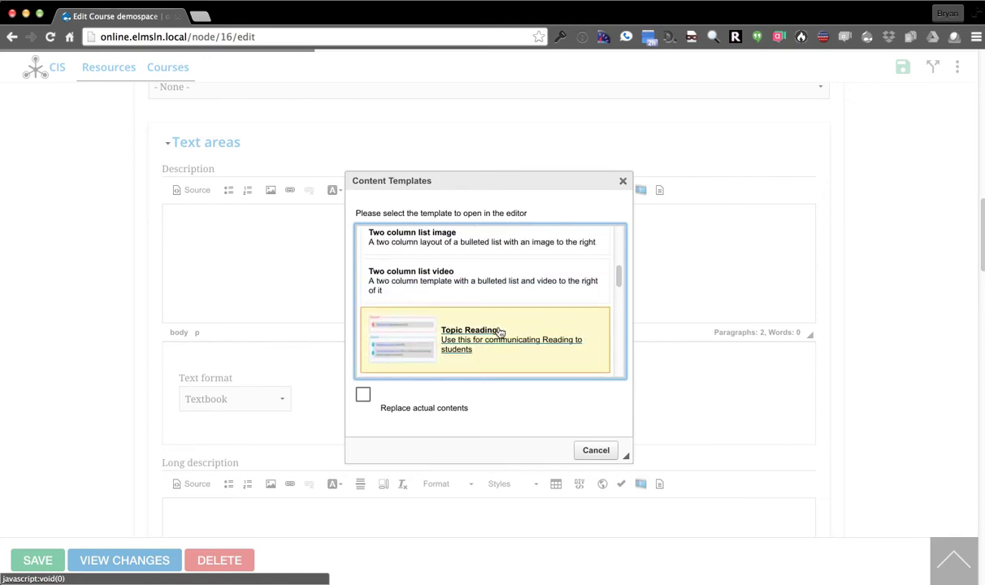
{"action": "left_click", "coordinate": [409, 337]}
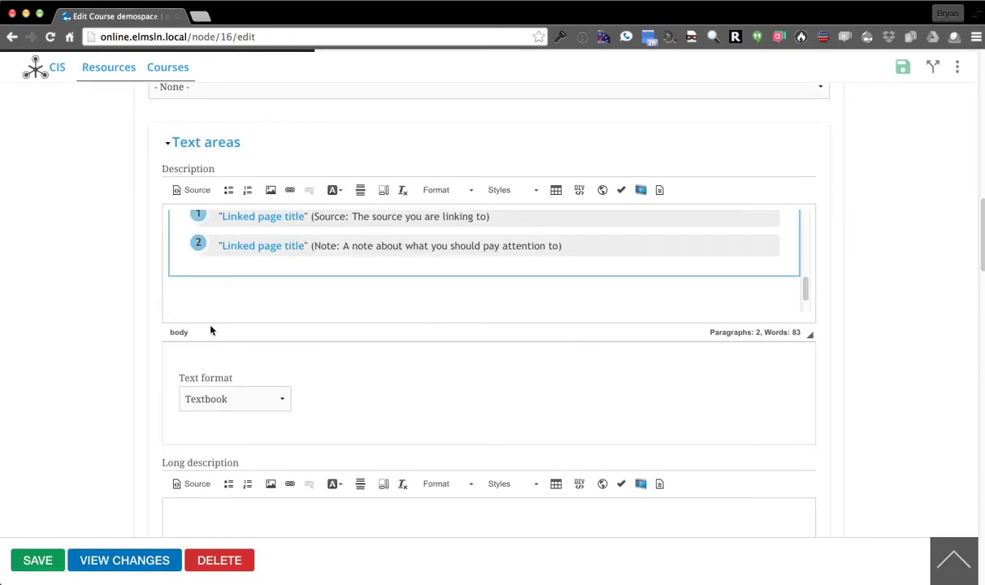
{"action": "scroll", "coordinate": [247, 295], "scroll_direction": "up", "scroll_amount": 3}
{"action": "scroll", "coordinate": [246, 300], "scroll_direction": "up", "scroll_amount": 2}
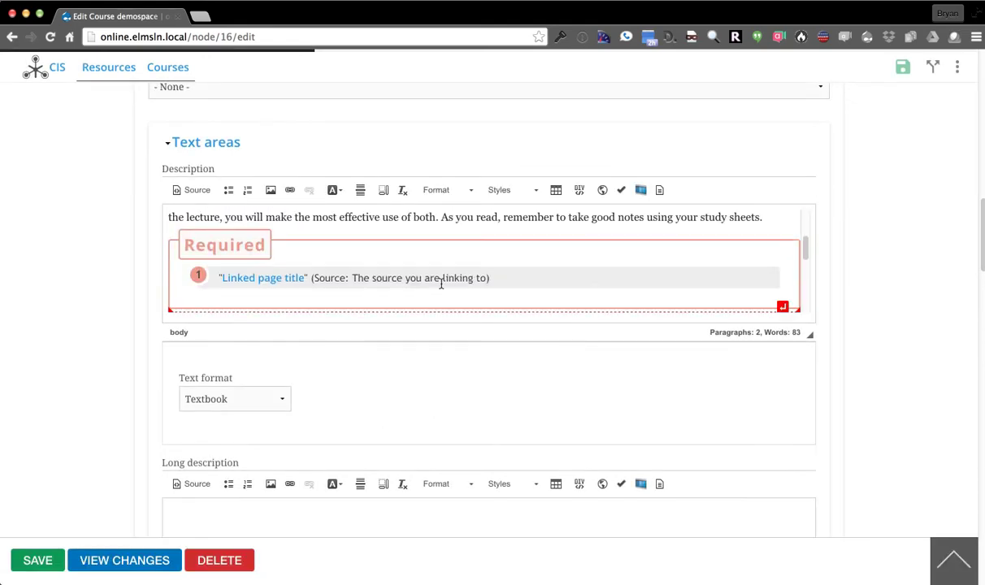
Add a second Required reading item and third and fourth Optional items, one typed 'fdg'
{"action": "left_click", "coordinate": [515, 278]}
{"action": "key", "text": "Return"}
{"action": "scroll", "coordinate": [467, 271], "scroll_direction": "down", "scroll_amount": 3}
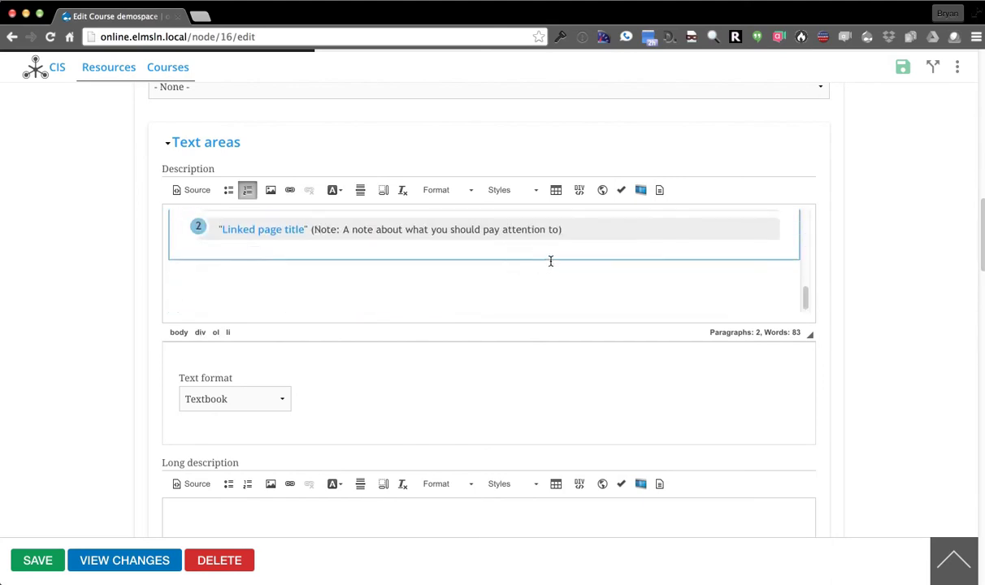
{"action": "left_click", "coordinate": [605, 231]}
{"action": "key", "text": "Return"}
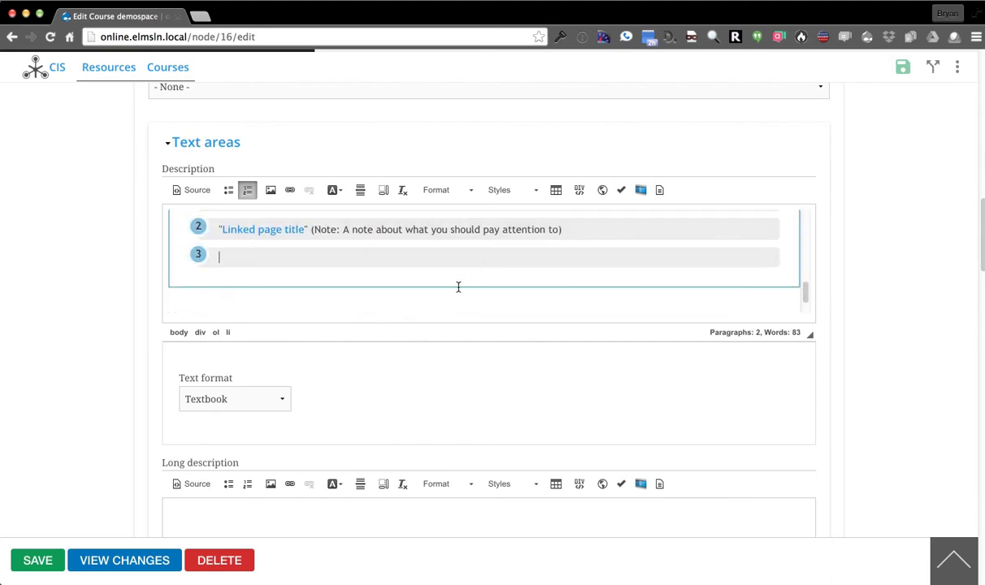
{"action": "type", "text": "fdg"}
{"action": "key", "text": "Return"}
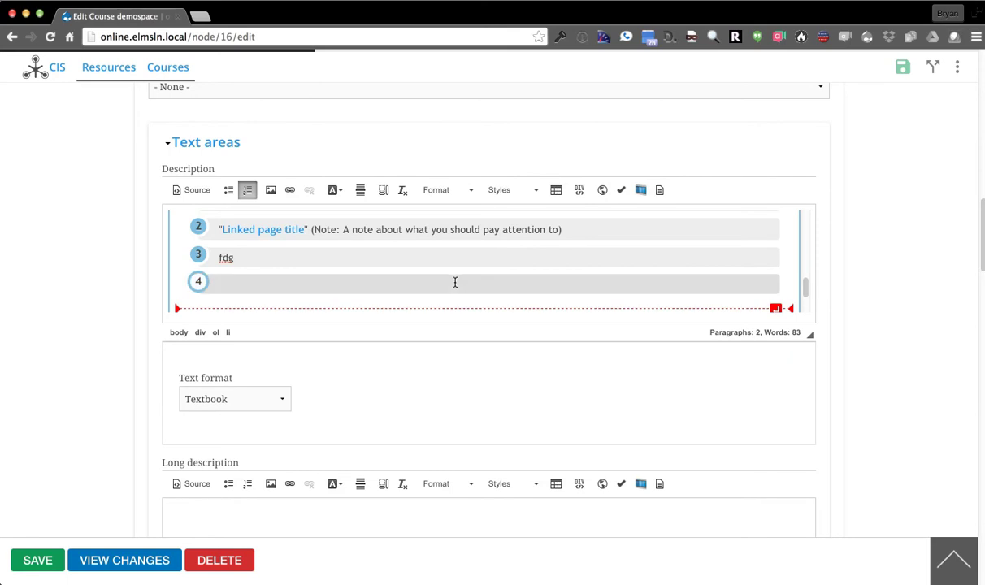
Save the course edits
{"action": "scroll", "coordinate": [159, 302], "scroll_direction": "down", "scroll_amount": 1}
{"action": "scroll", "coordinate": [535, 285], "scroll_direction": "up", "scroll_amount": 1}
{"action": "scroll", "coordinate": [38, 328], "scroll_direction": "down", "scroll_amount": 5}
{"action": "scroll", "coordinate": [774, 296], "scroll_direction": "up", "scroll_amount": 18}
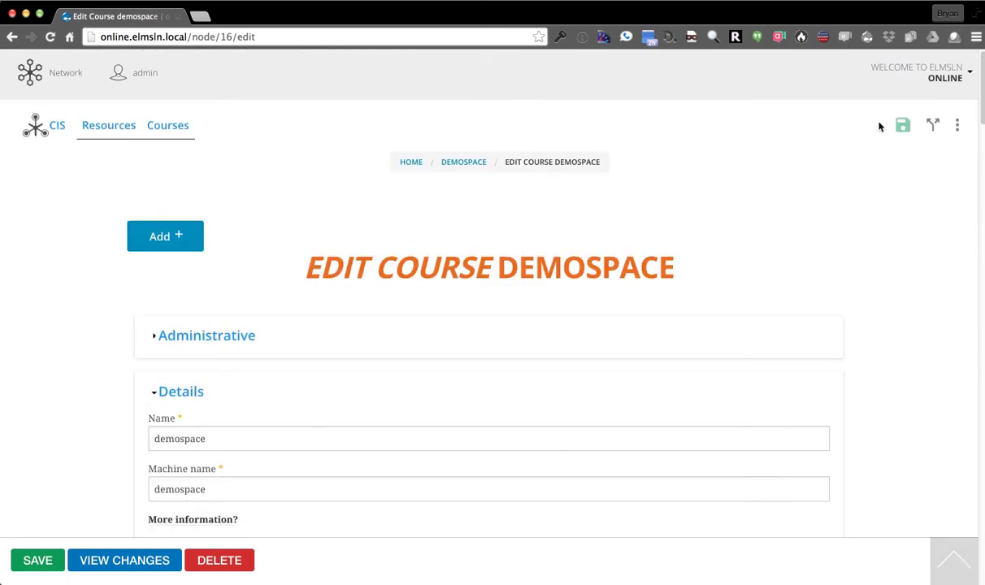
{"action": "left_click", "coordinate": [903, 124]}
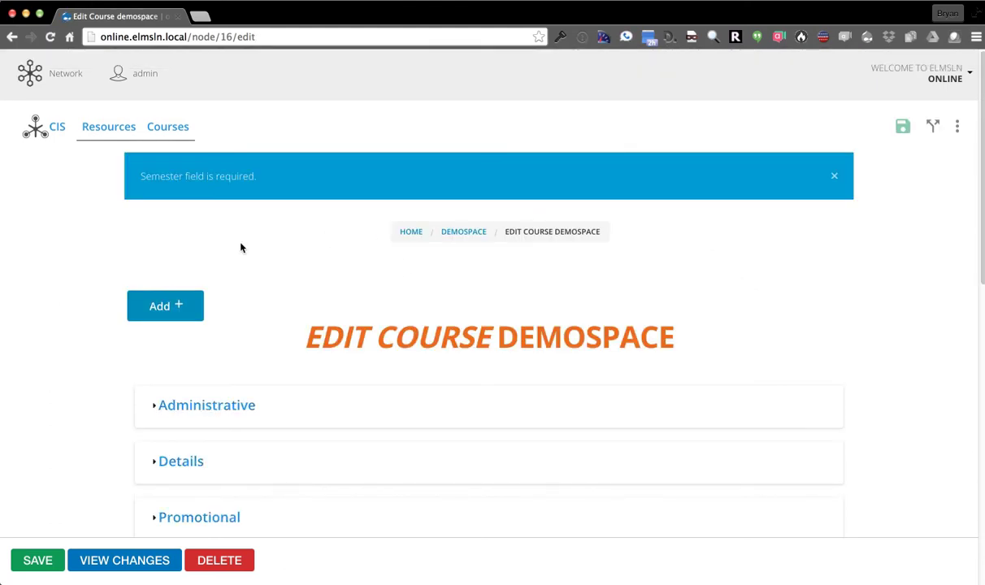
Choose Spring in the Offerings Semester dropdown and save demospace
{"action": "scroll", "coordinate": [78, 246], "scroll_direction": "down", "scroll_amount": 15}
{"action": "scroll", "coordinate": [66, 261], "scroll_direction": "up", "scroll_amount": 1}
{"action": "left_click", "coordinate": [395, 127]}
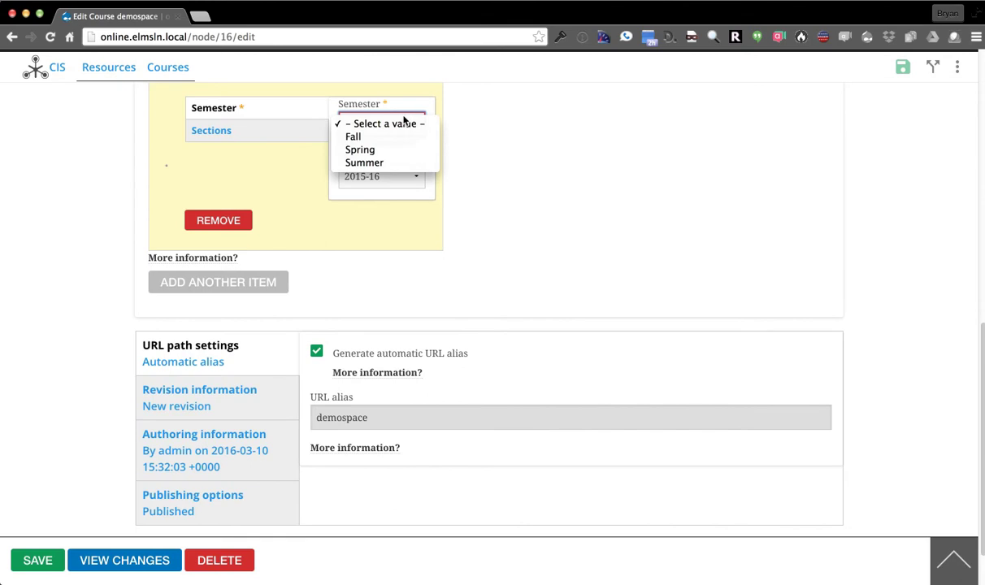
{"action": "left_click", "coordinate": [392, 150]}
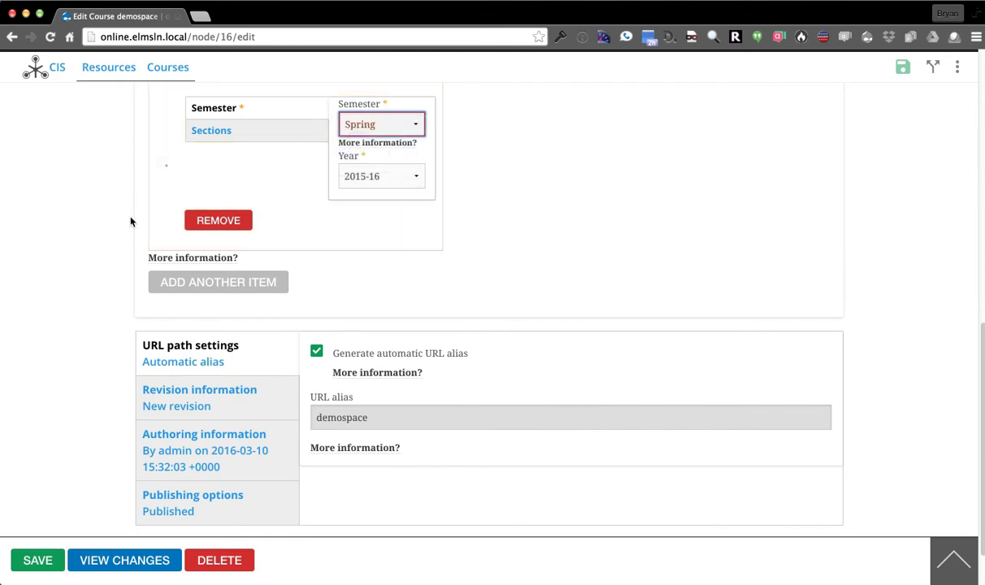
{"action": "left_click", "coordinate": [38, 561]}
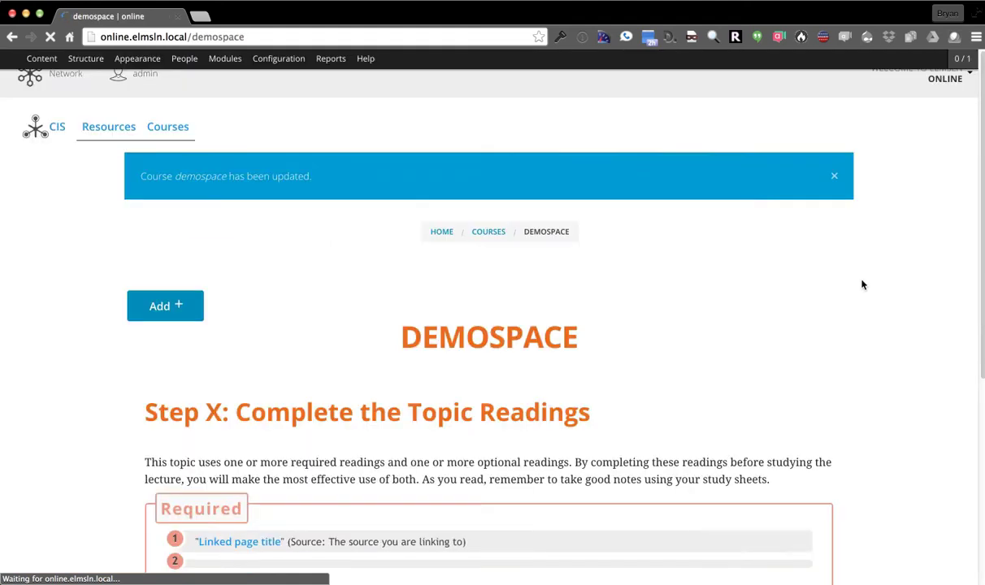
Go to Course Network from the three-dot menu to list demospace's service instances
{"action": "scroll", "coordinate": [773, 330], "scroll_direction": "down", "scroll_amount": 3}
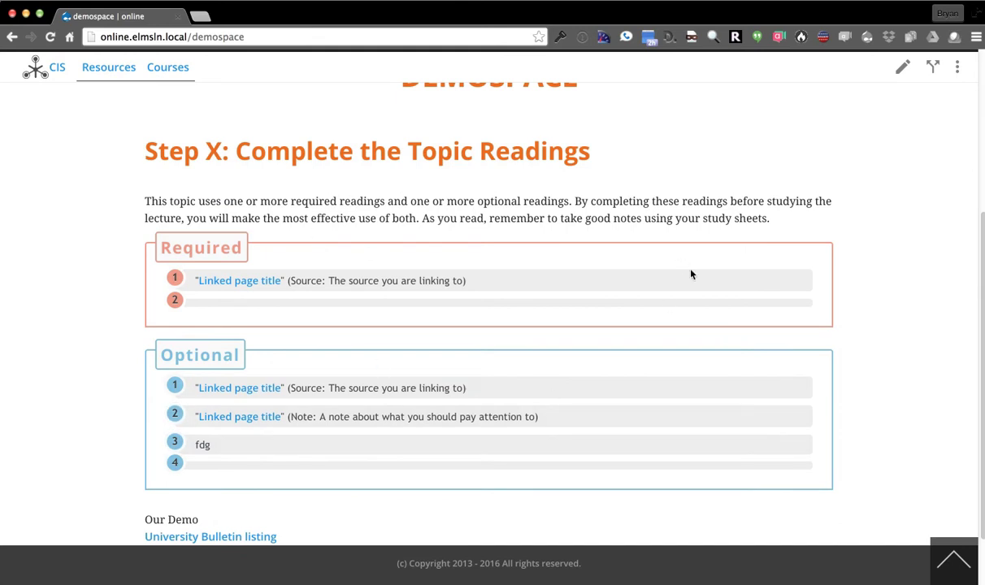
{"action": "scroll", "coordinate": [691, 275], "scroll_direction": "up", "scroll_amount": 4}
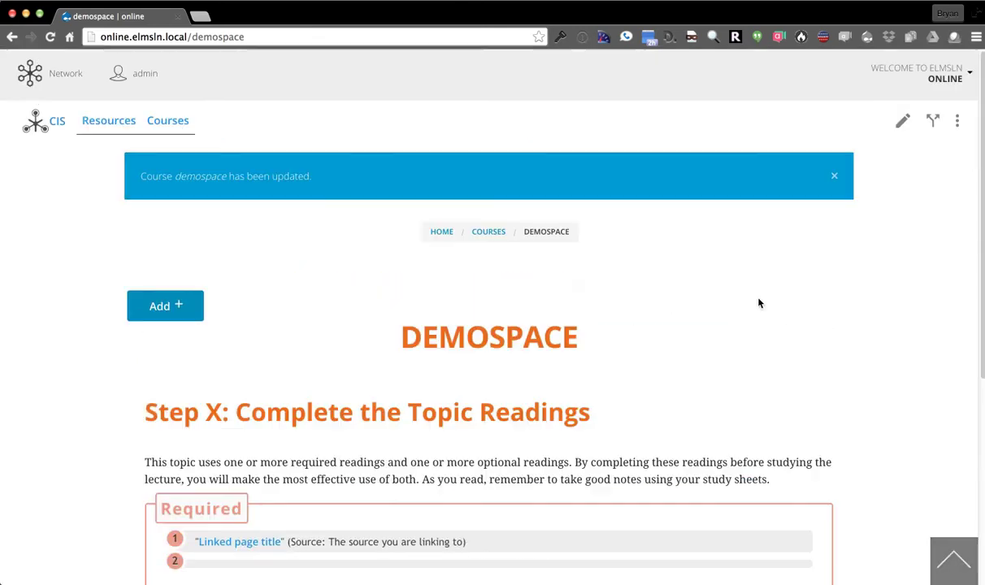
{"action": "left_click", "coordinate": [958, 125]}
{"action": "left_click", "coordinate": [837, 318]}
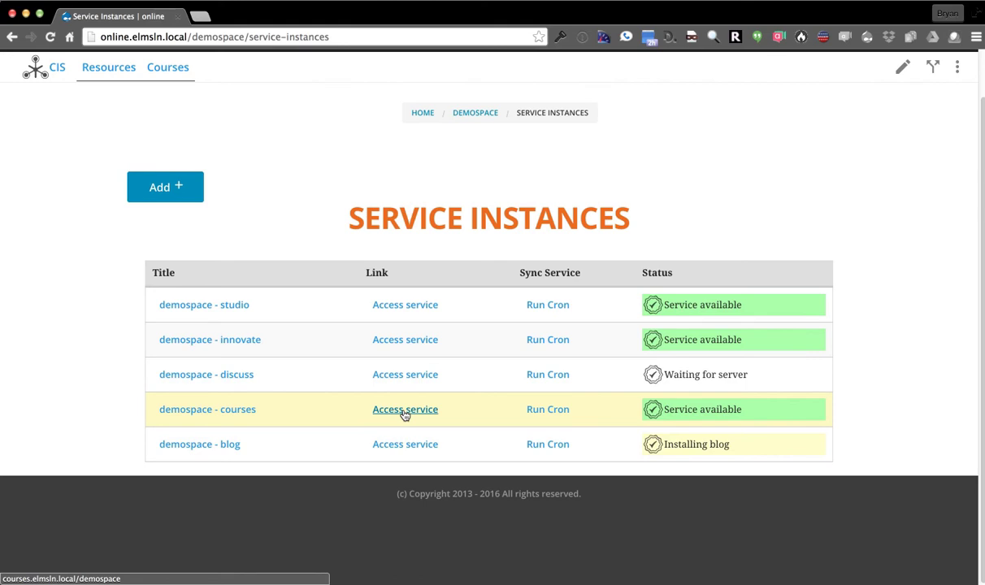
Open the demospace courses service site and view its outline
{"action": "left_click", "coordinate": [405, 413]}
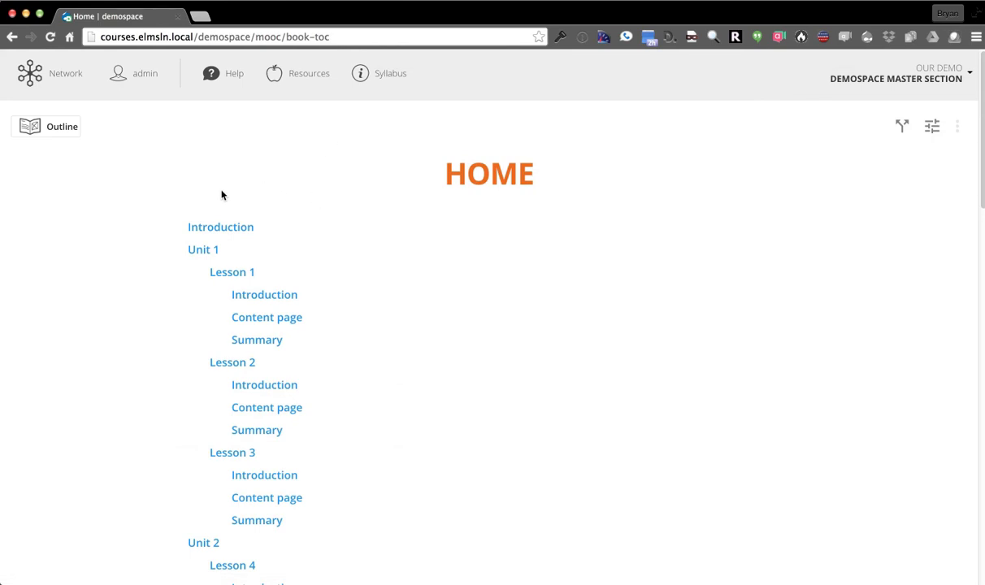
{"action": "scroll", "coordinate": [391, 315], "scroll_direction": "down", "scroll_amount": 10}
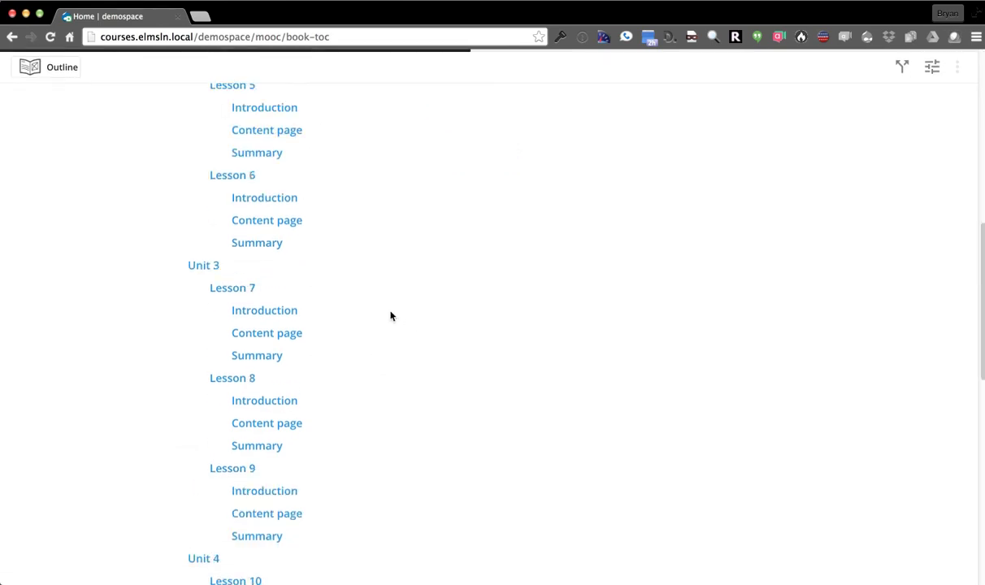
{"action": "scroll", "coordinate": [391, 317], "scroll_direction": "down", "scroll_amount": 4}
{"action": "scroll", "coordinate": [409, 358], "scroll_direction": "up", "scroll_amount": 15}
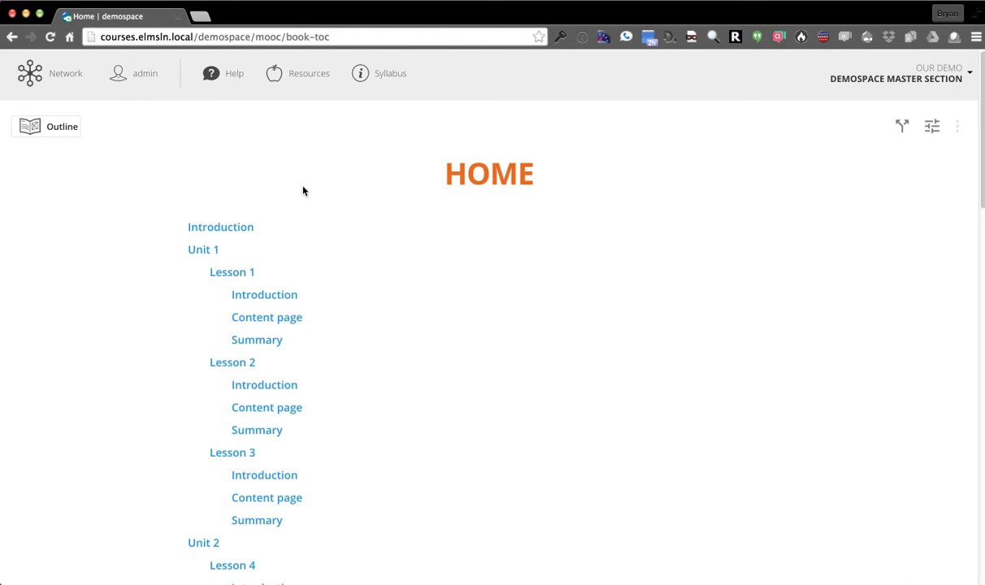
Highlight the courses, elmsln.local and demospace parts of the web address
{"action": "double_click", "coordinate": [114, 36]}
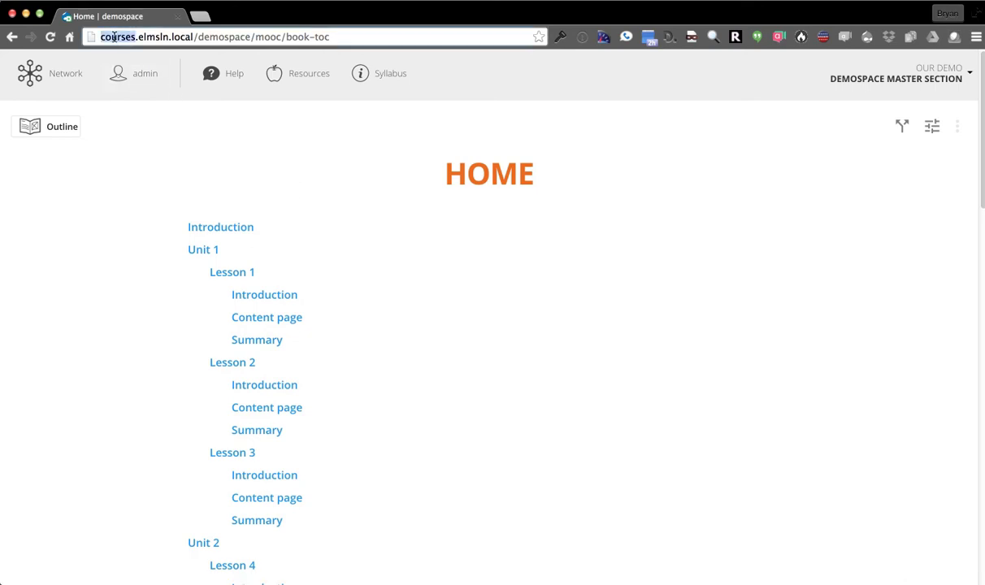
{"action": "left_click", "coordinate": [149, 190]}
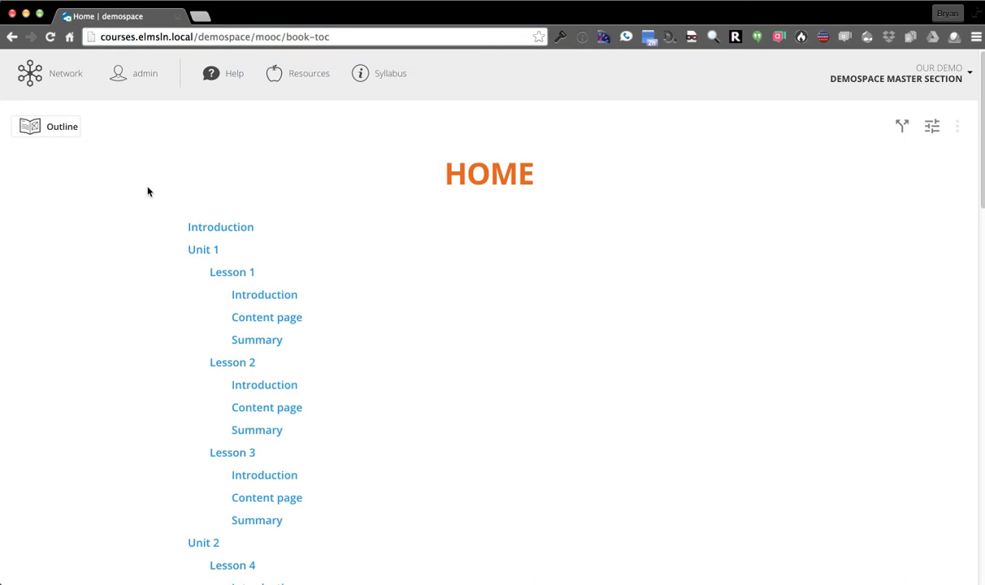
{"action": "double_click", "coordinate": [110, 37]}
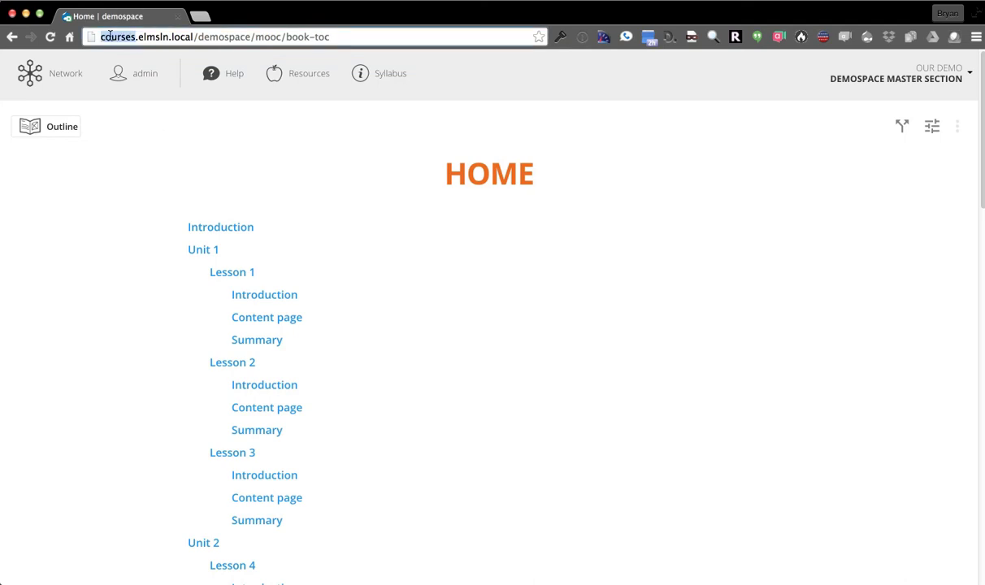
{"action": "left_click", "coordinate": [139, 37]}
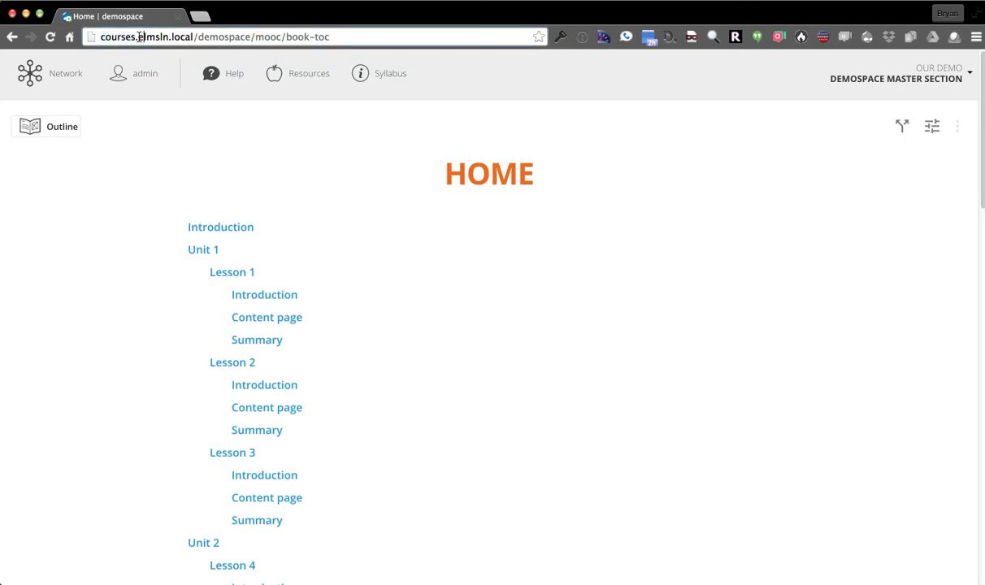
{"action": "left_click", "coordinate": [191, 38]}
{"action": "double_click", "coordinate": [205, 37]}
{"action": "left_click", "coordinate": [279, 172]}
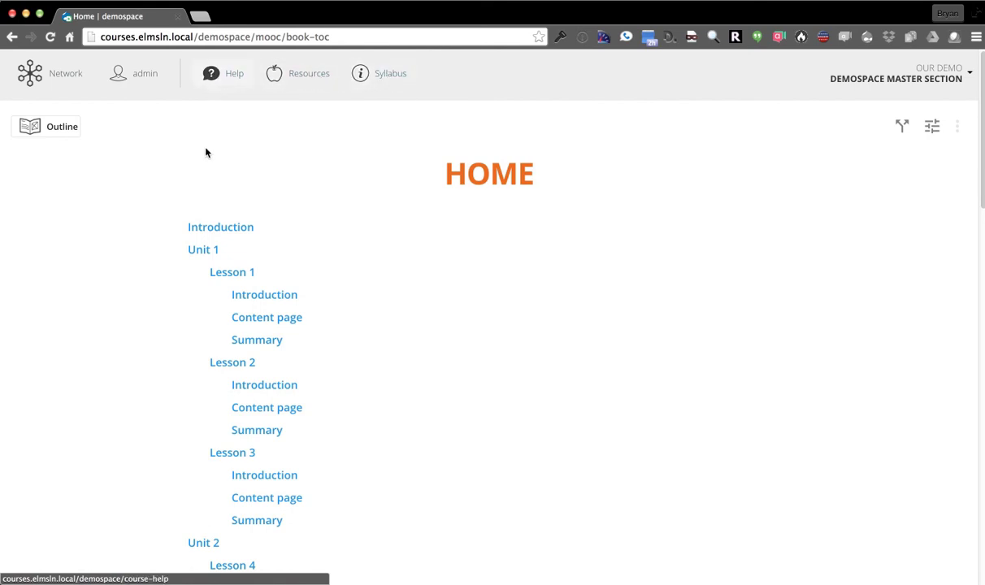
{"action": "left_click", "coordinate": [28, 77]}
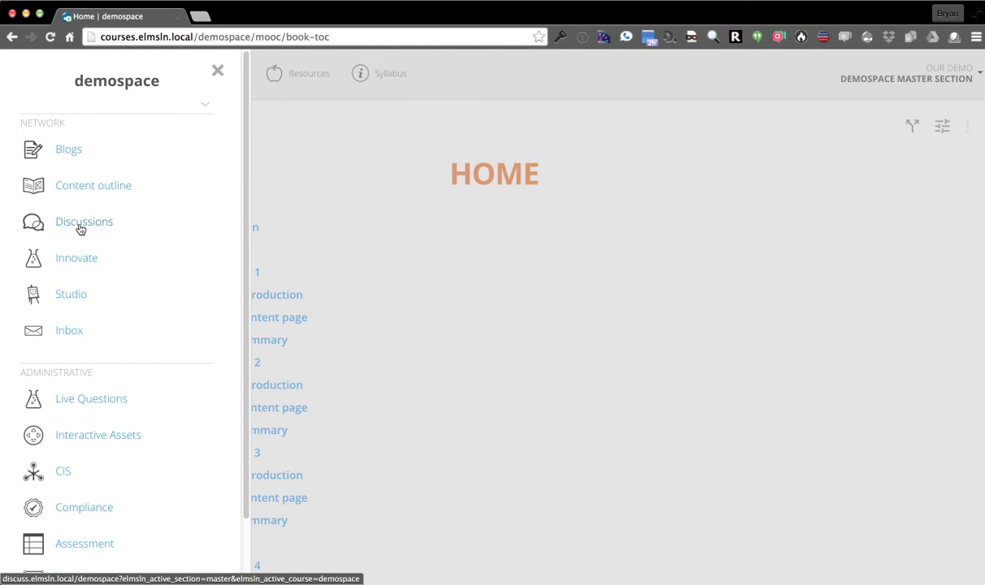
{"action": "scroll", "coordinate": [59, 250], "scroll_direction": "down", "scroll_amount": 3}
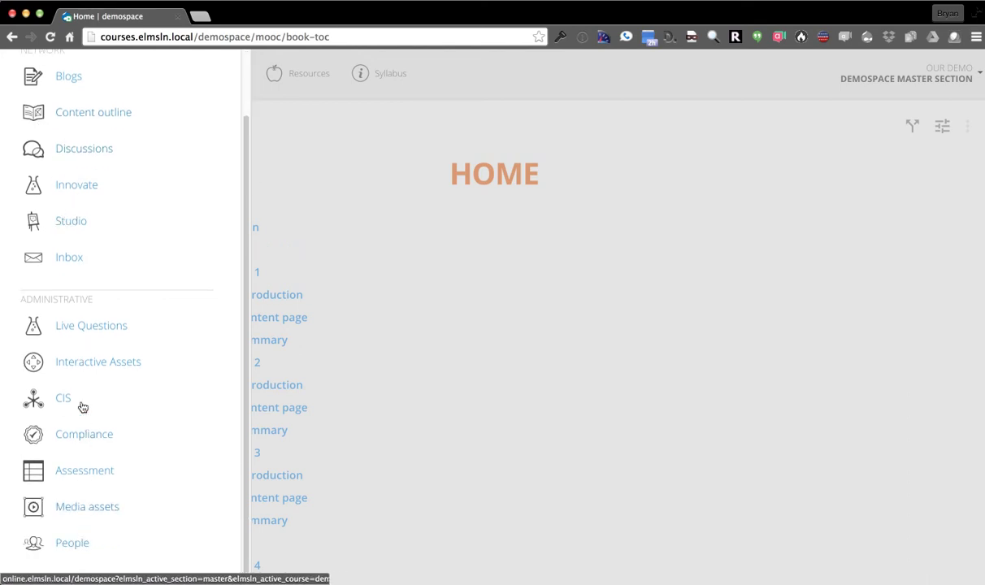
{"action": "scroll", "coordinate": [78, 401], "scroll_direction": "up", "scroll_amount": 3}
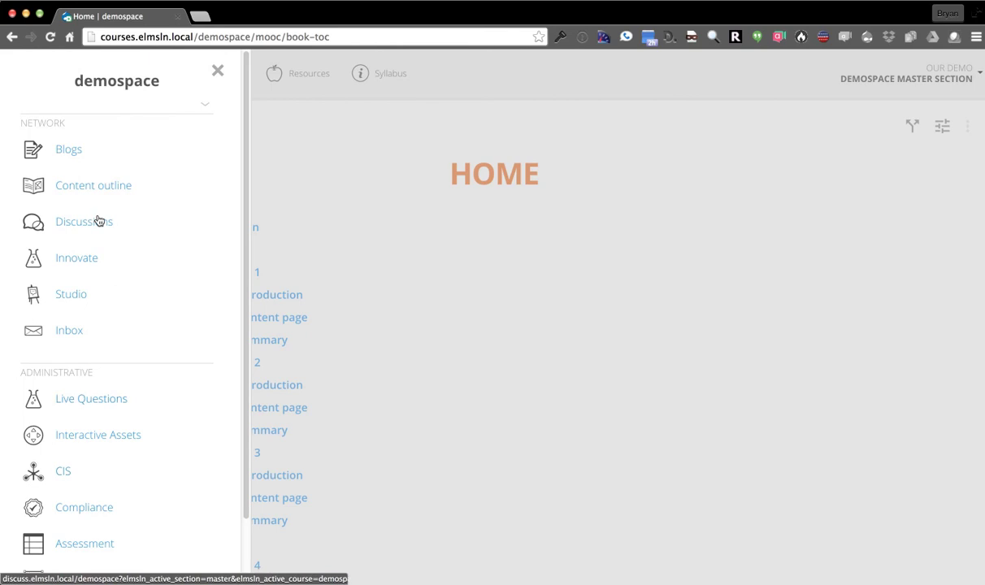
{"action": "left_click", "coordinate": [217, 71]}
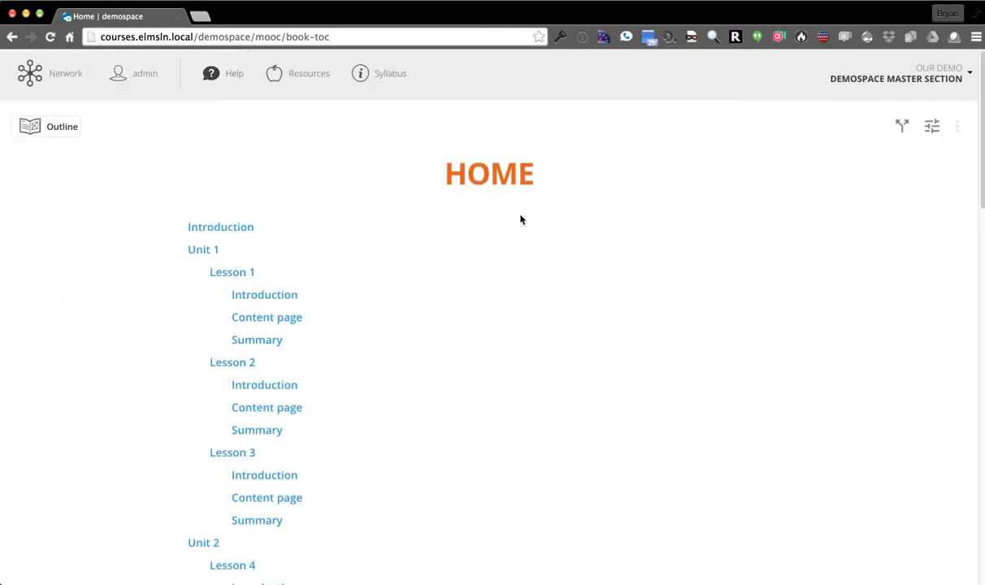
Dismiss the accessibility options, then browse the Outline table of contents to Unit 3
{"action": "left_click", "coordinate": [931, 129]}
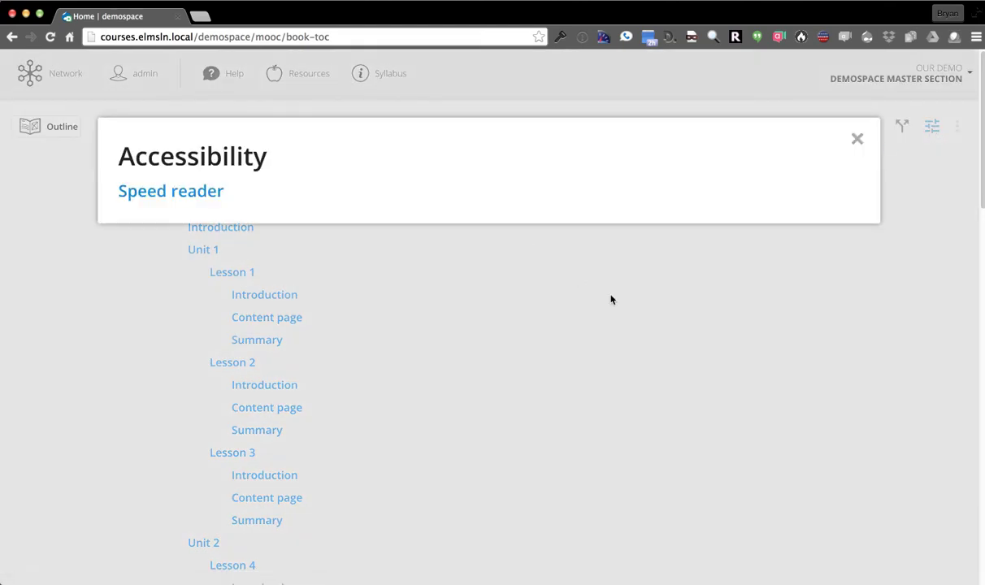
{"action": "left_click", "coordinate": [376, 248]}
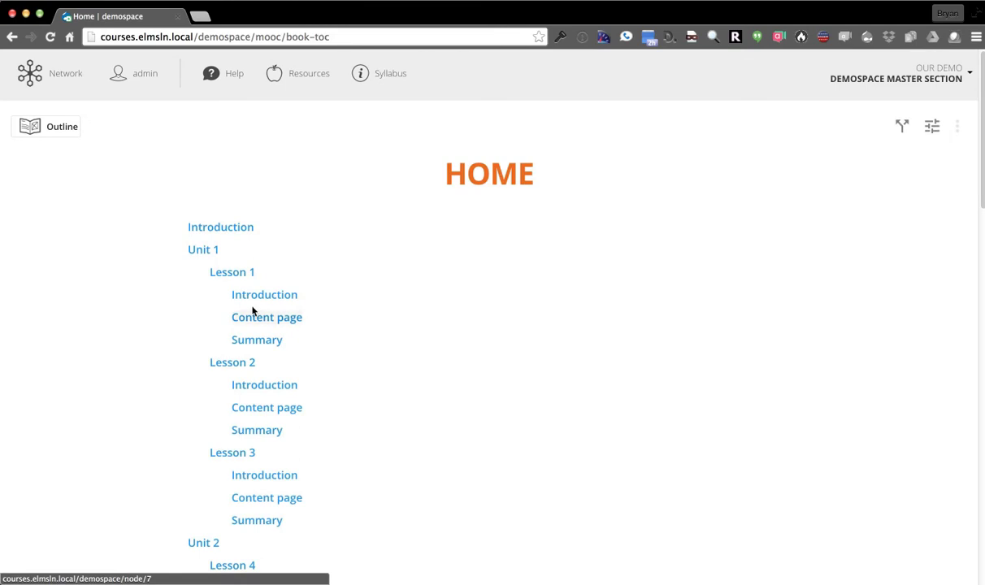
{"action": "left_click", "coordinate": [64, 134]}
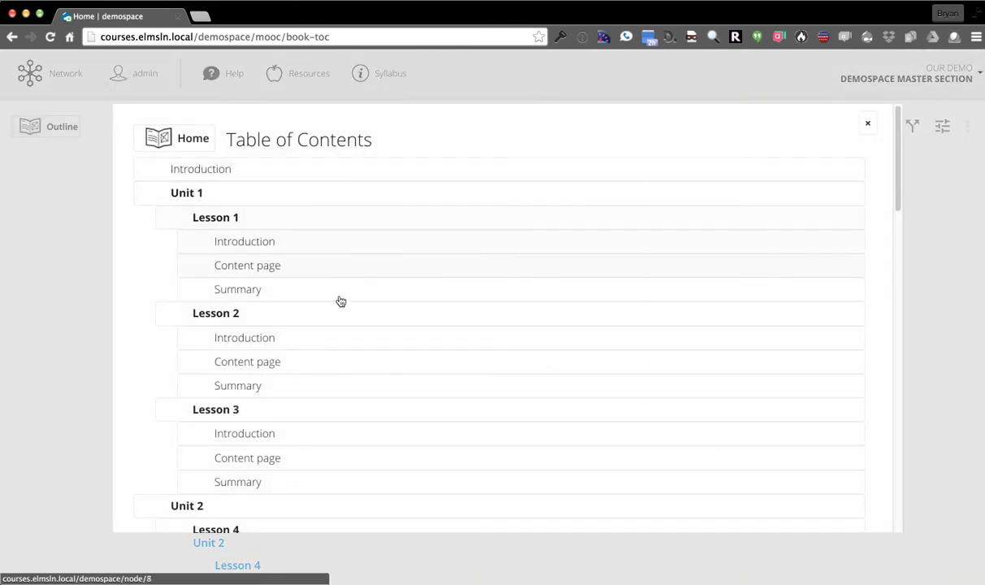
{"action": "scroll", "coordinate": [339, 335], "scroll_direction": "down", "scroll_amount": 10}
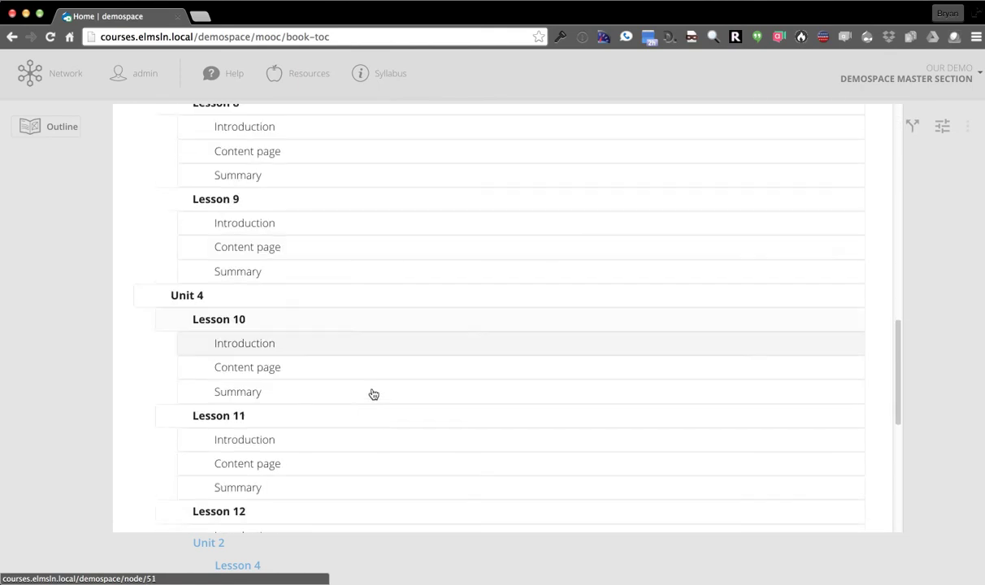
{"action": "scroll", "coordinate": [374, 393], "scroll_direction": "down", "scroll_amount": 5}
{"action": "scroll", "coordinate": [372, 391], "scroll_direction": "up", "scroll_amount": 8}
Open Lesson 7's Introduction and browse the lesson, unit and page breadcrumb lists
{"action": "left_click", "coordinate": [318, 268]}
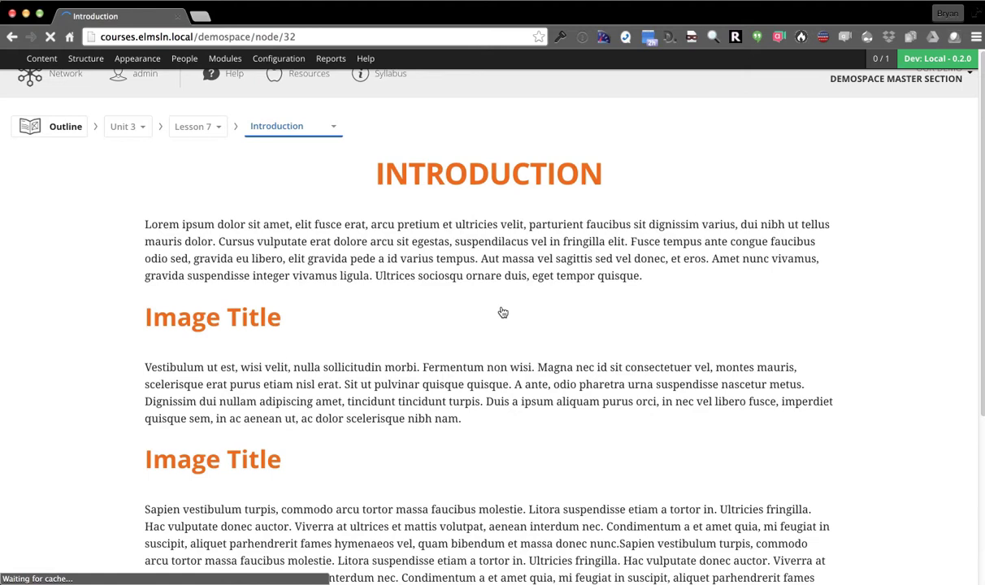
{"action": "left_click", "coordinate": [205, 135]}
{"action": "left_click", "coordinate": [134, 188]}
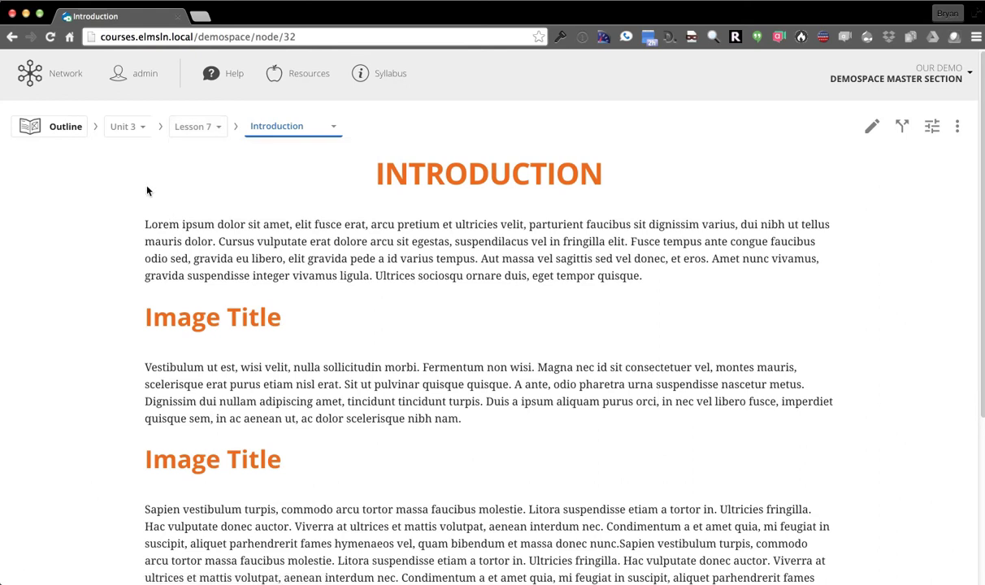
{"action": "left_click", "coordinate": [149, 130]}
{"action": "left_click", "coordinate": [285, 125]}
{"action": "scroll", "coordinate": [878, 386], "scroll_direction": "down", "scroll_amount": 4}
{"action": "scroll", "coordinate": [874, 378], "scroll_direction": "down", "scroll_amount": 2}
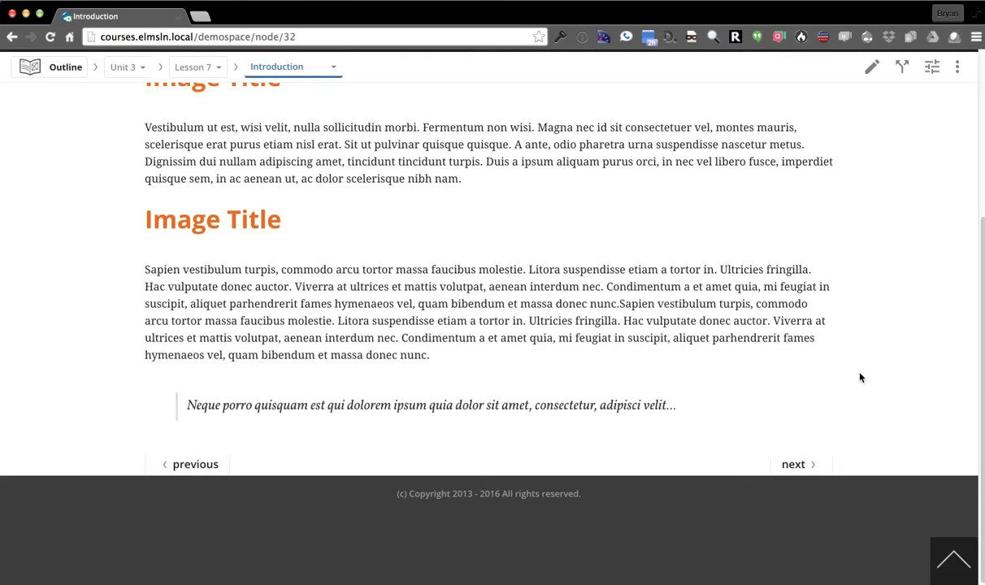
Advance through Content to Lesson 7's Summary page and show the accessibility options
{"action": "left_click", "coordinate": [807, 470]}
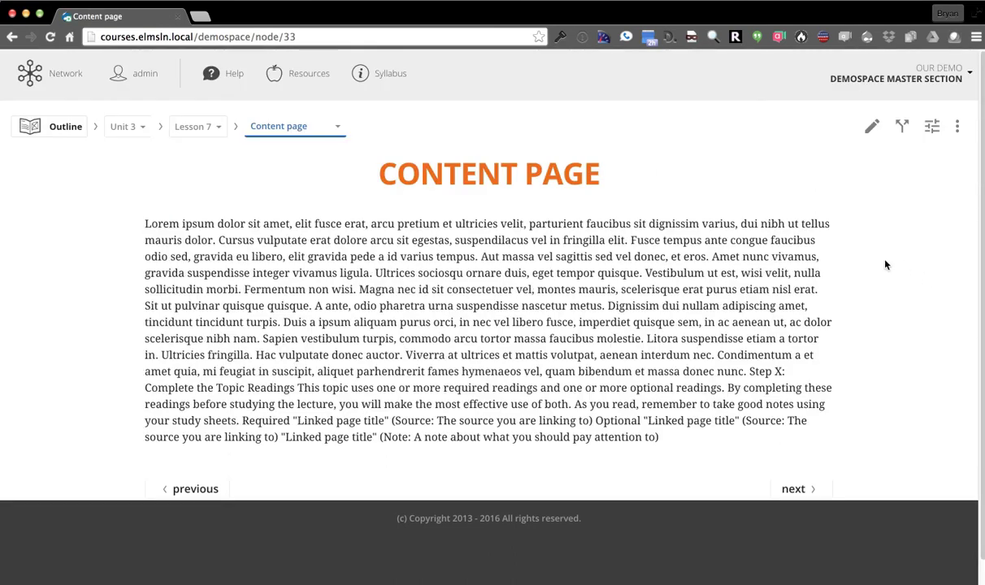
{"action": "left_click", "coordinate": [792, 488]}
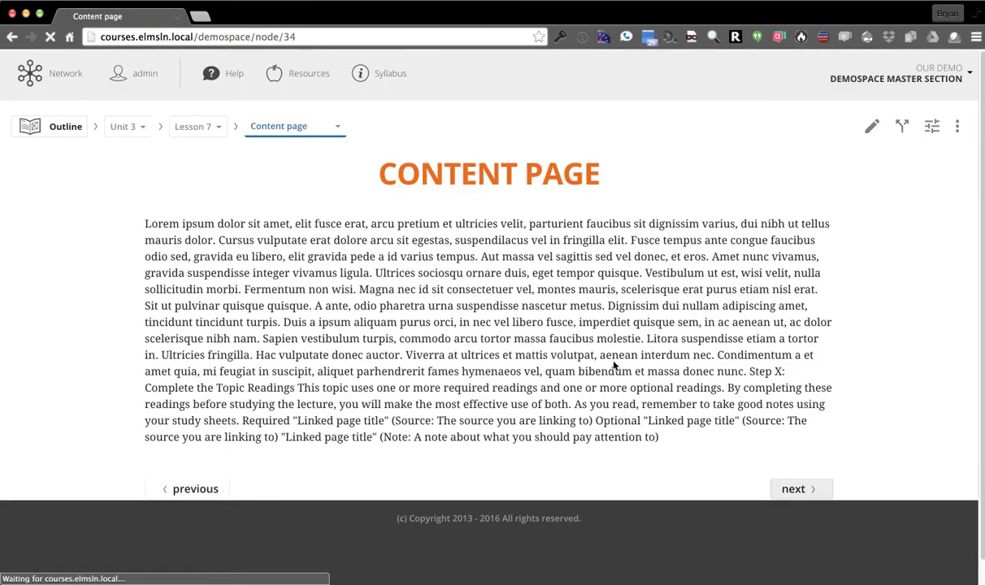
{"action": "left_click", "coordinate": [931, 130]}
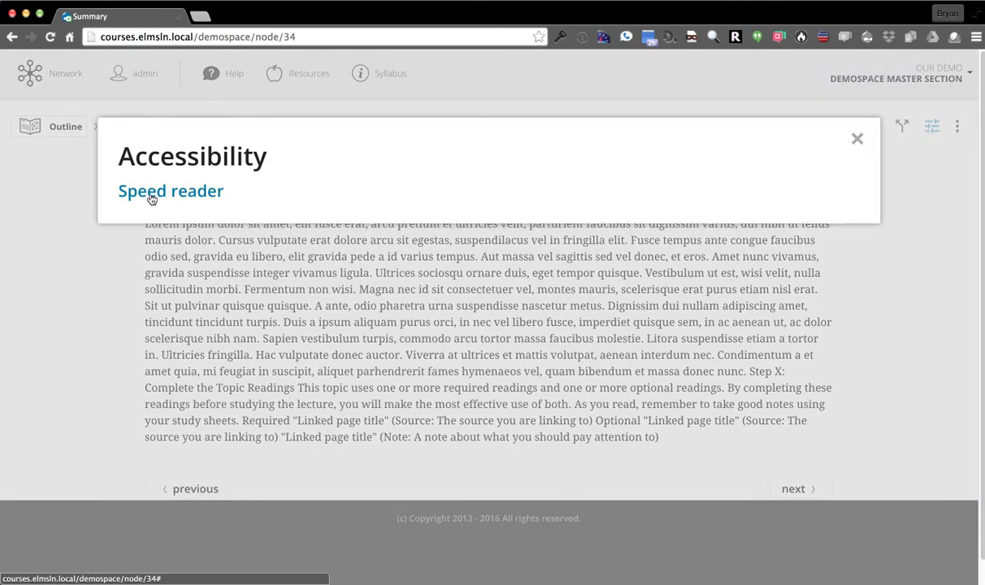
Play the Summary text in the Speed reader, pause it, and close the reader
{"action": "left_click", "coordinate": [151, 199]}
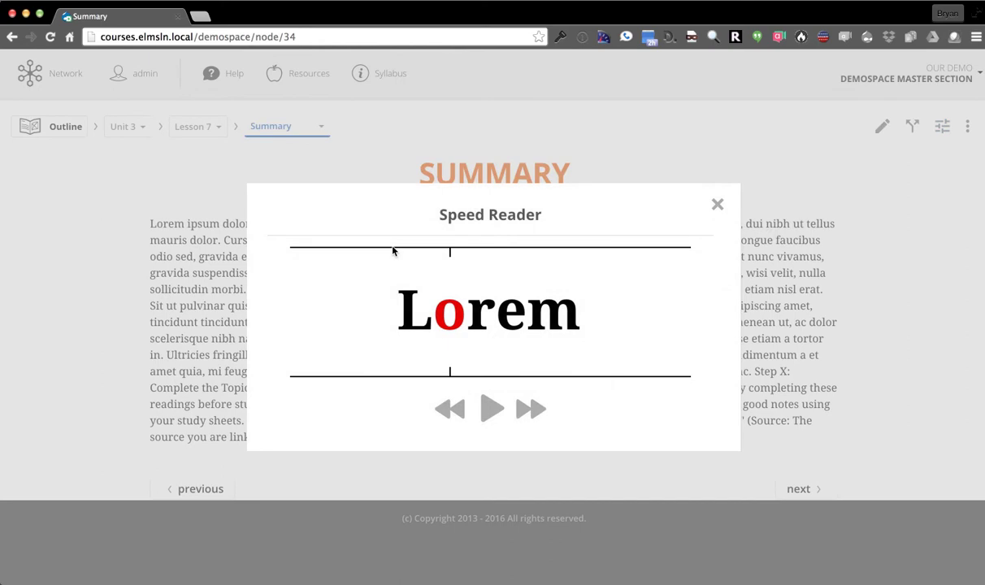
{"action": "left_click", "coordinate": [493, 415]}
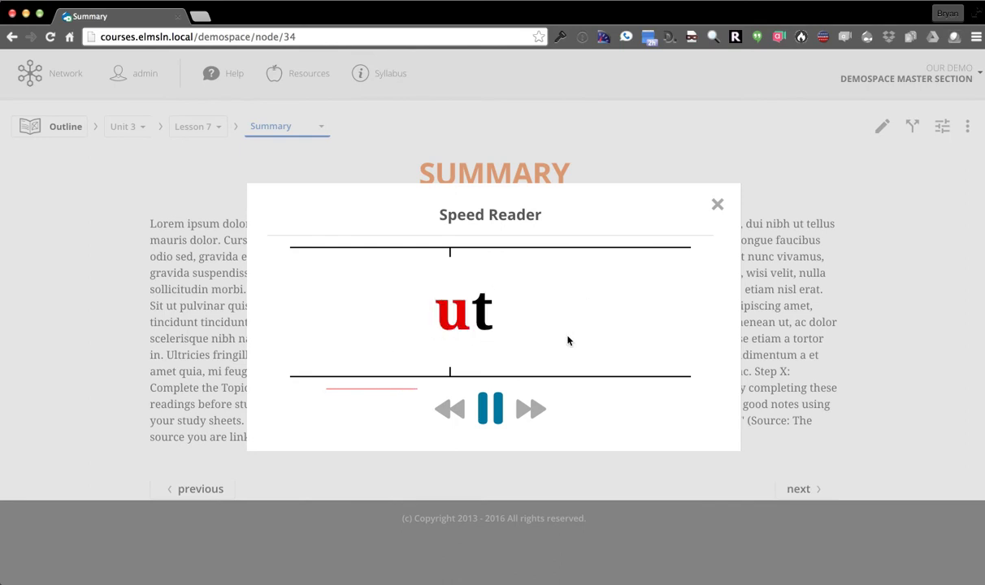
{"action": "left_click", "coordinate": [490, 408]}
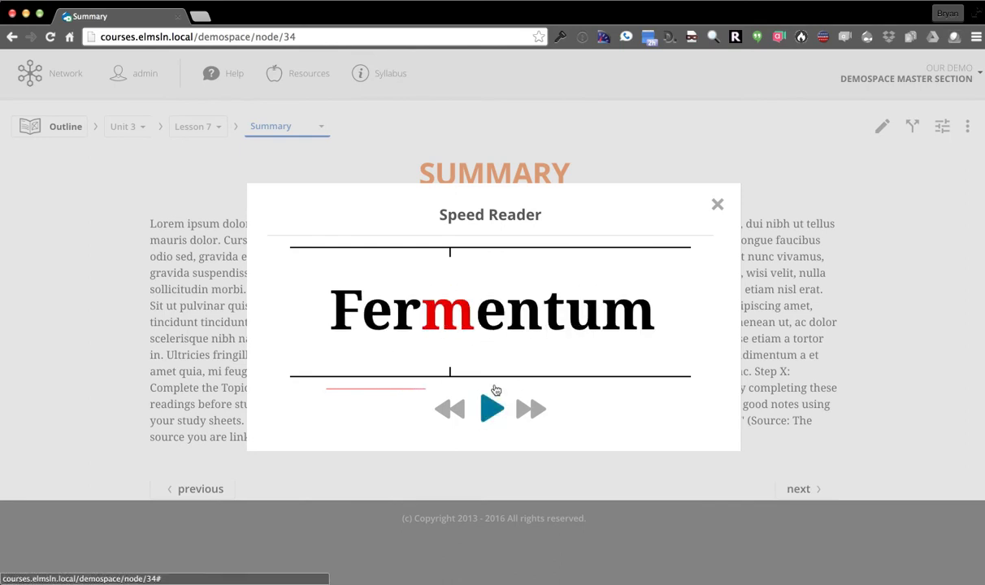
{"action": "left_click", "coordinate": [719, 205]}
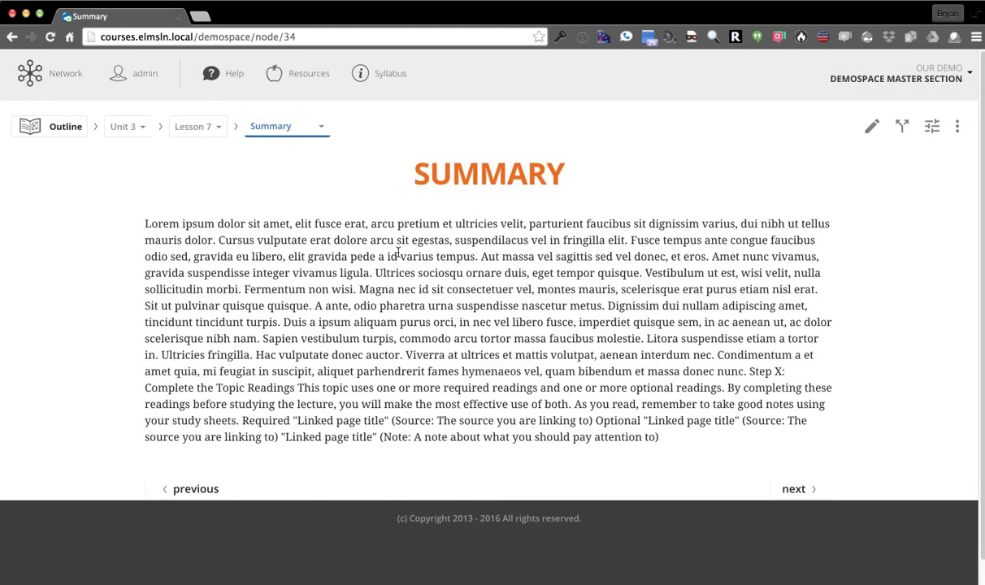
Turn the page's Check accessibility option on and back off
{"action": "left_click", "coordinate": [959, 129]}
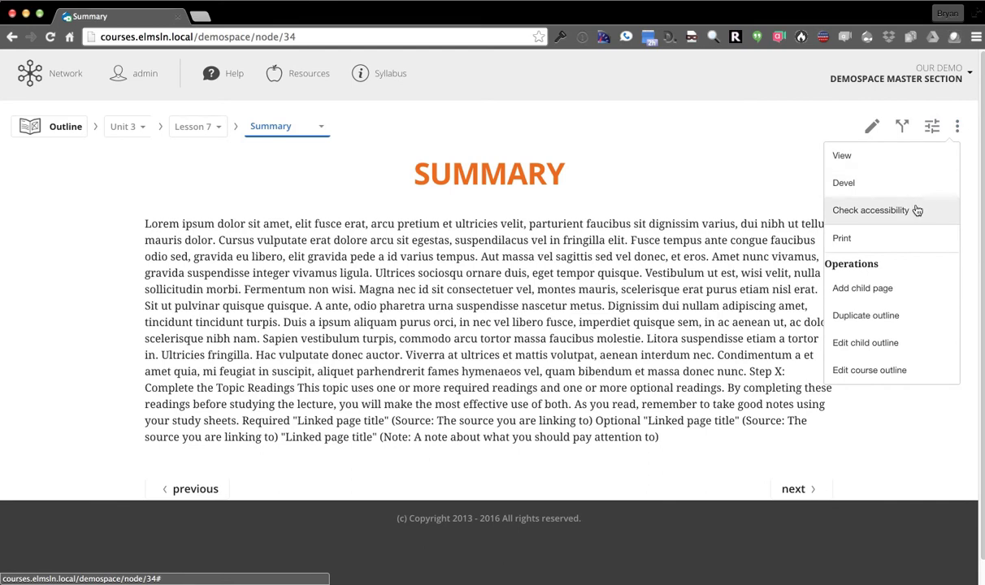
{"action": "left_click", "coordinate": [882, 211]}
{"action": "left_click", "coordinate": [857, 210]}
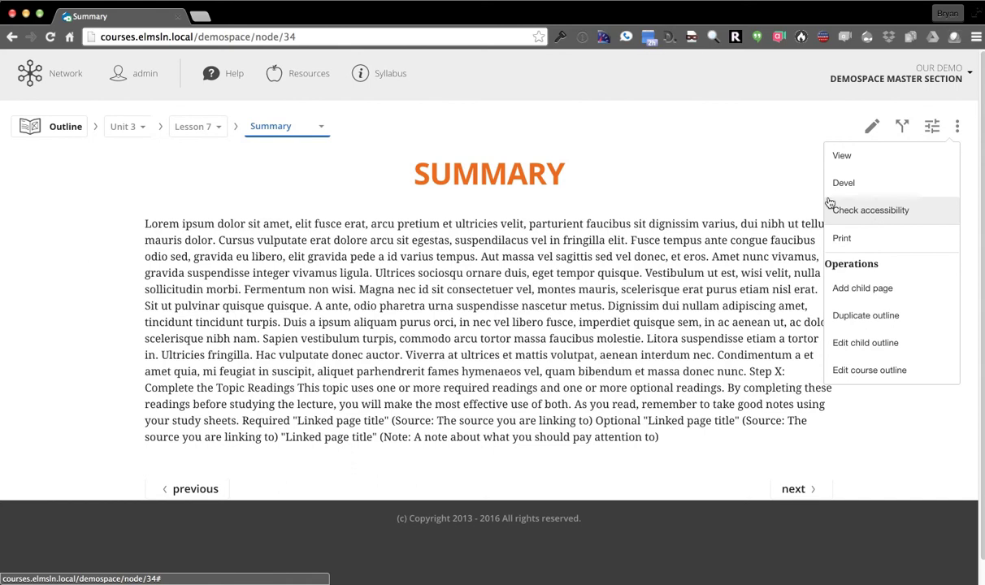
Edit the Summary page, add an empty paragraph after the body text, and show the templates
{"action": "left_click", "coordinate": [873, 130]}
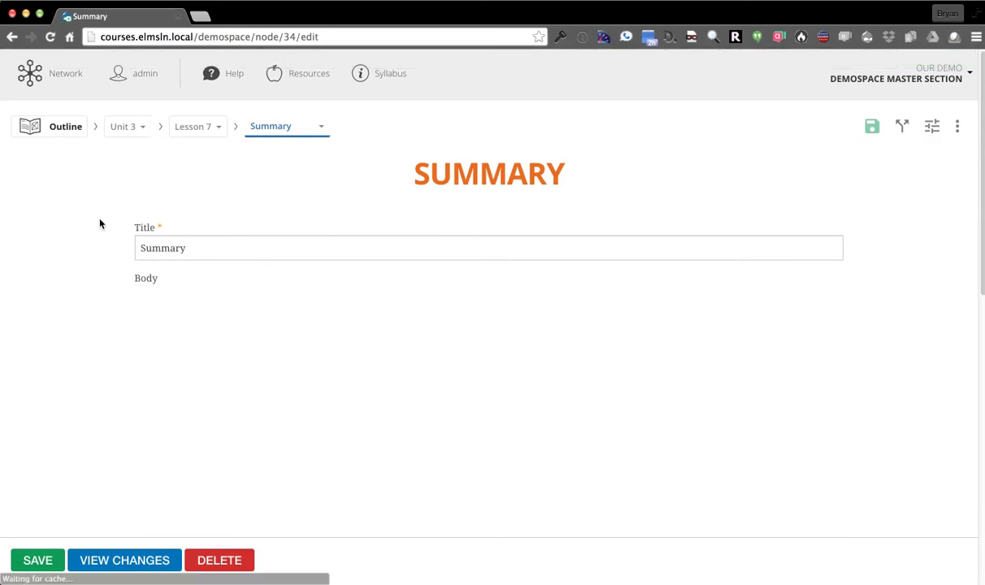
{"action": "scroll", "coordinate": [101, 231], "scroll_direction": "down", "scroll_amount": 2}
{"action": "scroll", "coordinate": [439, 401], "scroll_direction": "down", "scroll_amount": 2}
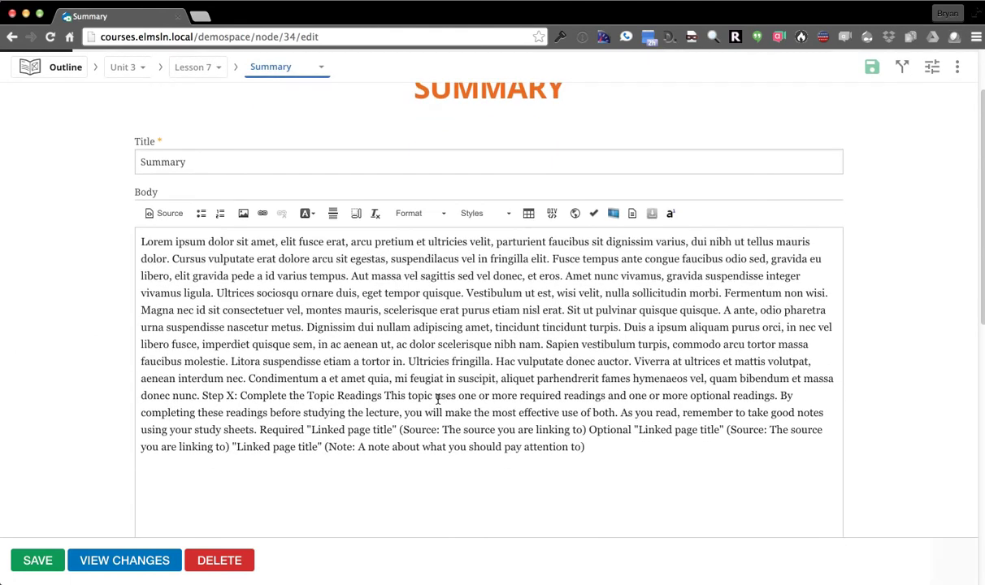
{"action": "left_click", "coordinate": [627, 390]}
{"action": "key", "text": "Return"}
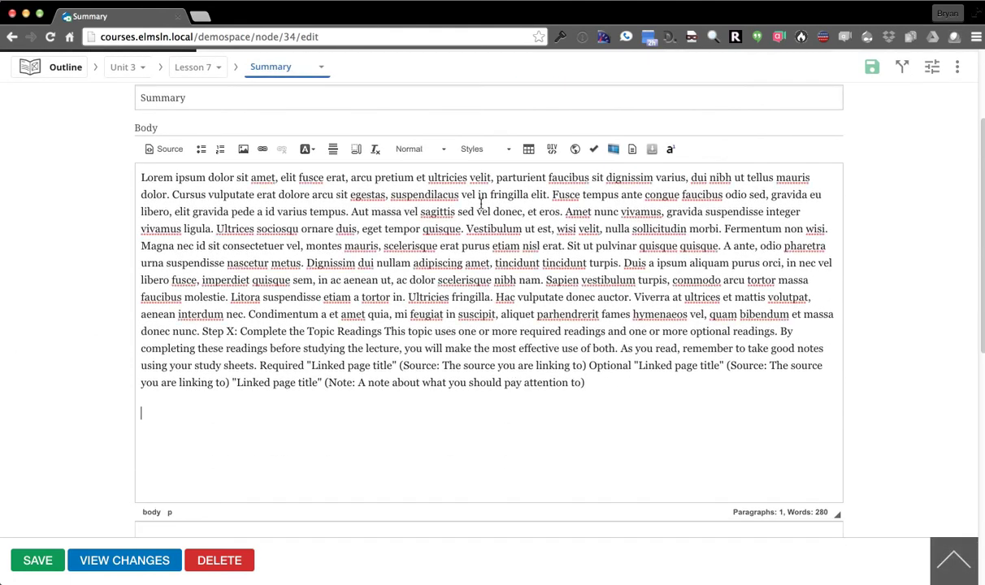
{"action": "left_click", "coordinate": [652, 149]}
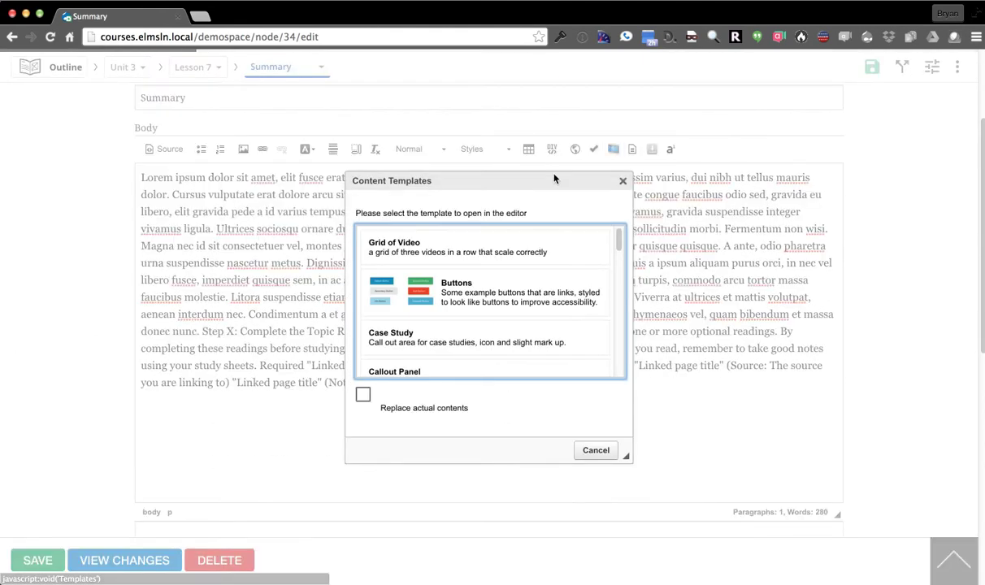
Insert the Grid of Video template into the body
{"action": "left_click", "coordinate": [438, 246]}
{"action": "scroll", "coordinate": [330, 358], "scroll_direction": "down", "scroll_amount": 2}
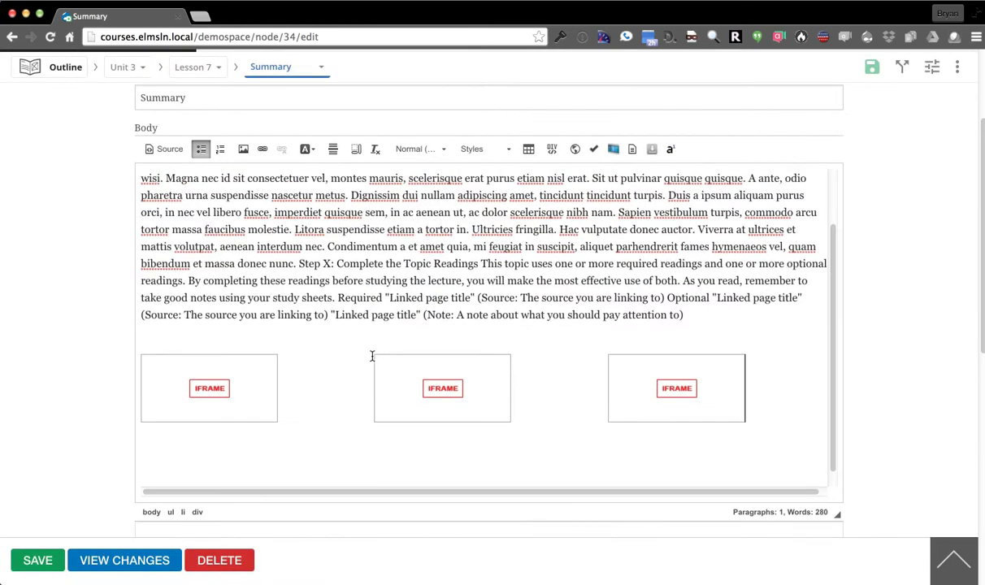
{"action": "scroll", "coordinate": [330, 402], "scroll_direction": "down", "scroll_amount": 2}
{"action": "scroll", "coordinate": [65, 452], "scroll_direction": "up", "scroll_amount": 2}
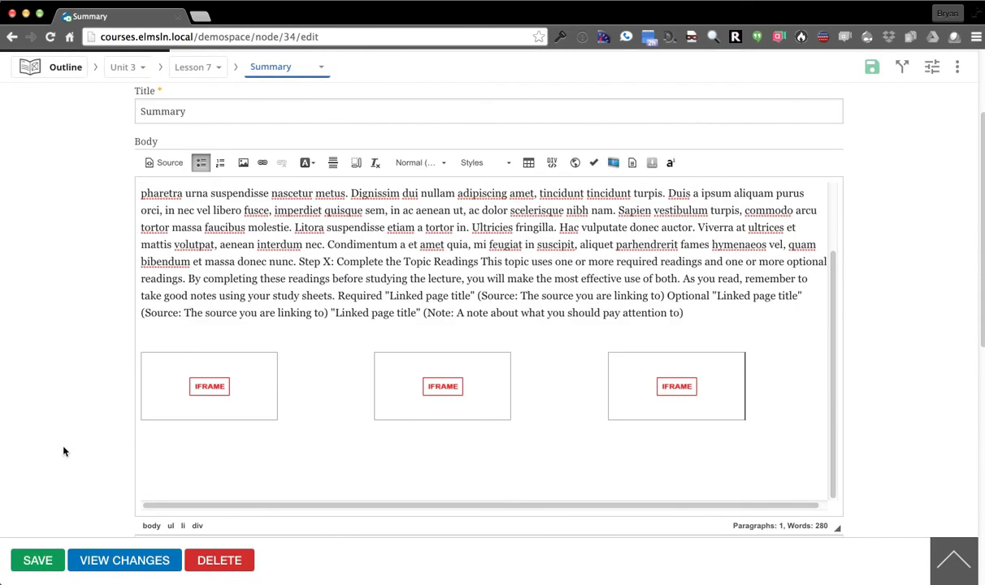
After 'Hac', add a Heading 2 reading 'Here is my heading'
{"action": "left_click", "coordinate": [580, 228]}
{"action": "key", "text": "Return"}
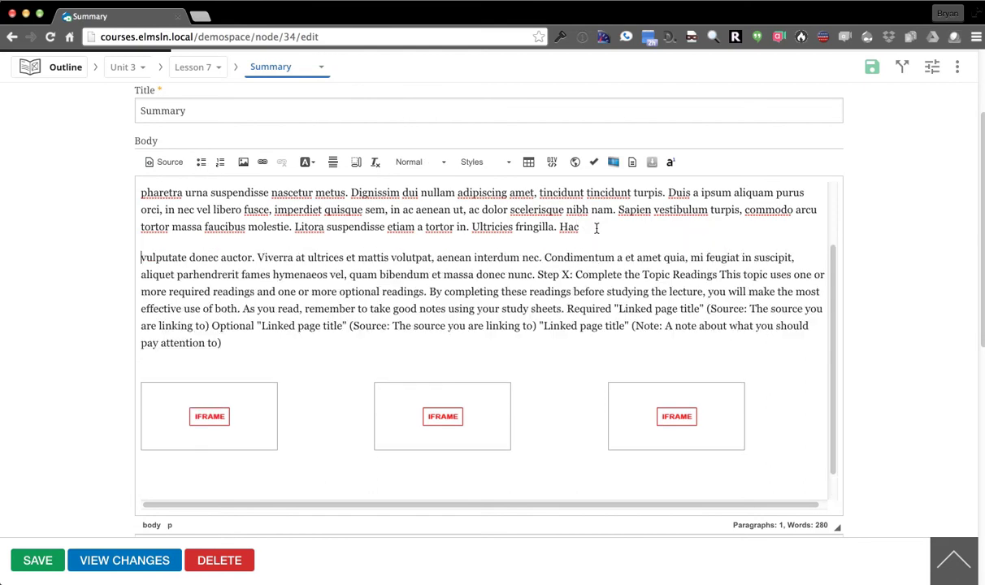
{"action": "key", "text": "Return"}
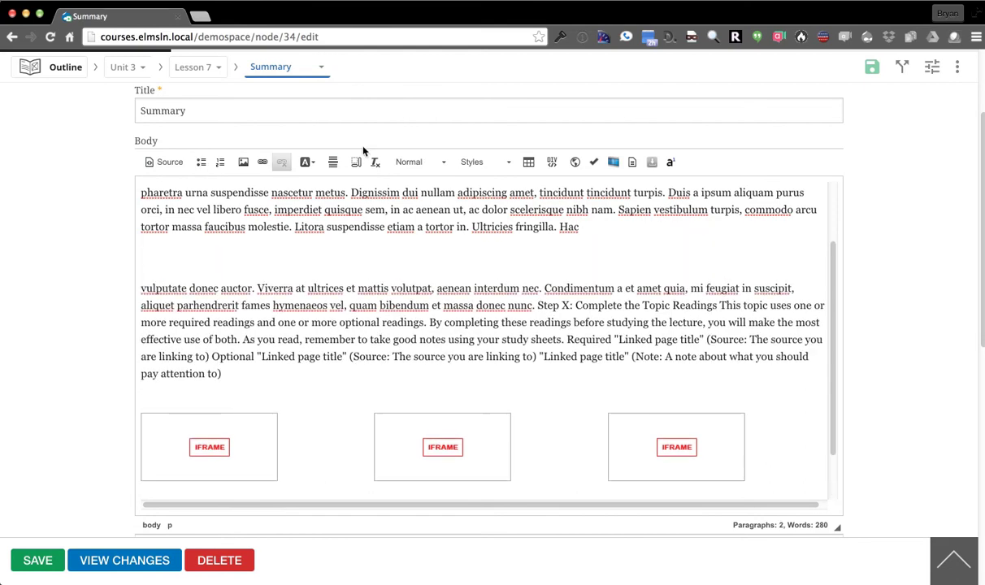
{"action": "left_click", "coordinate": [483, 162]}
{"action": "left_click", "coordinate": [419, 162]}
{"action": "left_click", "coordinate": [419, 162]}
{"action": "left_click", "coordinate": [429, 230]}
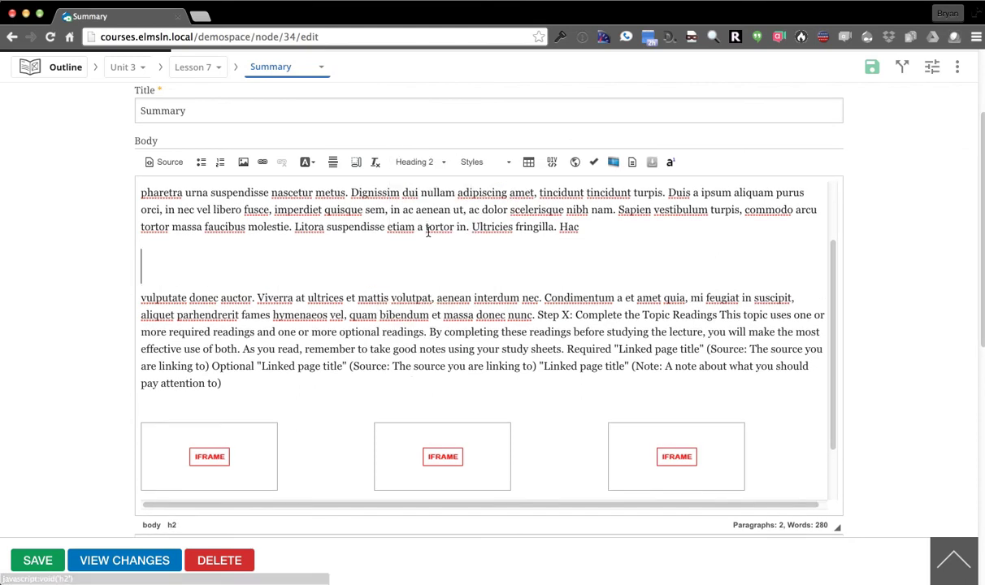
{"action": "type", "text": "Here is my heading"}
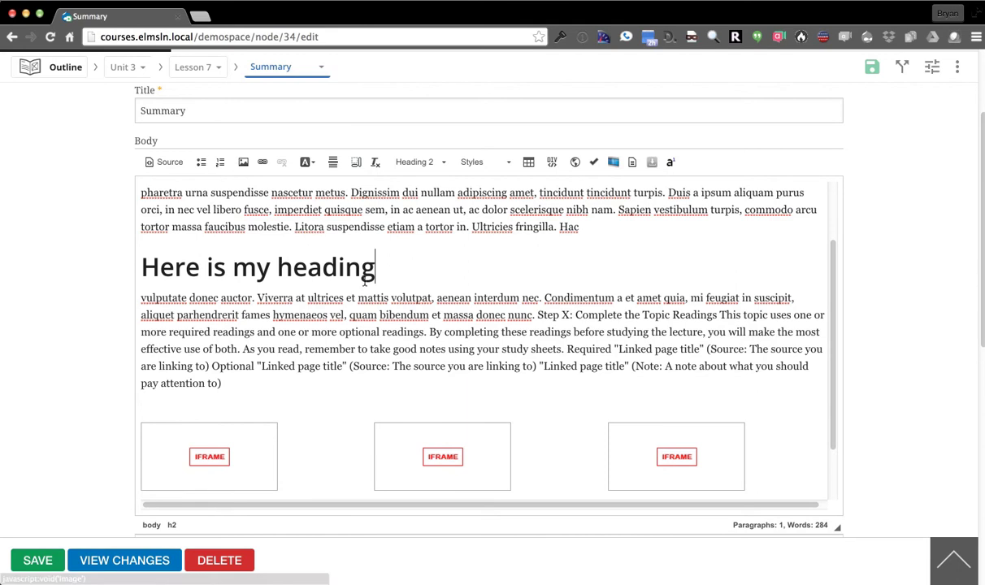
{"action": "key", "text": "Return"}
Add 'Under this', 'are', 'a list of things' below the heading as a bulleted list
{"action": "type", "text": "Under this"}
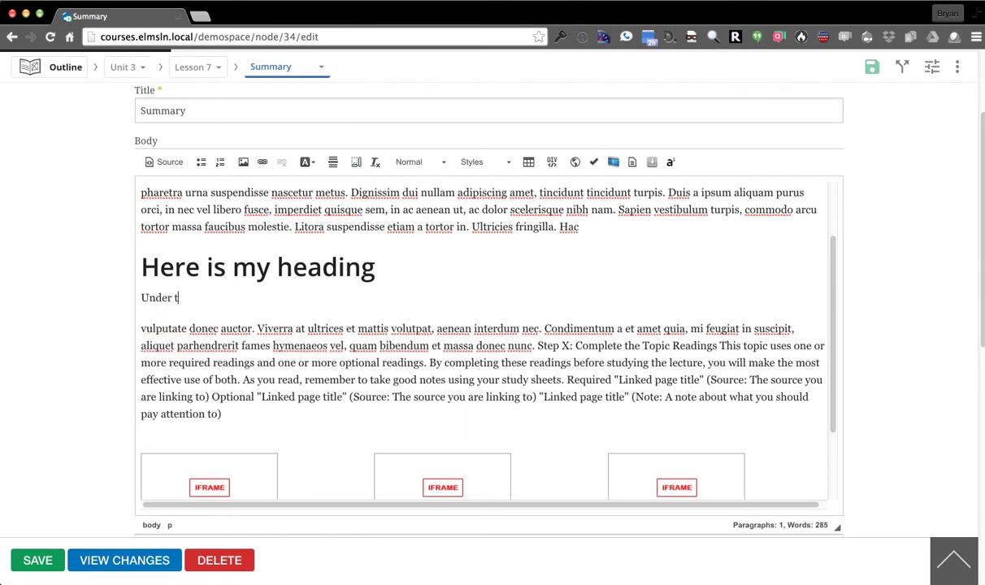
{"action": "key", "text": "Return"}
{"action": "type", "text": "are"}
{"action": "key", "text": "Return"}
{"action": "type", "text": "a list of things"}
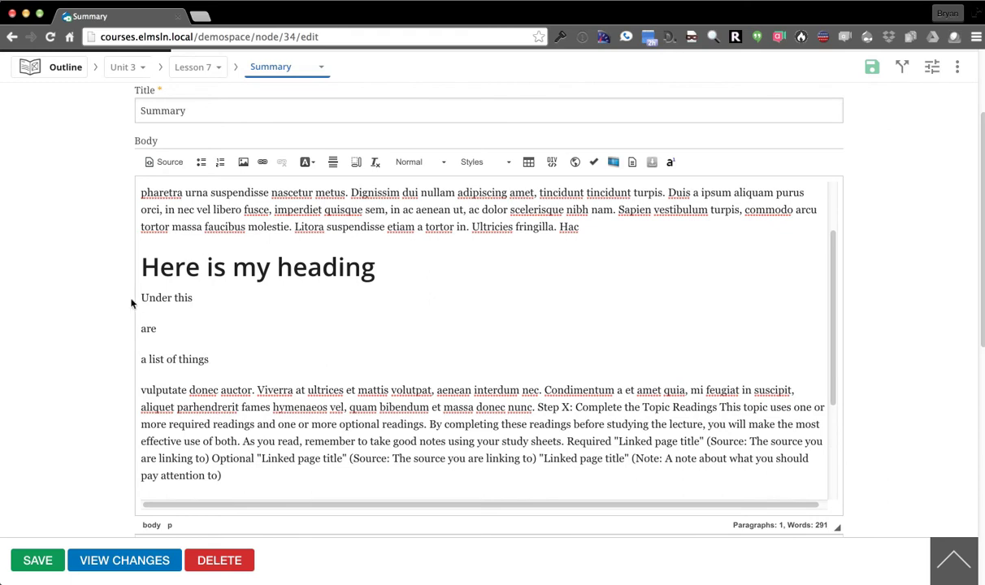
{"action": "left_click_drag", "start_coordinate": [142, 298], "coordinate": [209, 359]}
{"action": "left_click", "coordinate": [201, 162]}
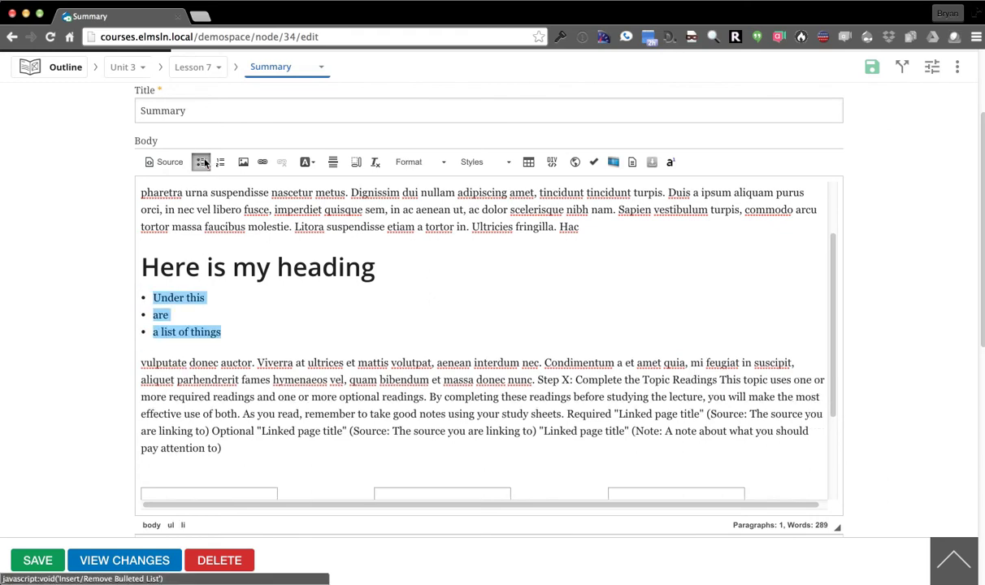
{"action": "left_click", "coordinate": [429, 323]}
Set the instructional significance to Quiz
{"action": "scroll", "coordinate": [898, 356], "scroll_direction": "down", "scroll_amount": 6}
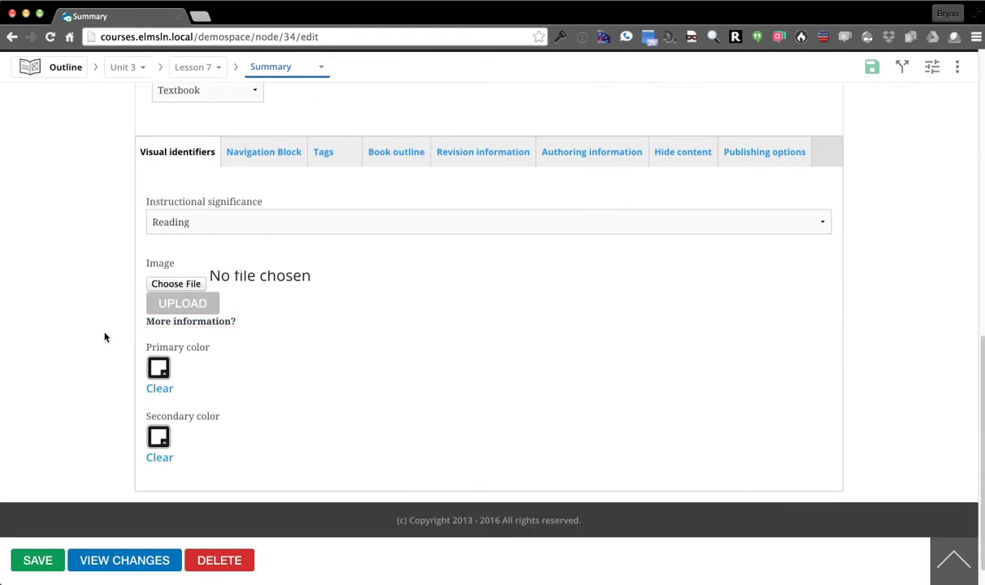
{"action": "scroll", "coordinate": [82, 301], "scroll_direction": "up", "scroll_amount": 1}
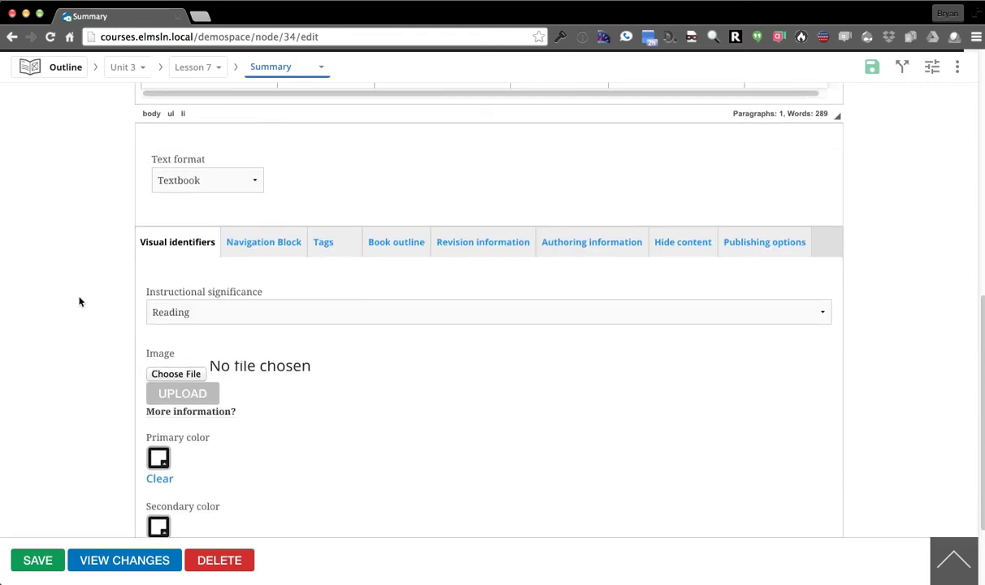
{"action": "scroll", "coordinate": [71, 282], "scroll_direction": "down", "scroll_amount": 1}
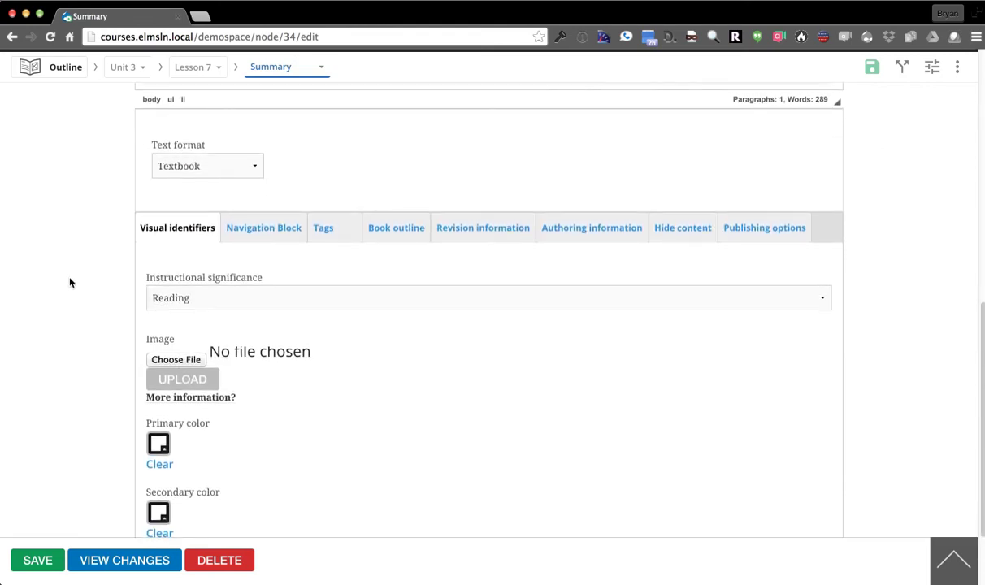
{"action": "left_click", "coordinate": [239, 299]}
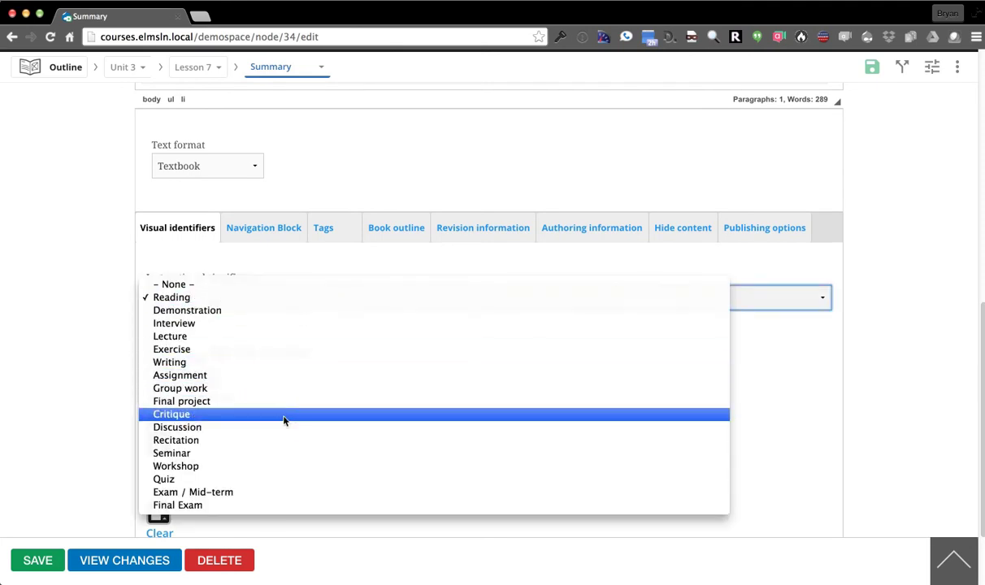
{"action": "left_click", "coordinate": [282, 479]}
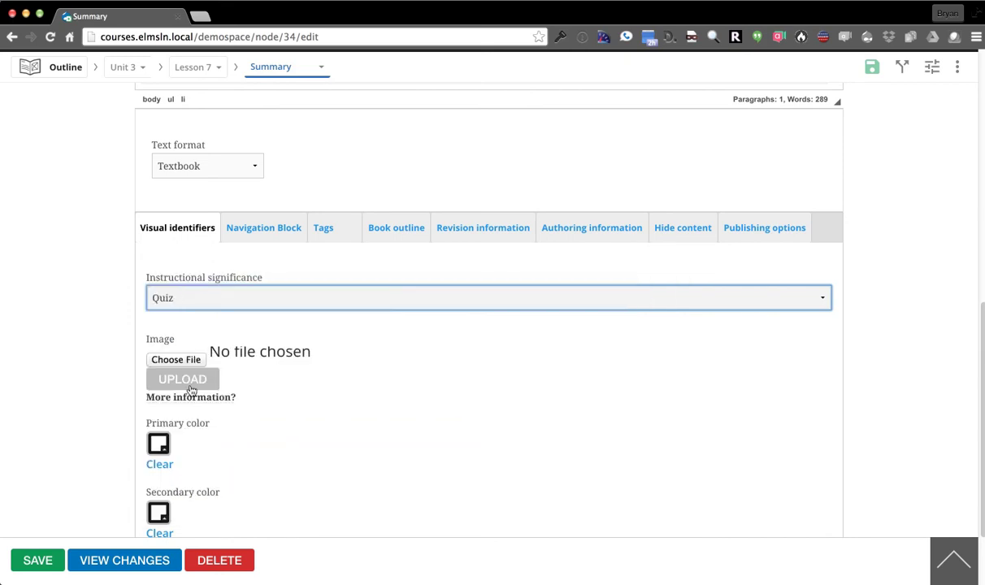
Pick cyan as the primary colour and green as the secondary colour
{"action": "scroll", "coordinate": [98, 325], "scroll_direction": "down", "scroll_amount": 3}
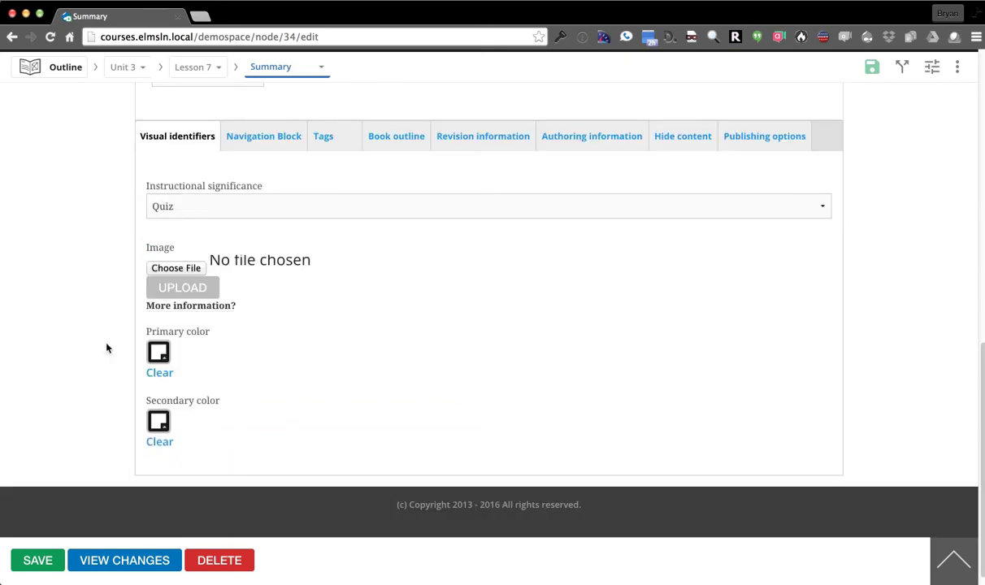
{"action": "left_click", "coordinate": [158, 353]}
{"action": "left_click_drag", "start_coordinate": [190, 402], "coordinate": [275, 369]}
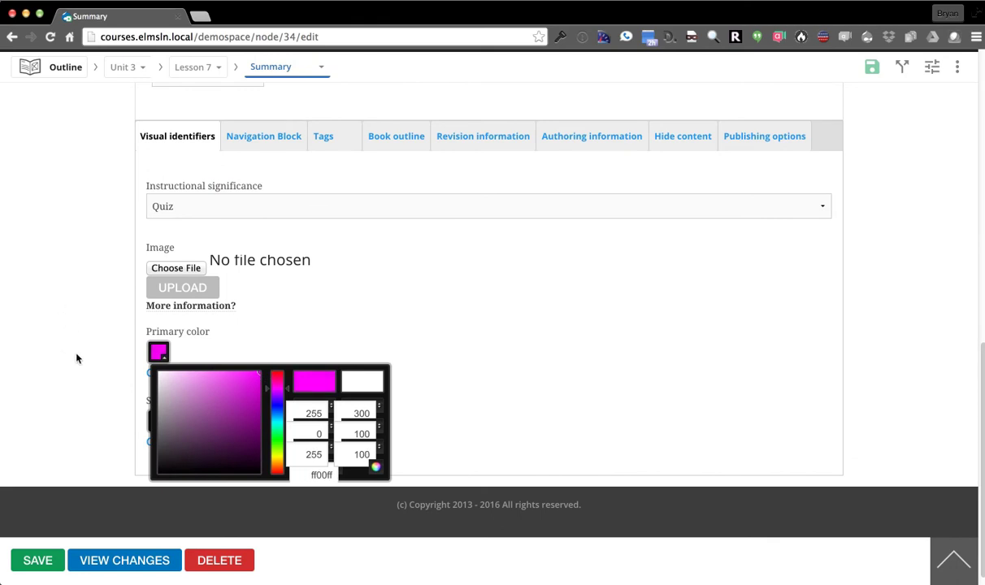
{"action": "left_click", "coordinate": [275, 423]}
{"action": "mouse_move", "coordinate": [275, 424]}
{"action": "left_mouse_down"}
{"action": "mouse_move", "coordinate": [275, 436]}
{"action": "mouse_move", "coordinate": [275, 423]}
{"action": "left_mouse_up"}
{"action": "left_click", "coordinate": [69, 310]}
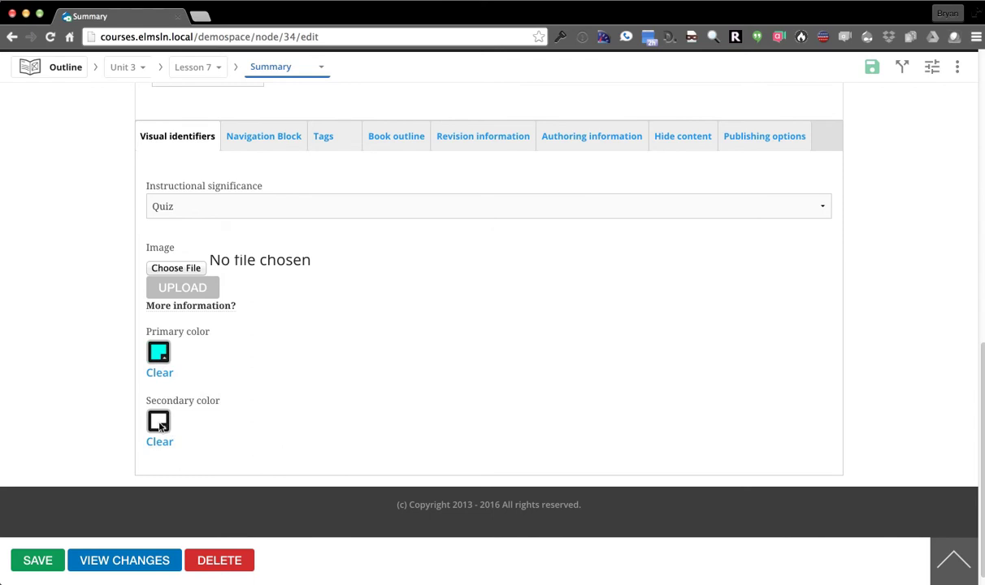
{"action": "left_click", "coordinate": [159, 420]}
{"action": "left_click", "coordinate": [280, 492]}
{"action": "left_click_drag", "start_coordinate": [280, 491], "coordinate": [275, 504]}
{"action": "left_click", "coordinate": [59, 364]}
Upload banner.jpg from the Desktop as the Summary page's image
{"action": "left_click", "coordinate": [563, 495]}
{"action": "left_click", "coordinate": [74, 267]}
{"action": "left_click", "coordinate": [159, 272]}
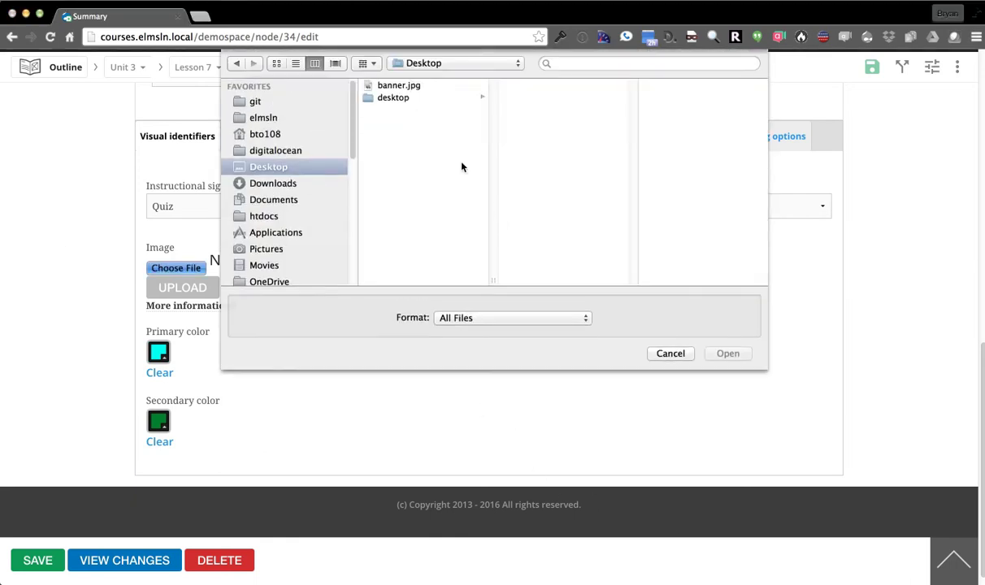
{"action": "left_click", "coordinate": [408, 89]}
{"action": "double_click", "coordinate": [407, 88]}
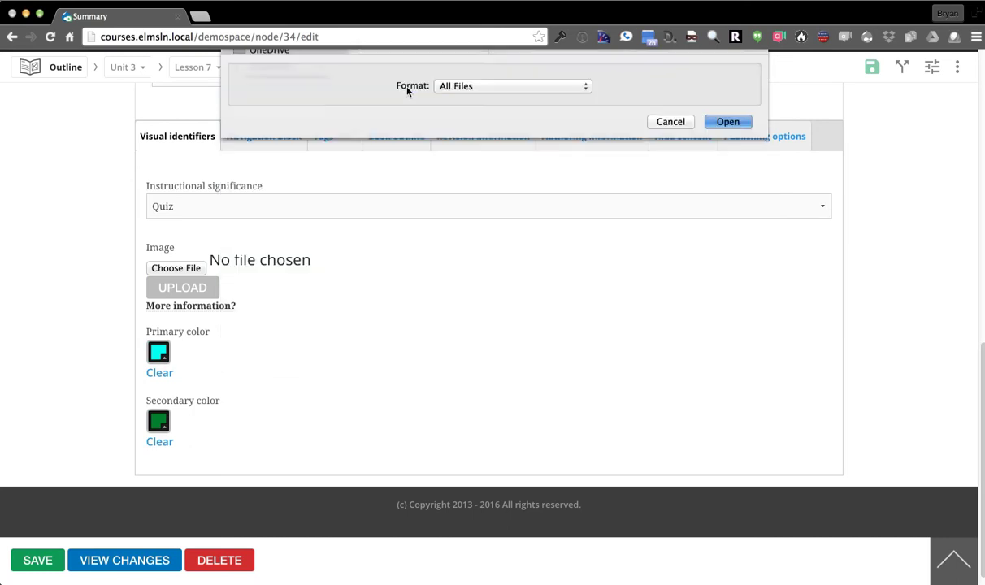
{"action": "left_click", "coordinate": [202, 289]}
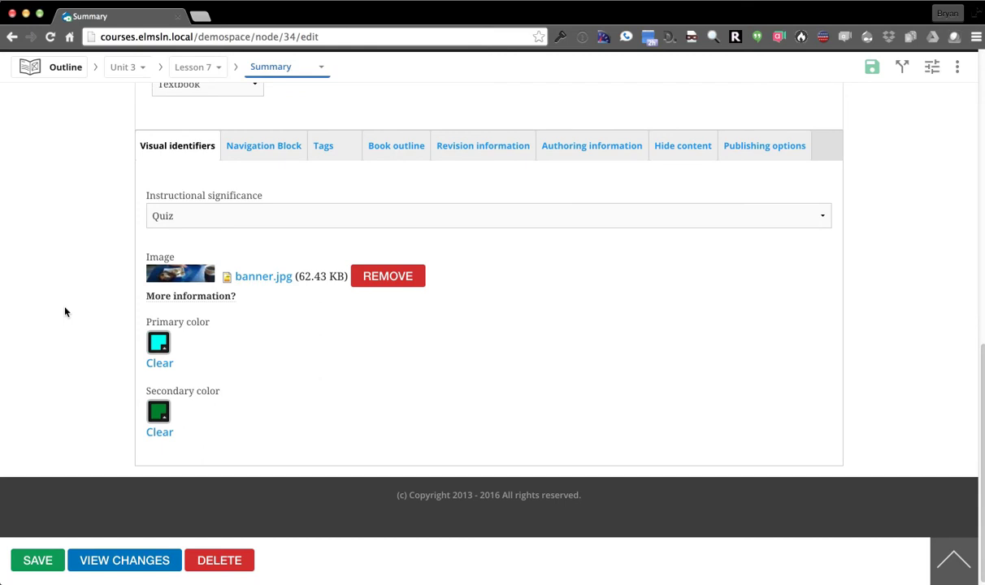
Set the navigation block to Block - Right, Here only, Outline current level of active item
{"action": "left_click", "coordinate": [261, 150]}
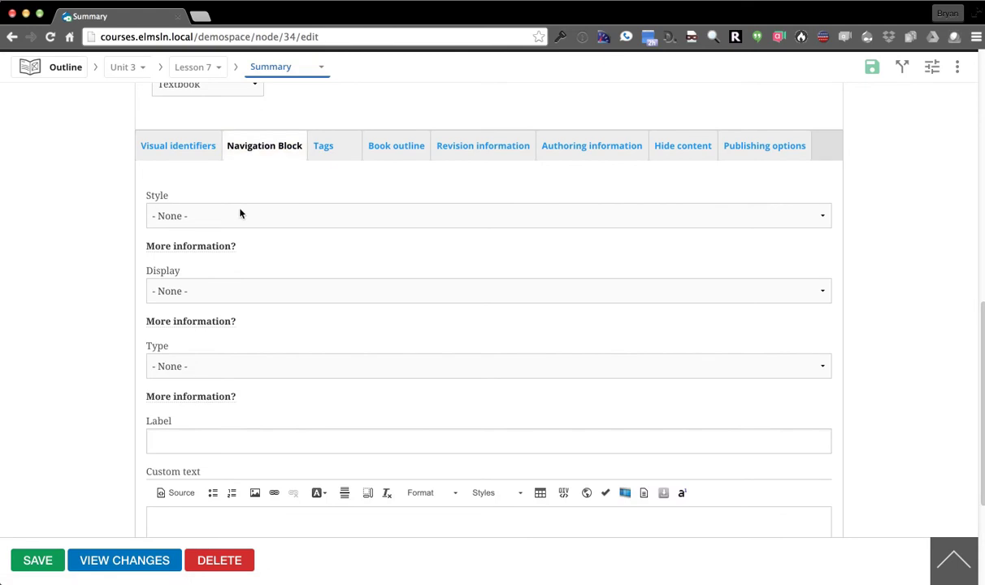
{"action": "left_click", "coordinate": [239, 215]}
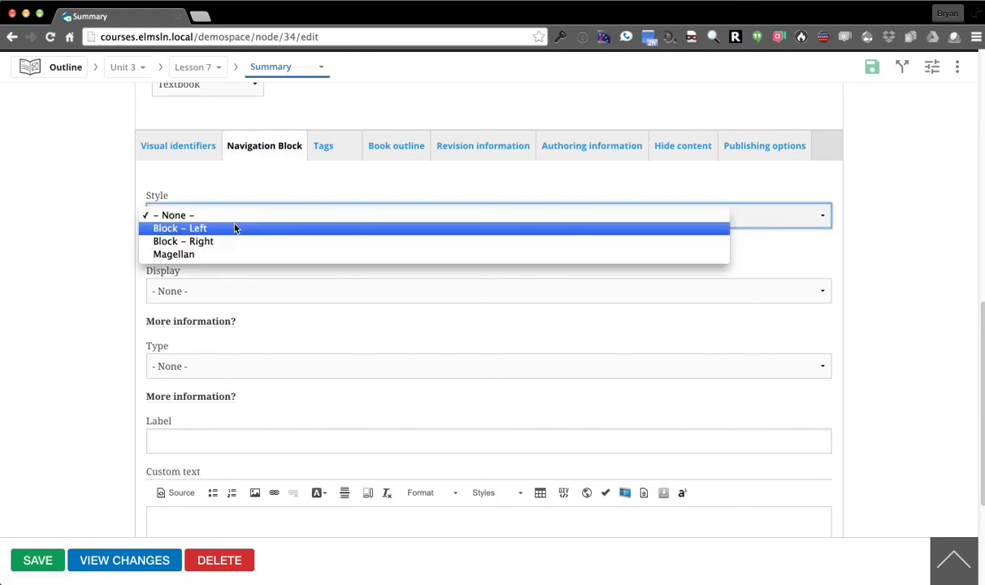
{"action": "left_click", "coordinate": [235, 243]}
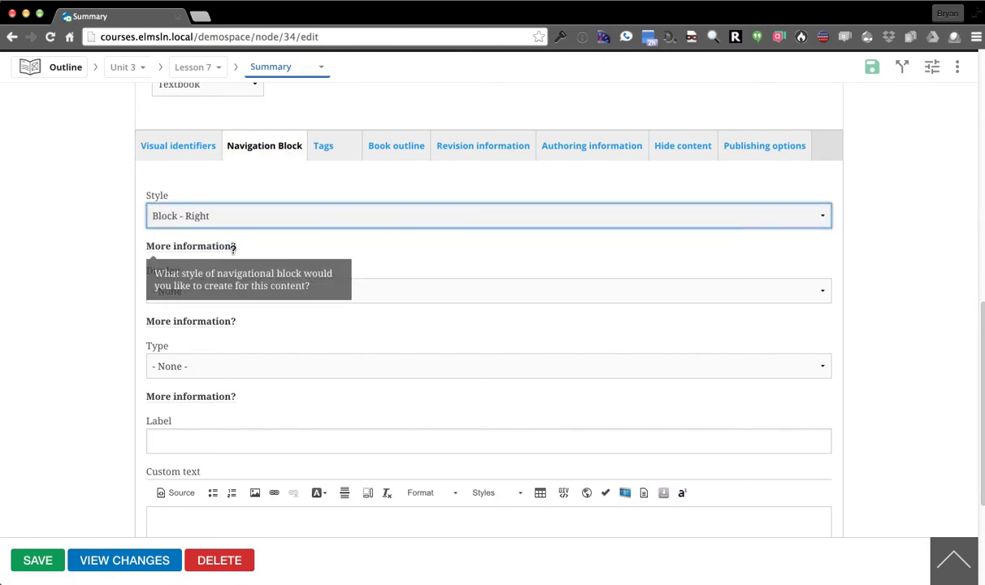
{"action": "left_click", "coordinate": [270, 291]}
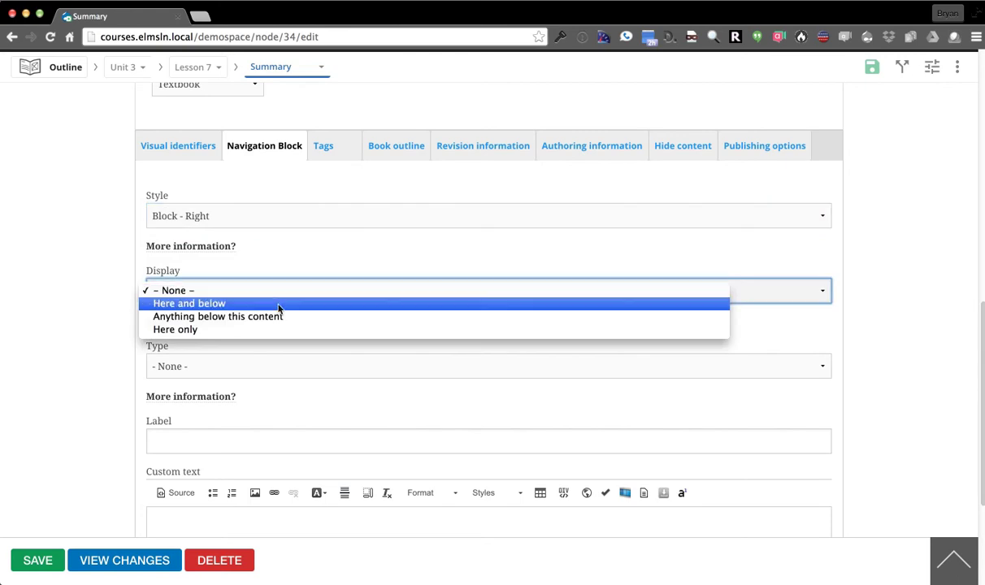
{"action": "left_click", "coordinate": [279, 330]}
{"action": "left_click", "coordinate": [286, 366]}
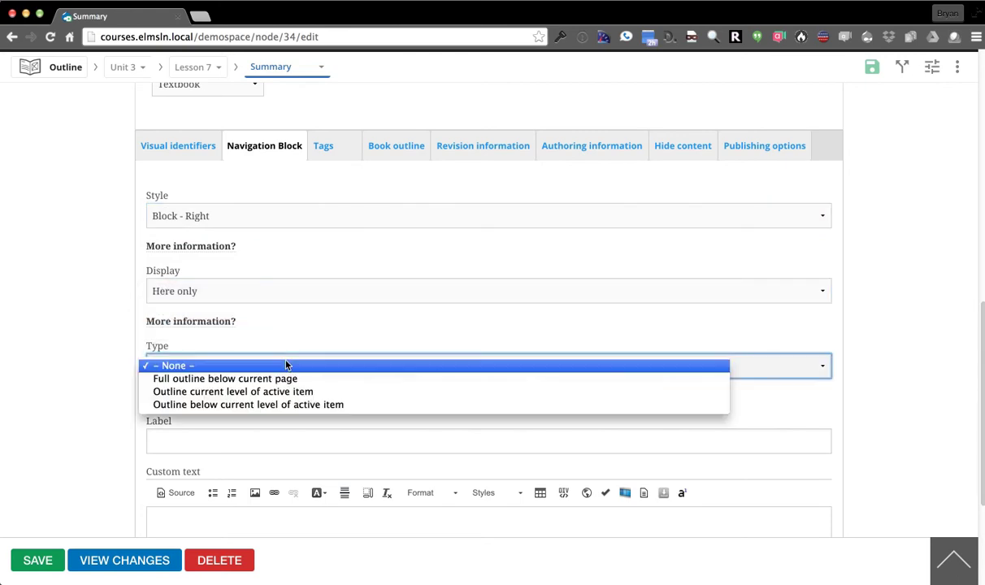
{"action": "left_click", "coordinate": [327, 393]}
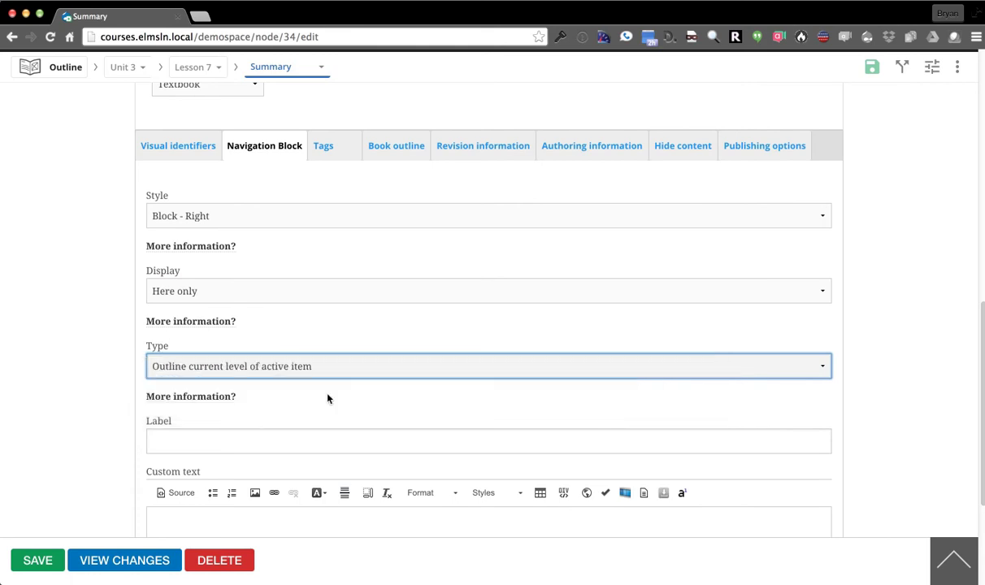
Label the block 'Siblings block' with custom text 'Remember that this week we really need to focus on design!'
{"action": "scroll", "coordinate": [123, 383], "scroll_direction": "down", "scroll_amount": 3}
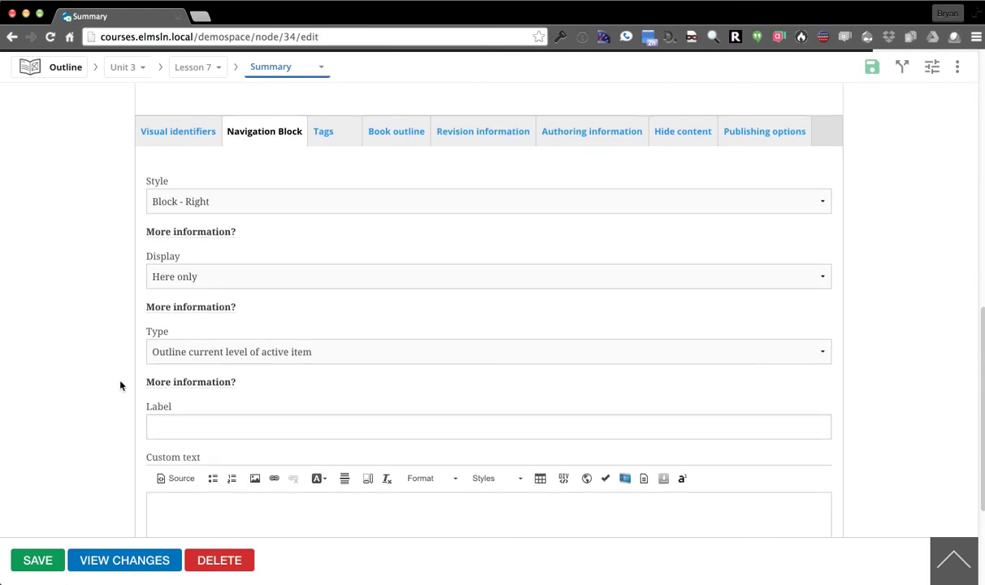
{"action": "left_click", "coordinate": [213, 329]}
{"action": "type", "text": "Siblings block"}
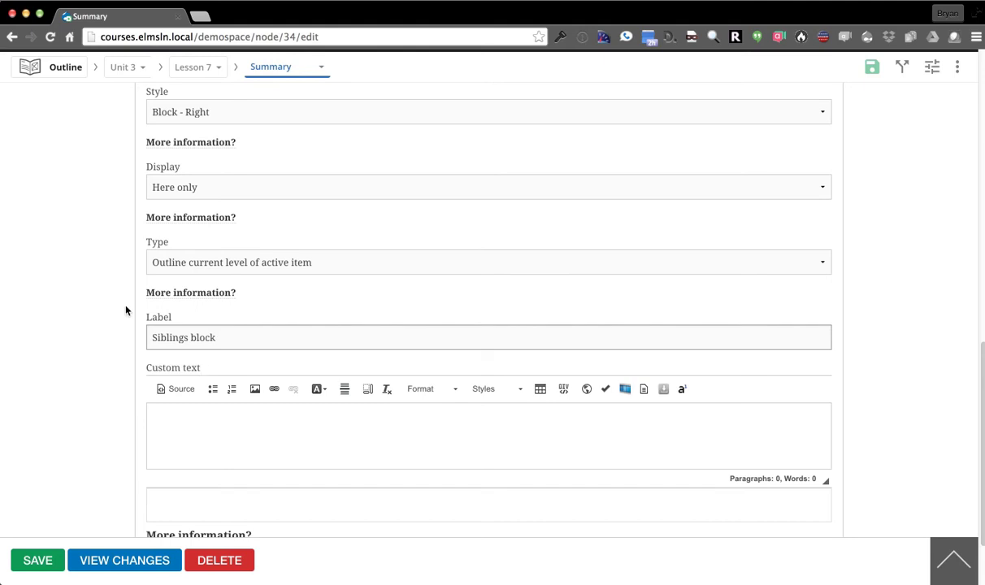
{"action": "scroll", "coordinate": [82, 284], "scroll_direction": "down", "scroll_amount": 3}
{"action": "left_click", "coordinate": [182, 350]}
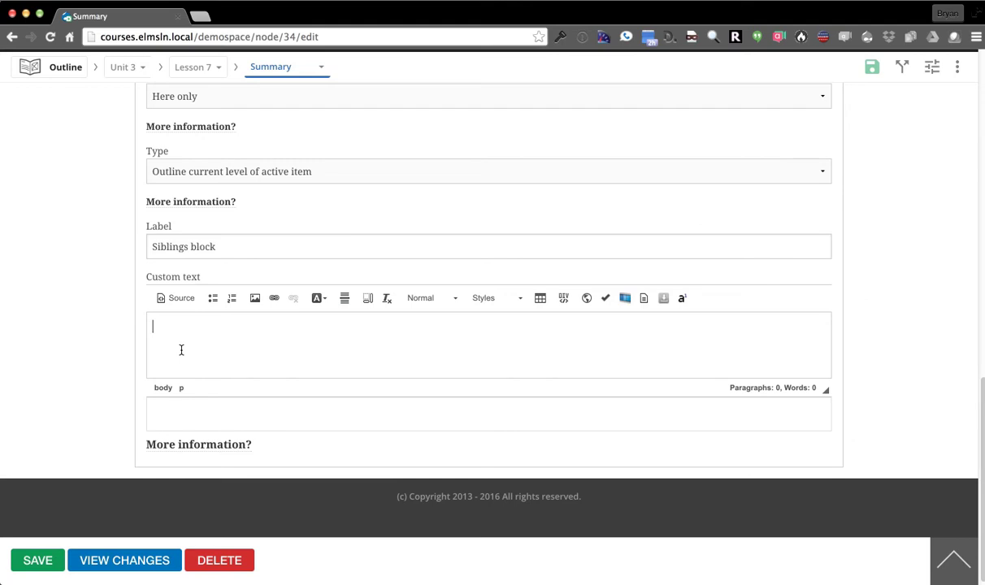
{"action": "type", "text": "Remember that this week we really nee"}
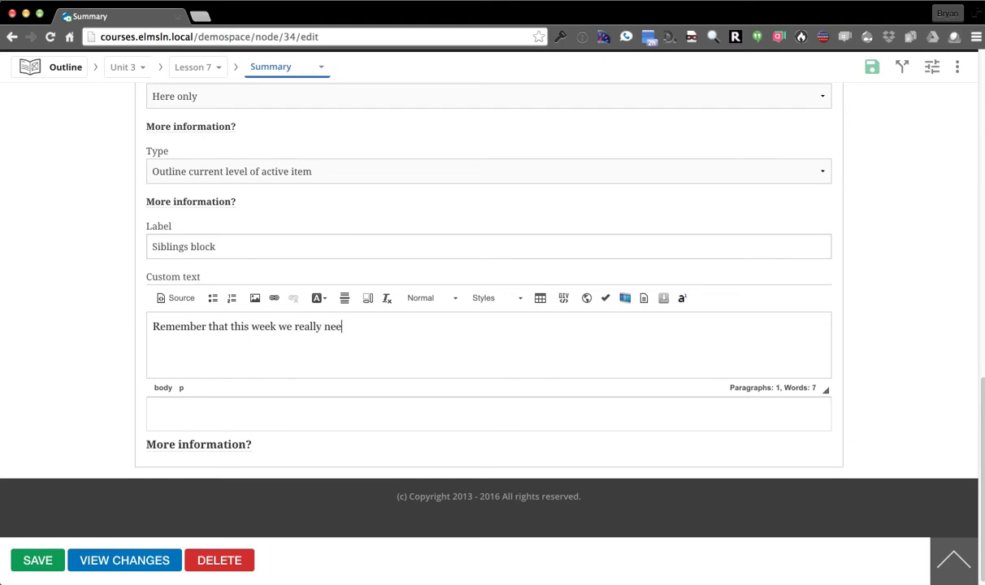
{"action": "type", "text": "d to focus on "}
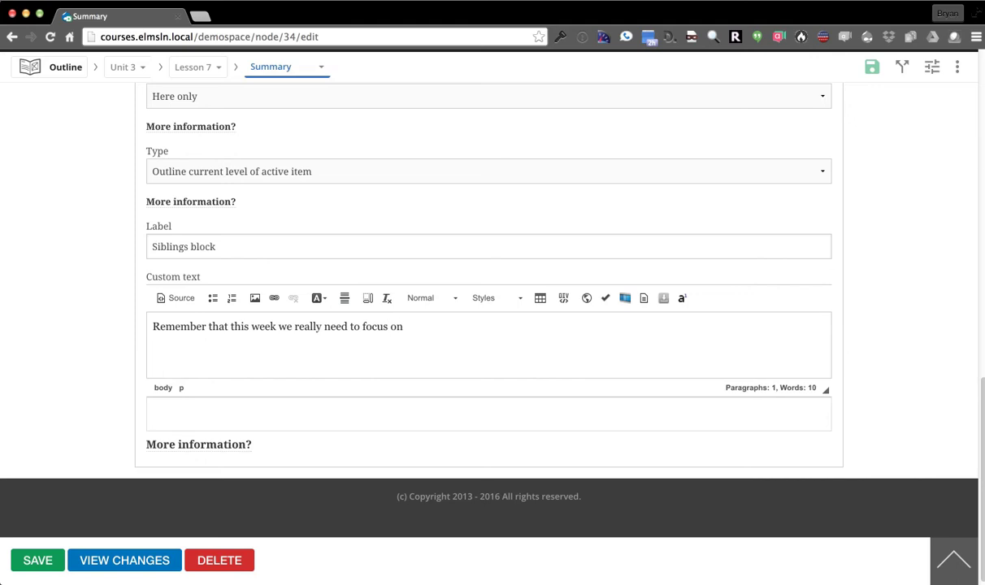
{"action": "type", "text": "desgin"}
{"action": "key", "text": "BackSpace"}
{"action": "key", "text": "BackSpace"}
{"action": "key", "text": "BackSpace"}
{"action": "scroll", "coordinate": [123, 360], "scroll_direction": "up", "scroll_amount": 5}
Review the tags, book outline, revision and authoring settings, leaving 'Hide this content' unticked
{"action": "left_click", "coordinate": [330, 264]}
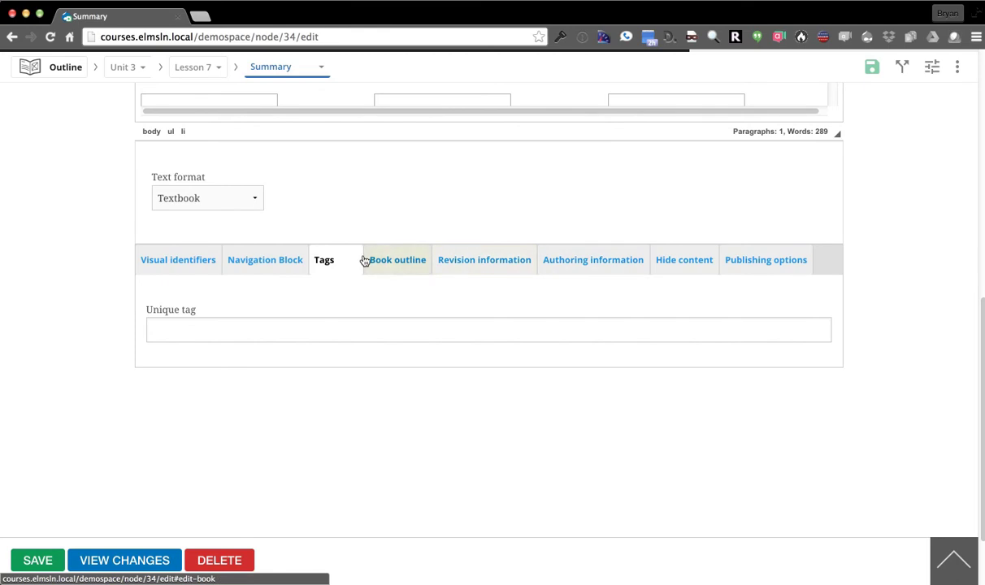
{"action": "left_click", "coordinate": [310, 331]}
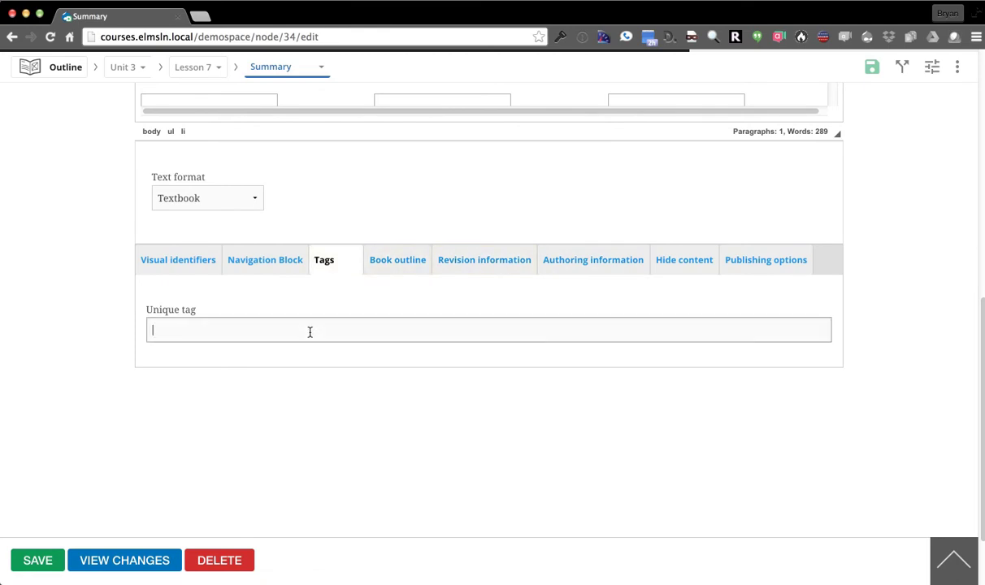
{"action": "left_click", "coordinate": [391, 269]}
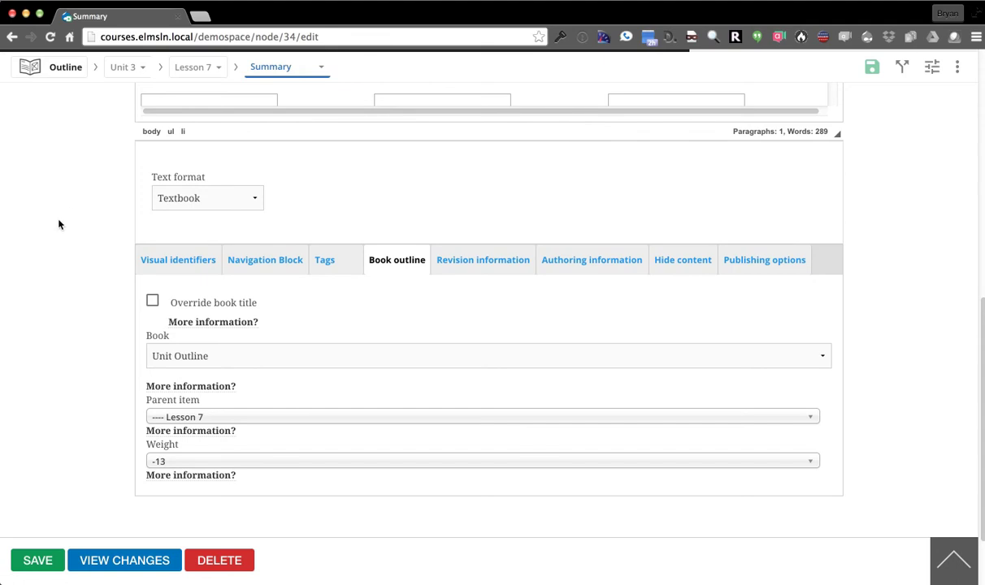
{"action": "left_click", "coordinate": [485, 264]}
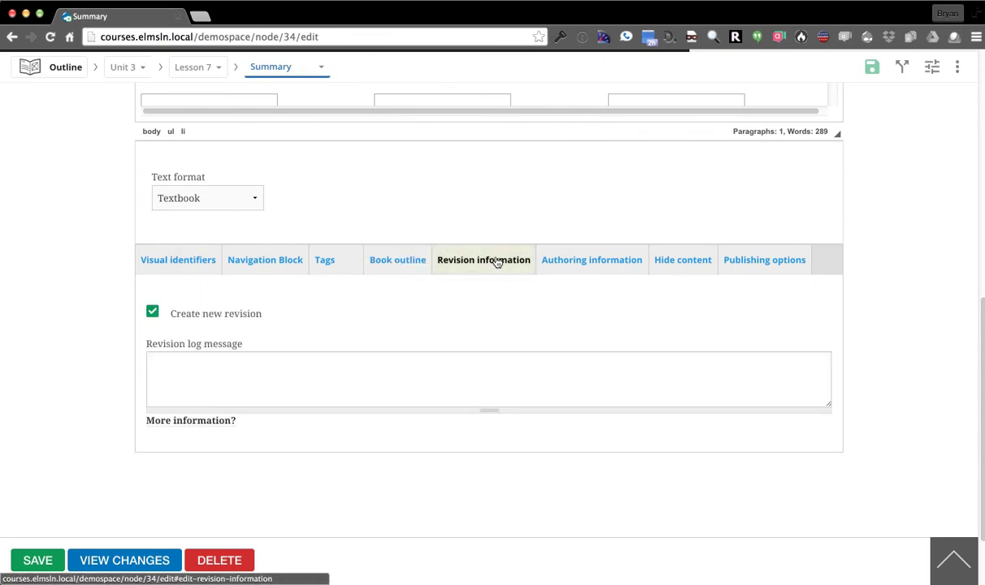
{"action": "left_click", "coordinate": [576, 264]}
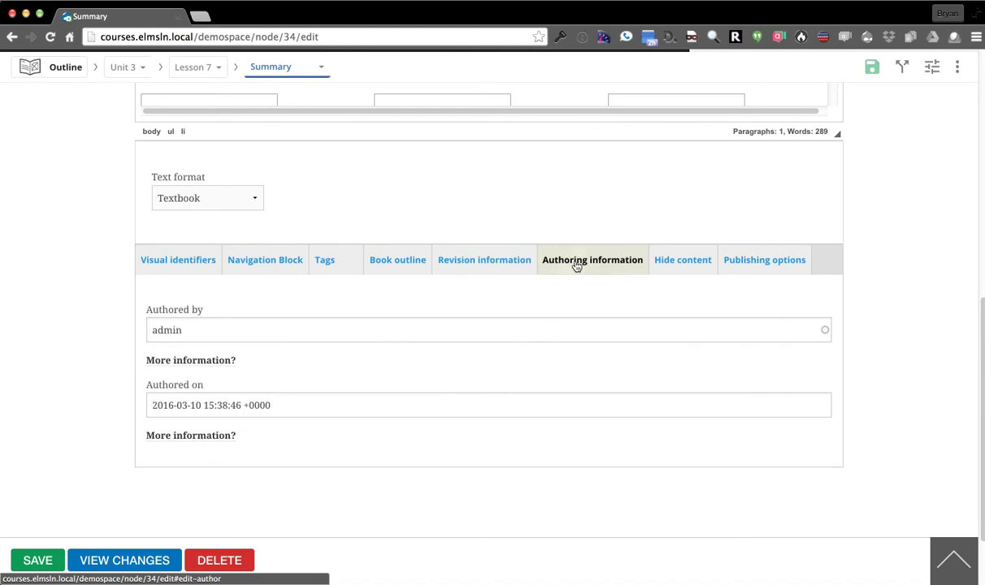
{"action": "left_click", "coordinate": [680, 269]}
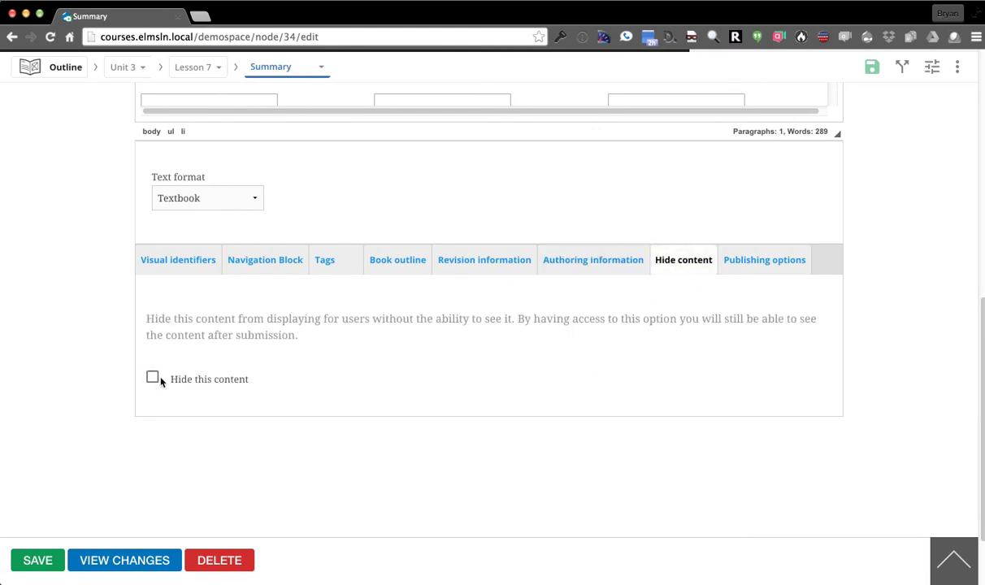
{"action": "left_click", "coordinate": [150, 379]}
{"action": "left_click", "coordinate": [150, 380]}
Save the Summary page, close the 'Page Summary has been updated' banner, and scroll through the saved page
{"action": "left_click", "coordinate": [22, 560]}
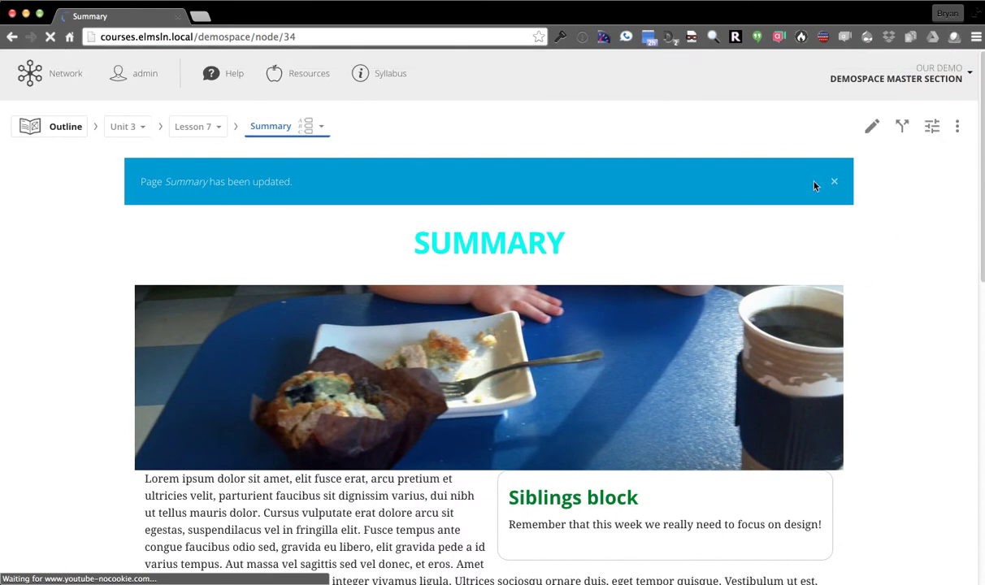
{"action": "left_click", "coordinate": [833, 181]}
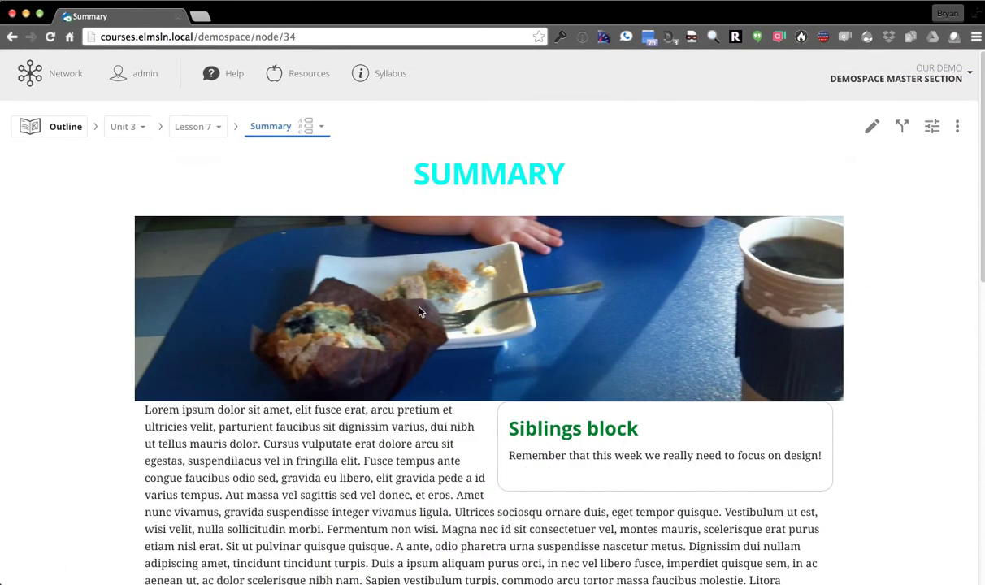
{"action": "left_click_drag", "start_coordinate": [416, 180], "coordinate": [394, 181]}
{"action": "left_click", "coordinate": [394, 180]}
{"action": "scroll", "coordinate": [31, 335], "scroll_direction": "down", "scroll_amount": 1}
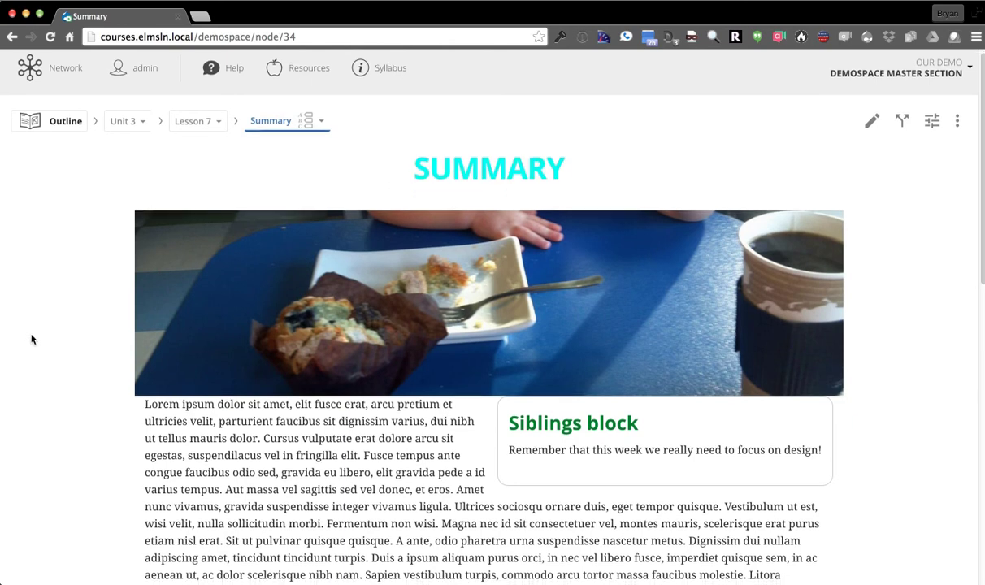
{"action": "scroll", "coordinate": [31, 339], "scroll_direction": "down", "scroll_amount": 10}
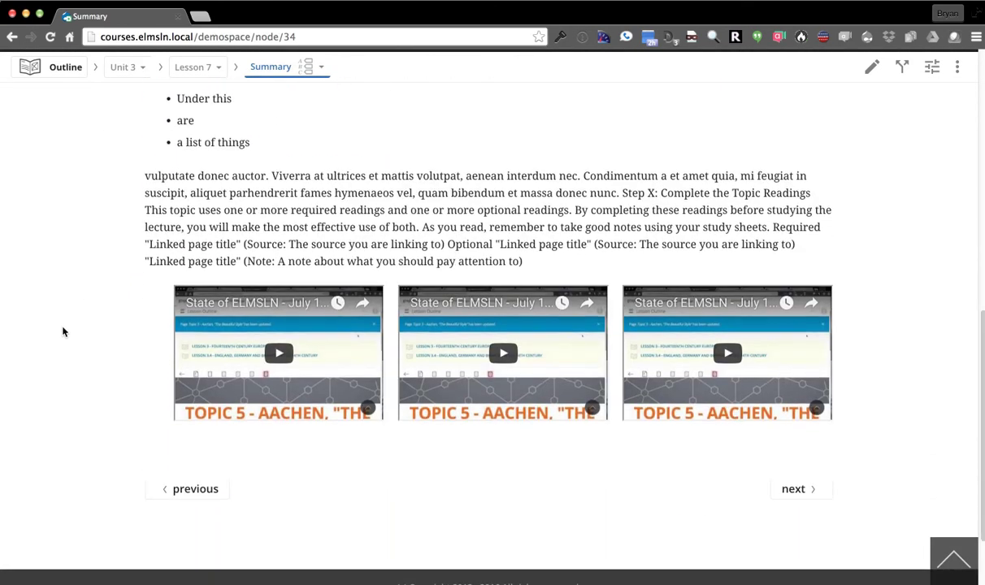
{"action": "scroll", "coordinate": [783, 262], "scroll_direction": "up", "scroll_amount": 1}
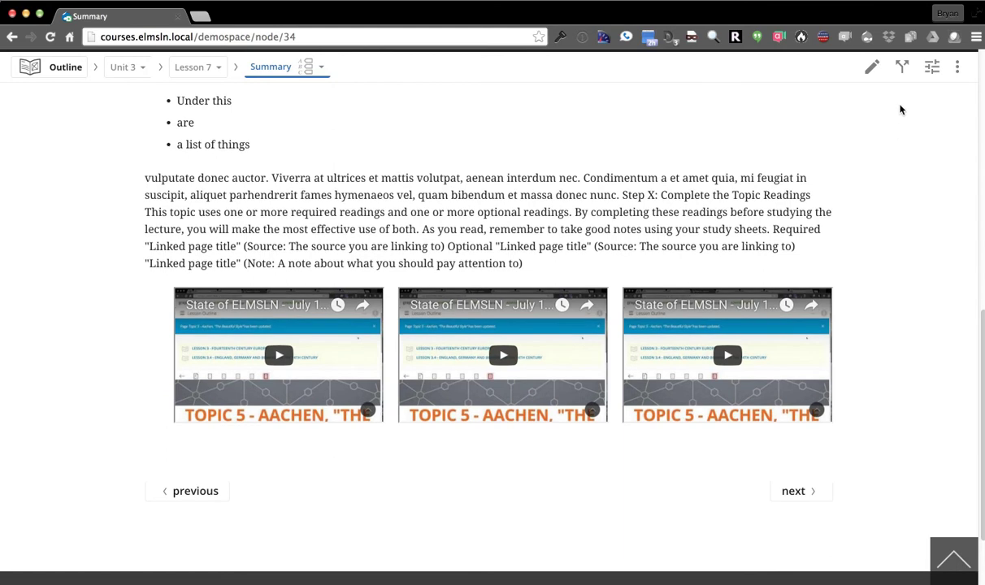
Run Check accessibility on the Summary page from the page actions menu
{"action": "left_click", "coordinate": [957, 68]}
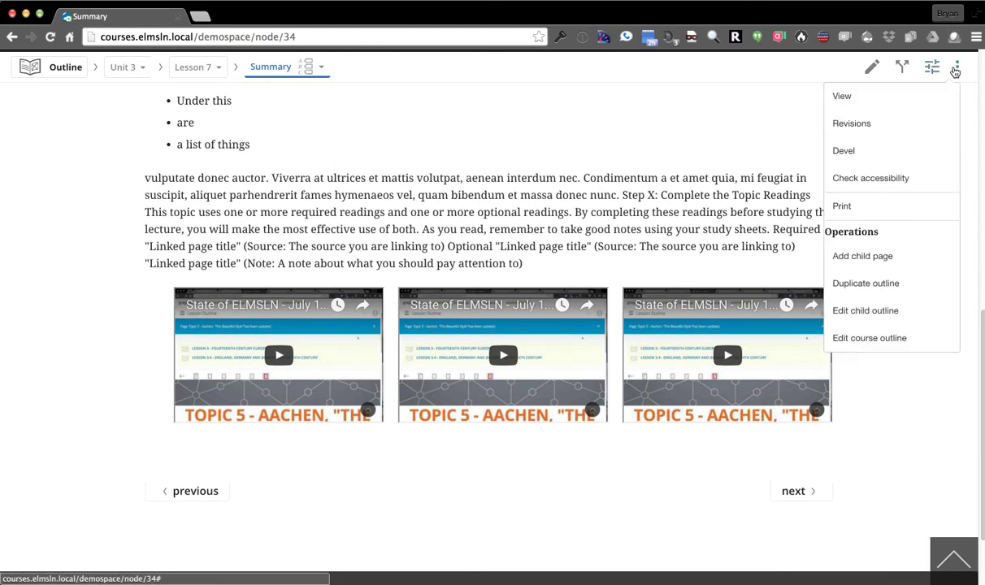
{"action": "left_click", "coordinate": [913, 188]}
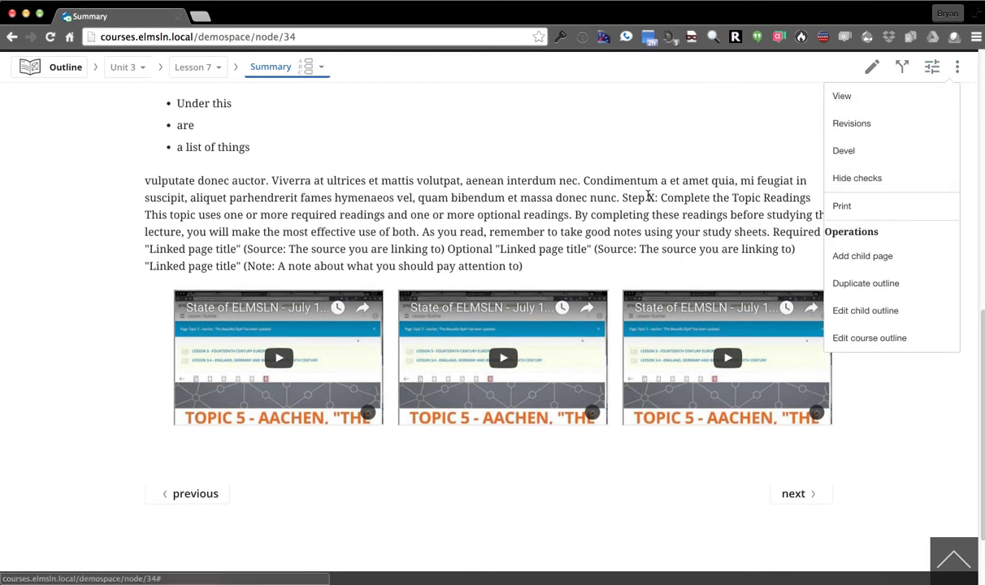
{"action": "scroll", "coordinate": [533, 233], "scroll_direction": "up", "scroll_amount": 2}
{"action": "scroll", "coordinate": [532, 235], "scroll_direction": "up", "scroll_amount": 1}
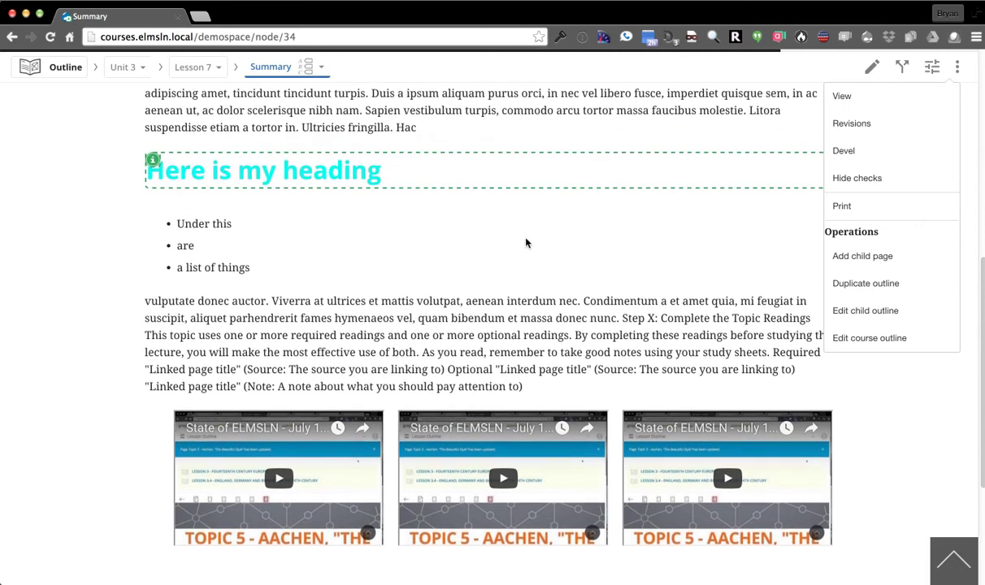
{"action": "left_click", "coordinate": [477, 281]}
{"action": "scroll", "coordinate": [58, 325], "scroll_direction": "up", "scroll_amount": 5}
{"action": "scroll", "coordinate": [63, 334], "scroll_direction": "down", "scroll_amount": 4}
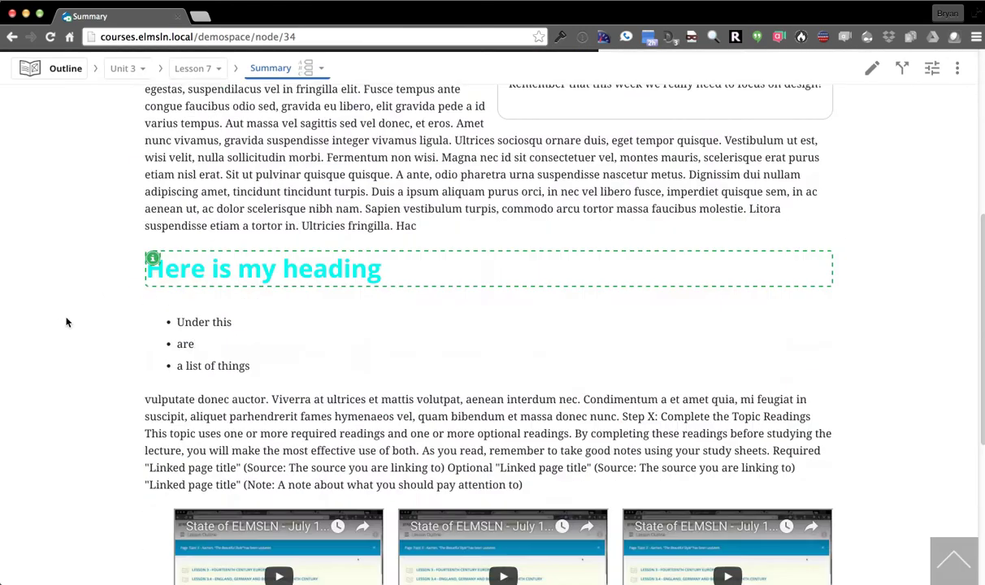
{"action": "scroll", "coordinate": [109, 310], "scroll_direction": "up", "scroll_amount": 1}
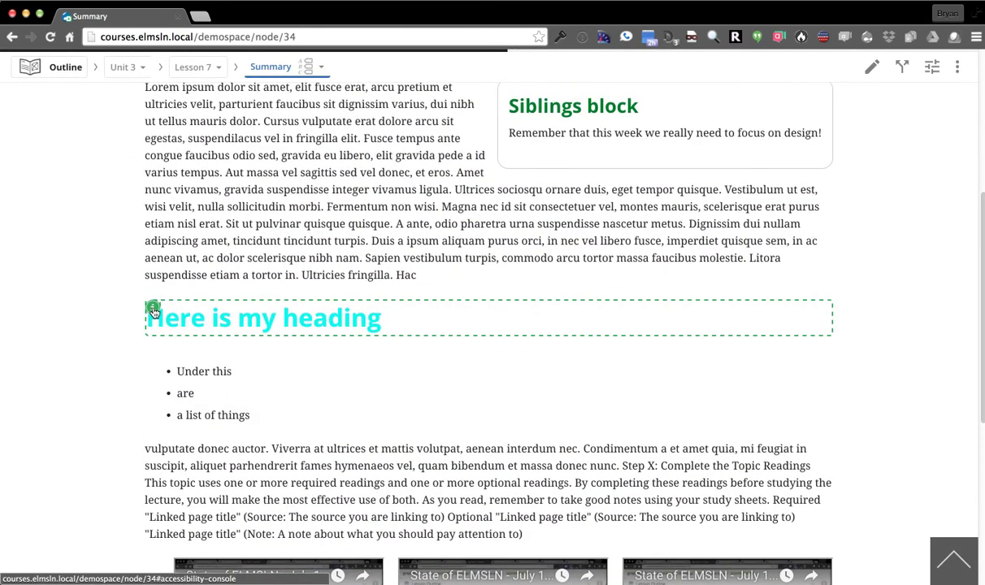
Read the accessibility report flagged on the 'Here is my heading' heading
{"action": "left_click", "coordinate": [154, 311]}
{"action": "scroll", "coordinate": [97, 195], "scroll_direction": "up", "scroll_amount": 2}
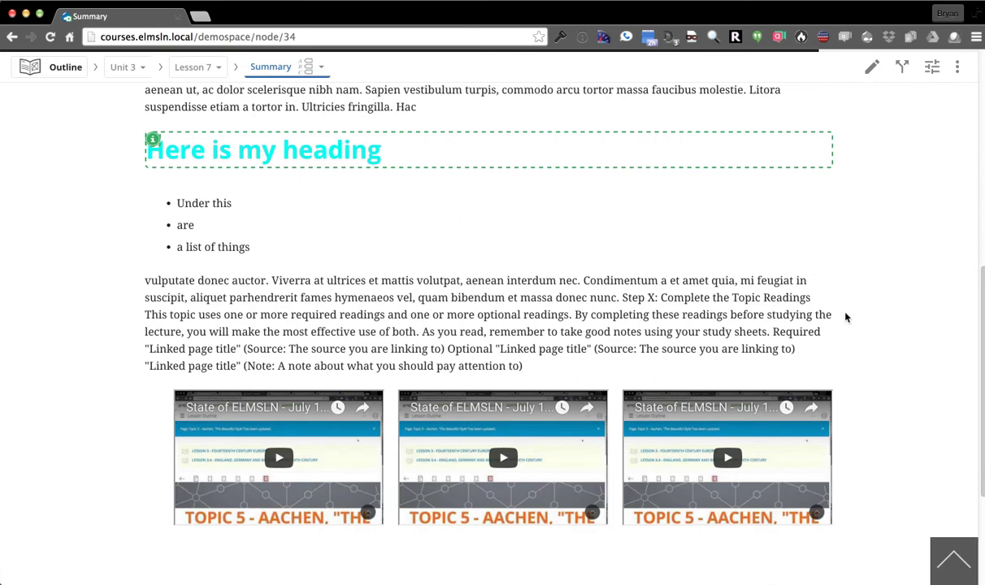
{"action": "scroll", "coordinate": [895, 455], "scroll_direction": "up", "scroll_amount": 10}
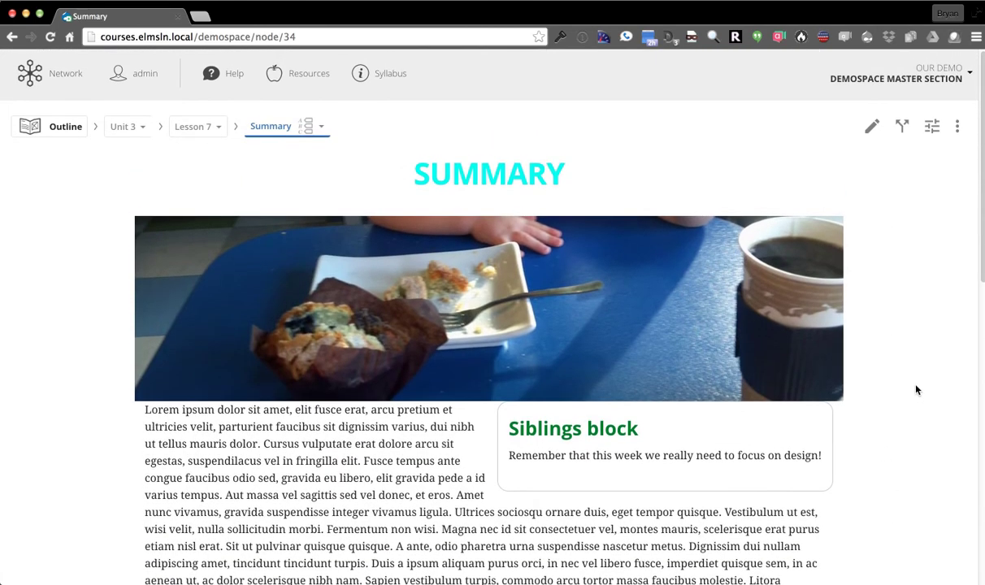
{"action": "scroll", "coordinate": [892, 227], "scroll_direction": "down", "scroll_amount": 5}
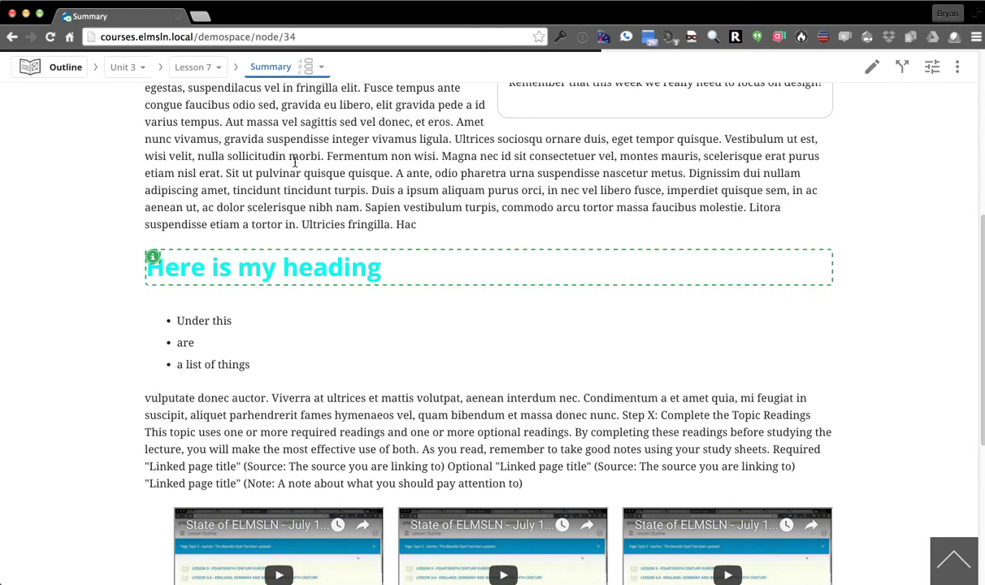
{"action": "scroll", "coordinate": [894, 268], "scroll_direction": "up", "scroll_amount": 5}
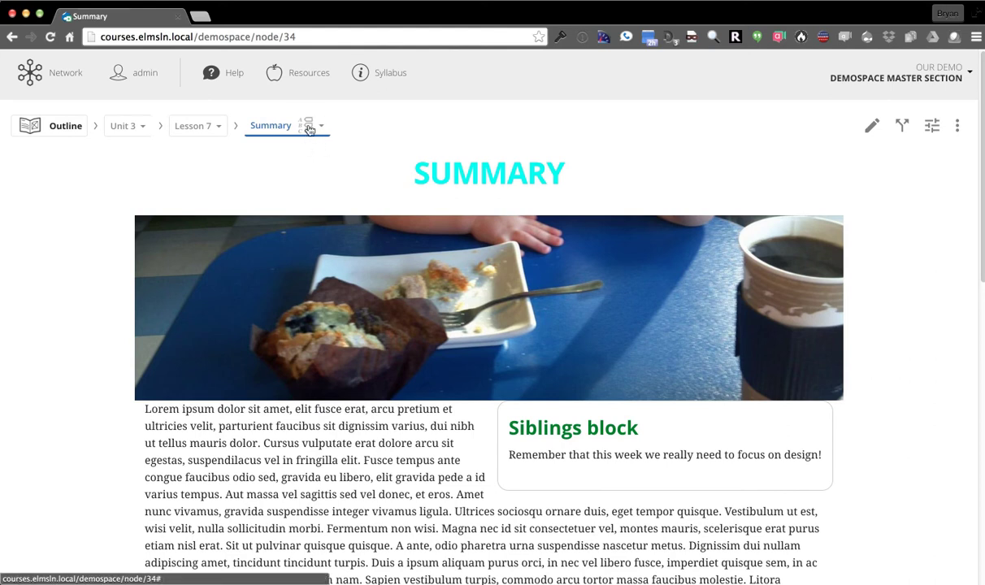
Go via the breadcrumb dropdowns to Content page, then Lesson 7, and edit Lesson 7
{"action": "left_click", "coordinate": [302, 125]}
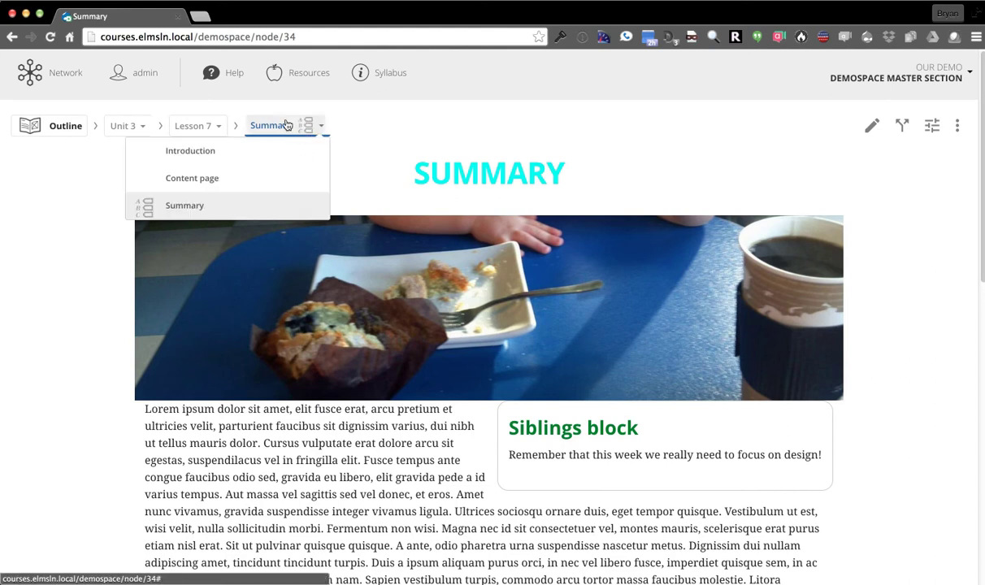
{"action": "left_click", "coordinate": [286, 195]}
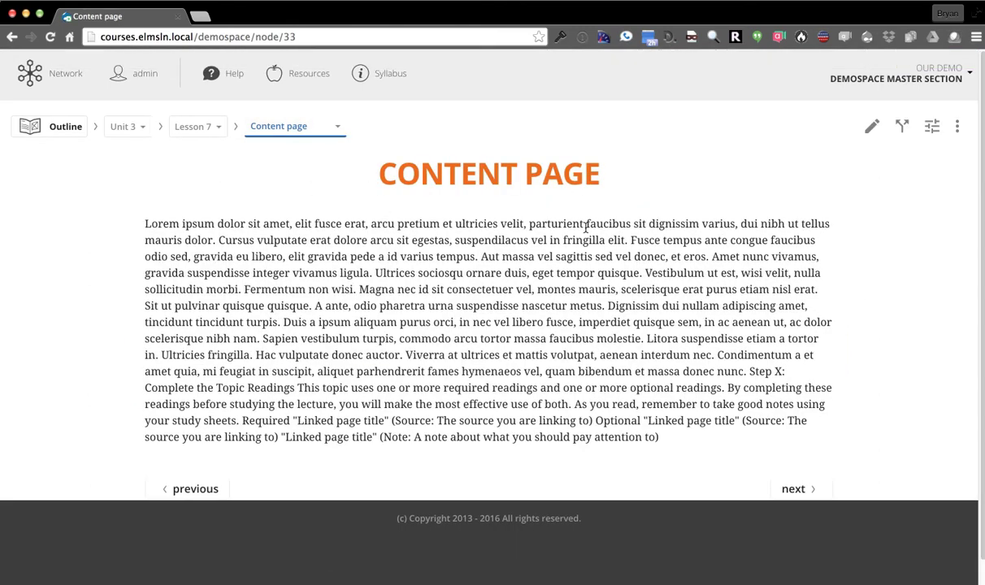
{"action": "left_click", "coordinate": [186, 129]}
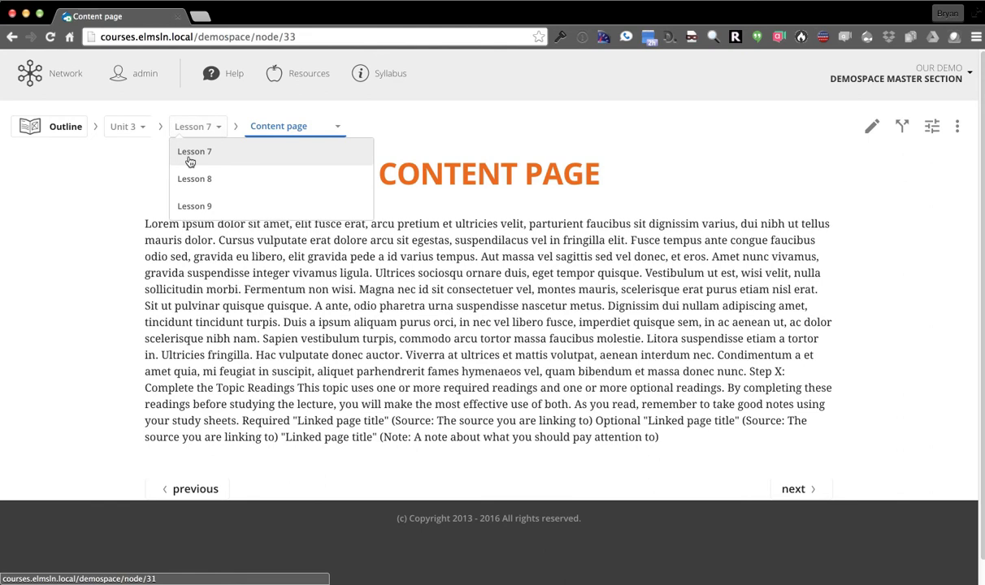
{"action": "left_click", "coordinate": [189, 156]}
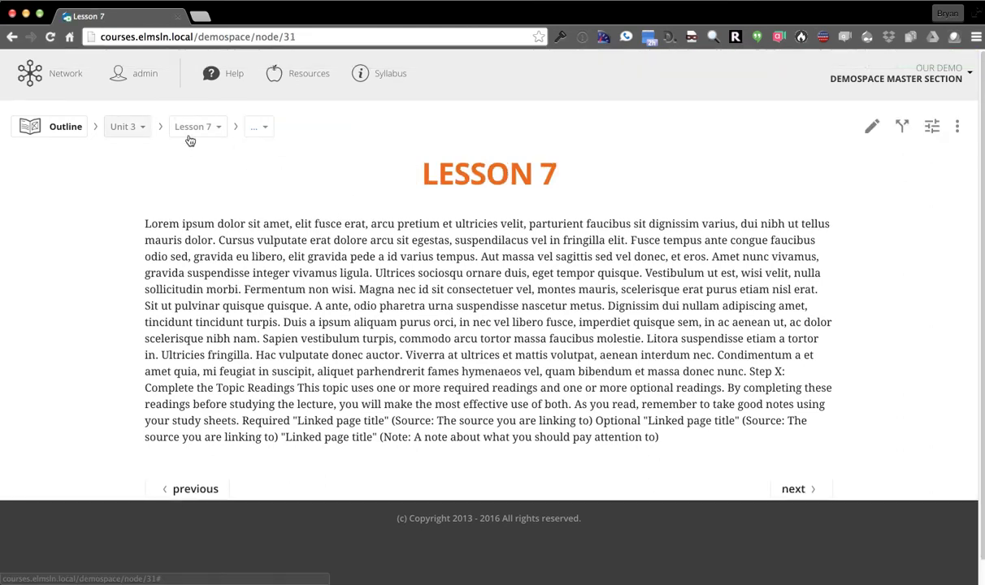
{"action": "left_click", "coordinate": [871, 127]}
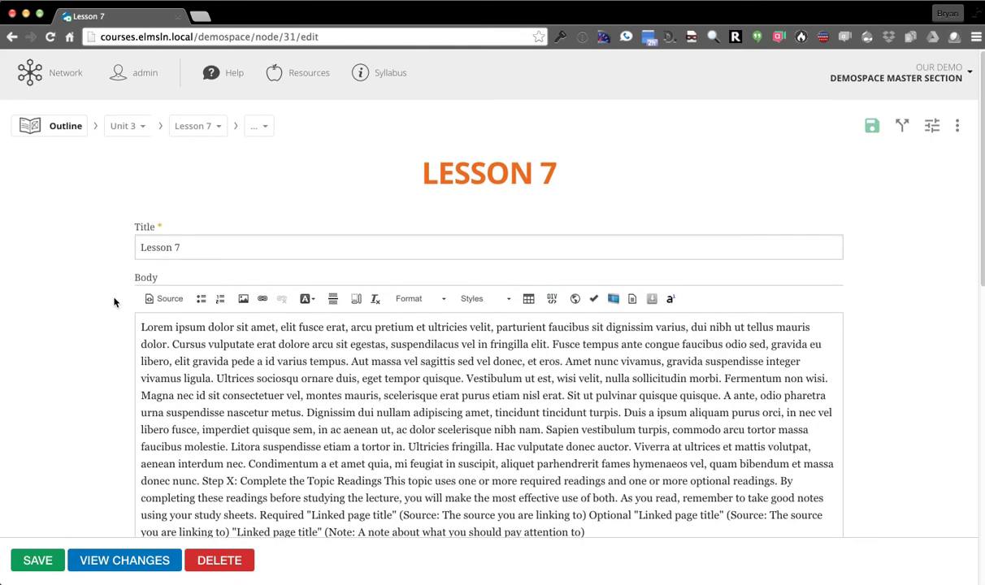
Pick yellow as Lesson 7's primary colour under Visual identifiers and save
{"action": "scroll", "coordinate": [244, 334], "scroll_direction": "down", "scroll_amount": 1}
{"action": "left_click", "coordinate": [588, 409]}
{"action": "scroll", "coordinate": [111, 340], "scroll_direction": "down", "scroll_amount": 10}
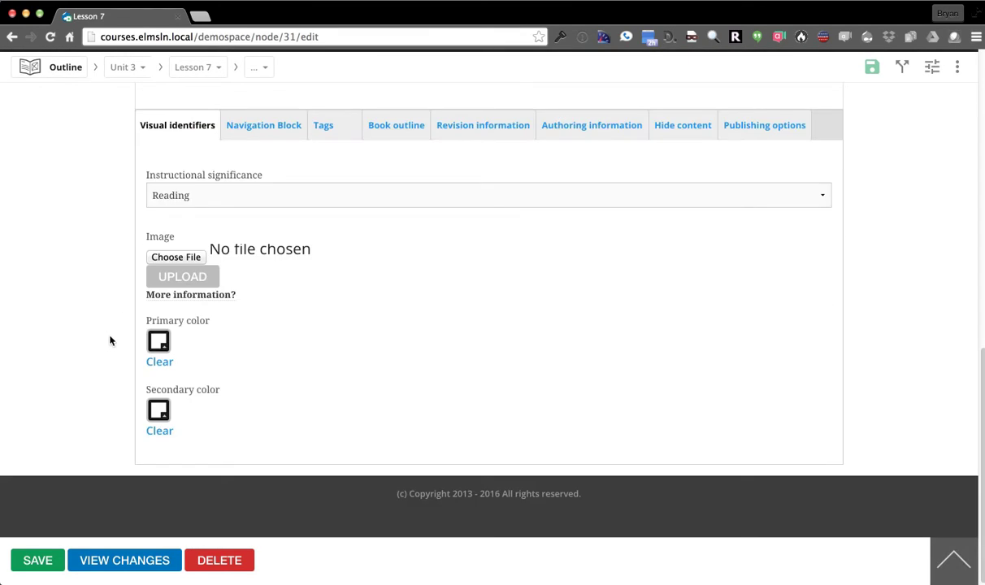
{"action": "left_click", "coordinate": [161, 341]}
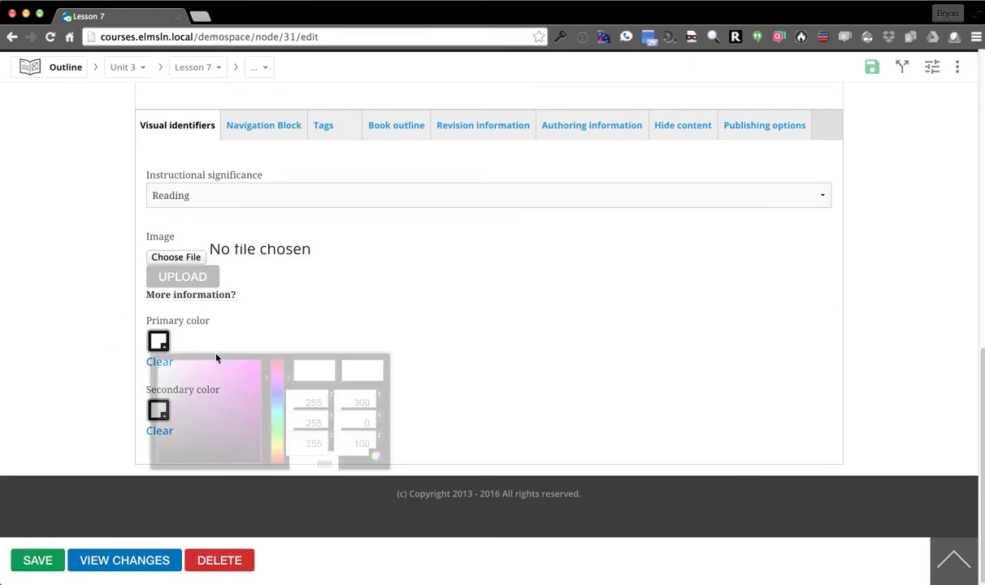
{"action": "left_click_drag", "start_coordinate": [248, 439], "coordinate": [313, 325]}
{"action": "left_click", "coordinate": [110, 260]}
{"action": "left_click", "coordinate": [34, 563]}
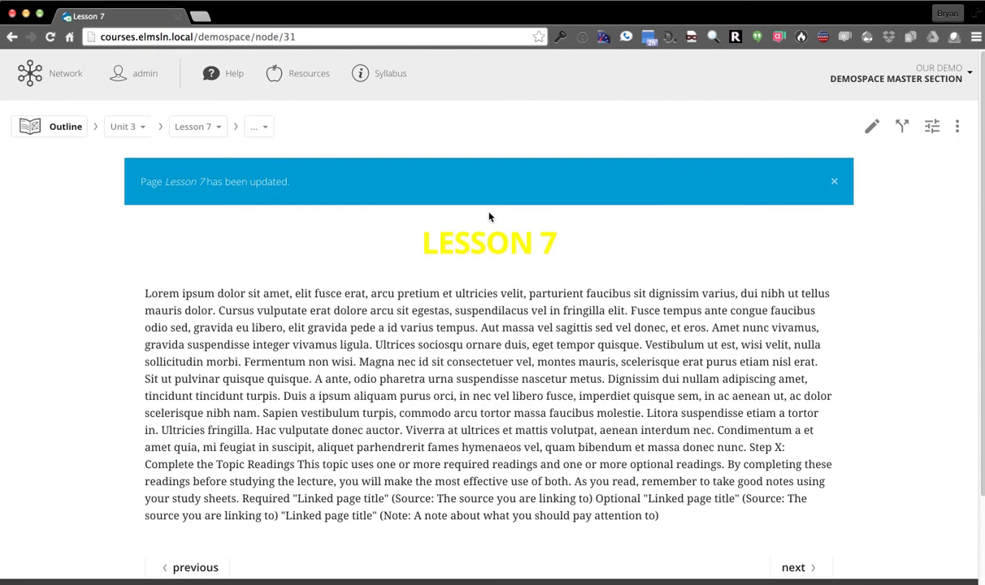
Open the Introduction page to see its yellow headings, then go back to Summary
{"action": "left_click", "coordinate": [260, 127]}
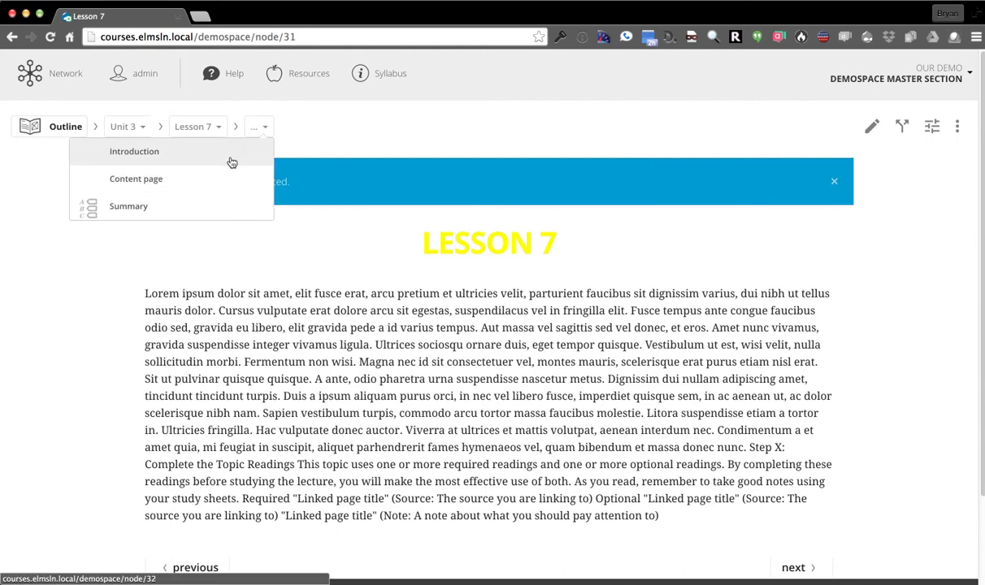
{"action": "left_click", "coordinate": [230, 152]}
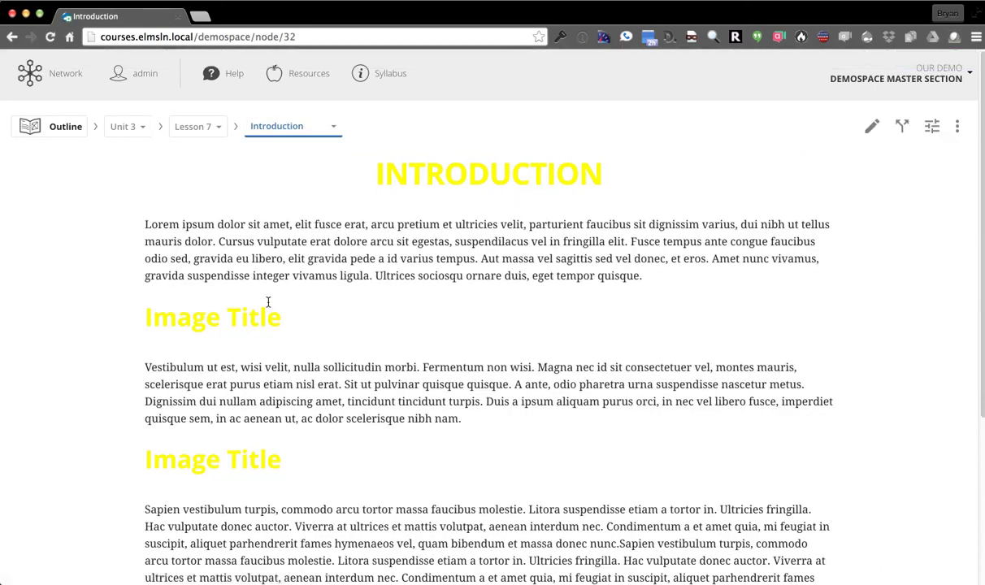
{"action": "scroll", "coordinate": [110, 374], "scroll_direction": "down", "scroll_amount": 5}
{"action": "scroll", "coordinate": [130, 309], "scroll_direction": "up", "scroll_amount": 5}
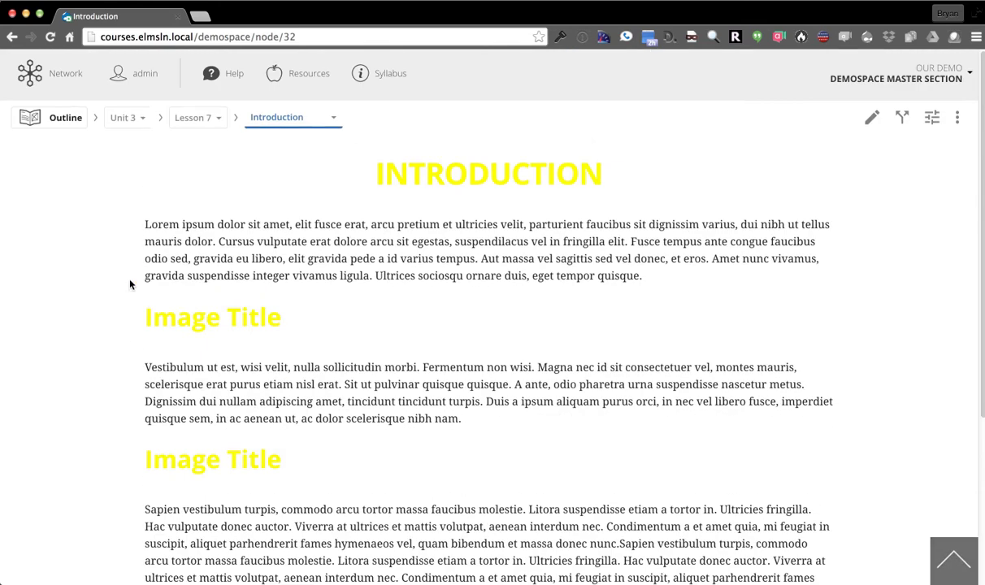
{"action": "left_click", "coordinate": [313, 139]}
{"action": "left_click", "coordinate": [249, 201]}
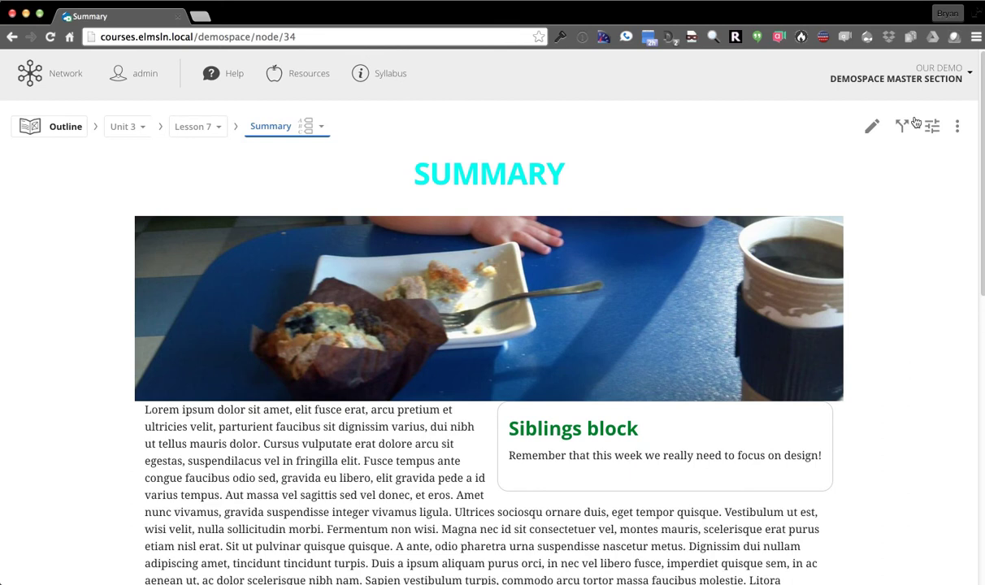
On Content Search & Replace, filter to Parent Lesson 4 pages whose Body contains Lorem
{"action": "left_click", "coordinate": [860, 80]}
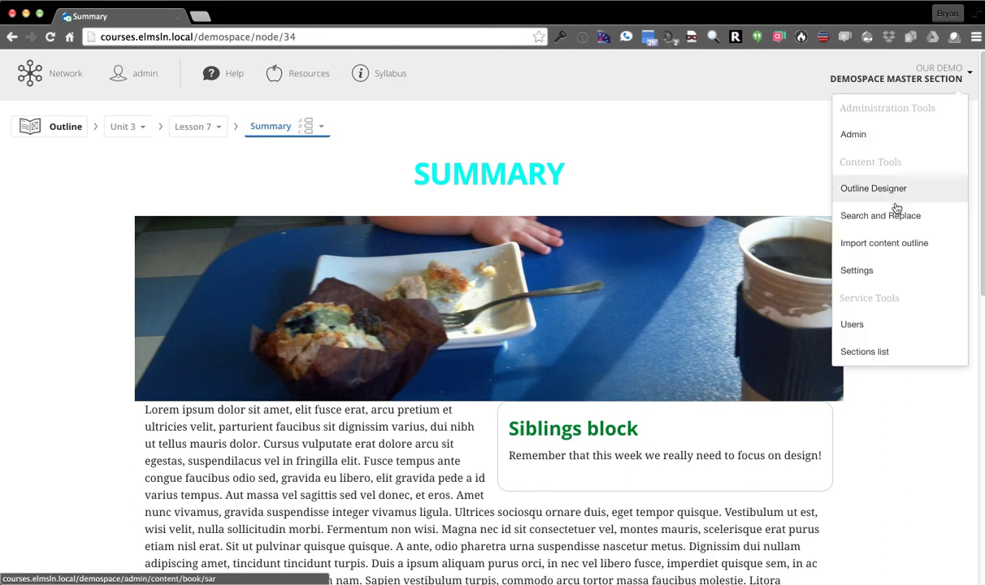
{"action": "left_click", "coordinate": [841, 216]}
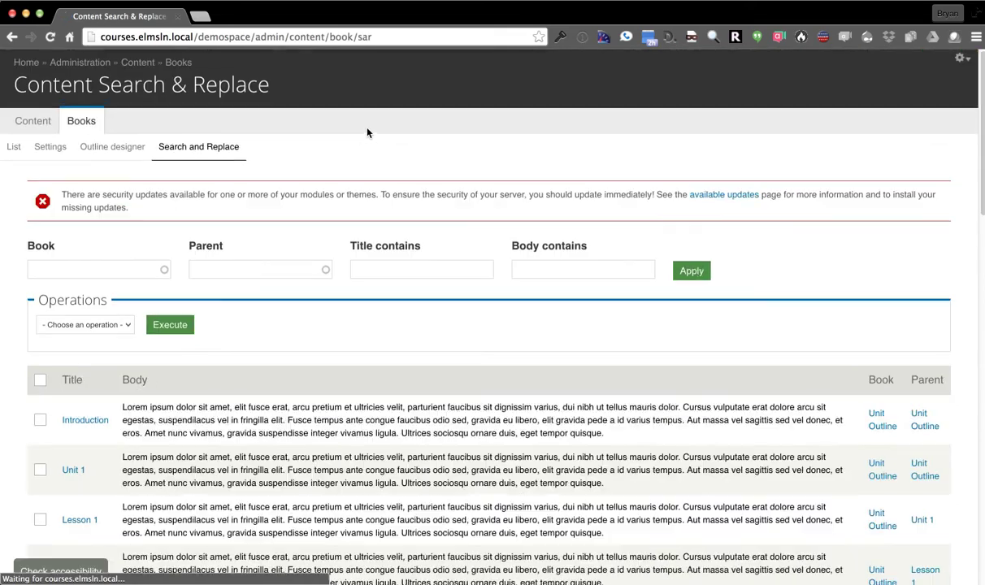
{"action": "scroll", "coordinate": [319, 235], "scroll_direction": "down", "scroll_amount": 3}
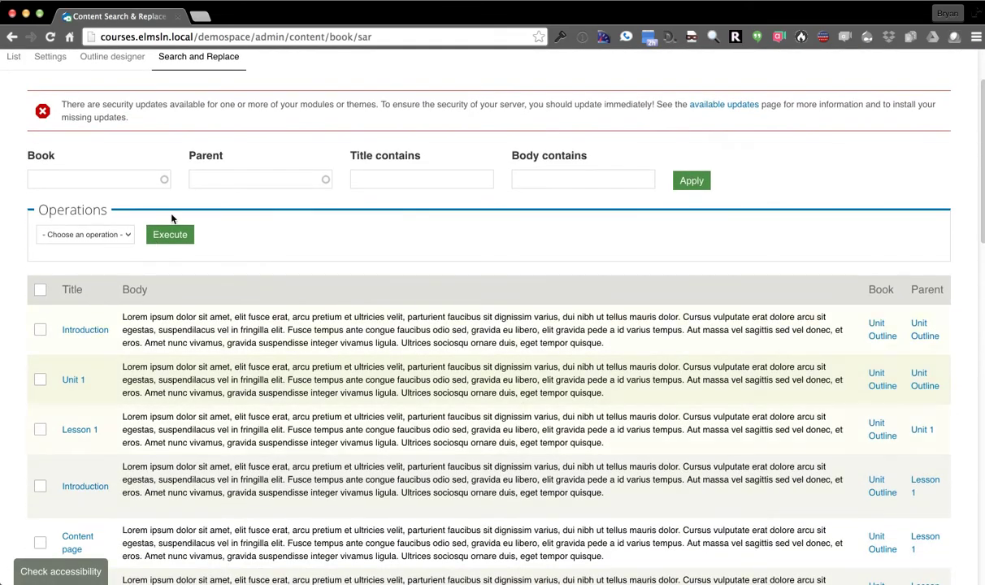
{"action": "left_click", "coordinate": [65, 175]}
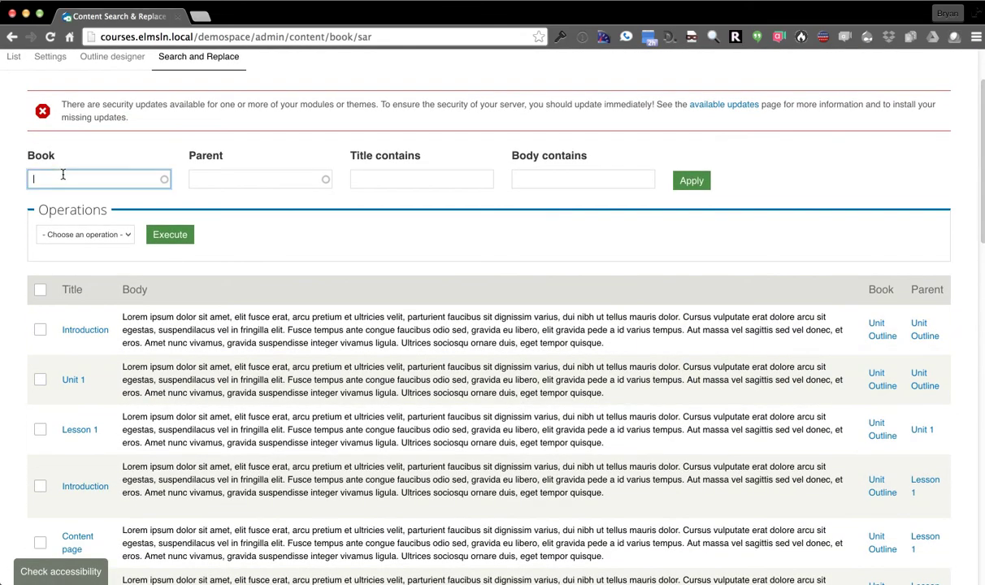
{"action": "left_click", "coordinate": [203, 174]}
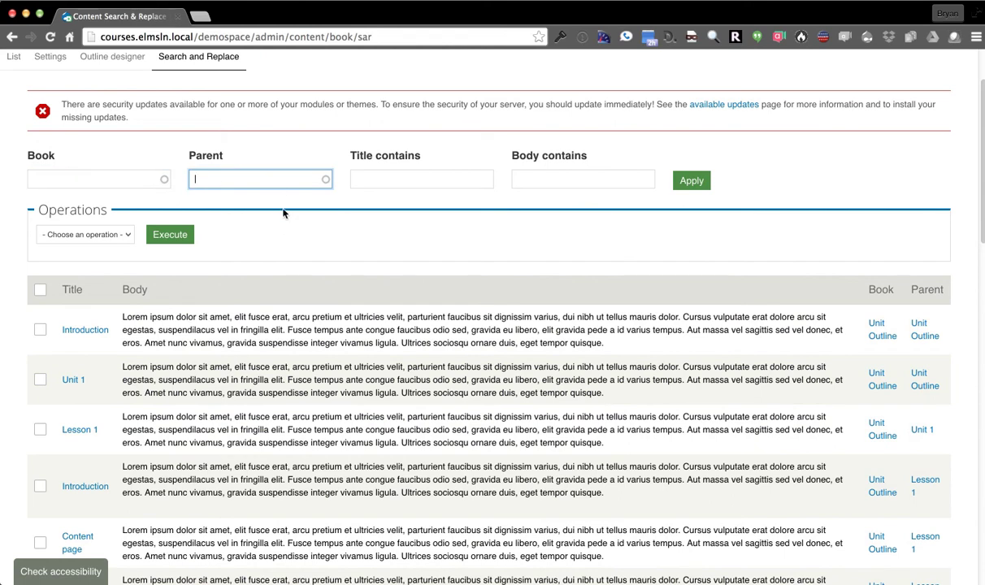
{"action": "type", "text": "Less"}
{"action": "left_click", "coordinate": [305, 230]}
{"action": "left_click", "coordinate": [398, 176]}
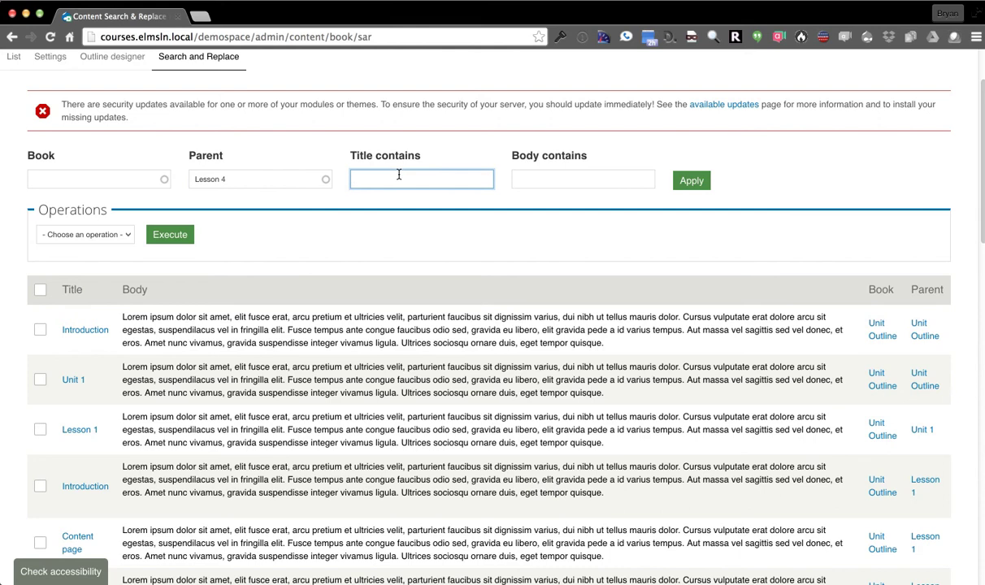
{"action": "double_click", "coordinate": [137, 316]}
{"action": "left_click", "coordinate": [538, 178]}
{"action": "left_click", "coordinate": [691, 181]}
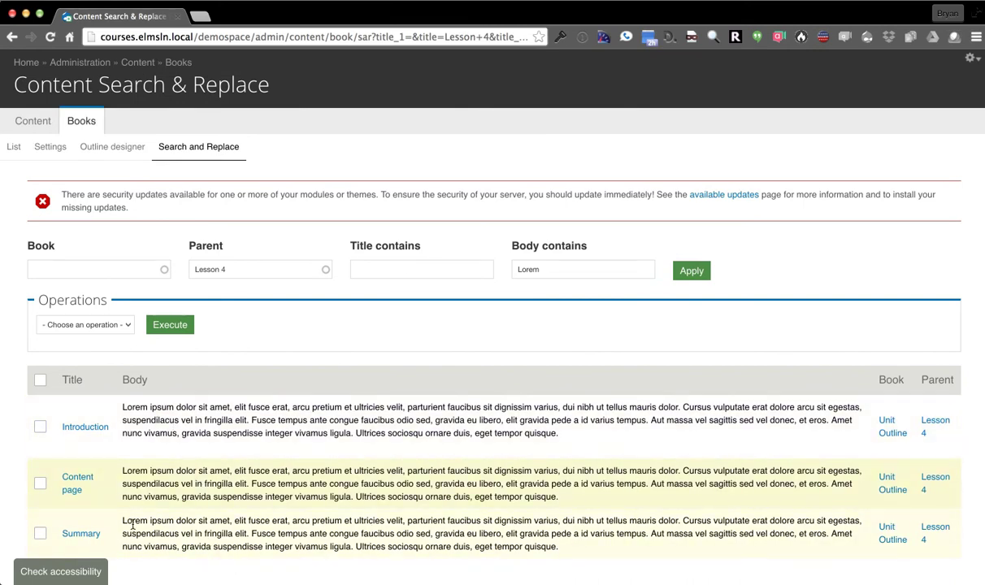
Select all three listed pages and execute the Search and replace operation
{"action": "left_click", "coordinate": [40, 386]}
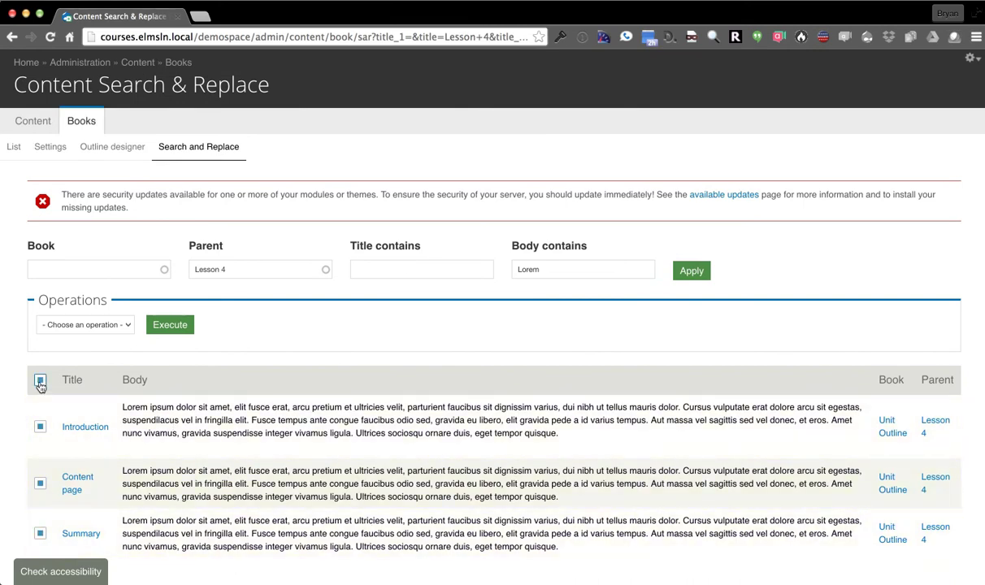
{"action": "left_click", "coordinate": [81, 324]}
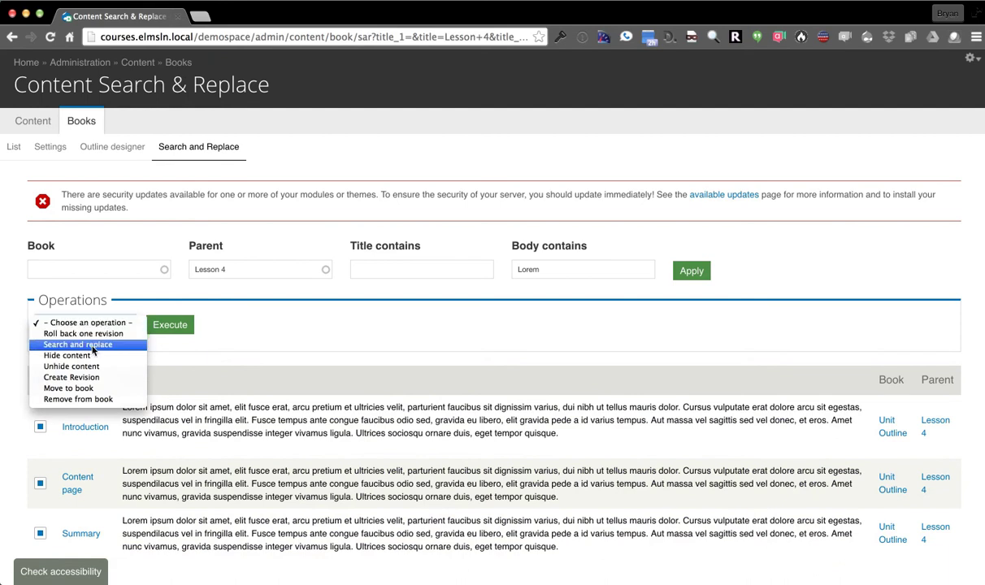
{"action": "left_click", "coordinate": [91, 345]}
{"action": "left_click", "coordinate": [180, 327]}
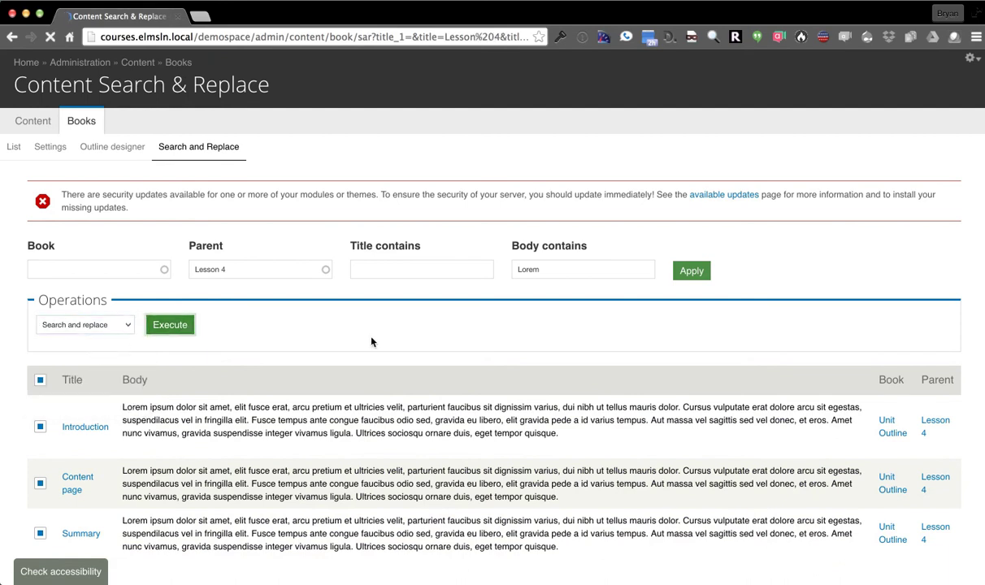
In the Body field, search for 'Lorem' and replace it with 'Bryan is awesome'
{"action": "left_click", "coordinate": [42, 330]}
{"action": "scroll", "coordinate": [42, 330], "scroll_direction": "down", "scroll_amount": 2}
{"action": "left_click", "coordinate": [97, 371]}
{"action": "type", "text": "Lorem"}
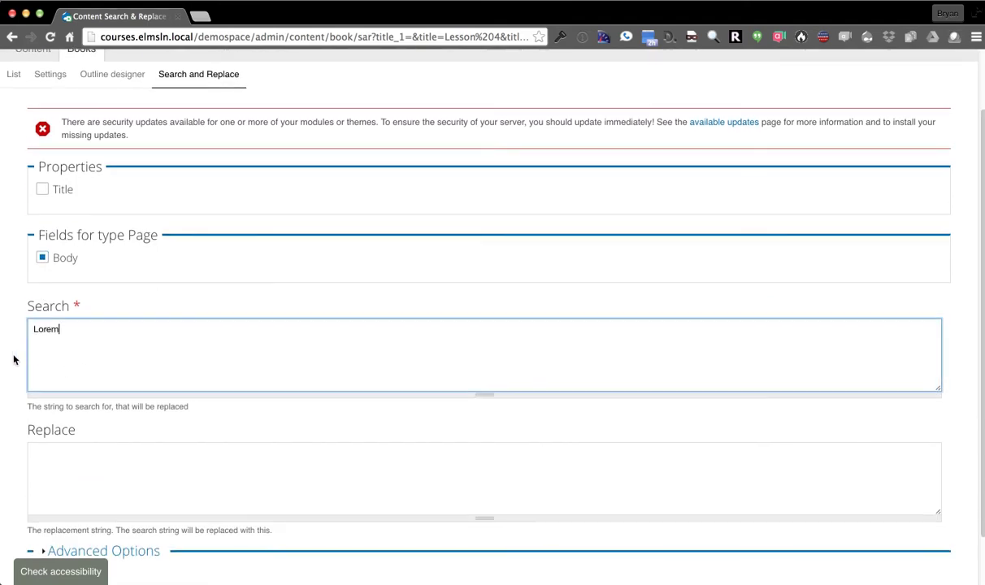
{"action": "scroll", "coordinate": [131, 403], "scroll_direction": "down", "scroll_amount": 2}
{"action": "left_click", "coordinate": [131, 403]}
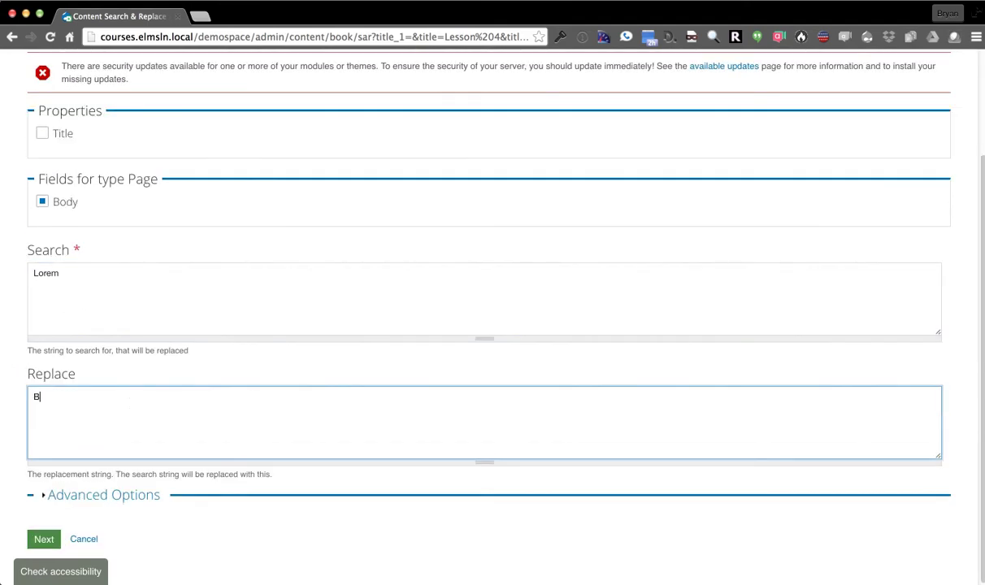
{"action": "type", "text": "Bryan is awesome"}
Confirm the replacement on the three Lesson 4 pages and return to the course home page
{"action": "left_click", "coordinate": [47, 541]}
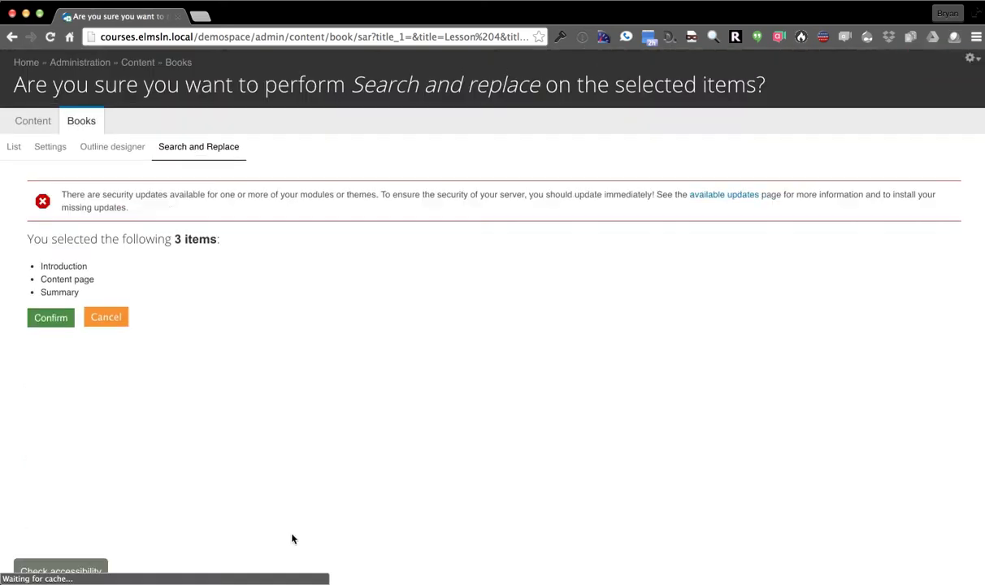
{"action": "left_click", "coordinate": [49, 318]}
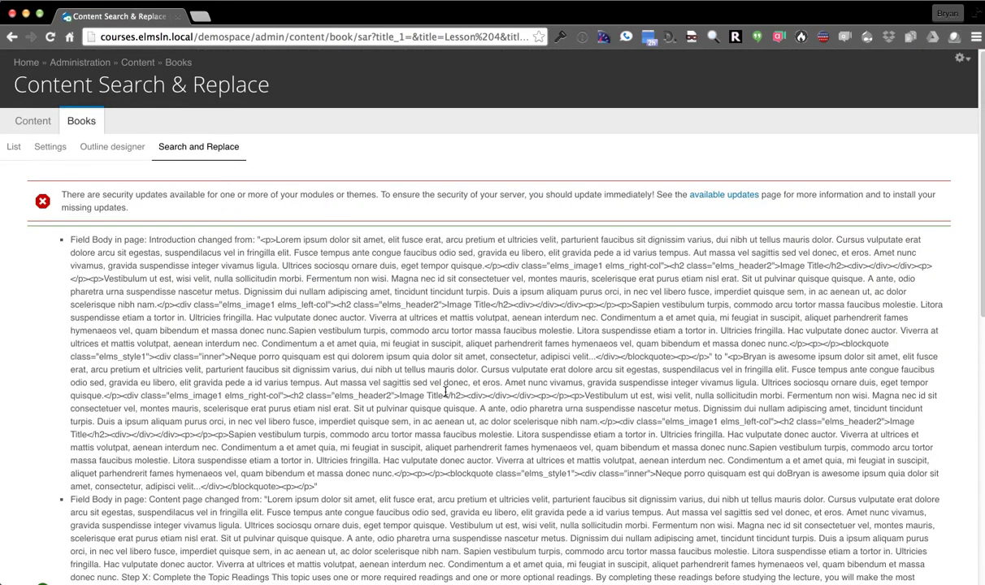
{"action": "left_click", "coordinate": [21, 62]}
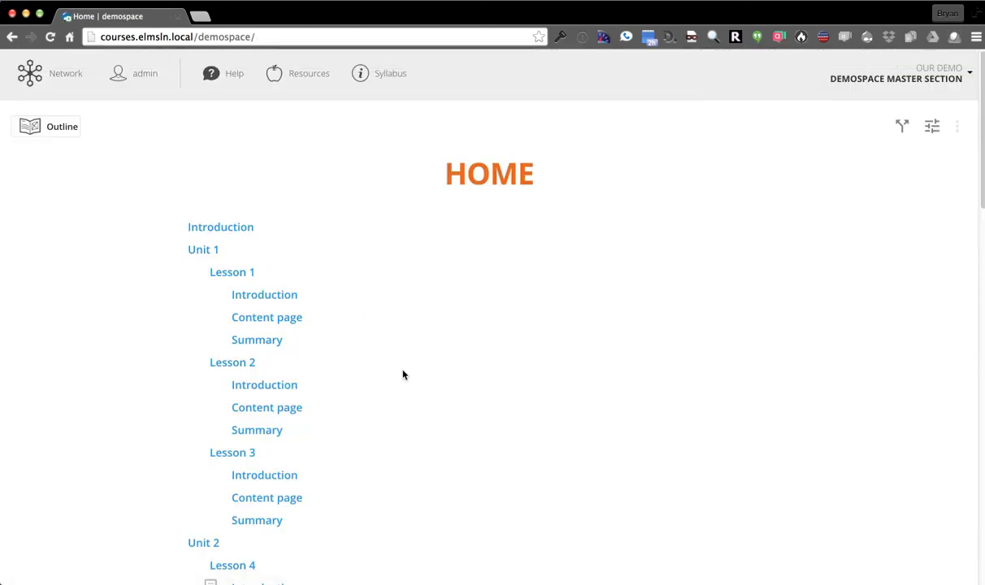
Open Lesson 4's Introduction page, whose body begins 'Bryan is awesome ipsum dolor'
{"action": "scroll", "coordinate": [306, 423], "scroll_direction": "down", "scroll_amount": 3}
{"action": "left_click", "coordinate": [245, 408]}
{"action": "left_click_drag", "start_coordinate": [132, 227], "coordinate": [228, 237]}
{"action": "left_click", "coordinate": [299, 301]}
{"action": "scroll", "coordinate": [223, 302], "scroll_direction": "down", "scroll_amount": 3}
{"action": "scroll", "coordinate": [392, 396], "scroll_direction": "up", "scroll_amount": 2}
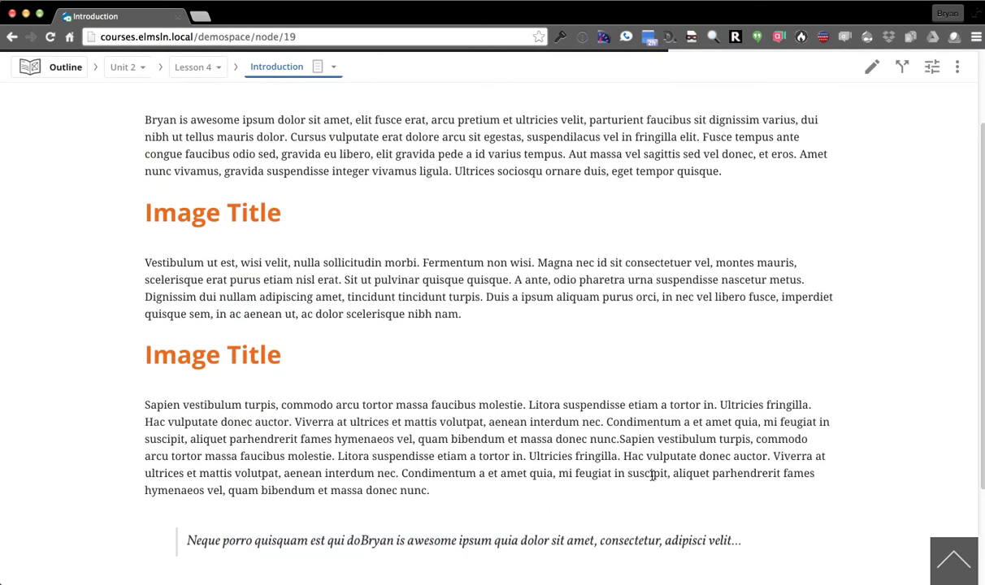
Run the page's accessibility check and review the blockquote issue, then return to the top
{"action": "left_click", "coordinate": [958, 68]}
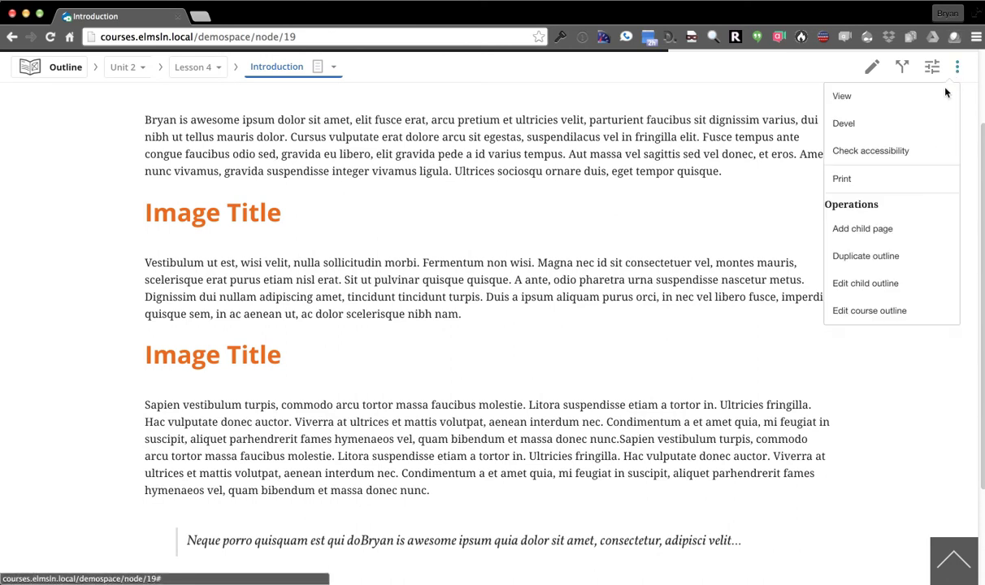
{"action": "left_click", "coordinate": [874, 153]}
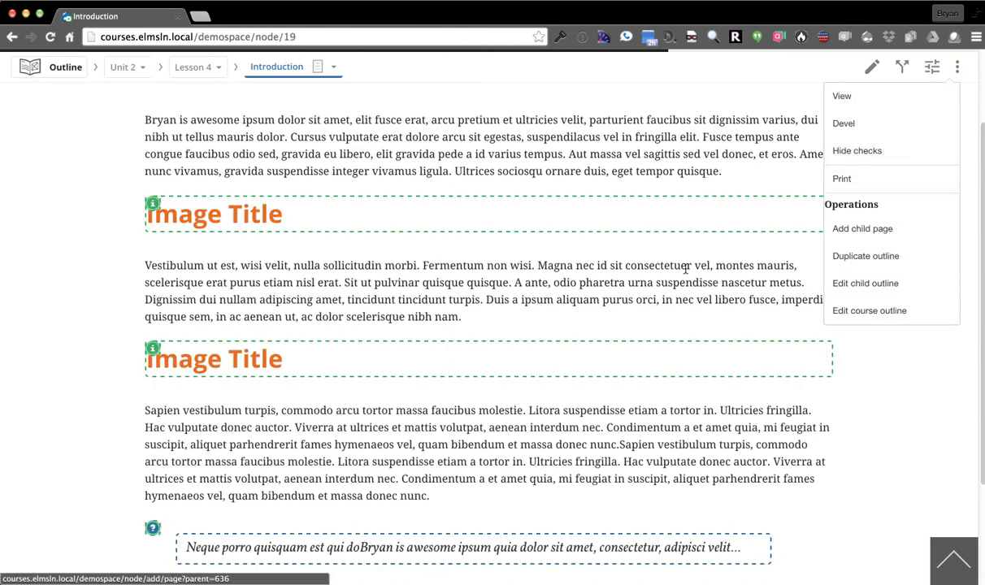
{"action": "left_click", "coordinate": [157, 391]}
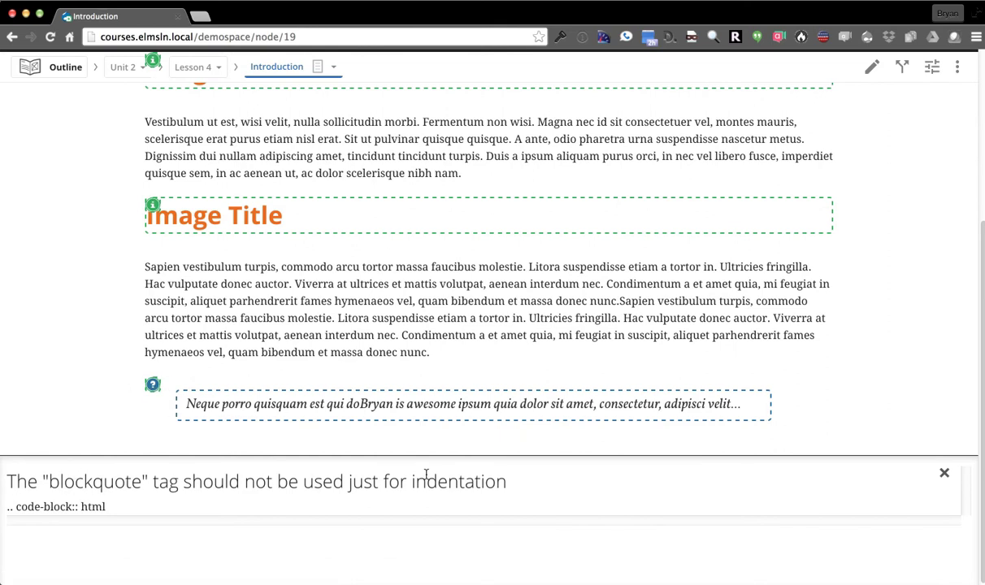
{"action": "left_click", "coordinate": [943, 474]}
{"action": "left_click", "coordinate": [950, 559]}
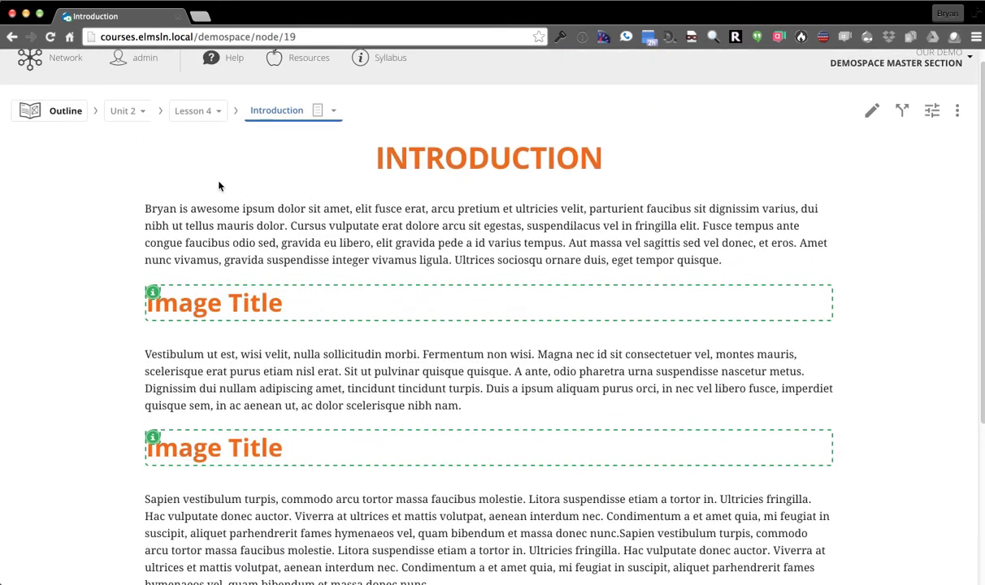
{"action": "left_click", "coordinate": [959, 118]}
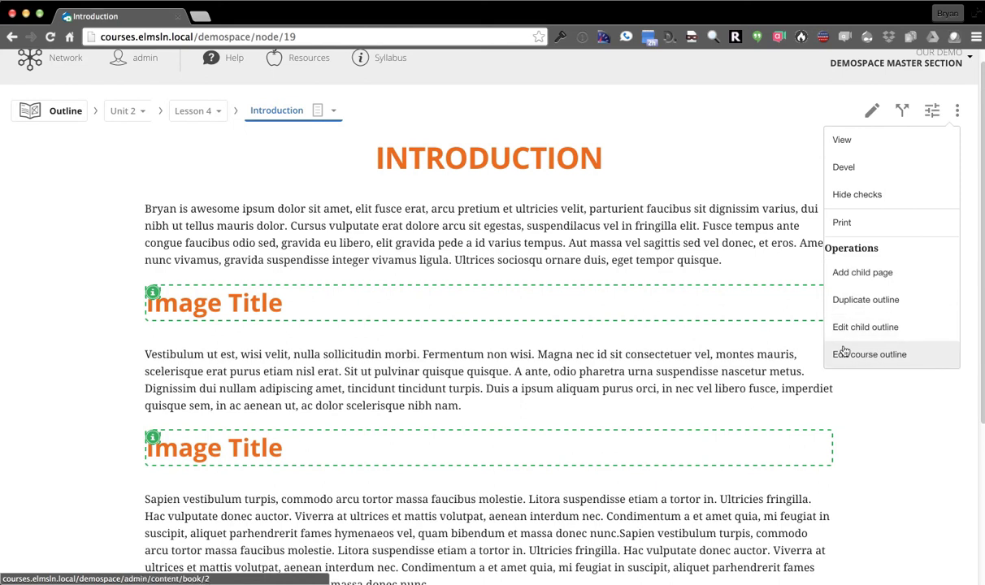
Go to the Unit 2 page and browse the course table of contents
{"action": "left_click", "coordinate": [141, 139]}
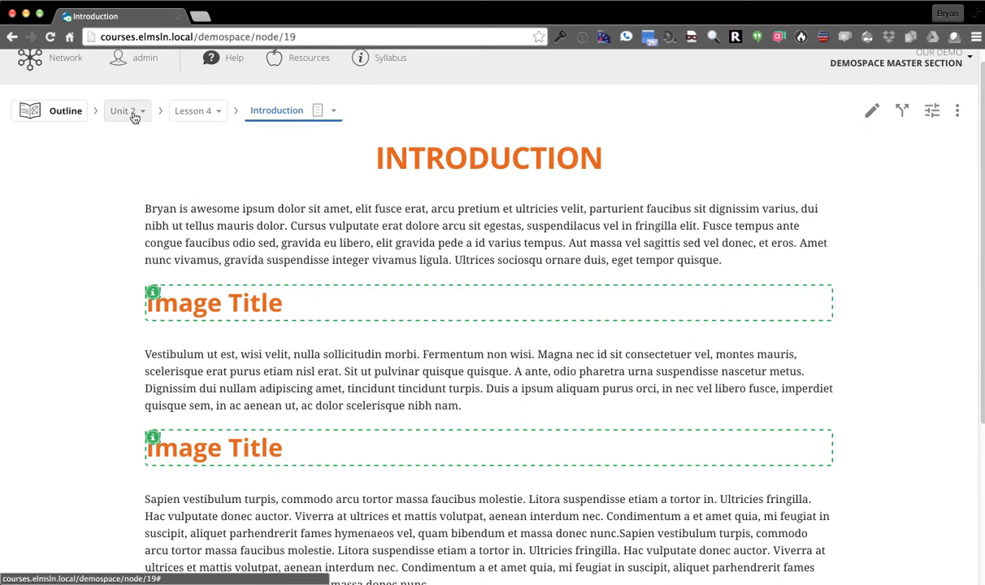
{"action": "left_click", "coordinate": [132, 114]}
{"action": "left_click", "coordinate": [148, 197]}
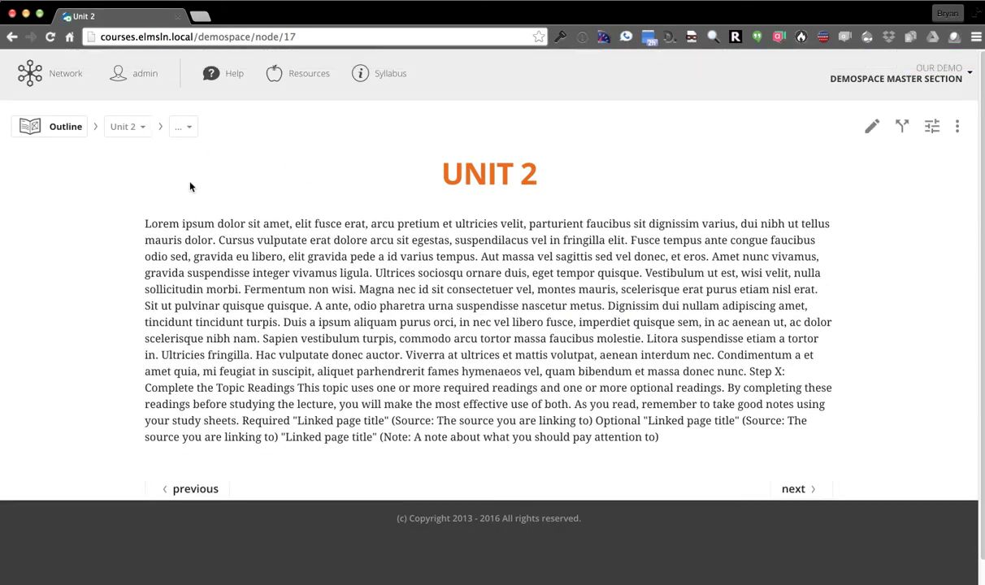
{"action": "left_click", "coordinate": [61, 128]}
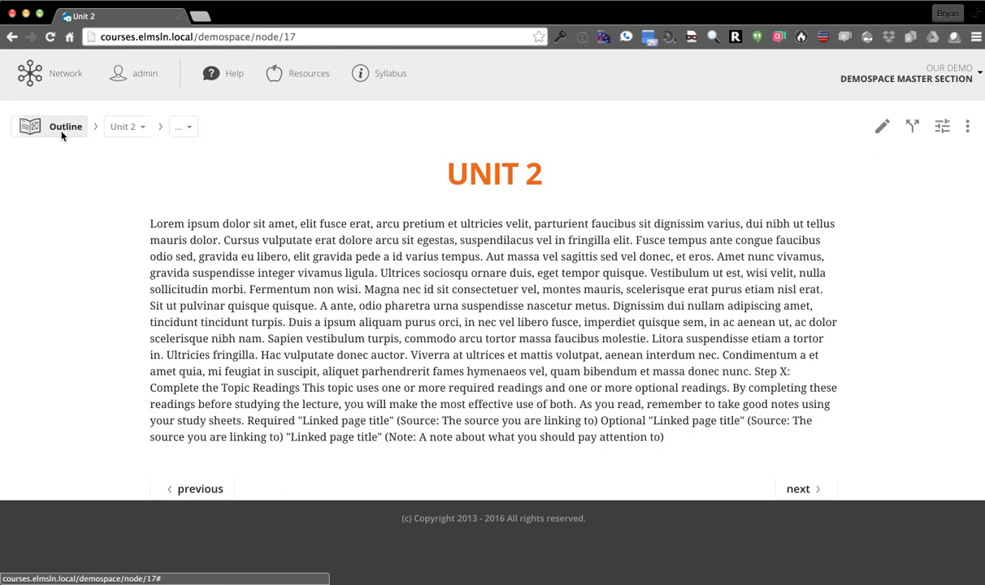
{"action": "scroll", "coordinate": [370, 254], "scroll_direction": "down", "scroll_amount": 6}
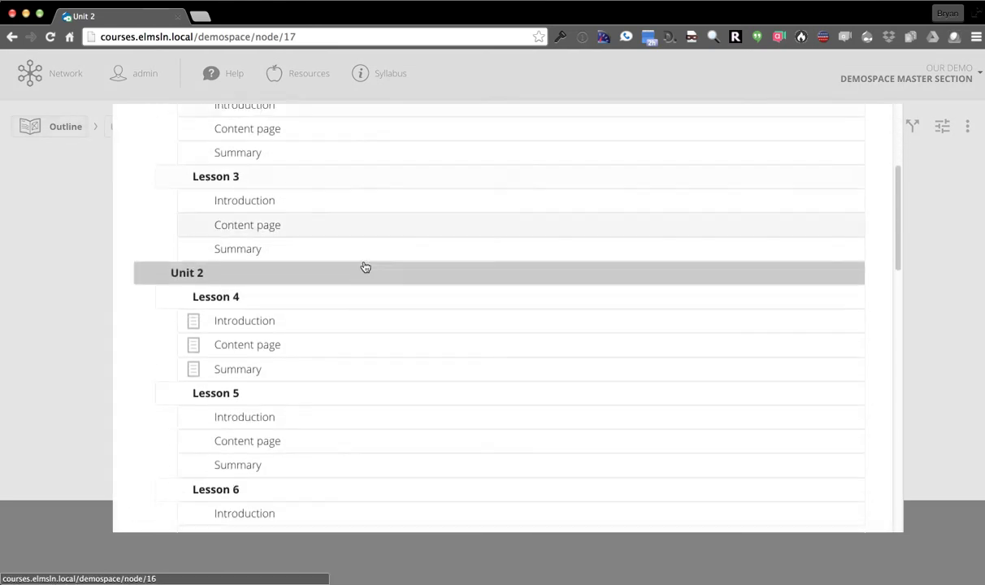
{"action": "scroll", "coordinate": [366, 275], "scroll_direction": "down", "scroll_amount": 3}
{"action": "scroll", "coordinate": [363, 285], "scroll_direction": "up", "scroll_amount": 4}
{"action": "scroll", "coordinate": [365, 310], "scroll_direction": "up", "scroll_amount": 1}
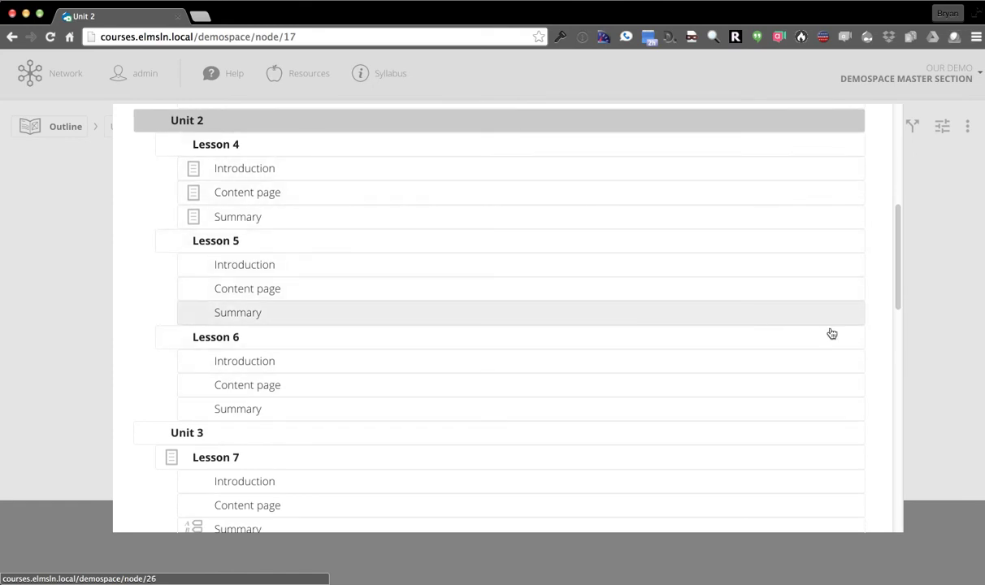
{"action": "left_click", "coordinate": [935, 301]}
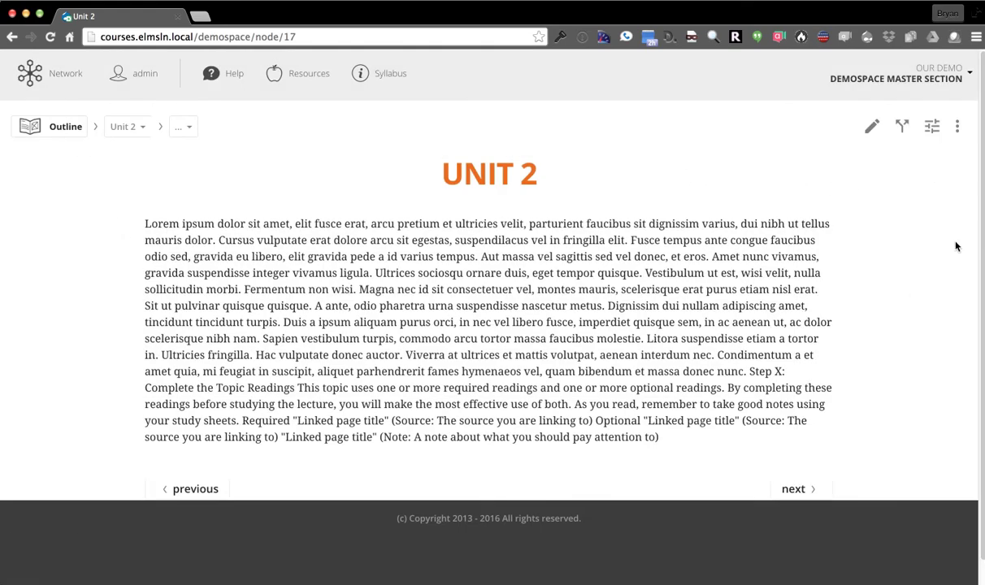
Duplicate the Unit 2 outline under the new title 'Unit X'
{"action": "left_click", "coordinate": [958, 126]}
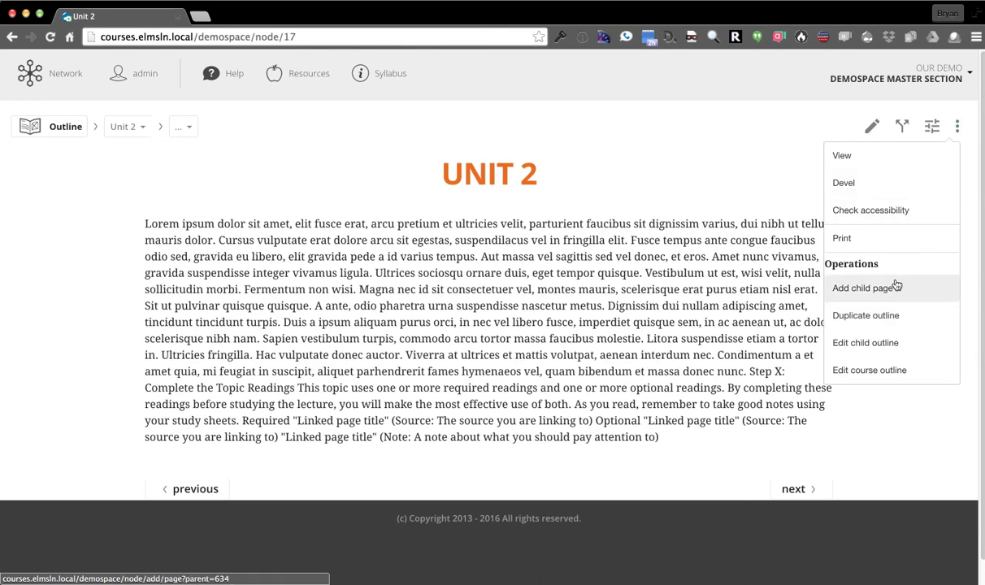
{"action": "left_click", "coordinate": [836, 313]}
{"action": "left_click", "coordinate": [218, 252]}
{"action": "triple_click", "coordinate": [218, 252]}
{"action": "type", "text": "Uni"}
{"action": "left_click", "coordinate": [315, 309]}
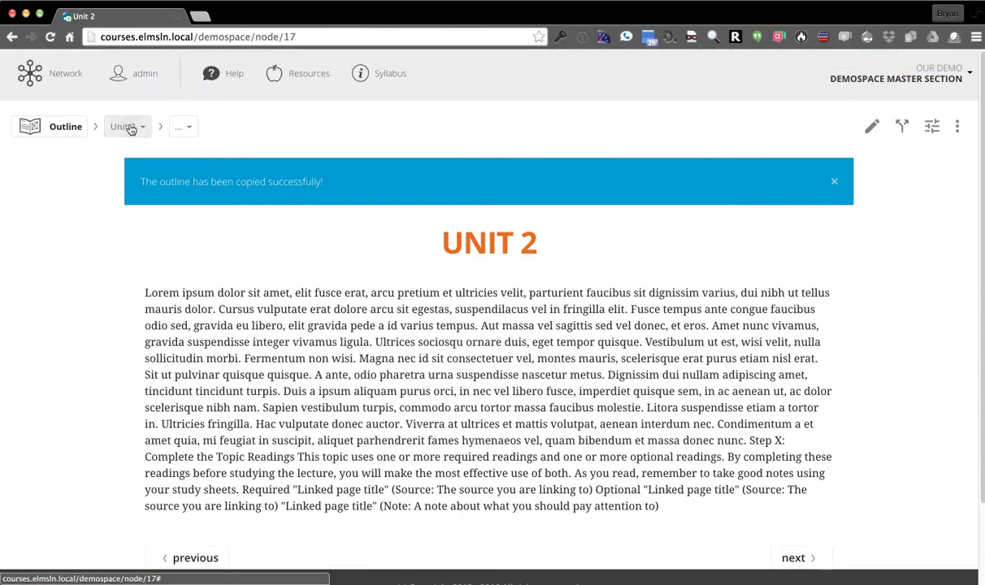
Go to the Unit X page and open its child outline editor showing Lessons 4, 5 and 6
{"action": "left_click", "coordinate": [131, 131]}
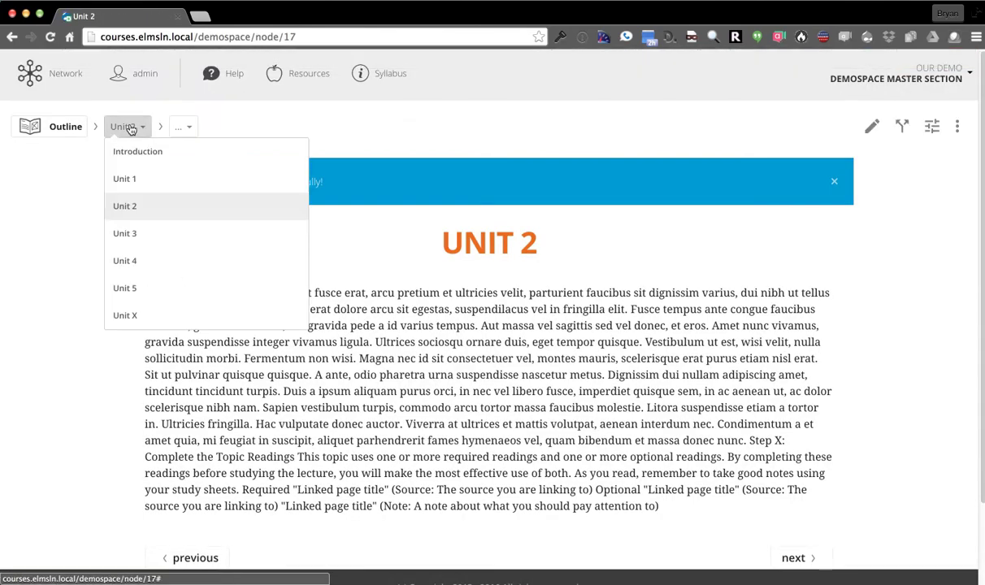
{"action": "left_click", "coordinate": [135, 322]}
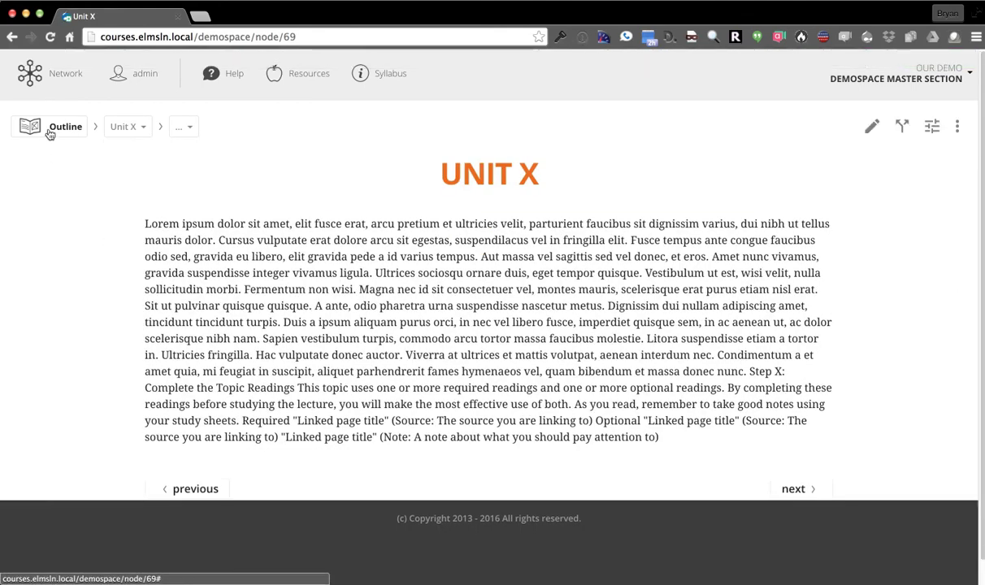
{"action": "left_click", "coordinate": [47, 128]}
{"action": "scroll", "coordinate": [428, 307], "scroll_direction": "down", "scroll_amount": 15}
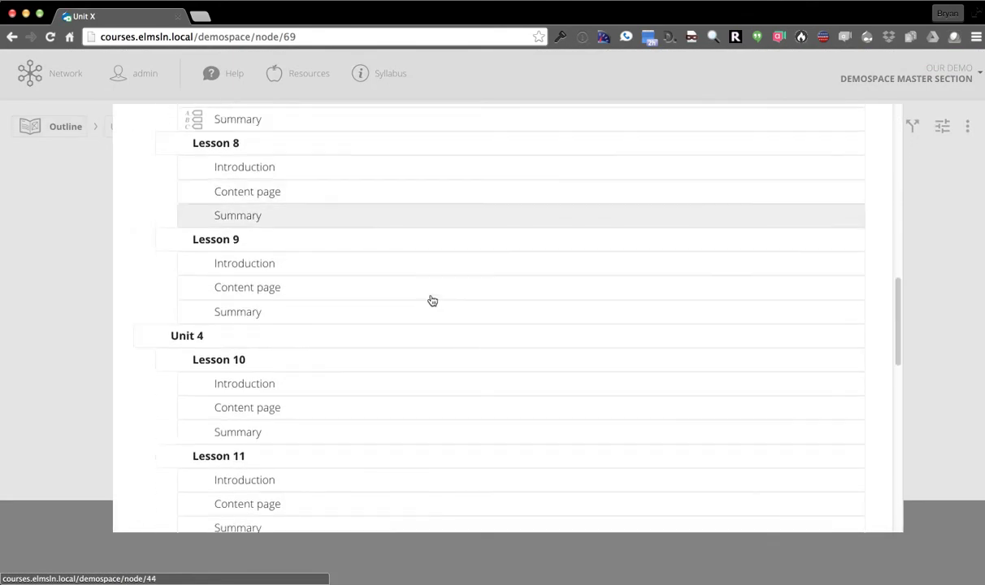
{"action": "scroll", "coordinate": [428, 293], "scroll_direction": "down", "scroll_amount": 2}
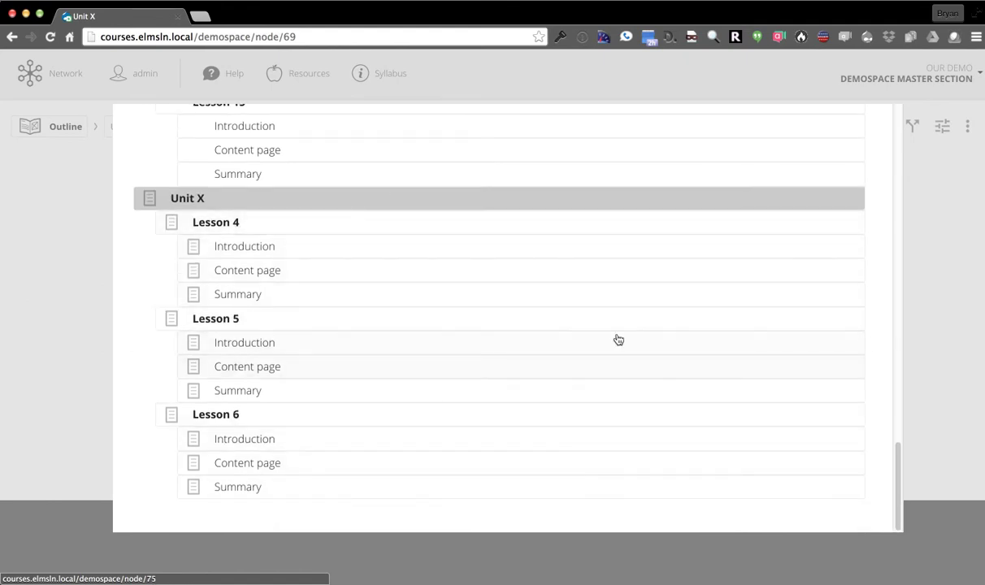
{"action": "left_click", "coordinate": [922, 227]}
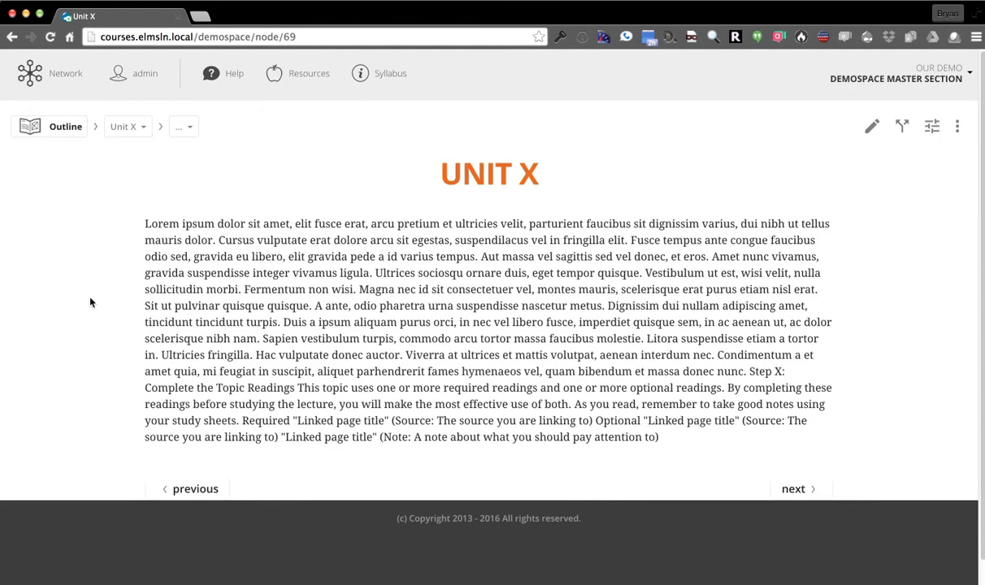
{"action": "left_click", "coordinate": [958, 128]}
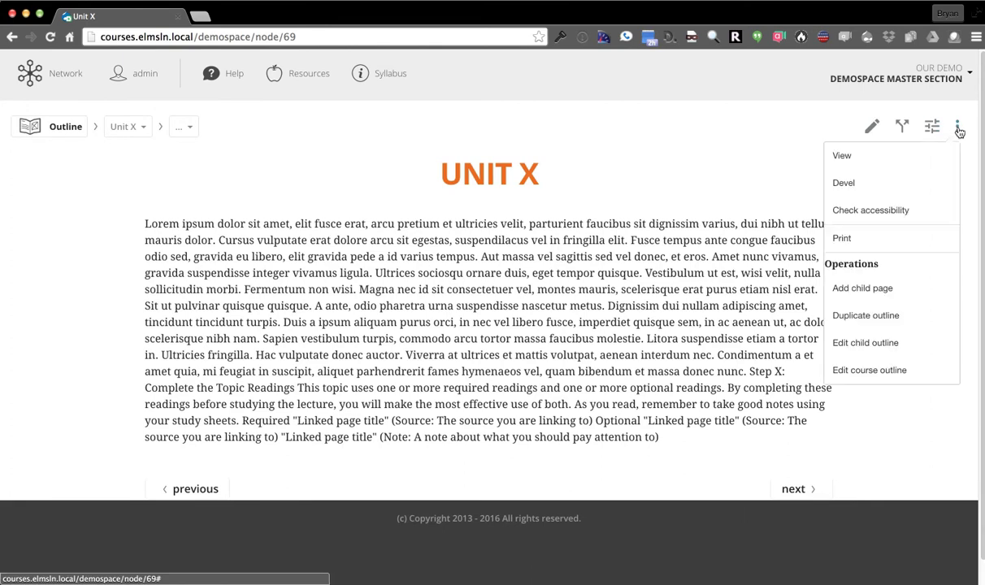
{"action": "left_click", "coordinate": [863, 345]}
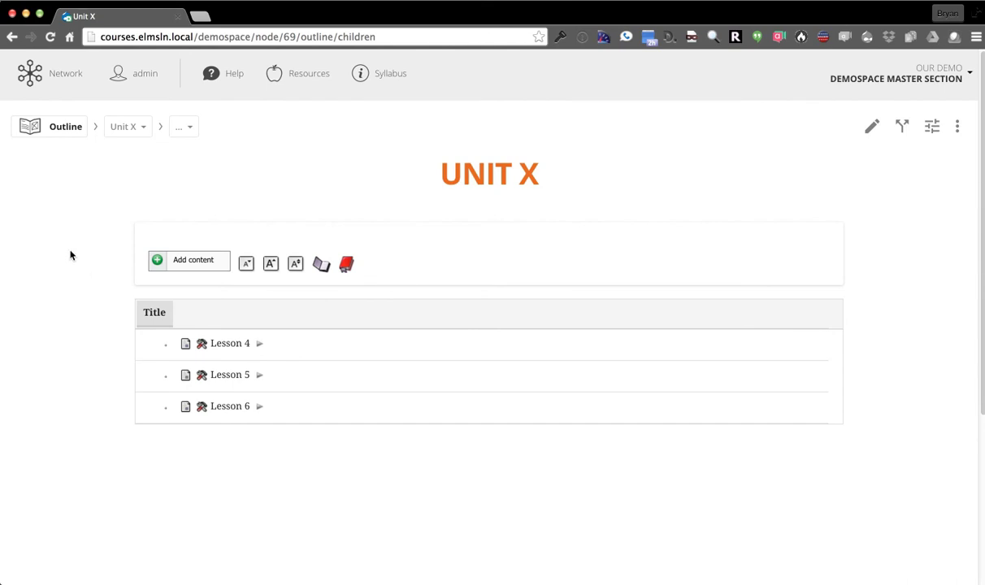
Rename Unit X's Lessons 4, 5 and 6 to Lesson 21, 22 and 23
{"action": "scroll", "coordinate": [89, 285], "scroll_direction": "down", "scroll_amount": 2}
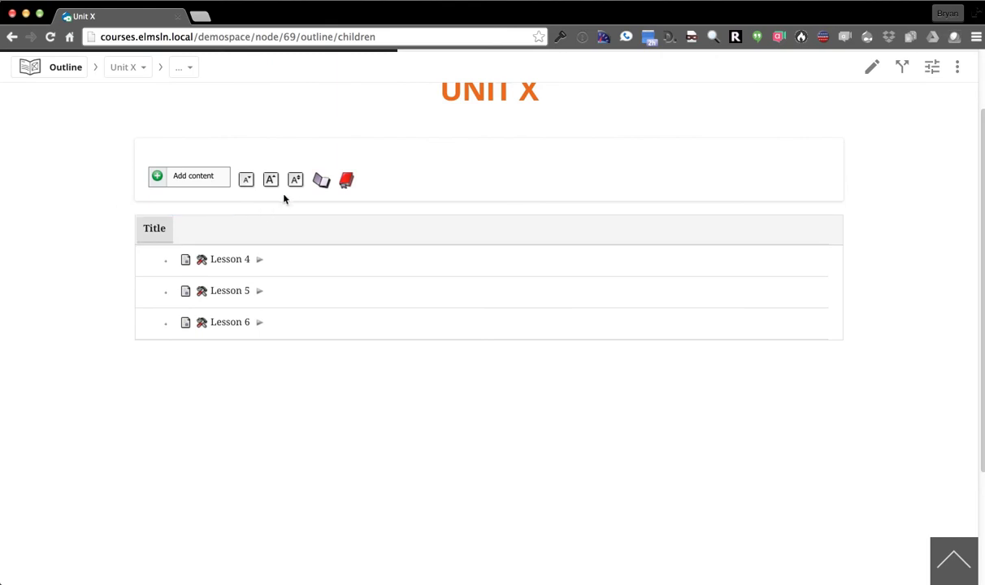
{"action": "left_click", "coordinate": [238, 260]}
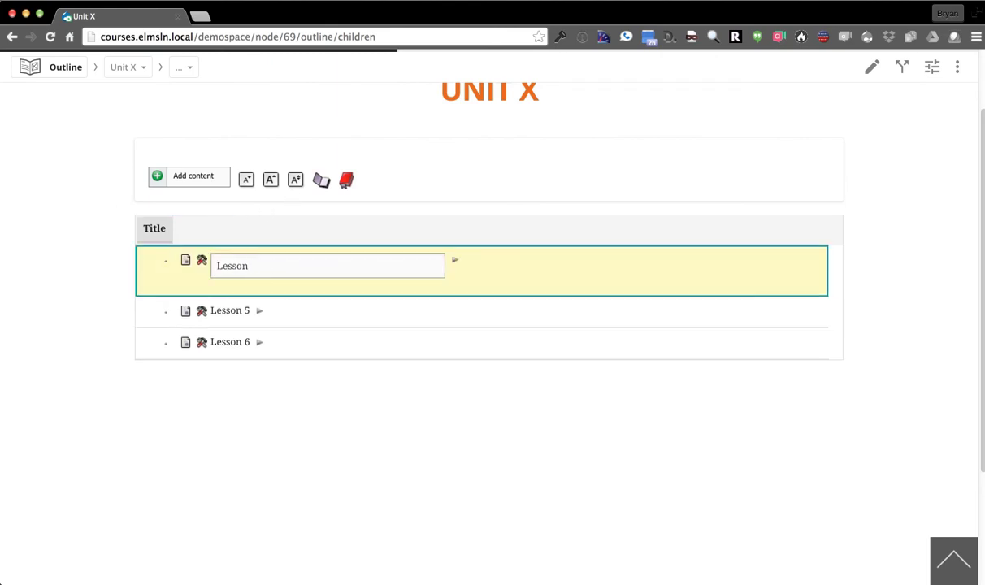
{"action": "key", "text": "Return"}
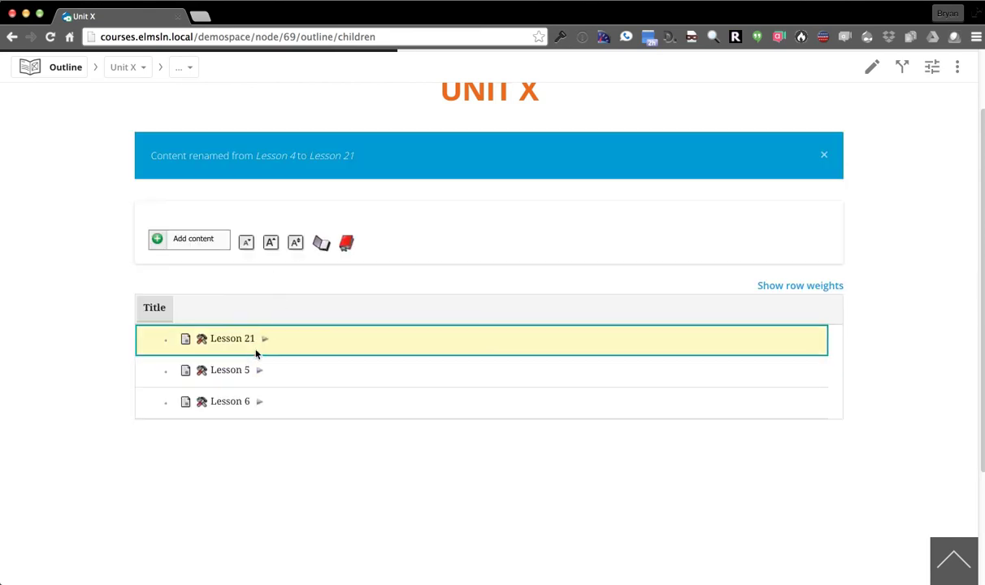
{"action": "left_click", "coordinate": [242, 371]}
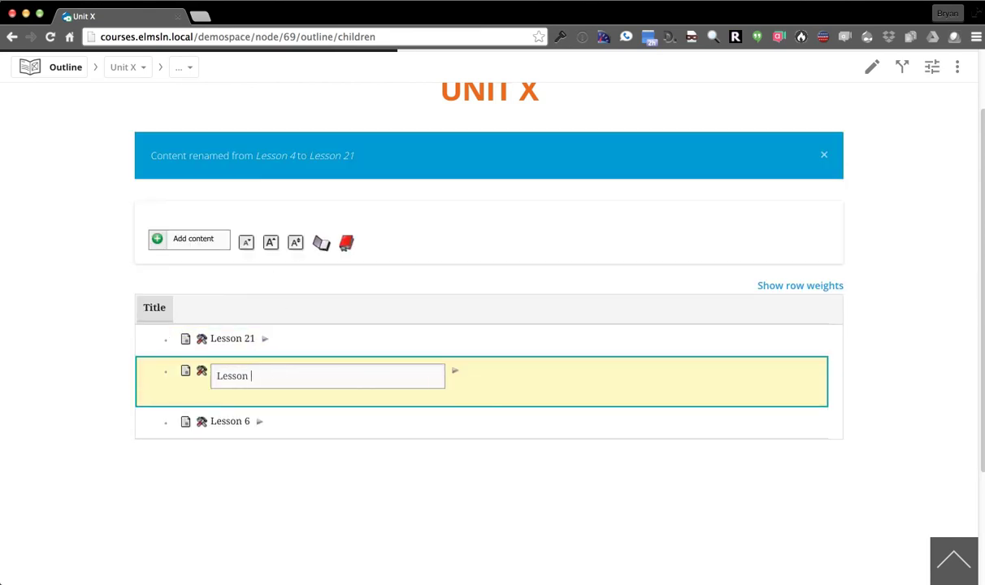
{"action": "key", "text": "BackSpace"}
{"action": "type", "text": "22"}
{"action": "key", "text": "Return"}
{"action": "left_click", "coordinate": [245, 401]}
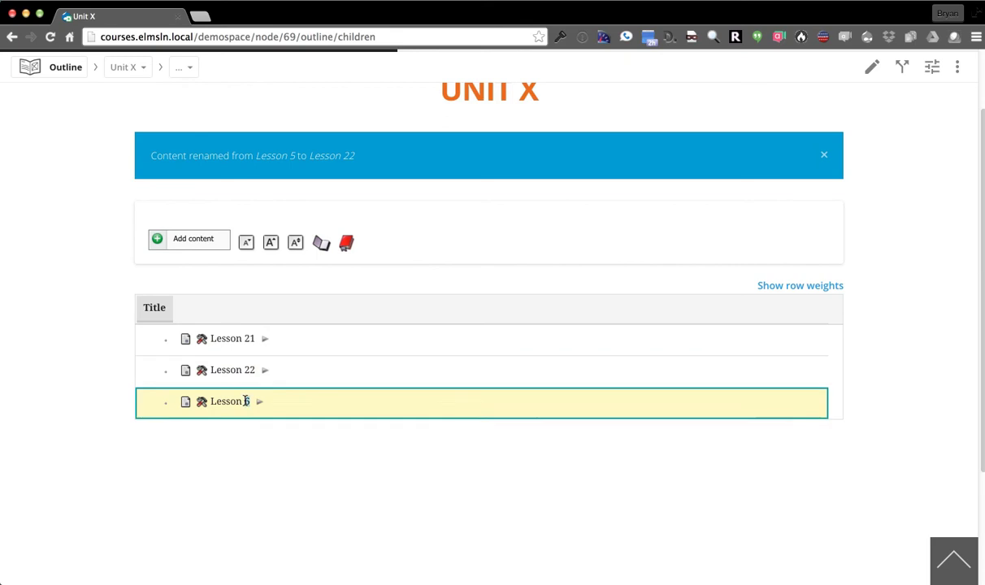
{"action": "key", "text": "BackSpace"}
{"action": "type", "text": "23"}
{"action": "key", "text": "Return"}
Move Lesson 23's Content page into Lesson 22 and nest Lesson 22's Summary under it
{"action": "left_click", "coordinate": [315, 241]}
{"action": "scroll", "coordinate": [69, 291], "scroll_direction": "down", "scroll_amount": 5}
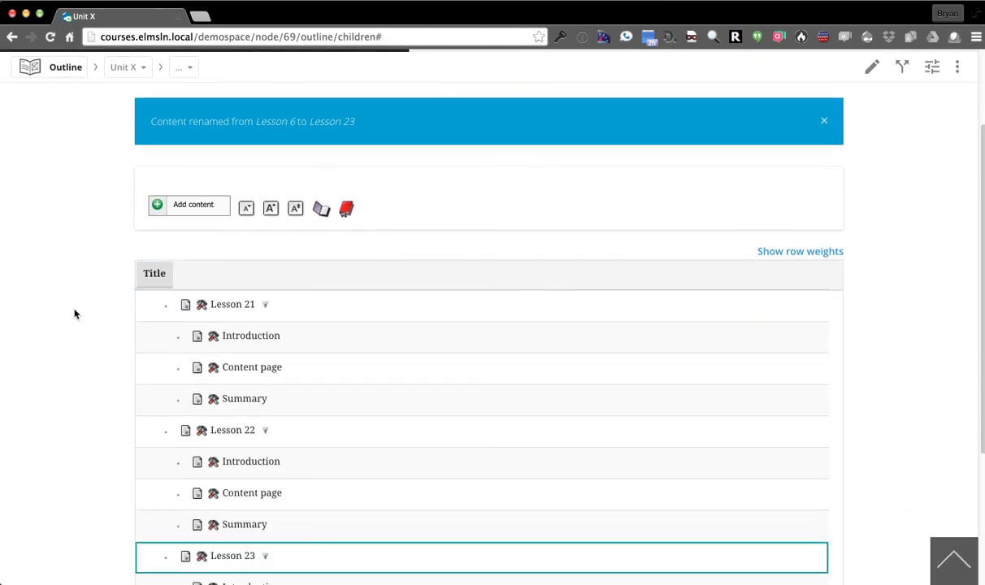
{"action": "scroll", "coordinate": [110, 410], "scroll_direction": "down", "scroll_amount": 3}
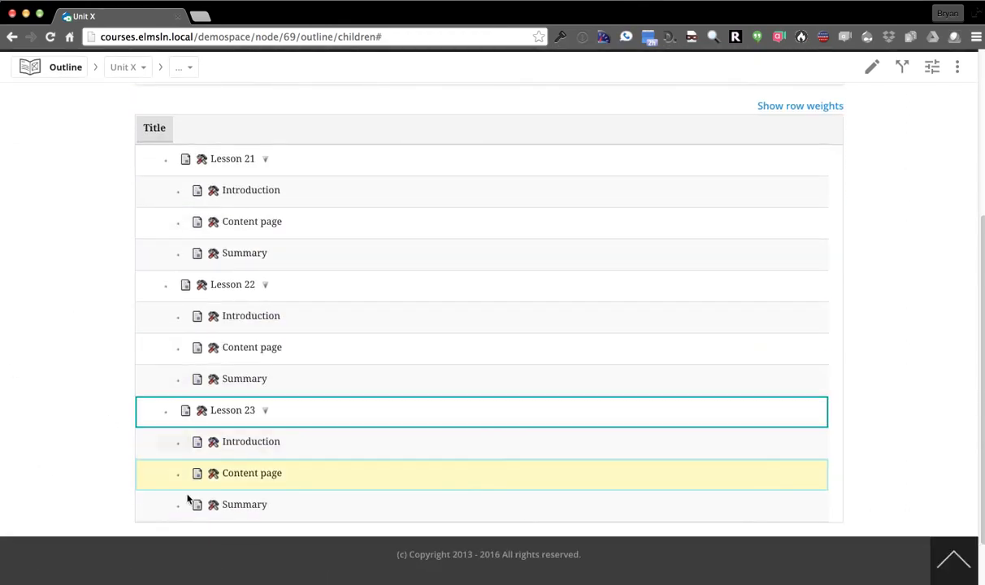
{"action": "left_click_drag", "start_coordinate": [180, 505], "coordinate": [175, 468]}
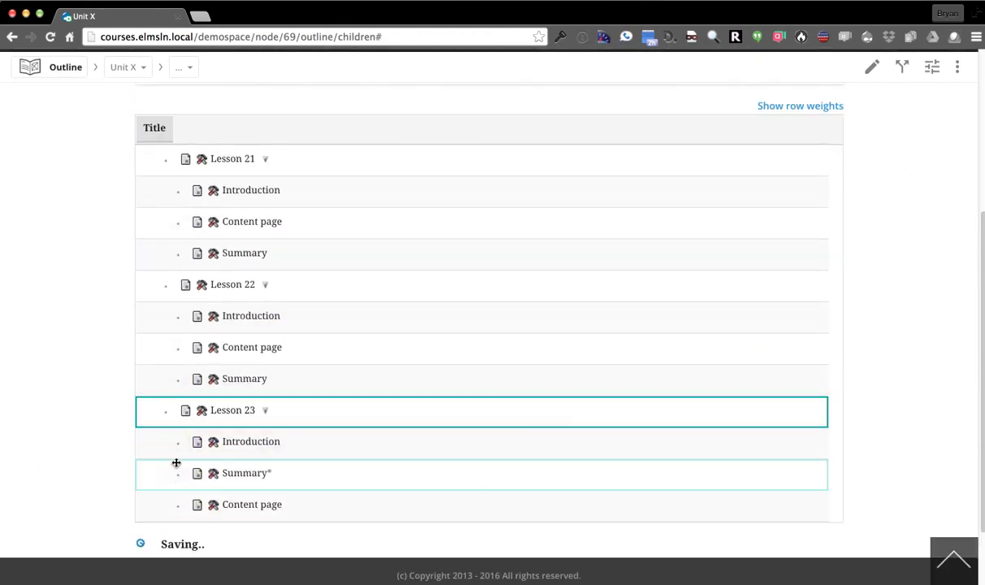
{"action": "left_click_drag", "start_coordinate": [180, 460], "coordinate": [186, 333]}
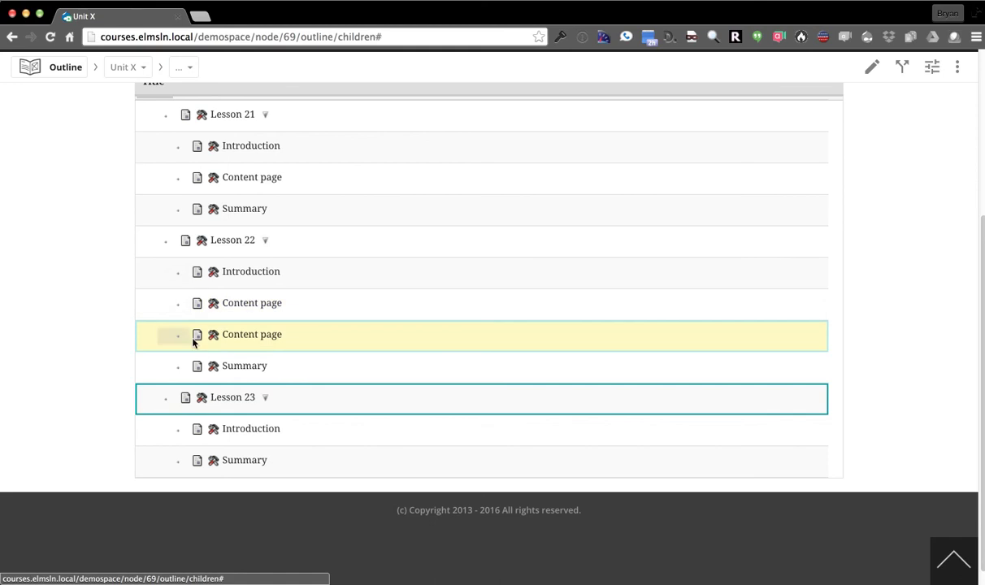
{"action": "left_click_drag", "start_coordinate": [178, 365], "coordinate": [207, 365]}
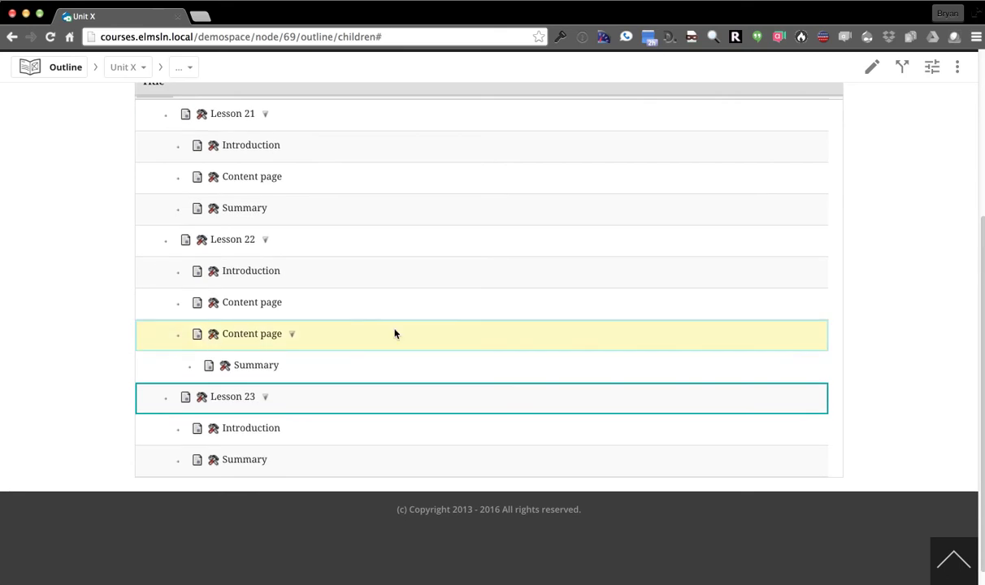
{"action": "left_click", "coordinate": [213, 275]}
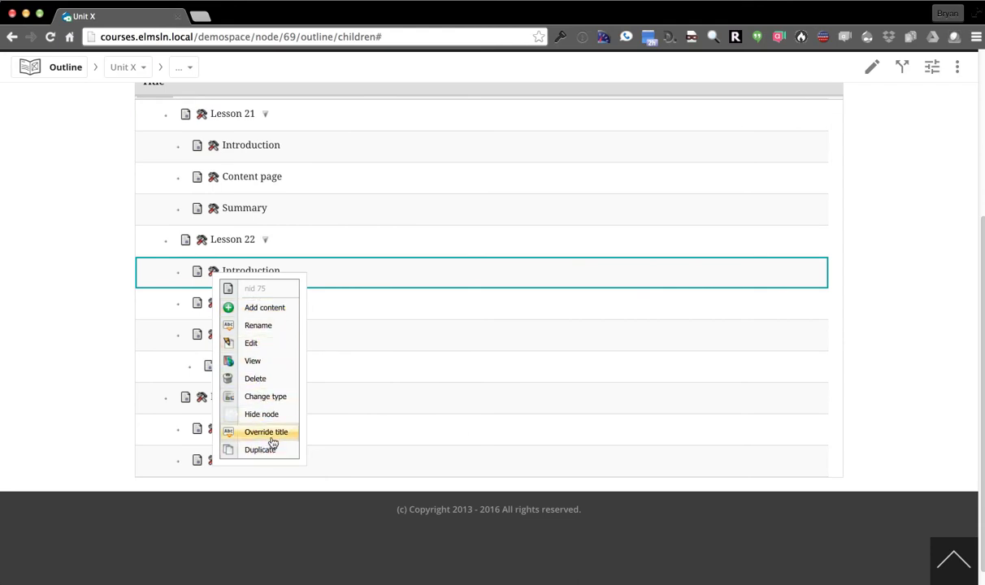
{"action": "left_click", "coordinate": [90, 380]}
{"action": "scroll", "coordinate": [91, 381], "scroll_direction": "up", "scroll_amount": 1}
{"action": "scroll", "coordinate": [89, 380], "scroll_direction": "up", "scroll_amount": 5}
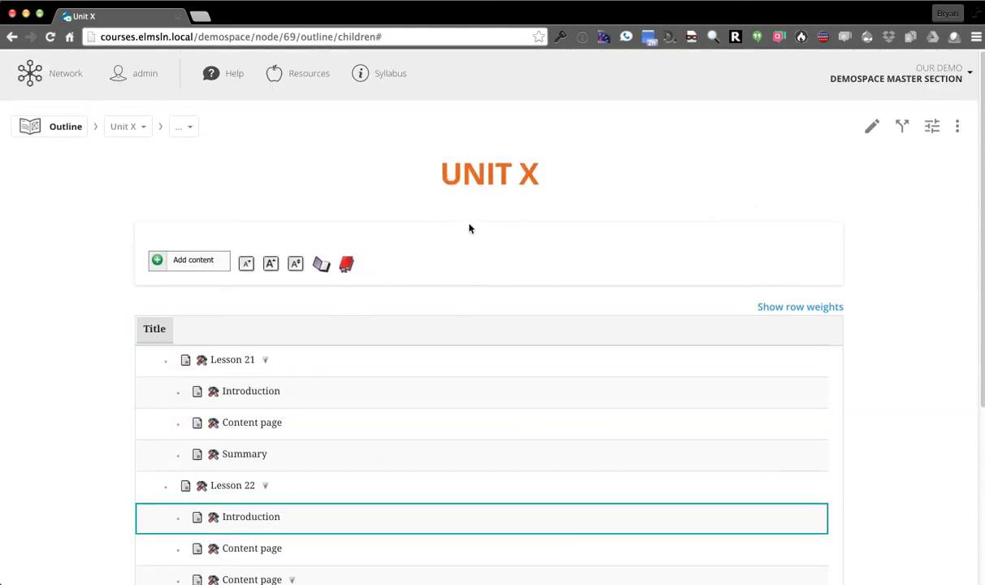
{"action": "left_click", "coordinate": [902, 126]}
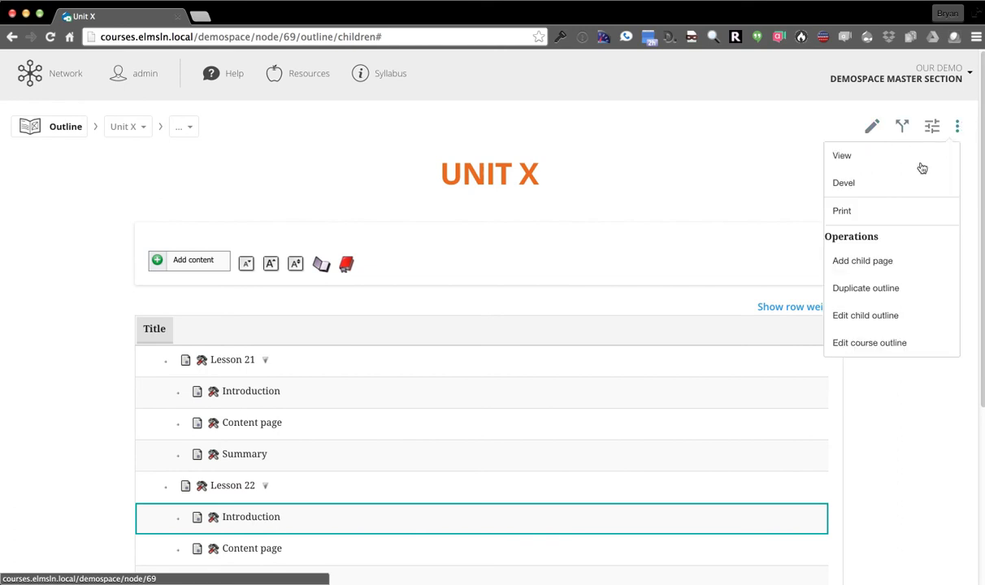
Navigate Unit X > Lesson 22 > Content page > Summary and narrow the browser window
{"action": "left_click", "coordinate": [897, 161]}
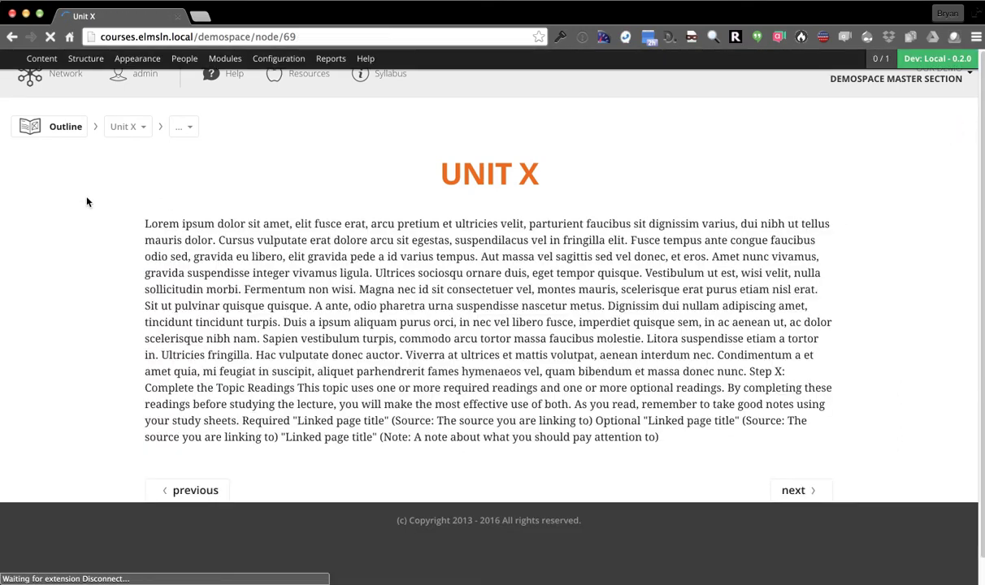
{"action": "left_click", "coordinate": [181, 126]}
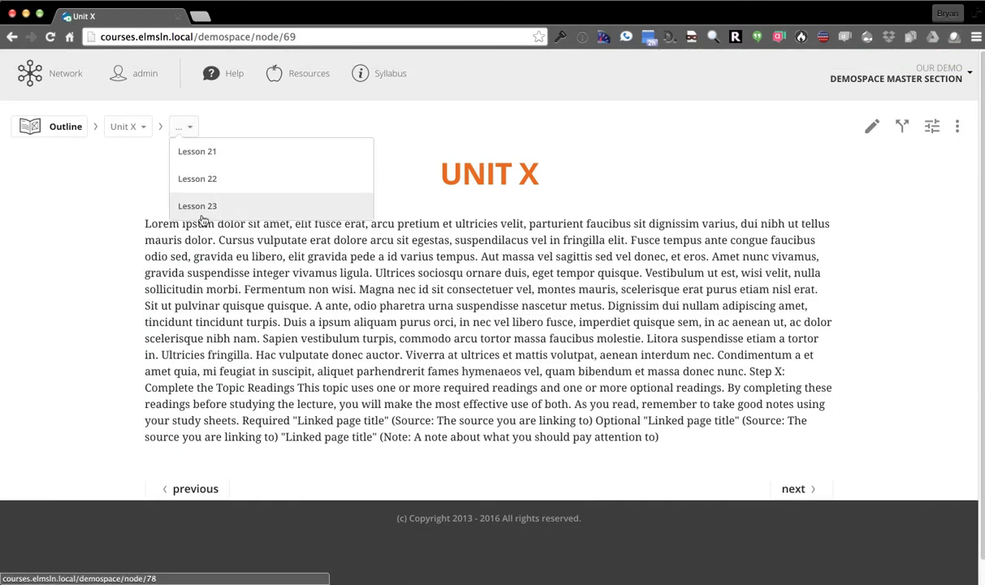
{"action": "left_click", "coordinate": [218, 179]}
{"action": "left_click", "coordinate": [262, 128]}
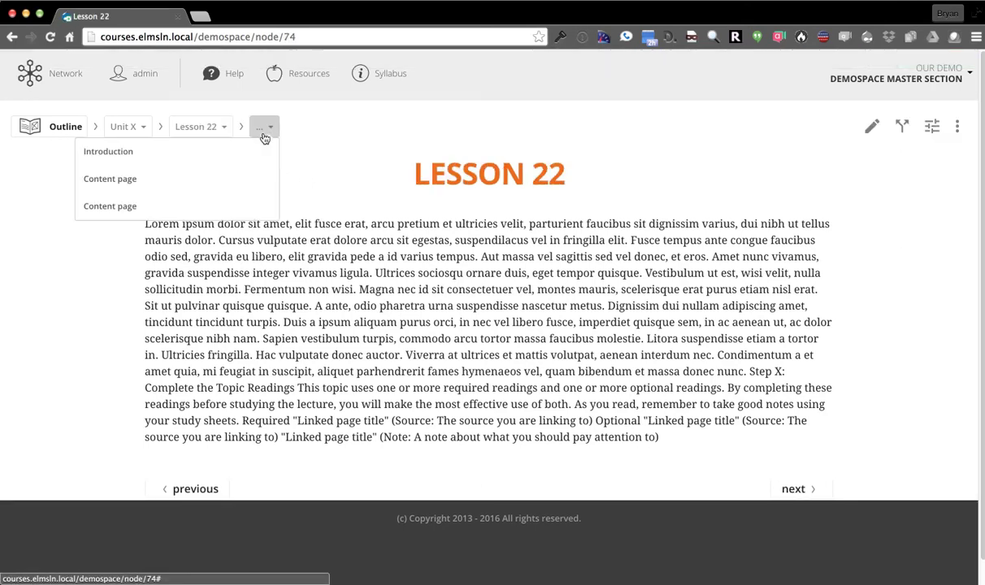
{"action": "left_click", "coordinate": [126, 205]}
{"action": "left_click", "coordinate": [358, 127]}
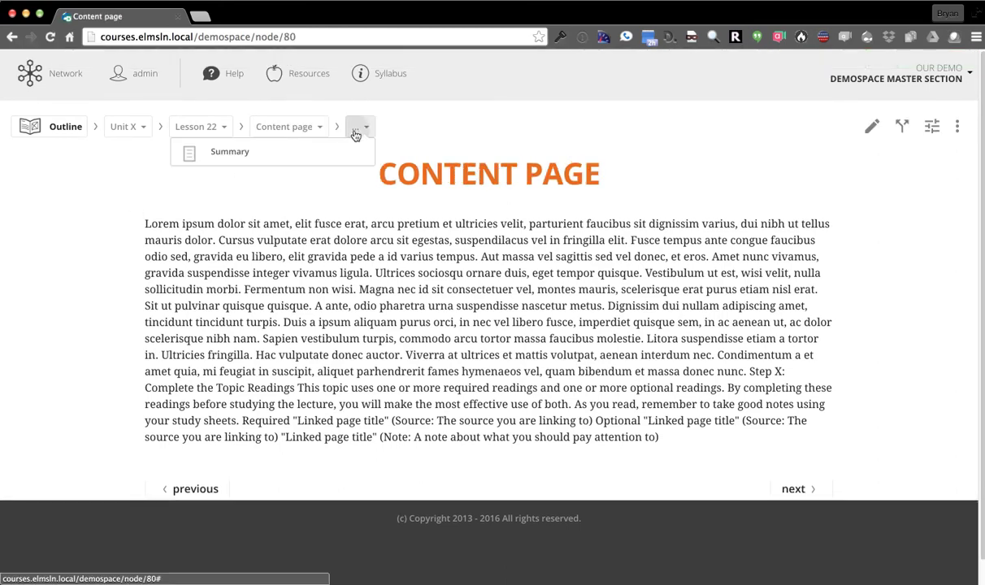
{"action": "left_click", "coordinate": [325, 151]}
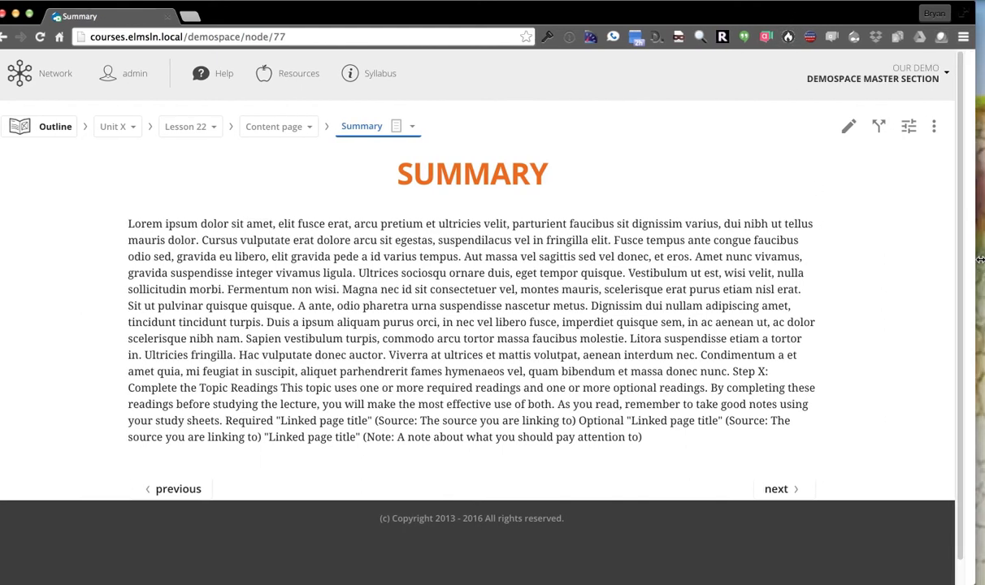
{"action": "left_click_drag", "start_coordinate": [981, 261], "coordinate": [230, 295]}
Scroll through the Summary edit form and stretch the browser window to full screen width
{"action": "scroll", "coordinate": [64, 297], "scroll_direction": "down", "scroll_amount": 10}
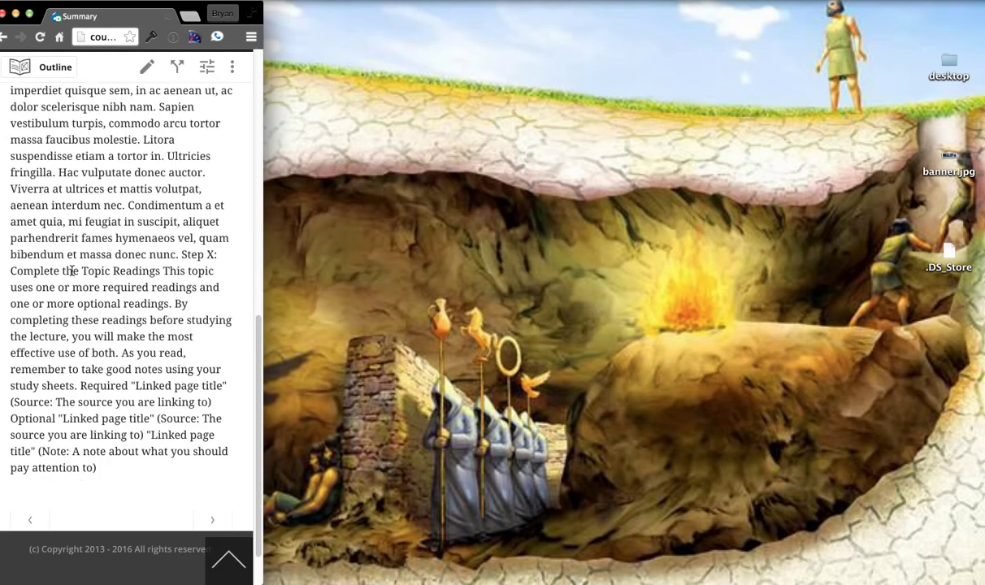
{"action": "scroll", "coordinate": [68, 277], "scroll_direction": "down", "scroll_amount": 3}
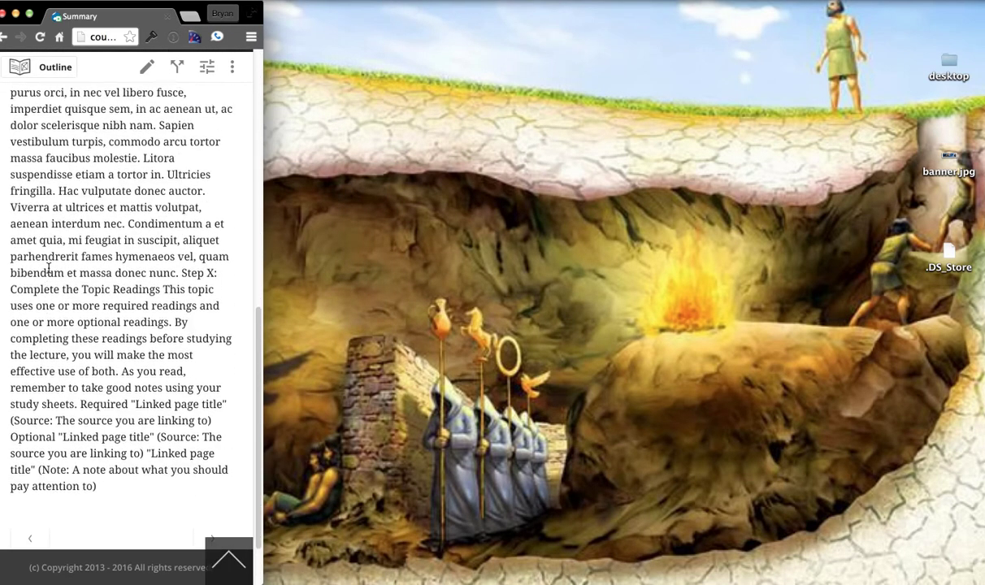
{"action": "left_click", "coordinate": [227, 557]}
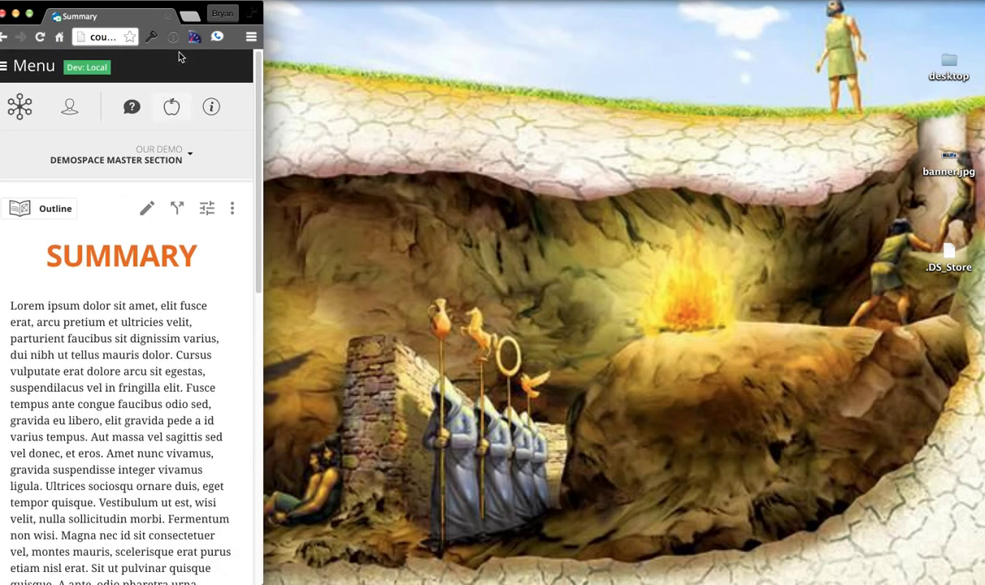
{"action": "left_click_drag", "start_coordinate": [169, 3], "coordinate": [180, 6]}
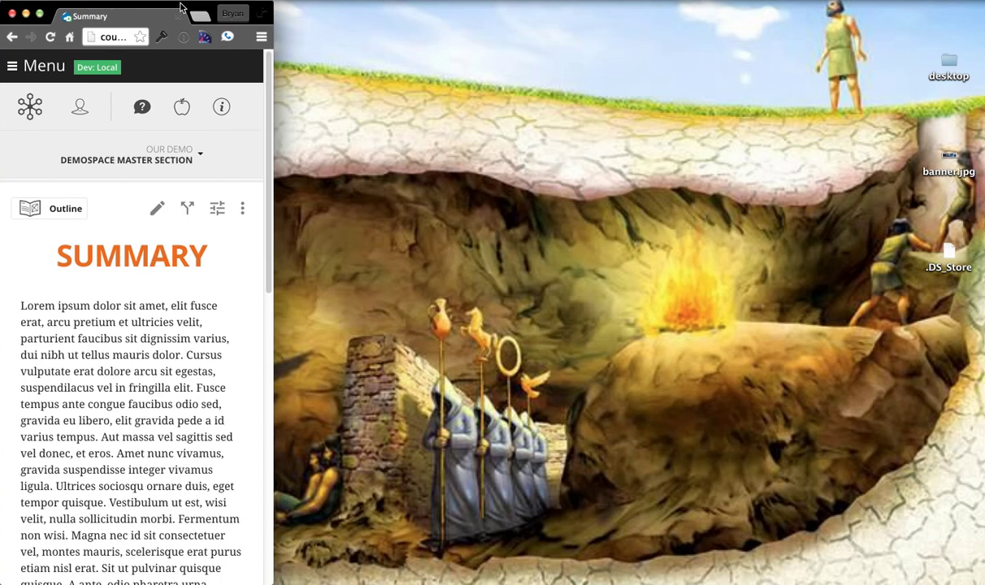
{"action": "scroll", "coordinate": [167, 311], "scroll_direction": "down", "scroll_amount": 5}
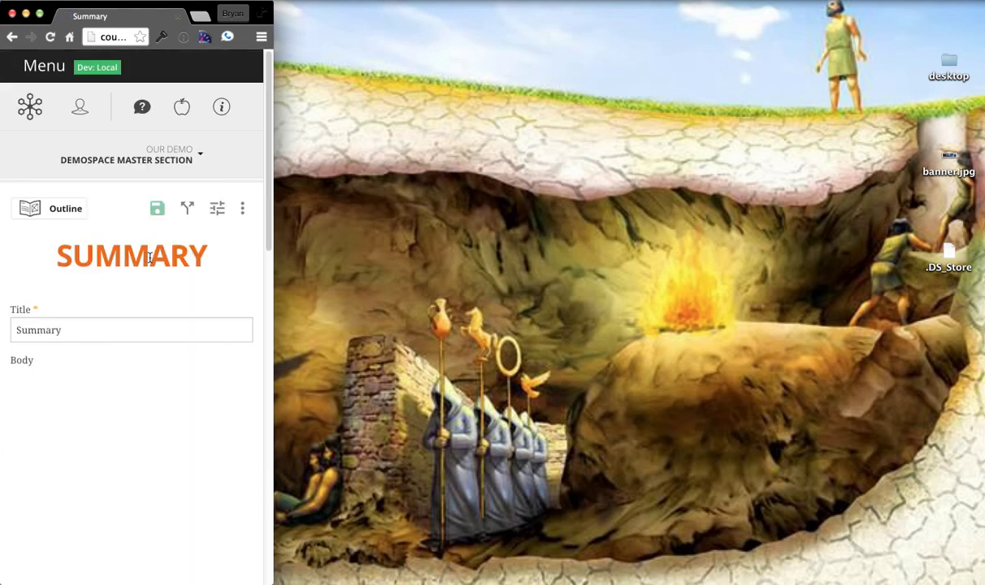
{"action": "scroll", "coordinate": [125, 235], "scroll_direction": "down", "scroll_amount": 5}
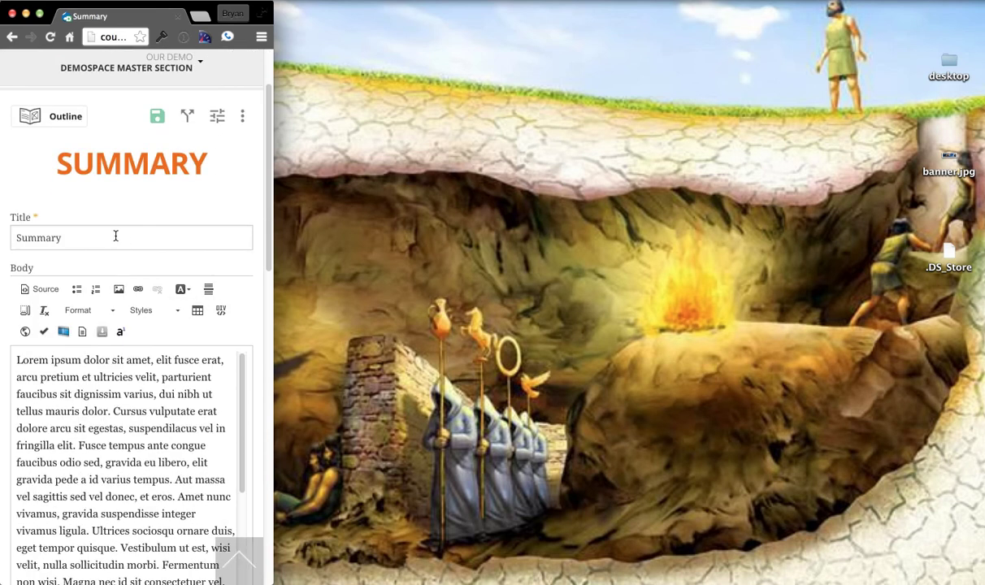
{"action": "scroll", "coordinate": [180, 183], "scroll_direction": "down", "scroll_amount": 10}
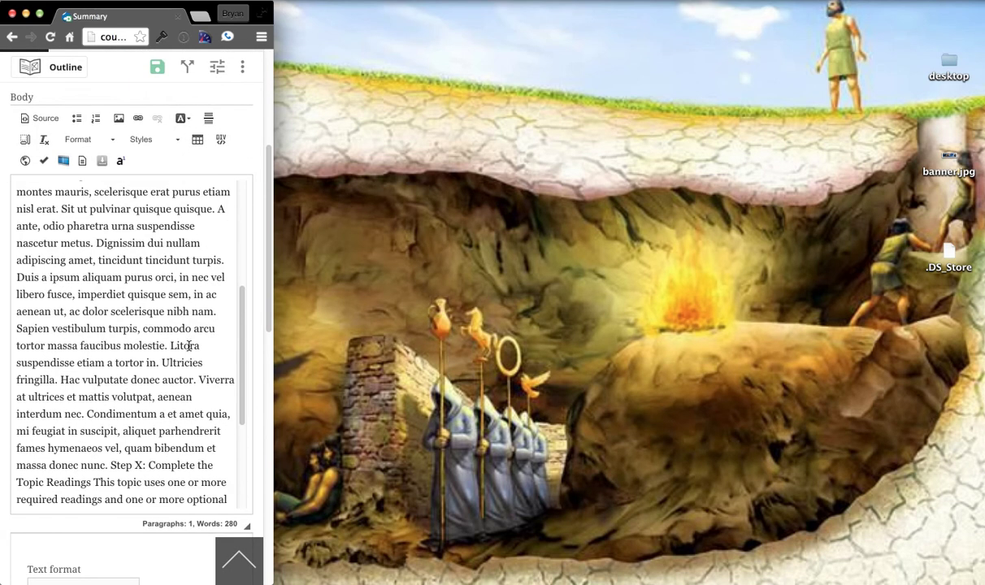
{"action": "scroll", "coordinate": [136, 291], "scroll_direction": "down", "scroll_amount": 7}
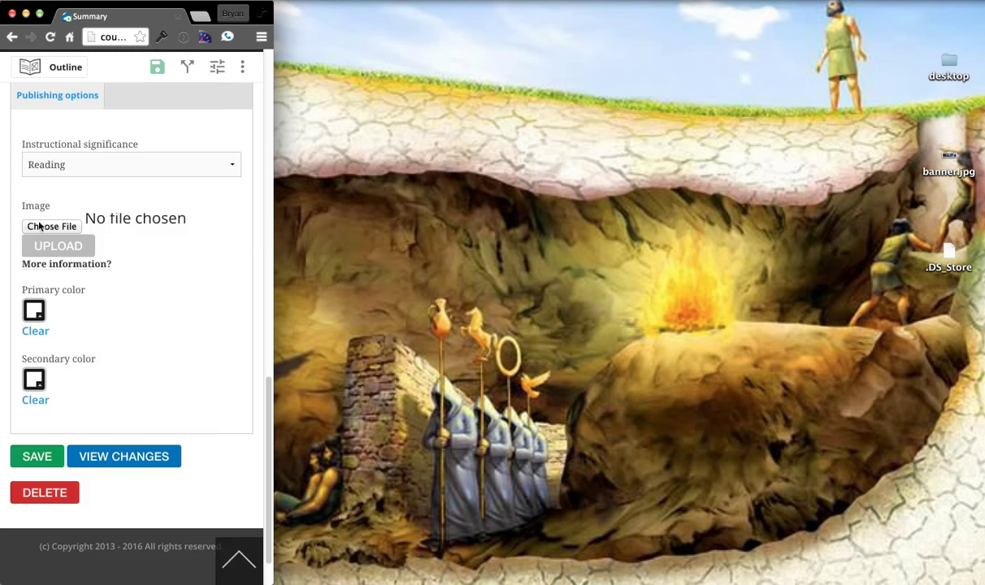
{"action": "scroll", "coordinate": [131, 268], "scroll_direction": "up", "scroll_amount": 5}
{"action": "scroll", "coordinate": [135, 370], "scroll_direction": "up", "scroll_amount": 12}
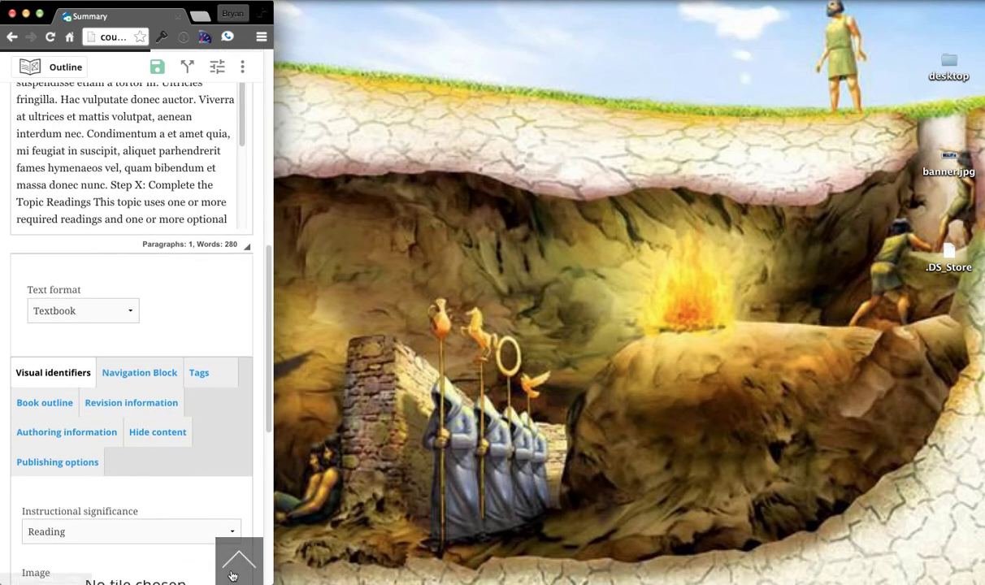
{"action": "left_click_drag", "start_coordinate": [276, 399], "coordinate": [982, 396]}
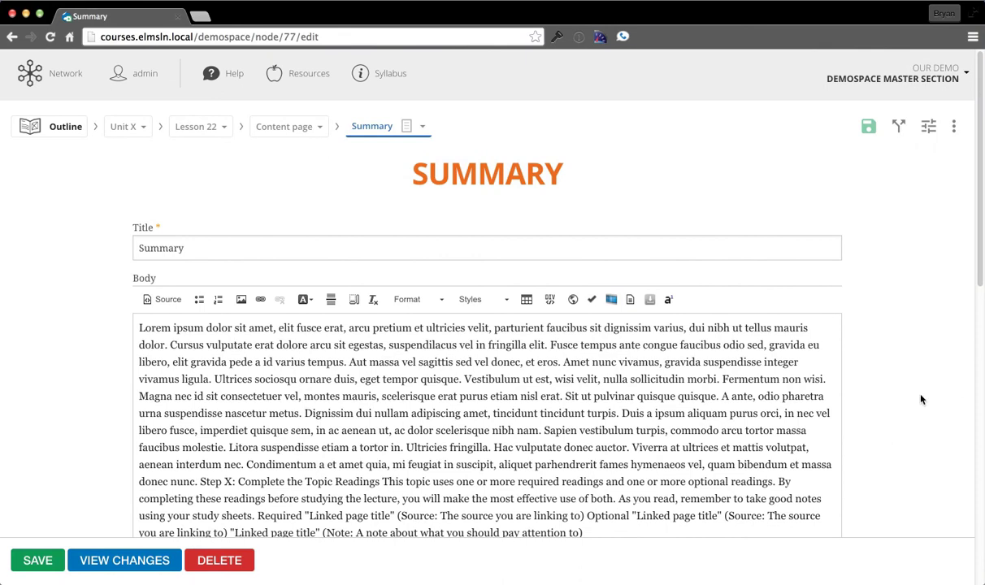
From the course home's Outline Designer, copy the Unit Outline book as 'Unit Outline -- Revision 2016'
{"action": "left_click", "coordinate": [62, 128]}
{"action": "left_click", "coordinate": [201, 146]}
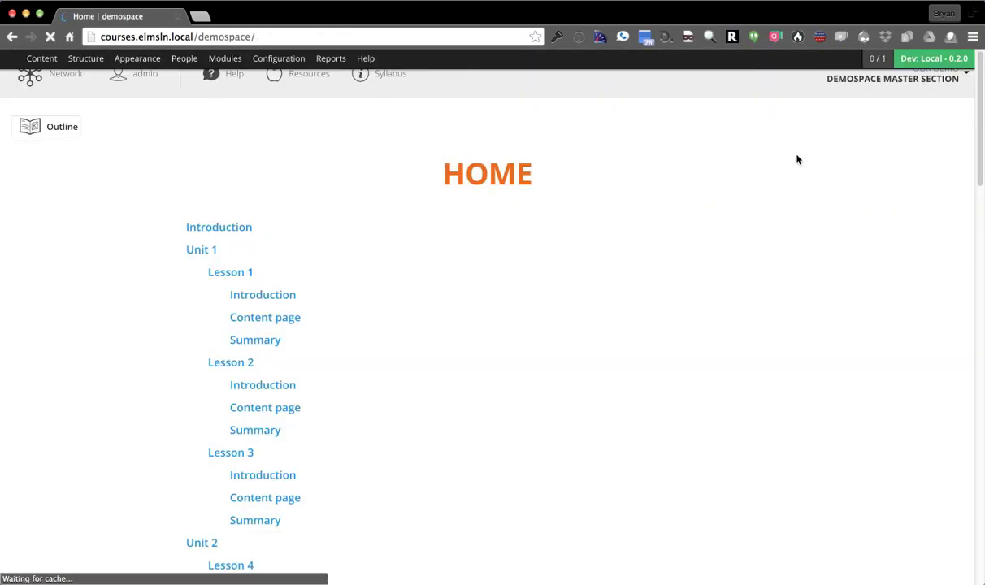
{"action": "left_click", "coordinate": [908, 85]}
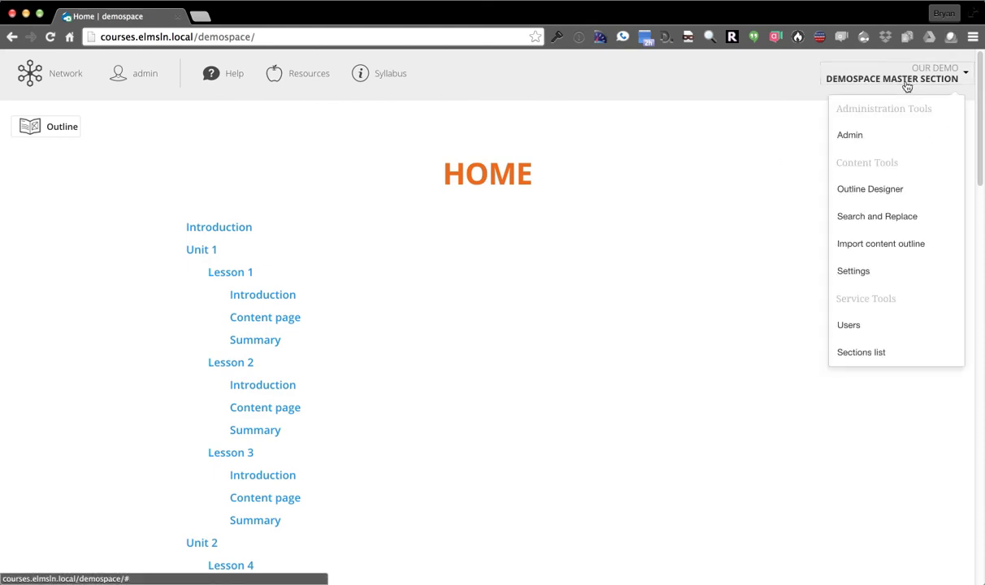
{"action": "left_click", "coordinate": [878, 194]}
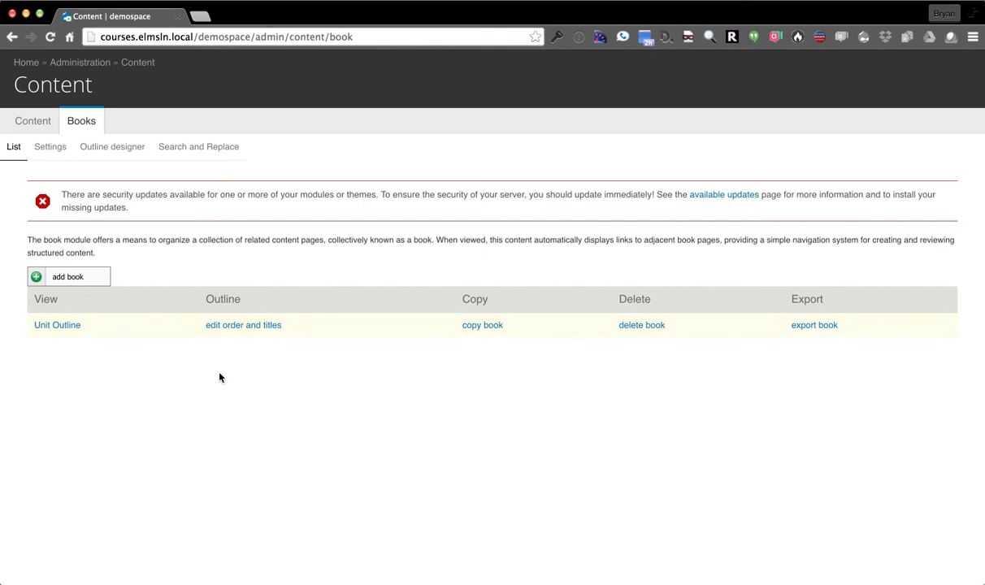
{"action": "left_click", "coordinate": [488, 328]}
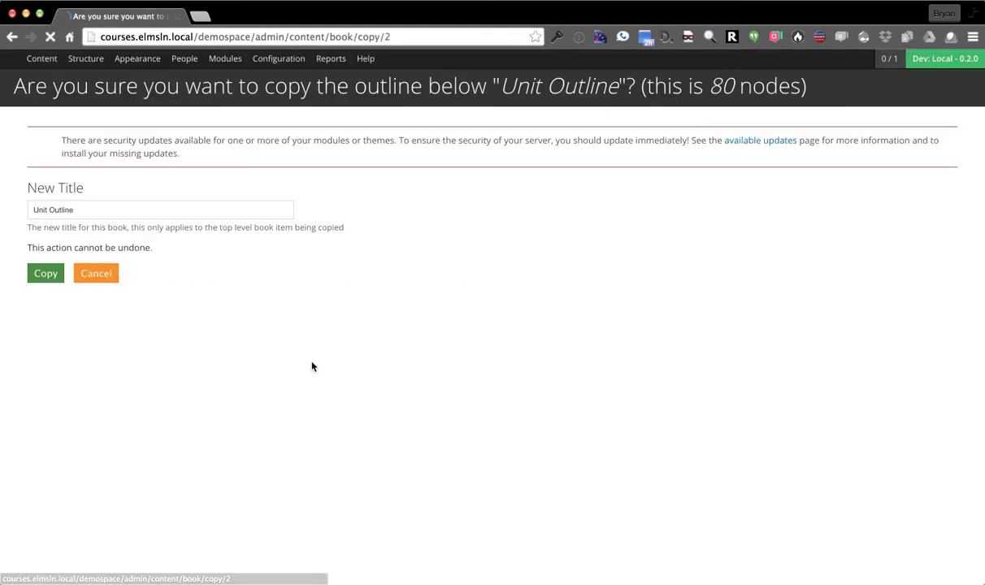
{"action": "left_click", "coordinate": [104, 209]}
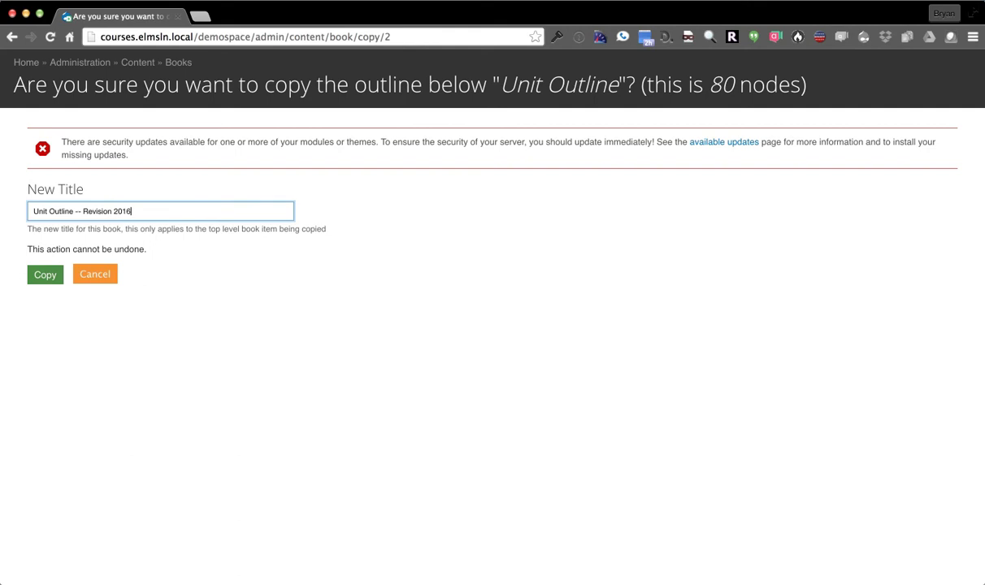
{"action": "left_click", "coordinate": [44, 276]}
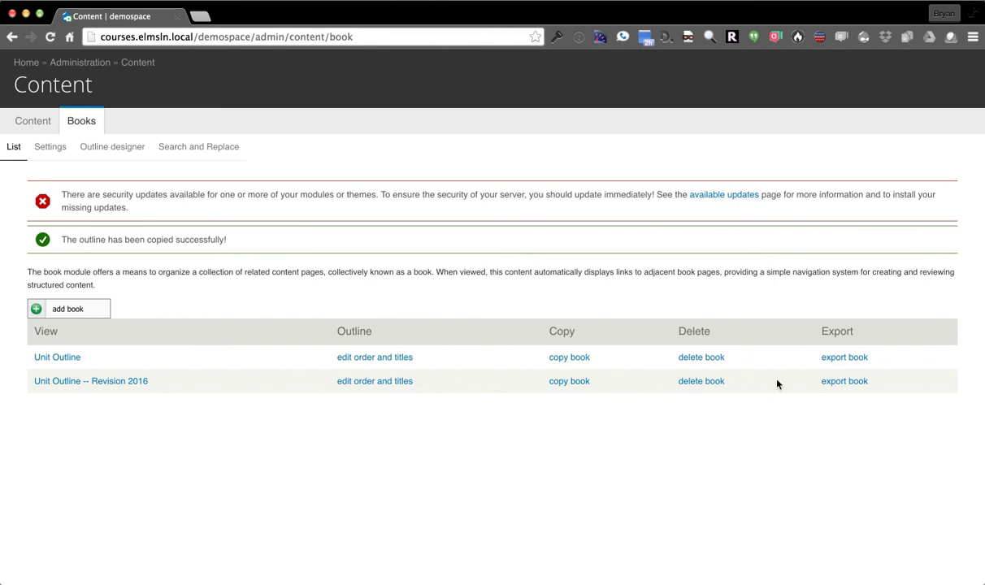
Inspect the Revision 2016 outline fully expanded, then return to the course home page
{"action": "left_click", "coordinate": [838, 359]}
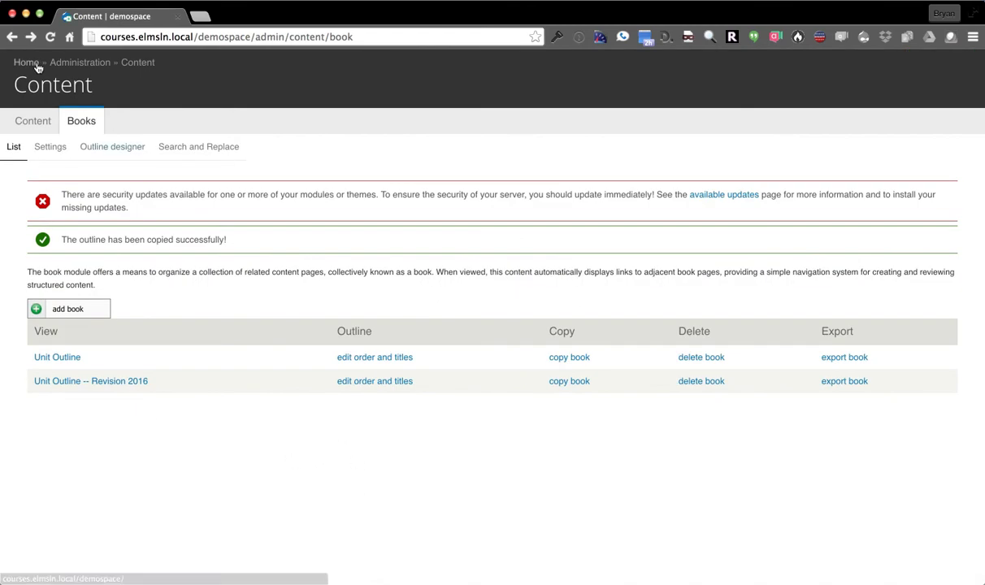
{"action": "left_click", "coordinate": [377, 382]}
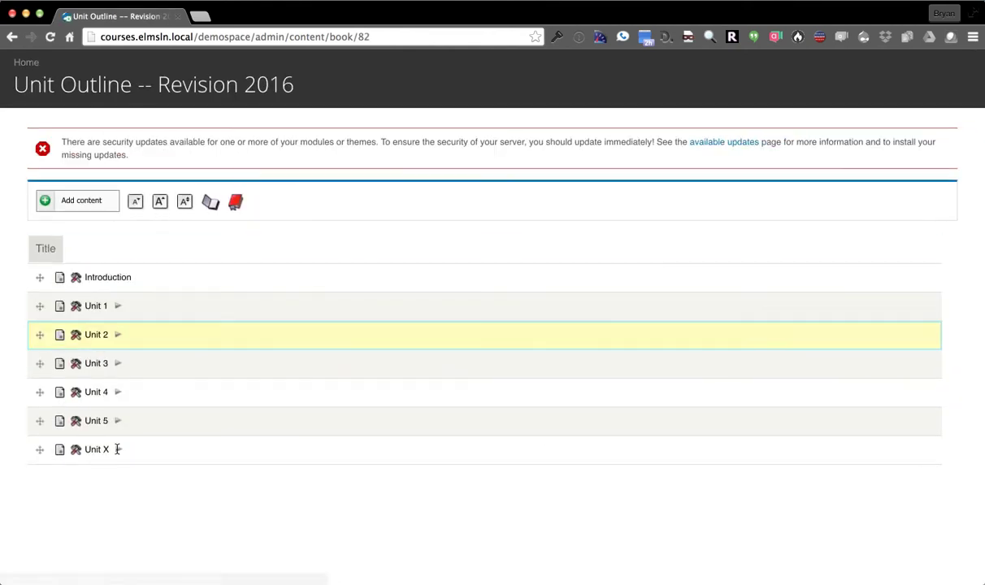
{"action": "left_click", "coordinate": [211, 203]}
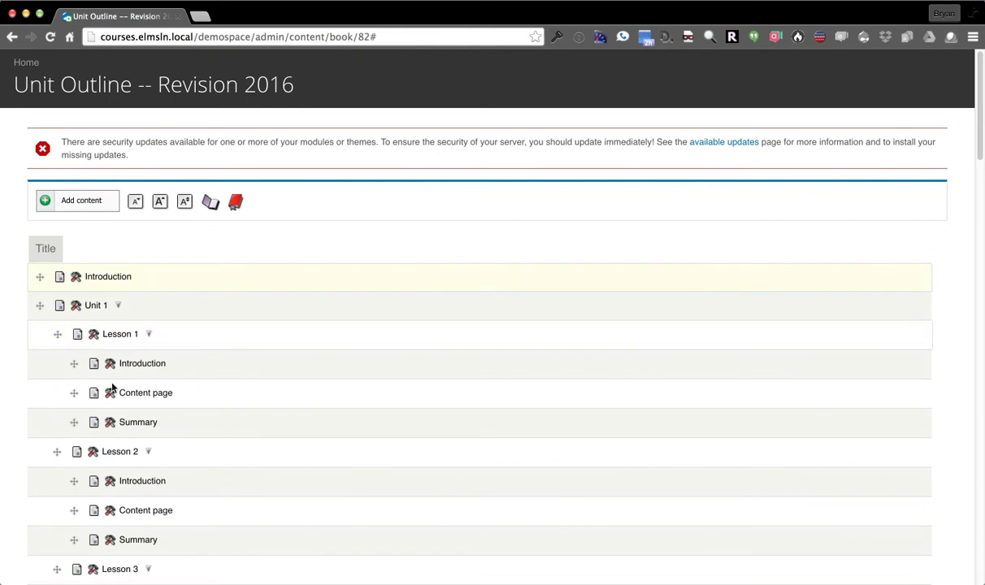
{"action": "left_click", "coordinate": [27, 64]}
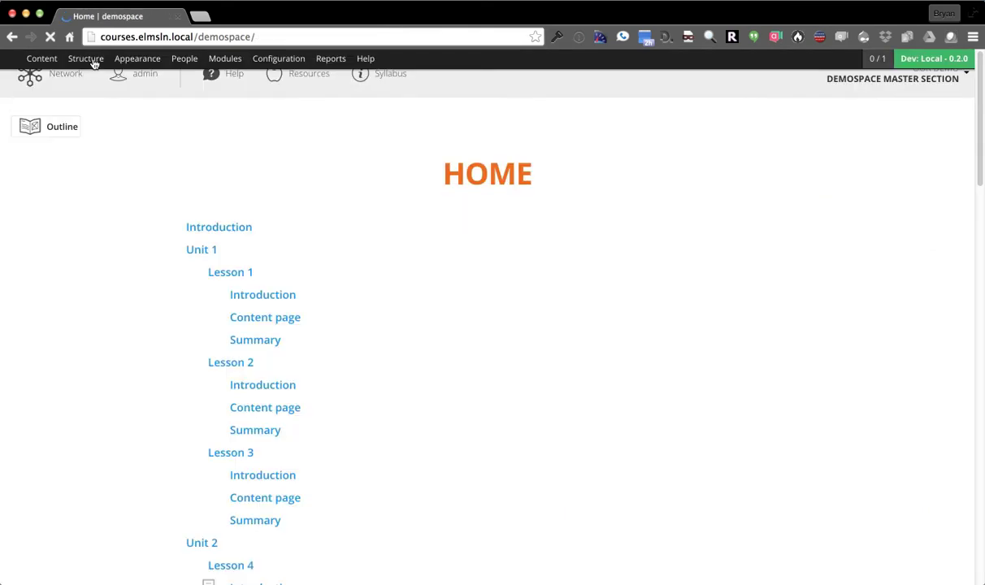
Edit the Master Section and assign it the 'Unit Outline -- Revision 2016' outline
{"action": "left_click", "coordinate": [866, 81]}
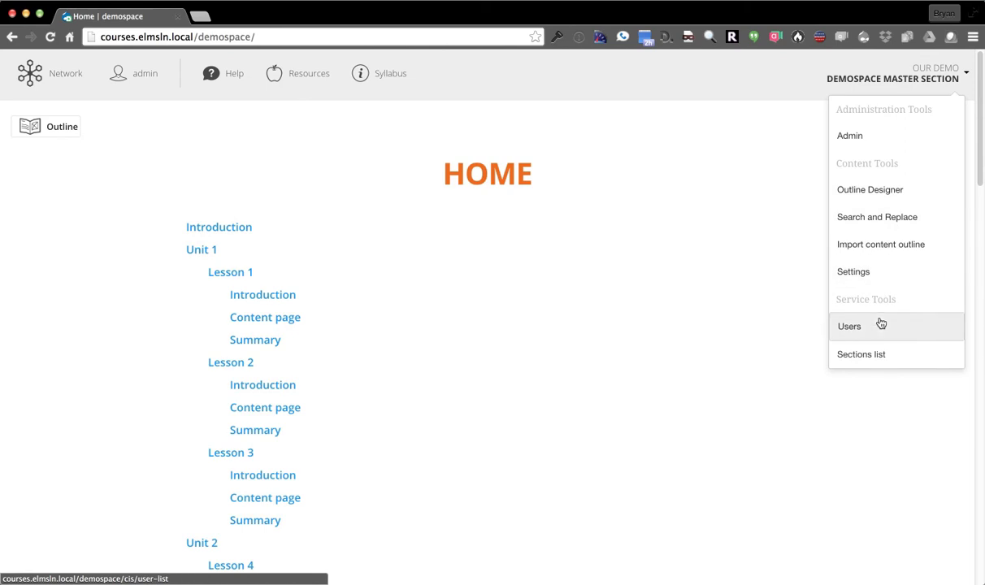
{"action": "left_click", "coordinate": [881, 362]}
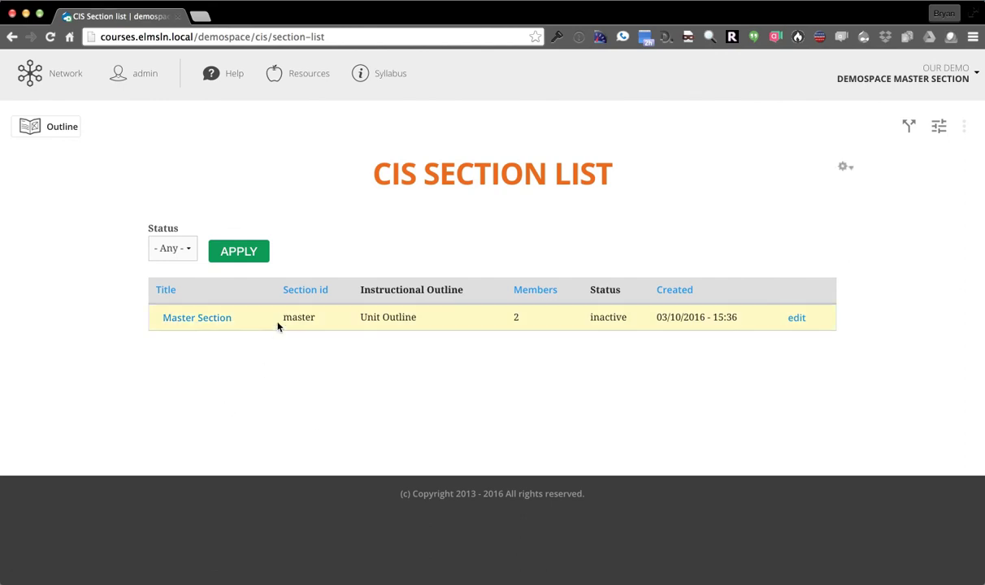
{"action": "left_click", "coordinate": [310, 366]}
{"action": "double_click", "coordinate": [370, 317]}
{"action": "left_click", "coordinate": [407, 318]}
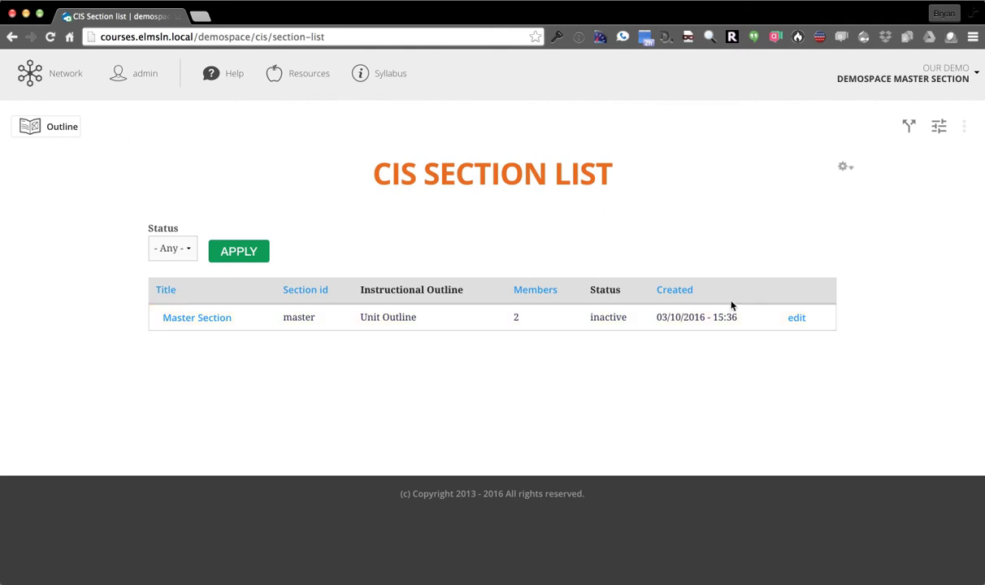
{"action": "left_click", "coordinate": [799, 319]}
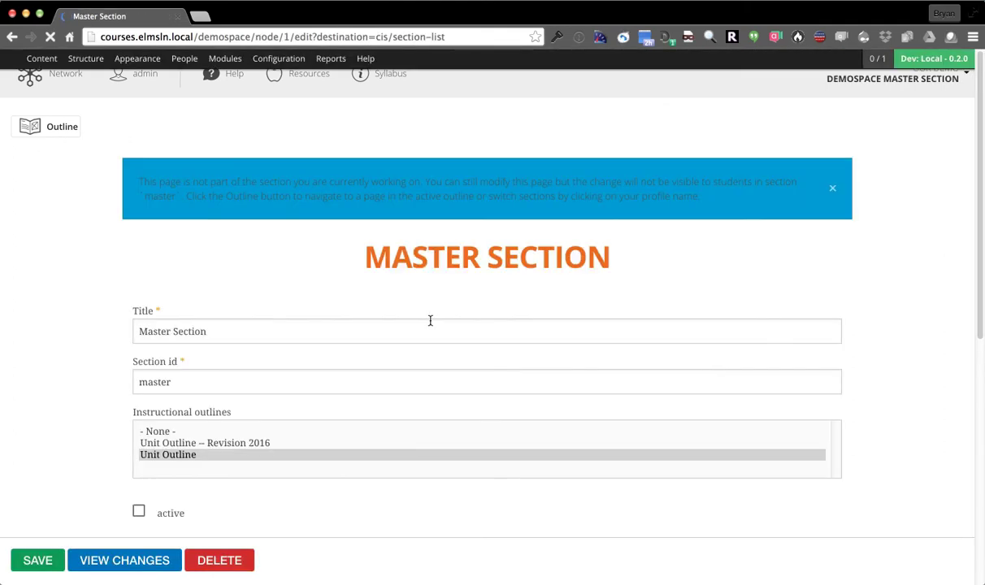
{"action": "scroll", "coordinate": [62, 274], "scroll_direction": "down", "scroll_amount": 2}
{"action": "scroll", "coordinate": [92, 334], "scroll_direction": "down", "scroll_amount": 2}
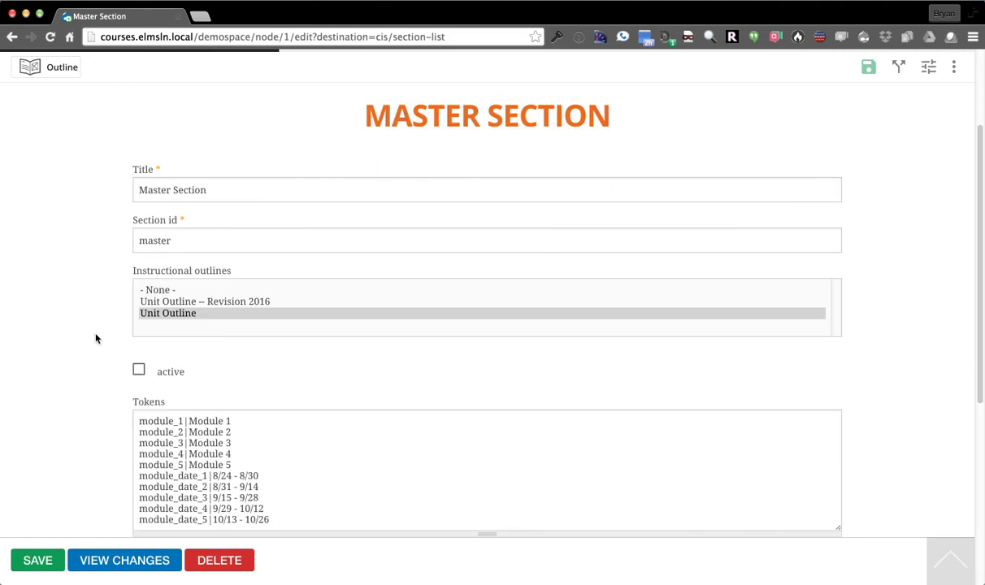
{"action": "left_click", "coordinate": [227, 304]}
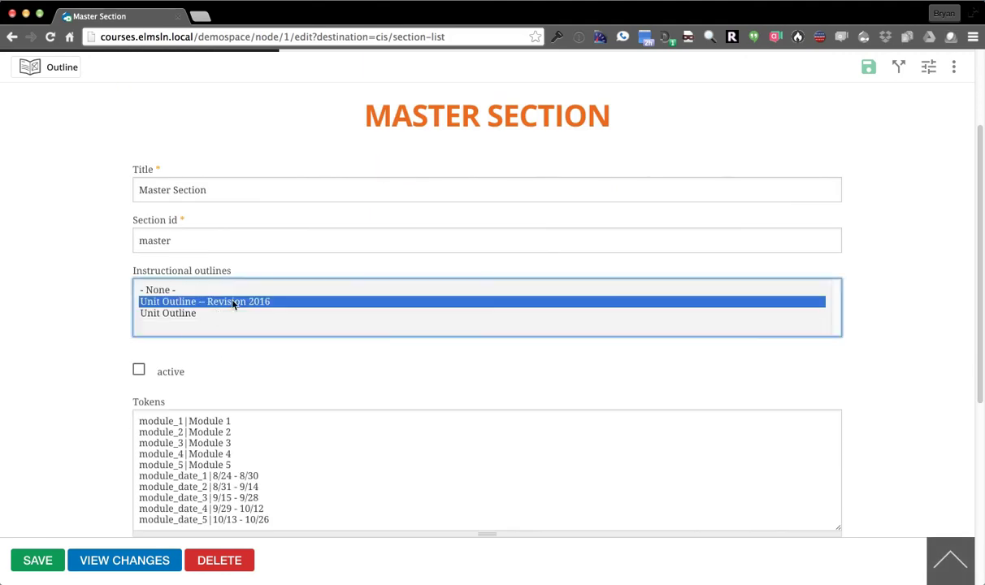
Change the module_1 token label to 'Cool Stuff Token' and save the Master Section
{"action": "scroll", "coordinate": [44, 317], "scroll_direction": "down", "scroll_amount": 4}
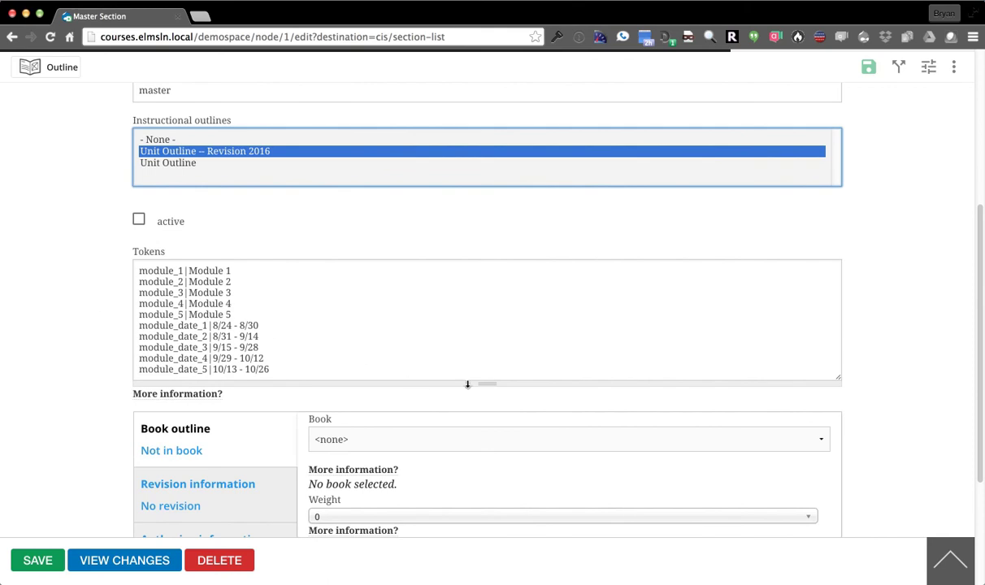
{"action": "left_click_drag", "start_coordinate": [486, 383], "coordinate": [472, 477]}
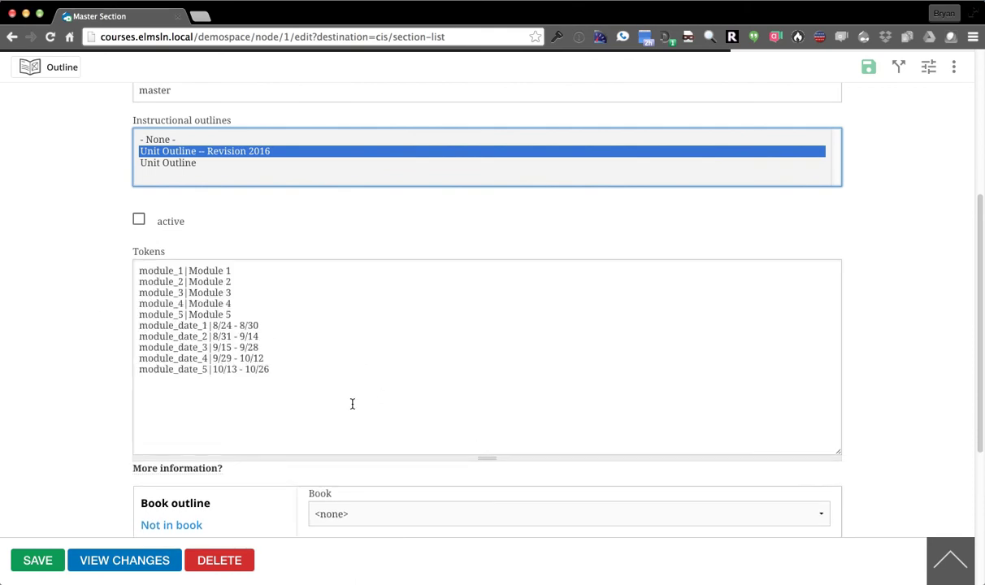
{"action": "left_click", "coordinate": [155, 287]}
{"action": "double_click", "coordinate": [147, 272]}
{"action": "left_click", "coordinate": [180, 272]}
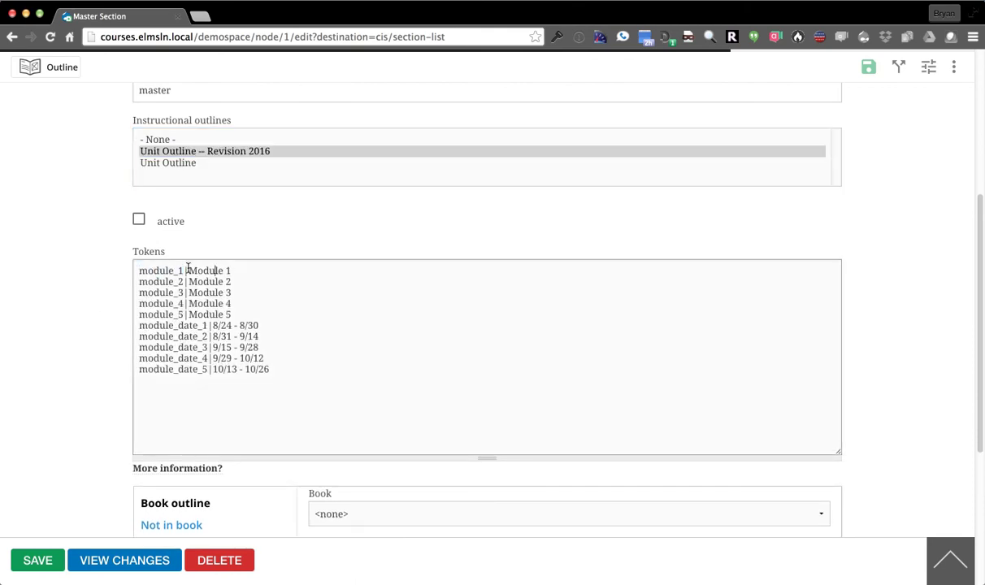
{"action": "left_click_drag", "start_coordinate": [232, 271], "coordinate": [189, 271]}
{"action": "key", "text": "BackSpace"}
{"action": "left_click", "coordinate": [29, 560]}
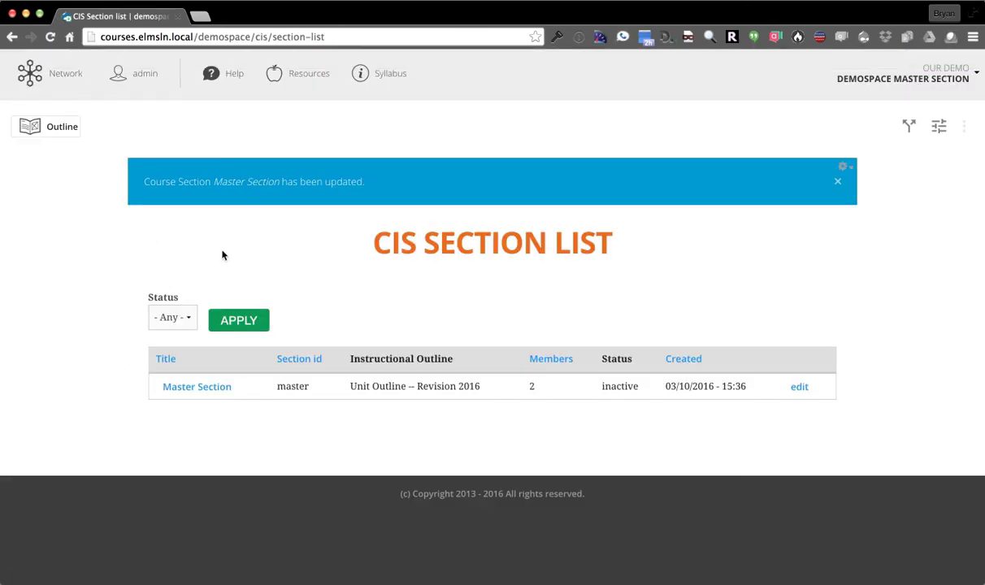
Return to the course home page and open Lesson 1
{"action": "left_click", "coordinate": [56, 128]}
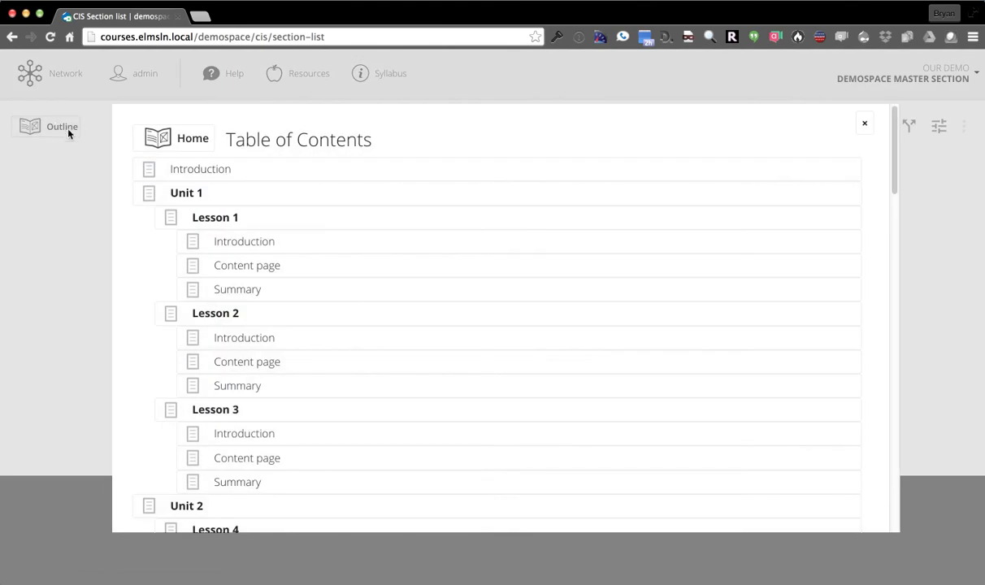
{"action": "left_click", "coordinate": [176, 141]}
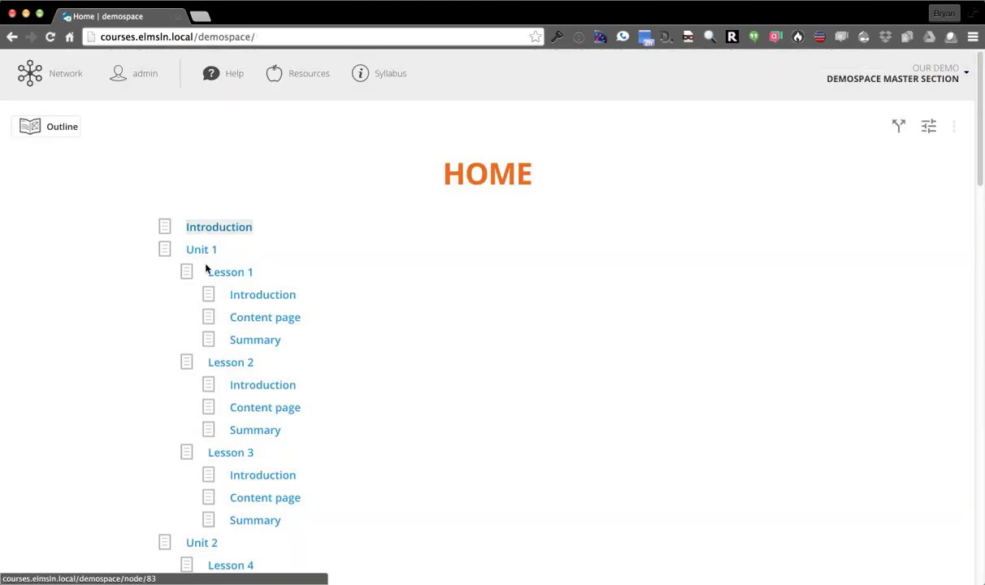
{"action": "left_click", "coordinate": [215, 275]}
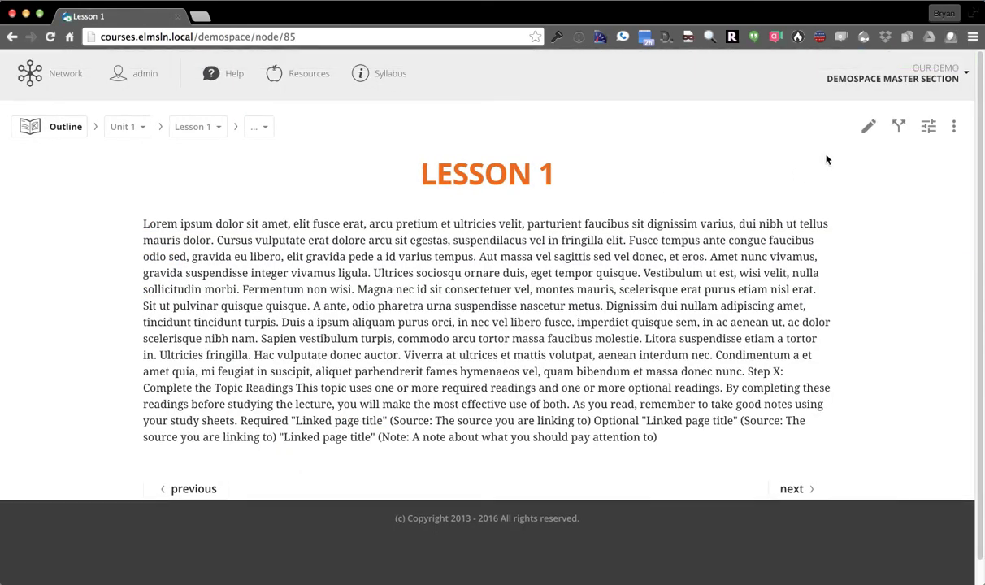
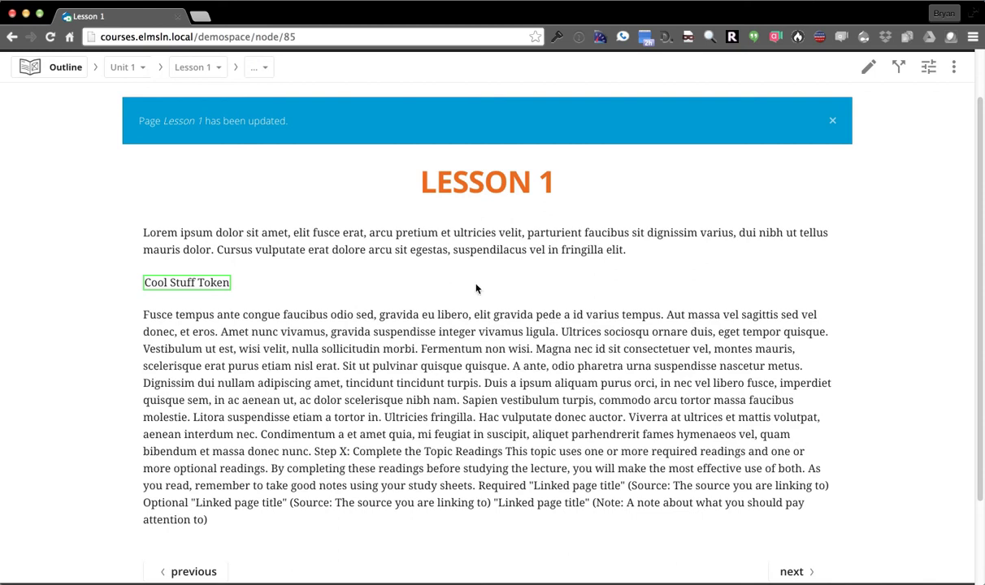
Dismiss the lesson-updated notice at the top of Lesson 1
{"action": "scroll", "coordinate": [270, 379], "scroll_direction": "up", "scroll_amount": 1}
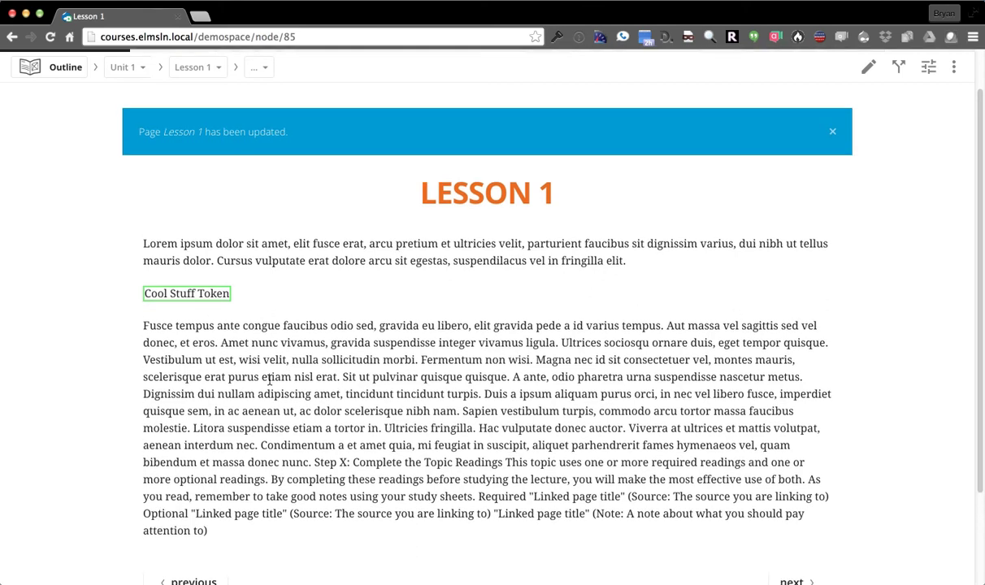
{"action": "scroll", "coordinate": [270, 379], "scroll_direction": "up", "scroll_amount": 3}
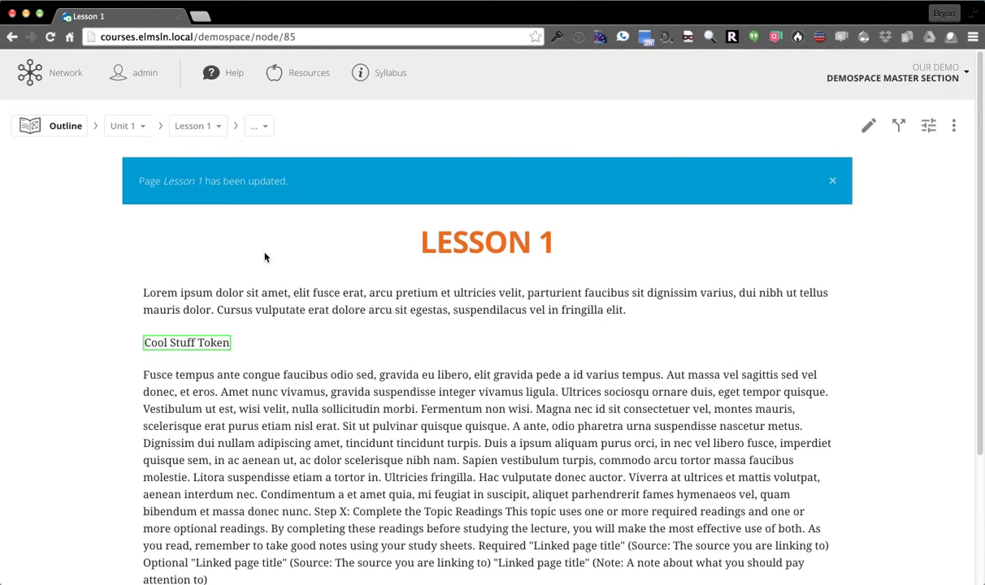
{"action": "left_click", "coordinate": [833, 182]}
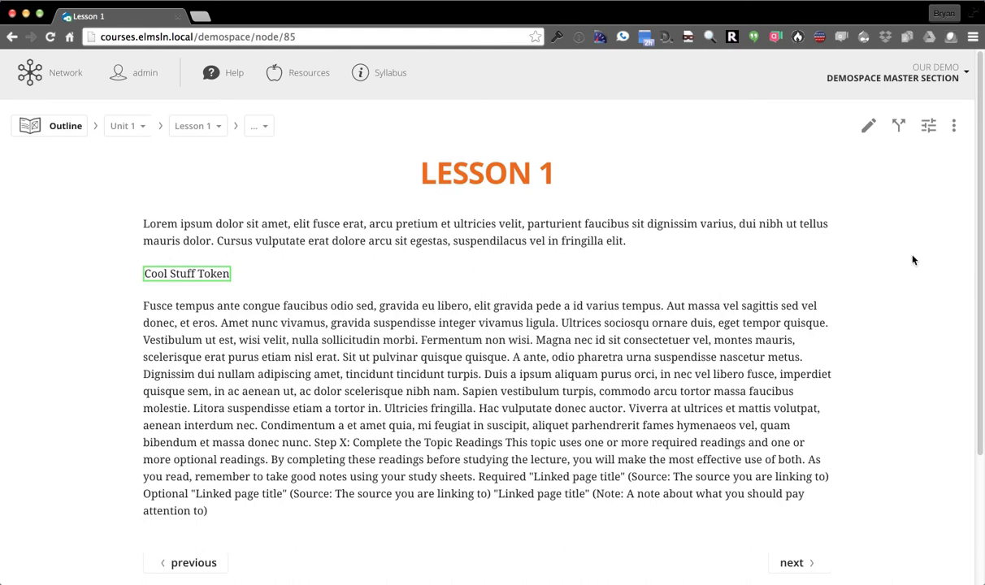
Select Lesson 1's Instructional significance shortcode under Share's individual fields, then close the dialog
{"action": "left_click", "coordinate": [899, 128]}
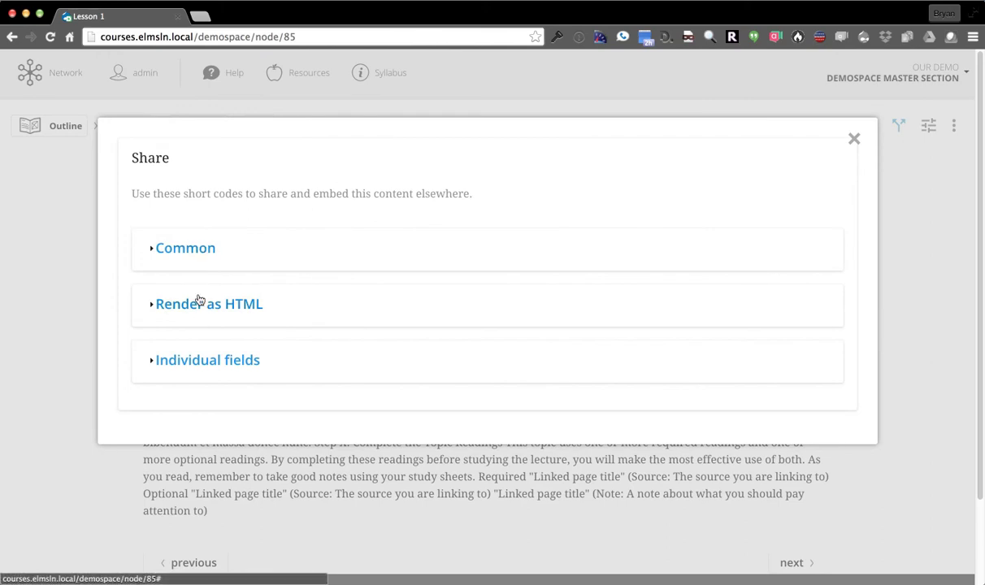
{"action": "left_click", "coordinate": [198, 361]}
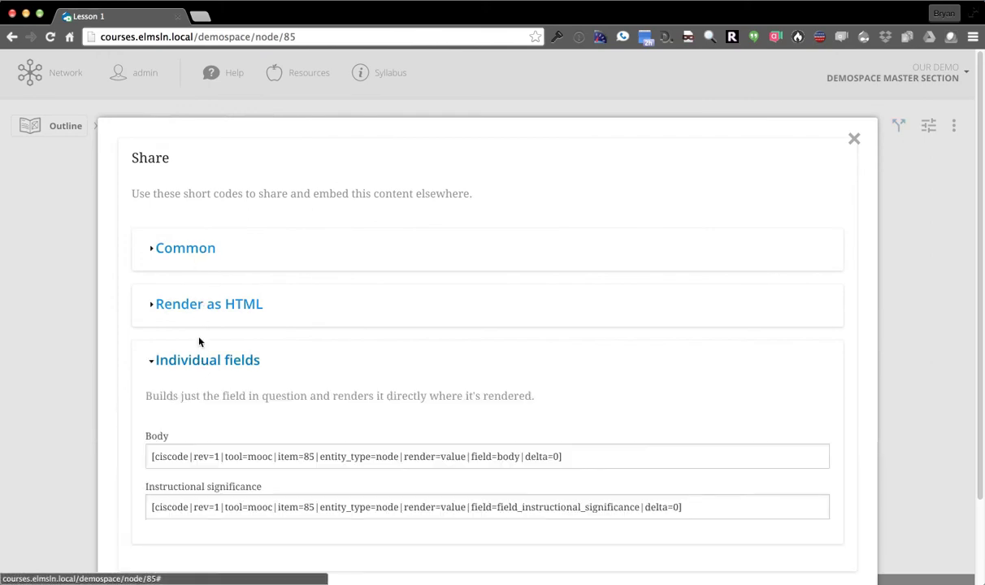
{"action": "scroll", "coordinate": [207, 358], "scroll_direction": "down", "scroll_amount": 2}
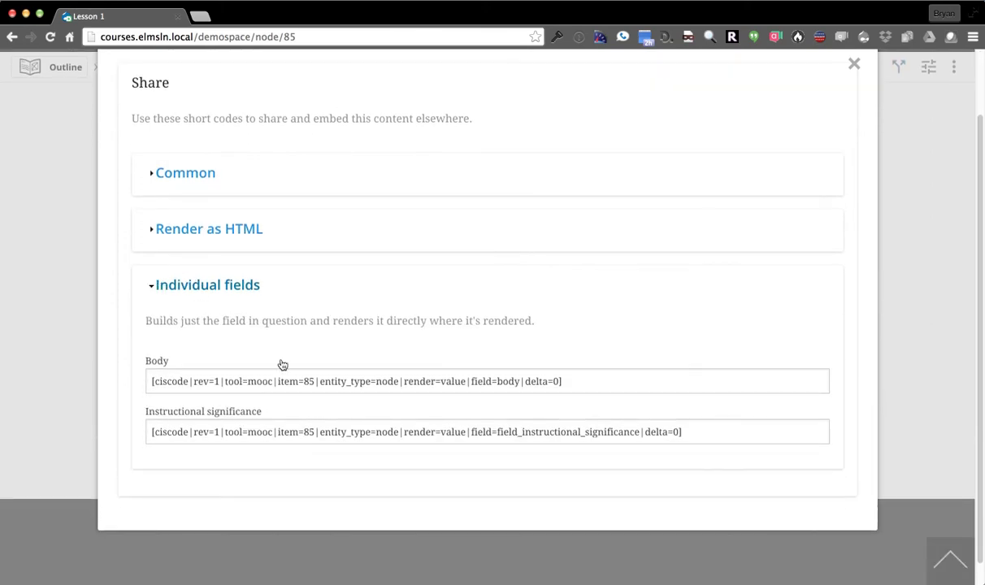
{"action": "left_click", "coordinate": [288, 432]}
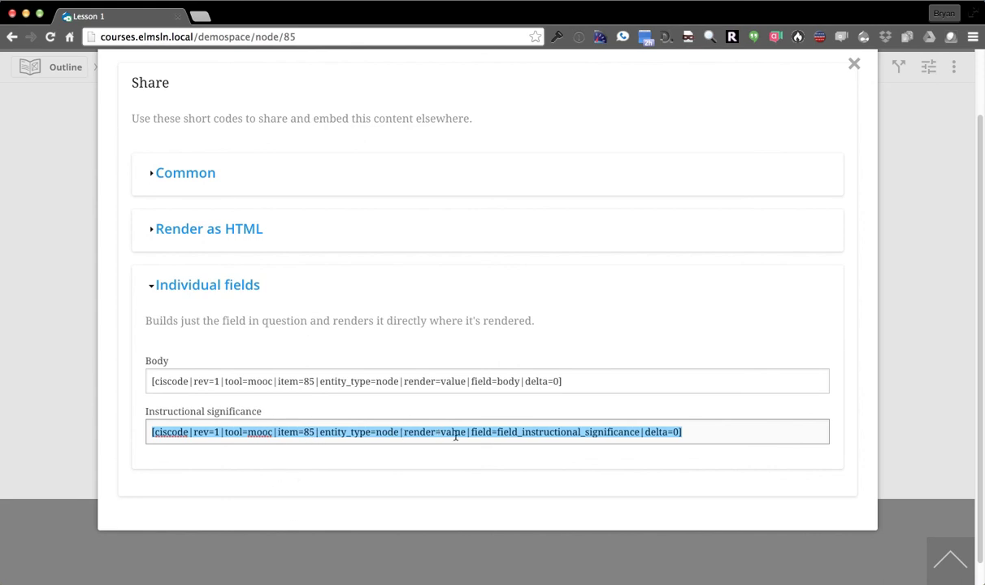
{"action": "left_click_drag", "start_coordinate": [506, 441], "coordinate": [512, 435]}
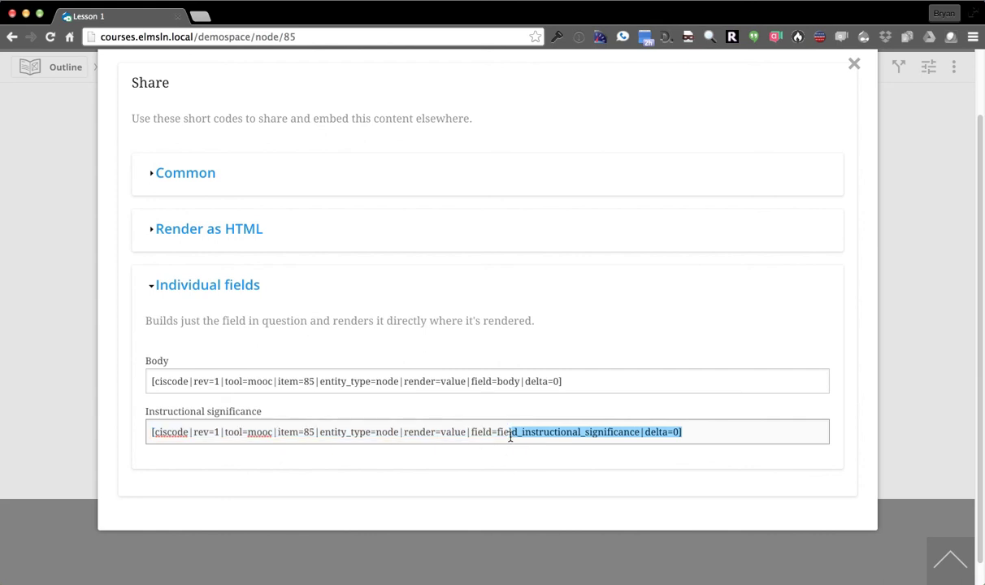
{"action": "left_click", "coordinate": [854, 63]}
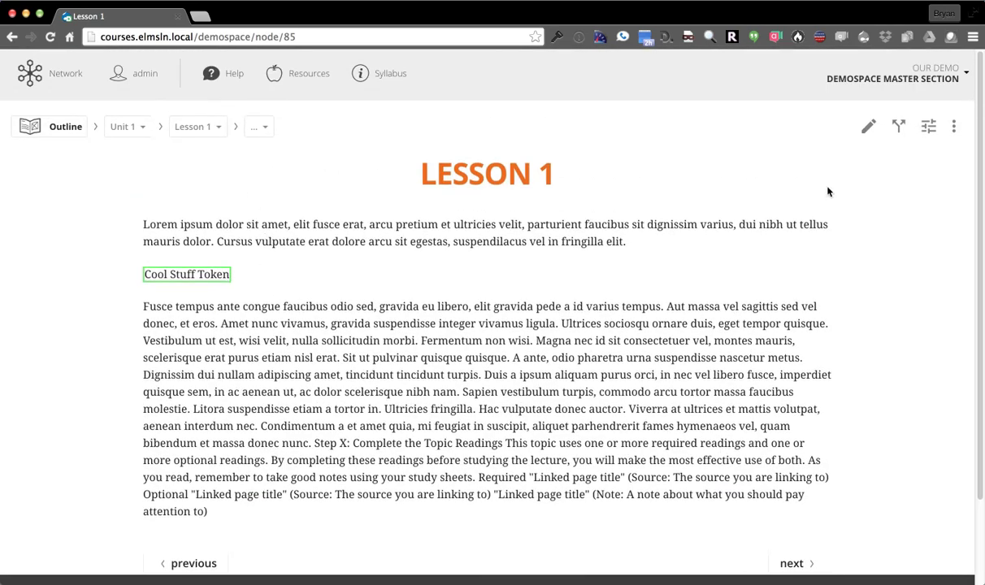
Change Lesson 1's Instructional significance to Quiz and save the lesson
{"action": "left_click", "coordinate": [868, 126]}
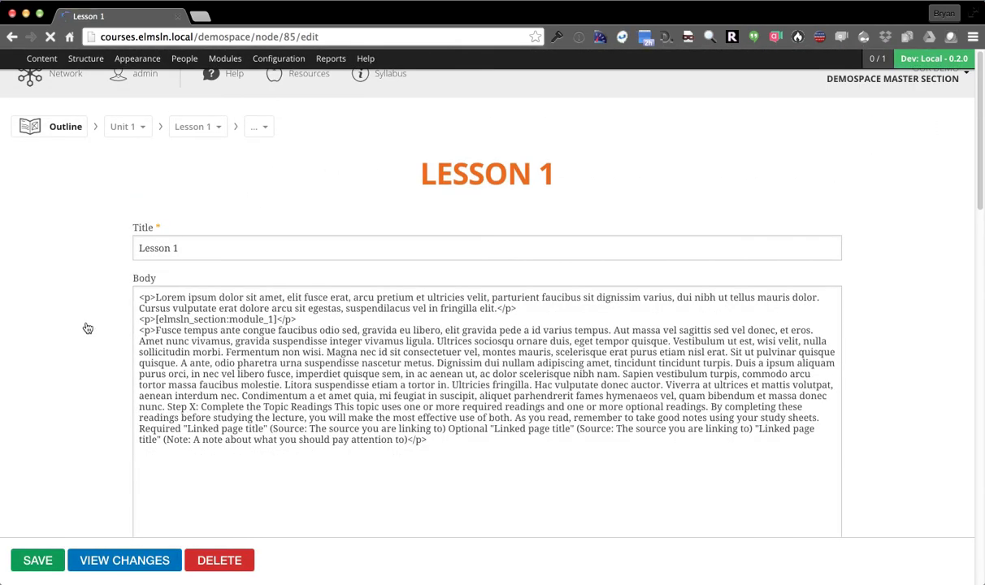
{"action": "scroll", "coordinate": [85, 319], "scroll_direction": "down", "scroll_amount": 10}
{"action": "scroll", "coordinate": [81, 309], "scroll_direction": "down", "scroll_amount": 2}
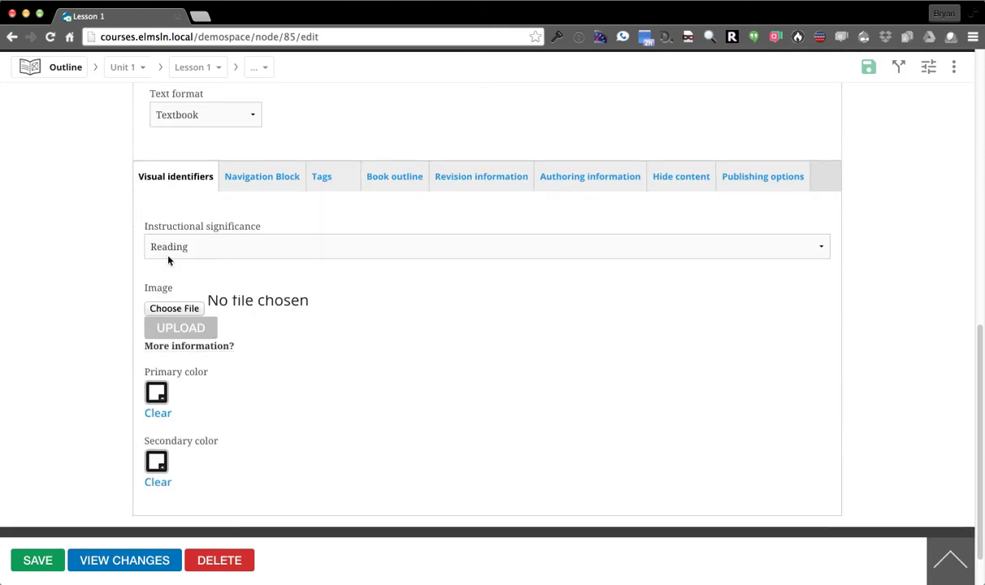
{"action": "left_click", "coordinate": [175, 248]}
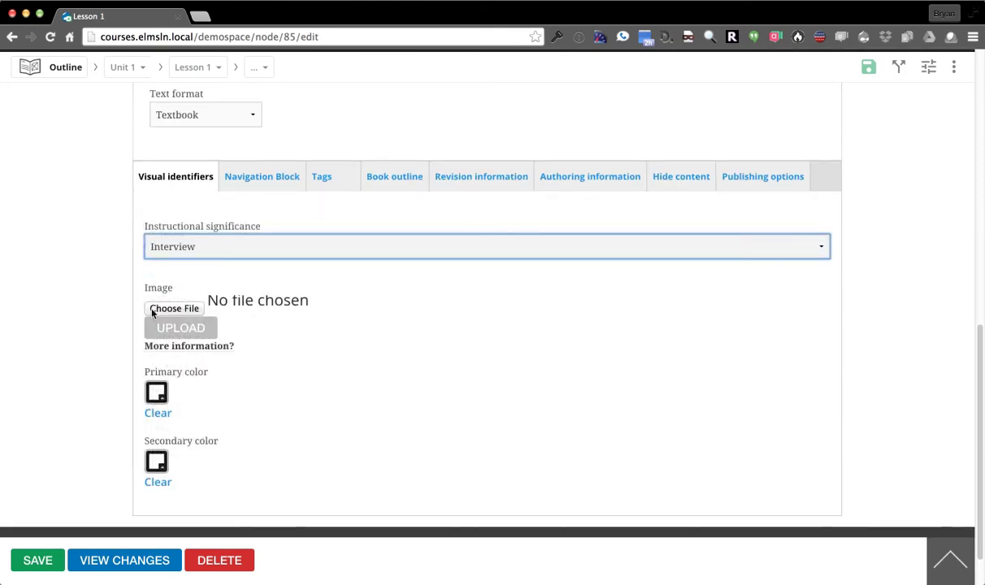
{"action": "left_click", "coordinate": [228, 247]}
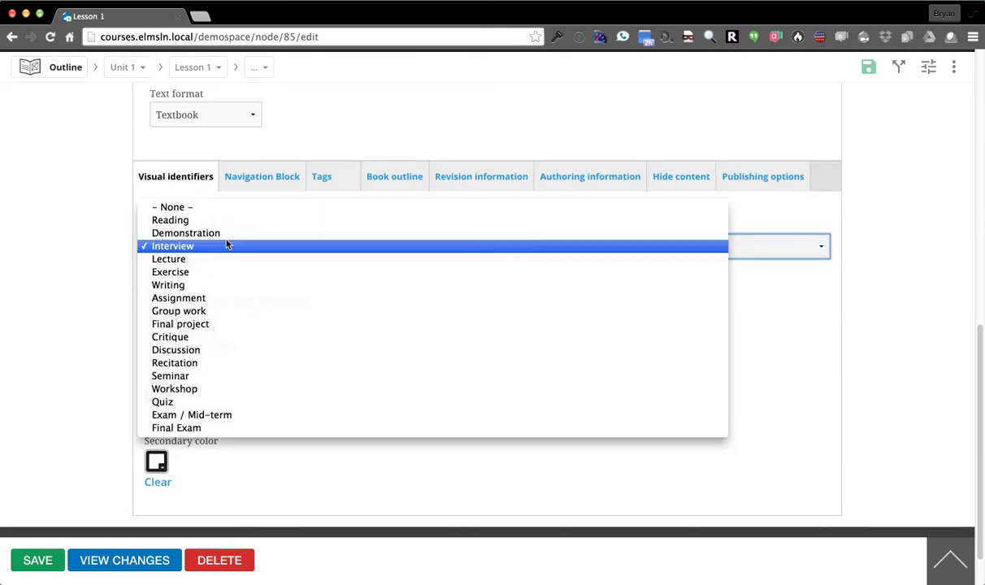
{"action": "left_click", "coordinate": [207, 402]}
{"action": "left_click", "coordinate": [36, 559]}
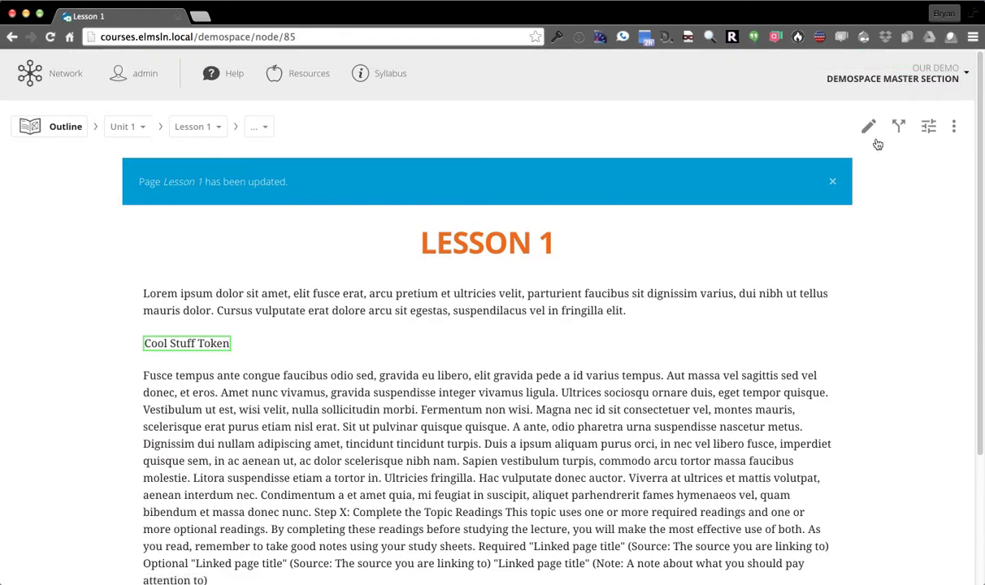
Copy the Instructional significance shortcode from Share's individual fields and close the dialog
{"action": "left_click", "coordinate": [898, 128]}
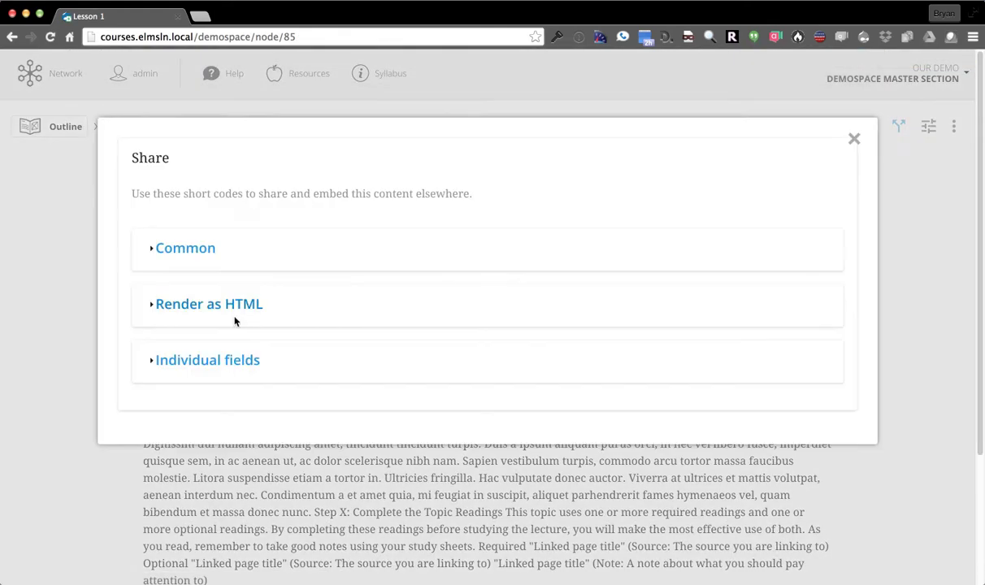
{"action": "left_click", "coordinate": [206, 358]}
{"action": "scroll", "coordinate": [219, 390], "scroll_direction": "down", "scroll_amount": 2}
{"action": "left_click", "coordinate": [265, 420]}
{"action": "key", "text": "super+c"}
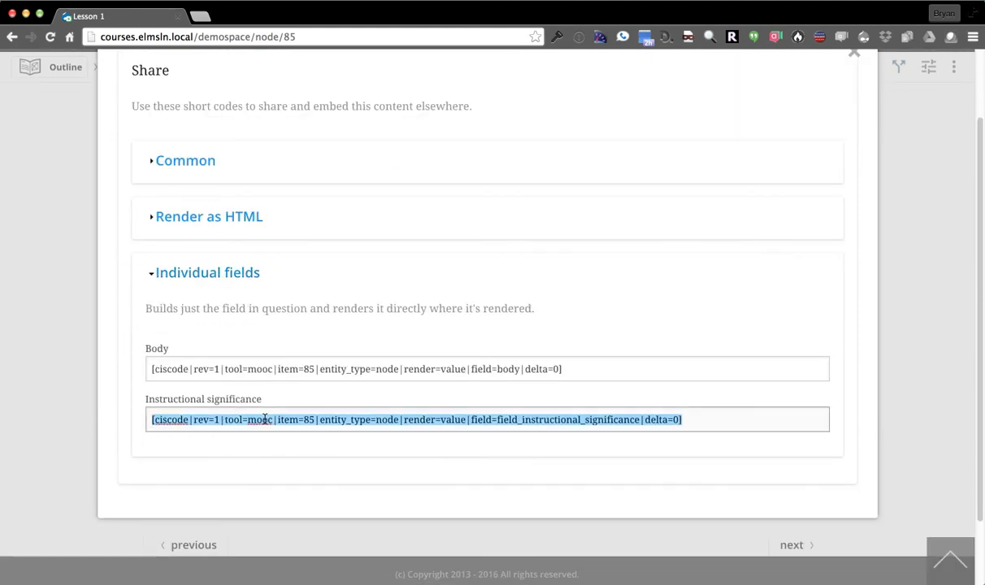
{"action": "scroll", "coordinate": [46, 254], "scroll_direction": "up", "scroll_amount": 2}
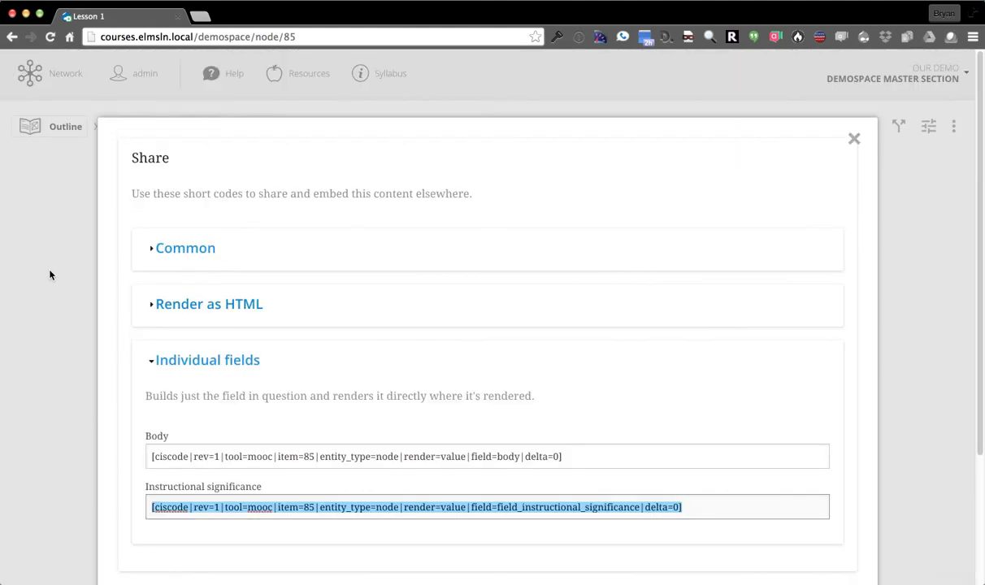
{"action": "left_click", "coordinate": [47, 255]}
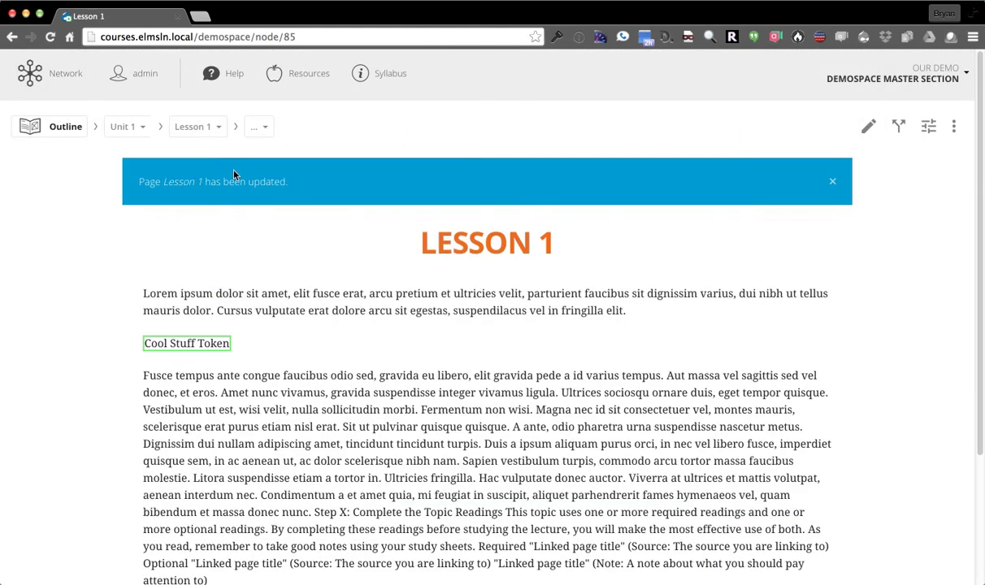
Navigate through the unit breadcrumbs to the course's Introduction page
{"action": "left_click", "coordinate": [196, 126]}
{"action": "left_click", "coordinate": [124, 127]}
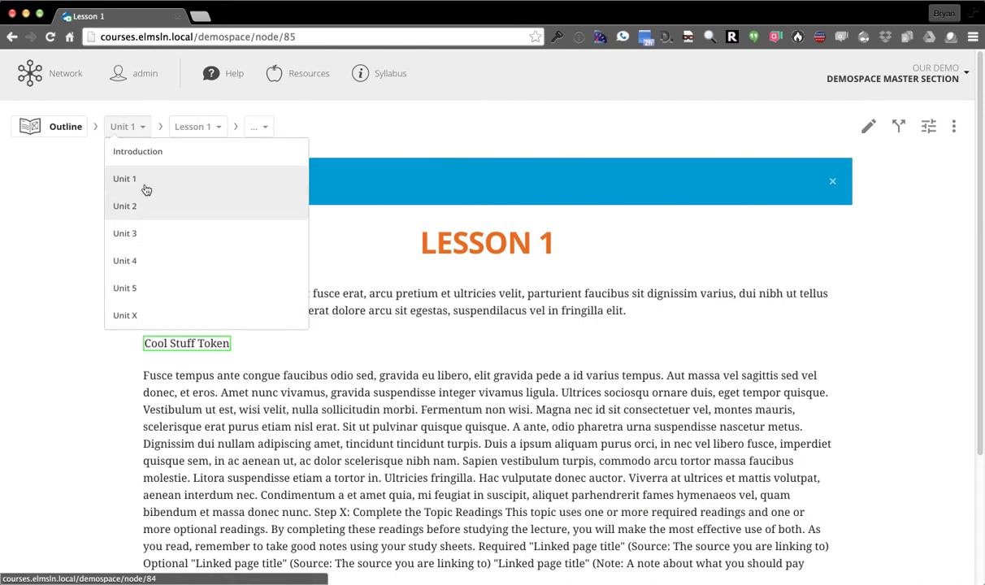
{"action": "left_click", "coordinate": [150, 156]}
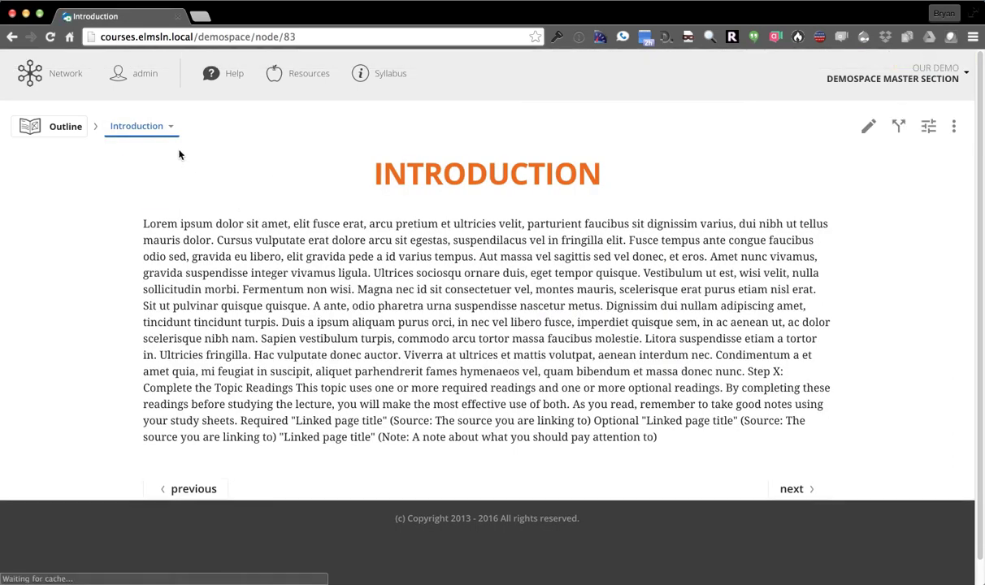
{"action": "left_click", "coordinate": [161, 127]}
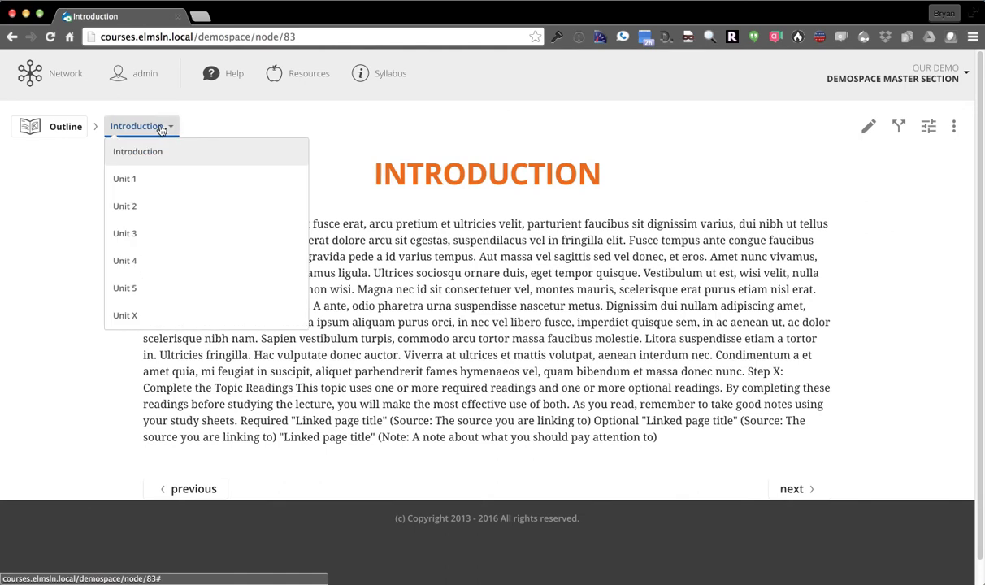
Append 'As you will see in the following lesson, you have to take a' plus the pasted shortcode, then save
{"action": "left_click", "coordinate": [869, 126]}
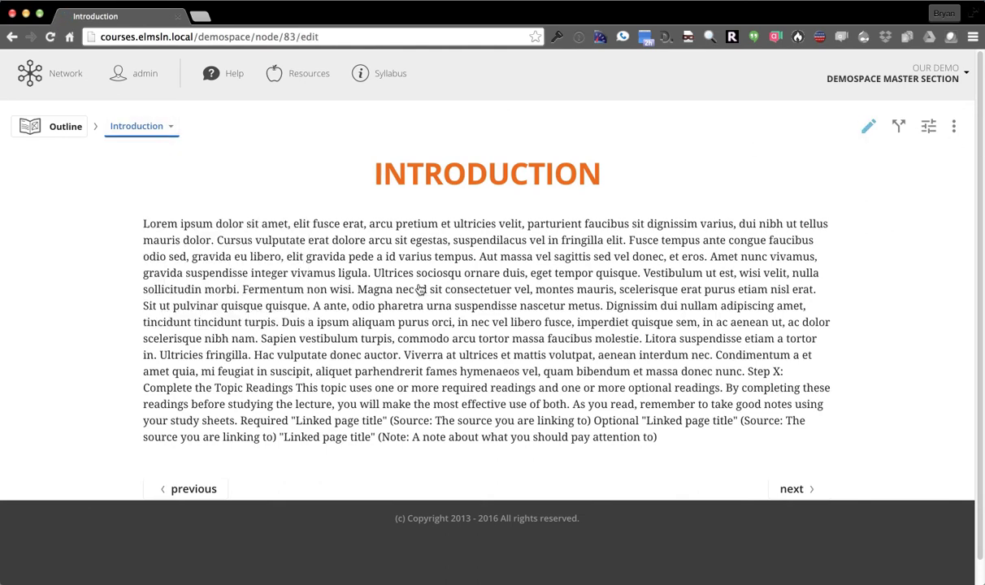
{"action": "scroll", "coordinate": [63, 374], "scroll_direction": "down", "scroll_amount": 3}
{"action": "left_click", "coordinate": [645, 407]}
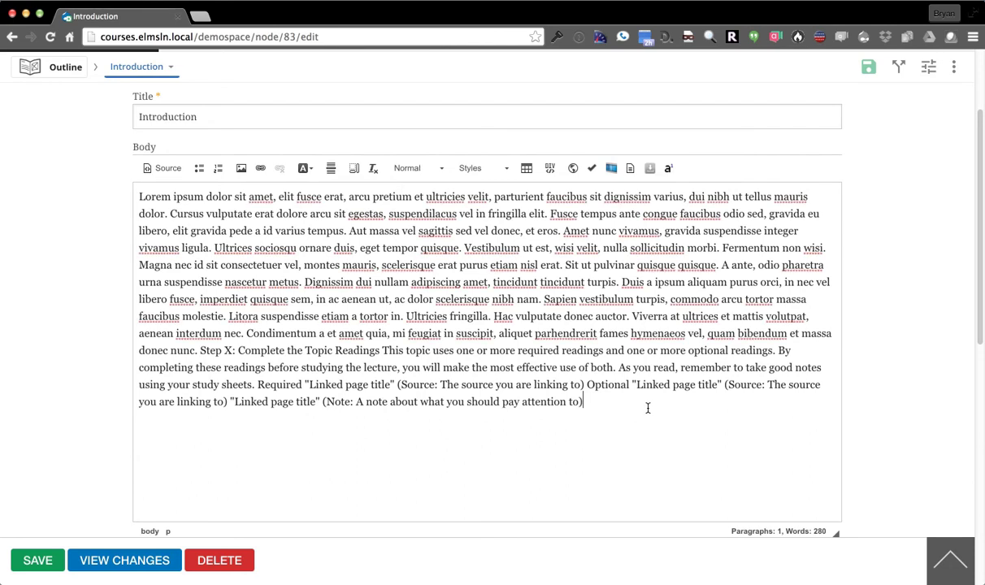
{"action": "key", "text": "Return"}
{"action": "type", "text": "As you will see in the f"}
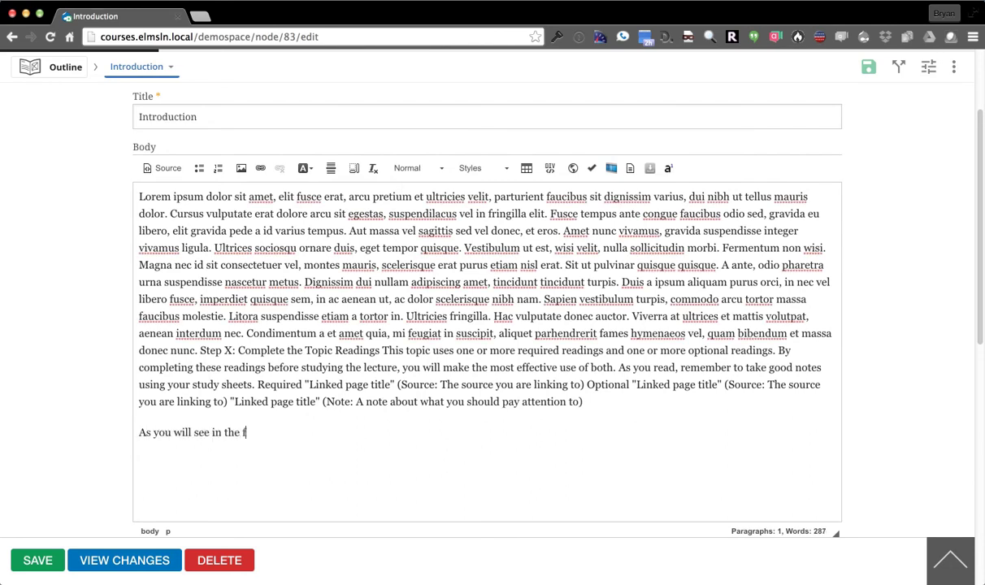
{"action": "type", "text": "ollowing lesson, you "}
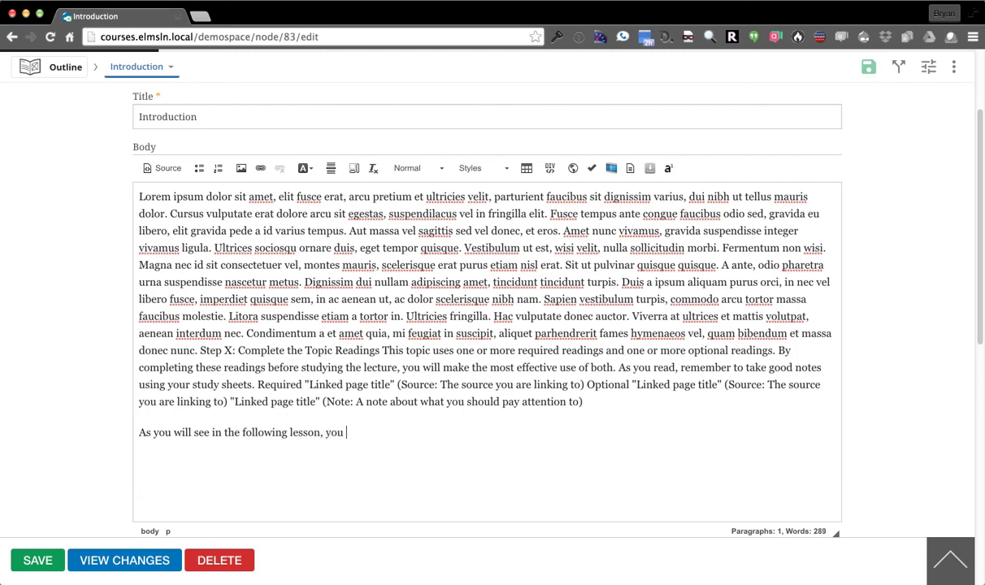
{"action": "type", "text": "have to take a"}
{"action": "key", "text": "super+v"}
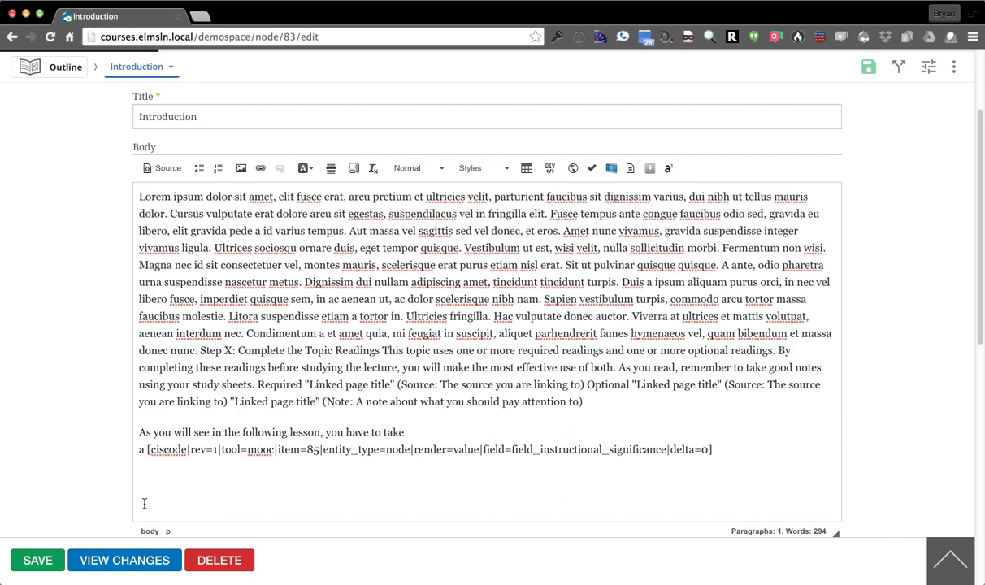
{"action": "left_click", "coordinate": [36, 561]}
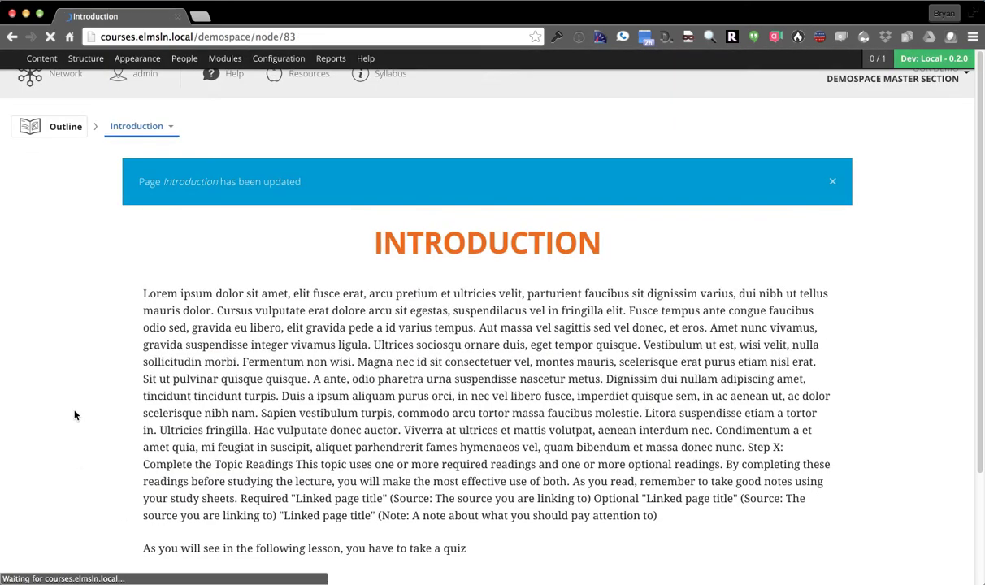
Check that the saved closing sentence ends with the embedded word 'quiz'
{"action": "scroll", "coordinate": [43, 408], "scroll_direction": "down", "scroll_amount": 2}
{"action": "left_click_drag", "start_coordinate": [141, 457], "coordinate": [417, 469]}
{"action": "left_click", "coordinate": [430, 471]}
{"action": "double_click", "coordinate": [459, 458]}
{"action": "left_click", "coordinate": [461, 457]}
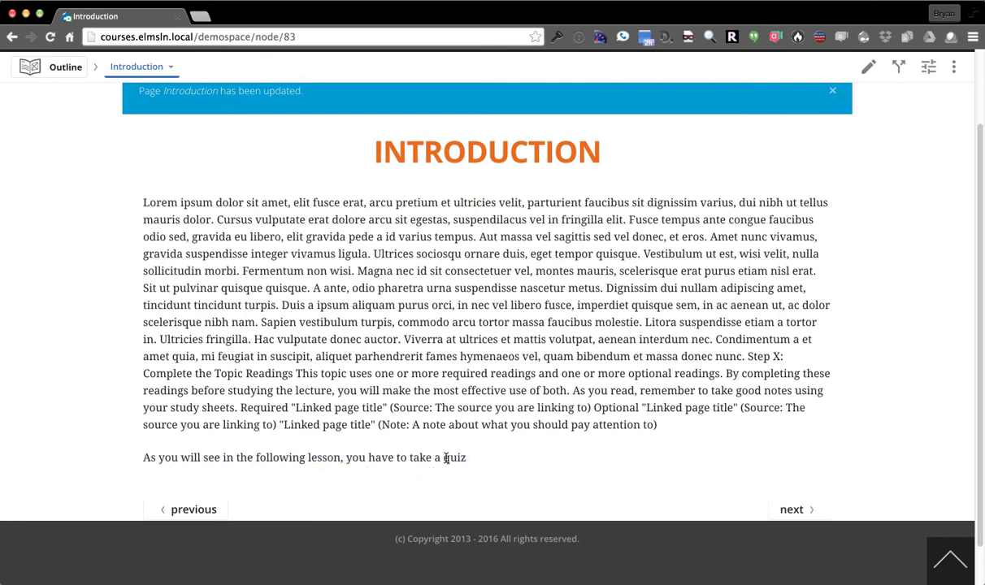
{"action": "double_click", "coordinate": [460, 457]}
{"action": "left_click", "coordinate": [487, 465]}
{"action": "left_click", "coordinate": [329, 37]}
{"action": "left_click", "coordinate": [331, 37]}
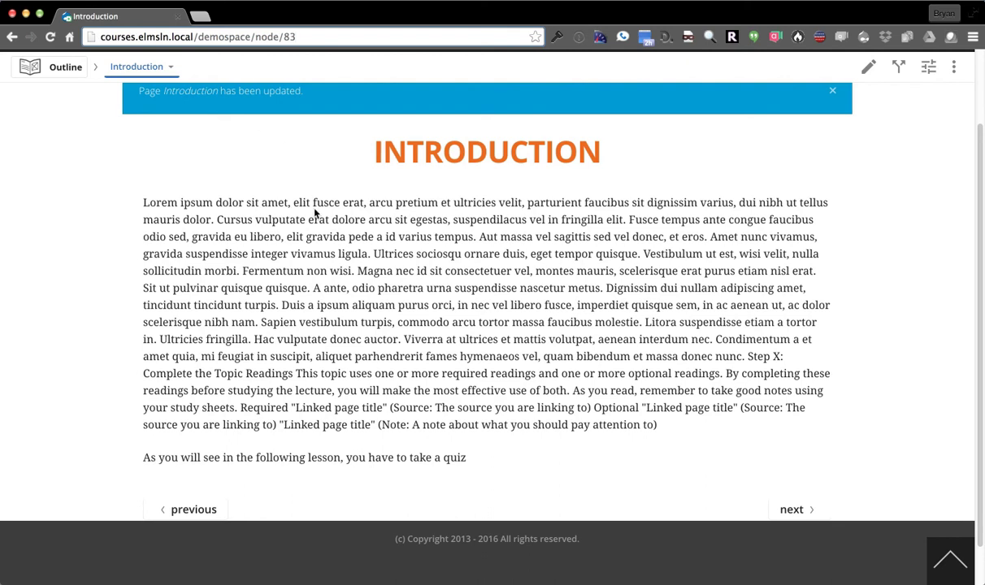
{"action": "type", "text": ".json"}
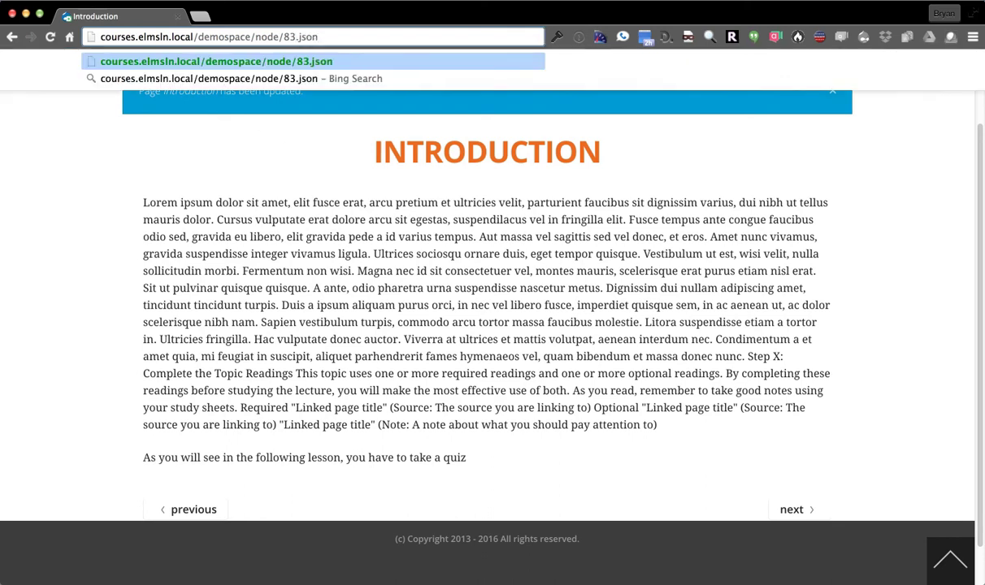
{"action": "key", "text": "Return"}
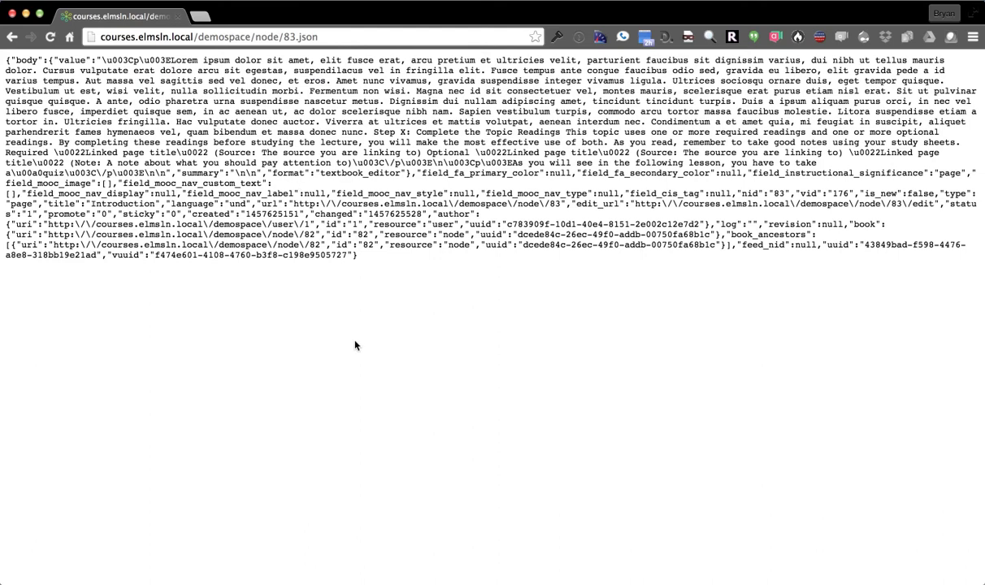
{"action": "left_click", "coordinate": [309, 39]}
{"action": "double_click", "coordinate": [311, 37]}
{"action": "type", "text": "xml"}
{"action": "key", "text": "Return"}
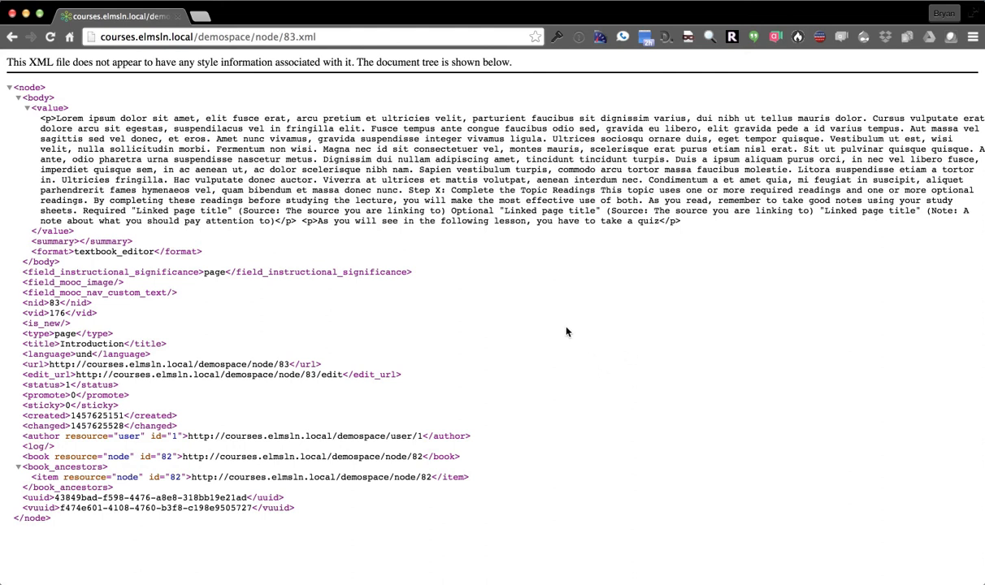
{"action": "key", "text": "super+bracketleft"}
{"action": "key", "text": "super+bracketleft"}
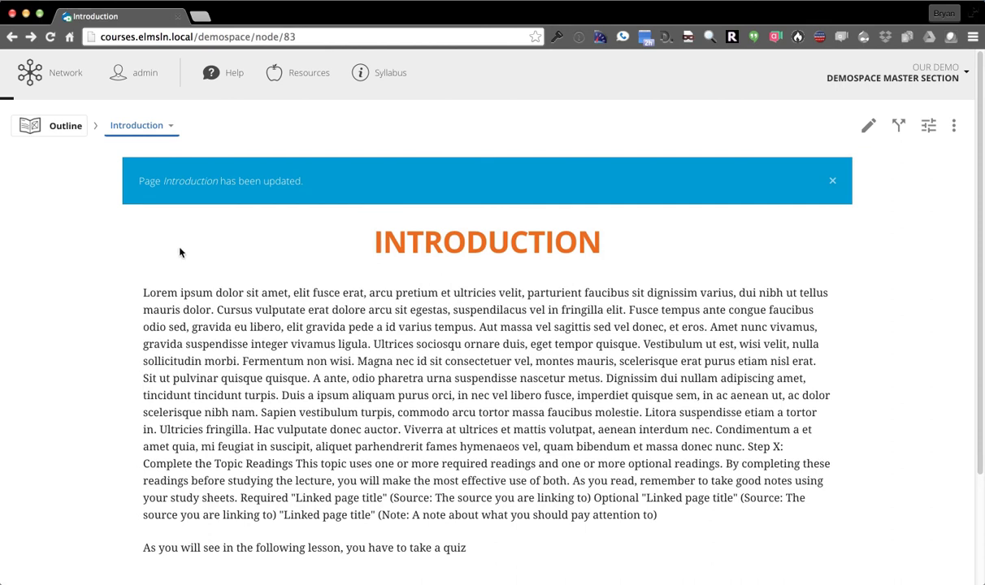
Start a new Studio assignment titled 'Assignment 1' from the Network drawer
{"action": "left_click", "coordinate": [74, 87]}
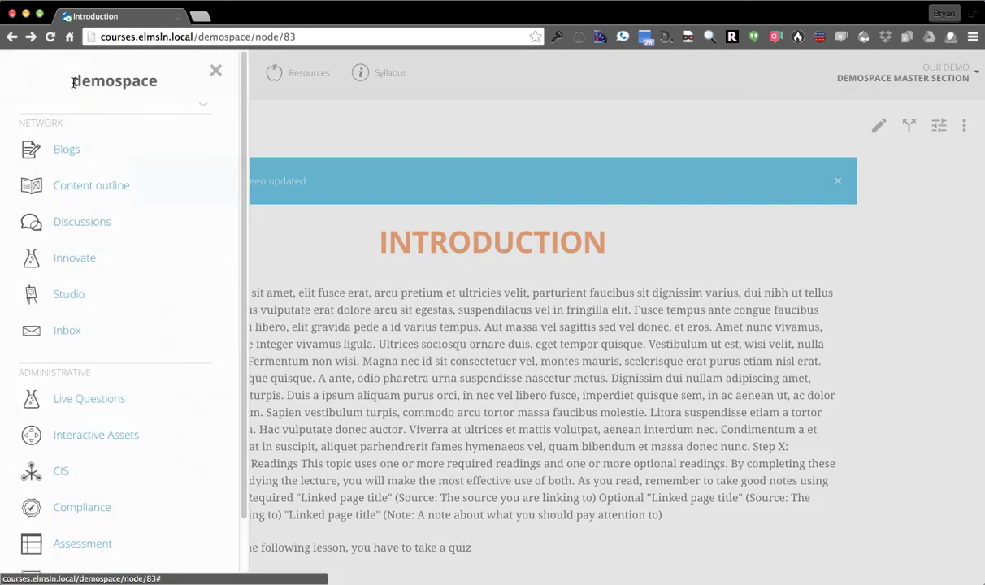
{"action": "left_click", "coordinate": [72, 298]}
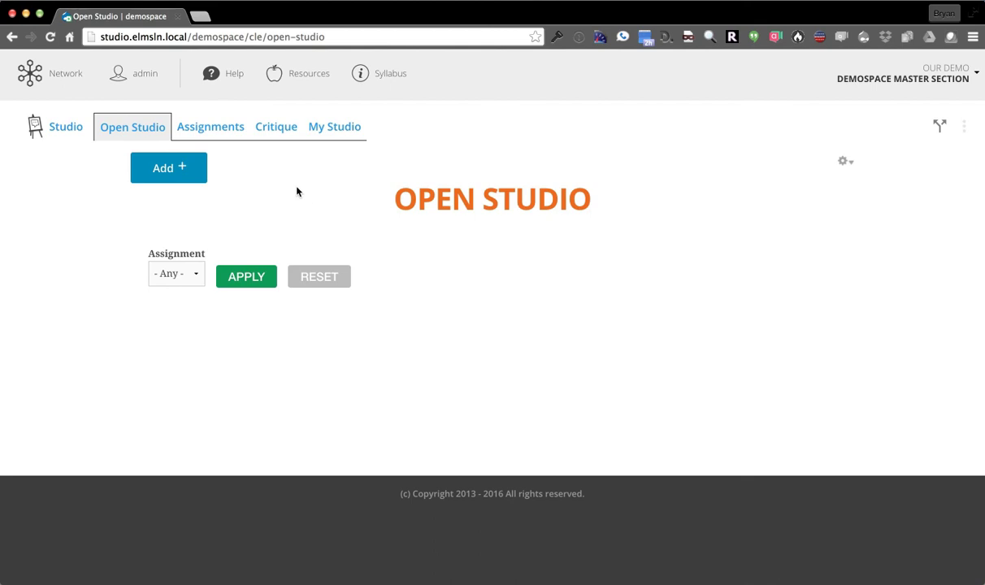
{"action": "left_click", "coordinate": [182, 165]}
{"action": "left_click", "coordinate": [180, 197]}
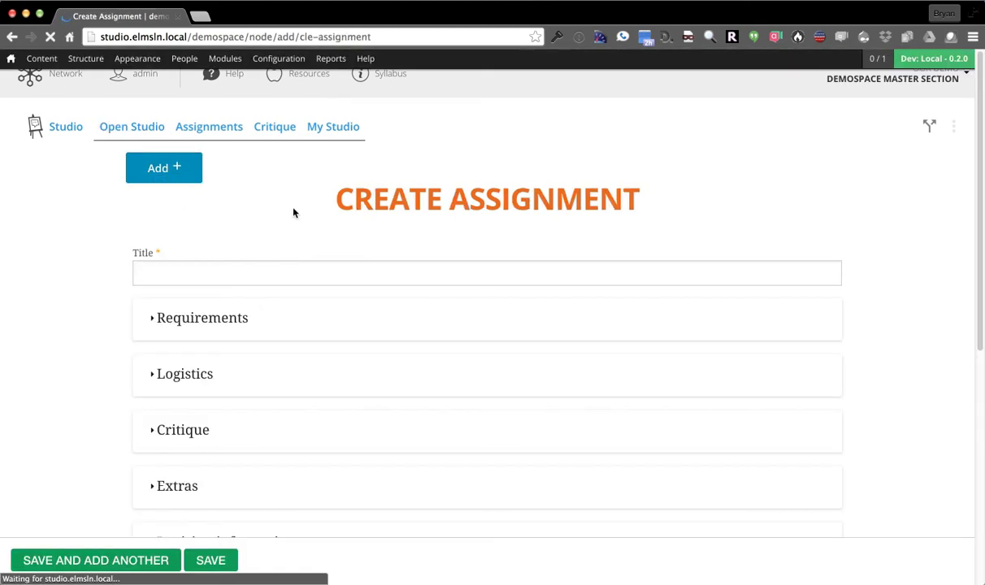
{"action": "left_click", "coordinate": [262, 274]}
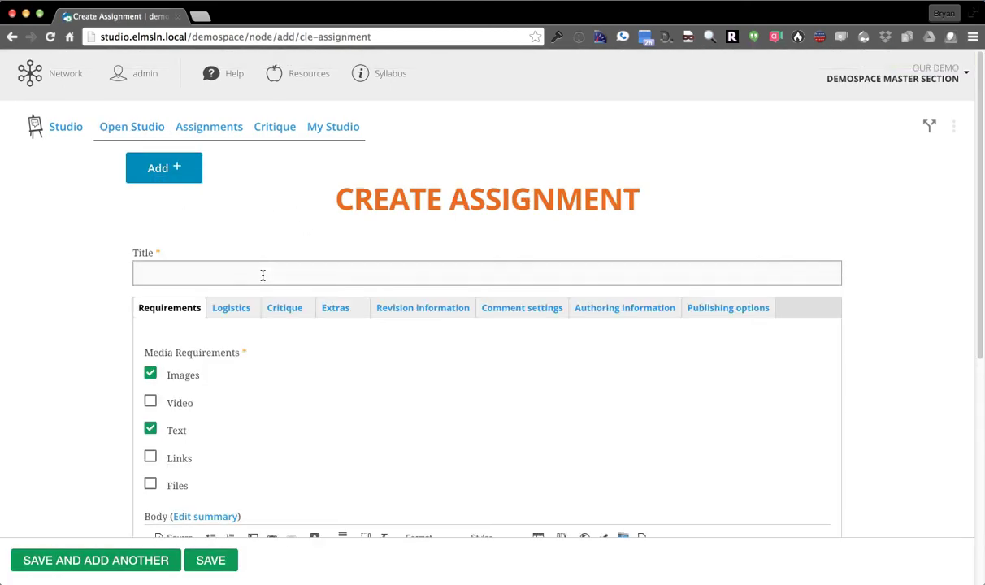
{"action": "type", "text": "Assignment 1"}
Drop the Text requirement and write the body 'Tell me about yourself using a picture. only 2 pictures at most placease!'
{"action": "scroll", "coordinate": [78, 269], "scroll_direction": "down", "scroll_amount": 2}
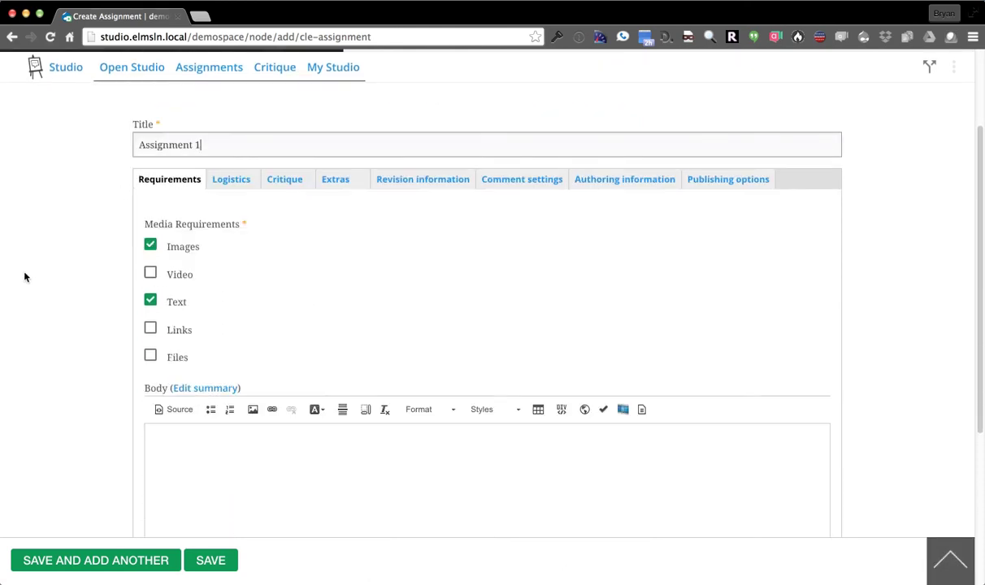
{"action": "left_click", "coordinate": [150, 300]}
{"action": "scroll", "coordinate": [98, 268], "scroll_direction": "down", "scroll_amount": 3}
{"action": "scroll", "coordinate": [84, 301], "scroll_direction": "down", "scroll_amount": 5}
{"action": "left_click", "coordinate": [270, 348]}
{"action": "type", "text": "Tell m"}
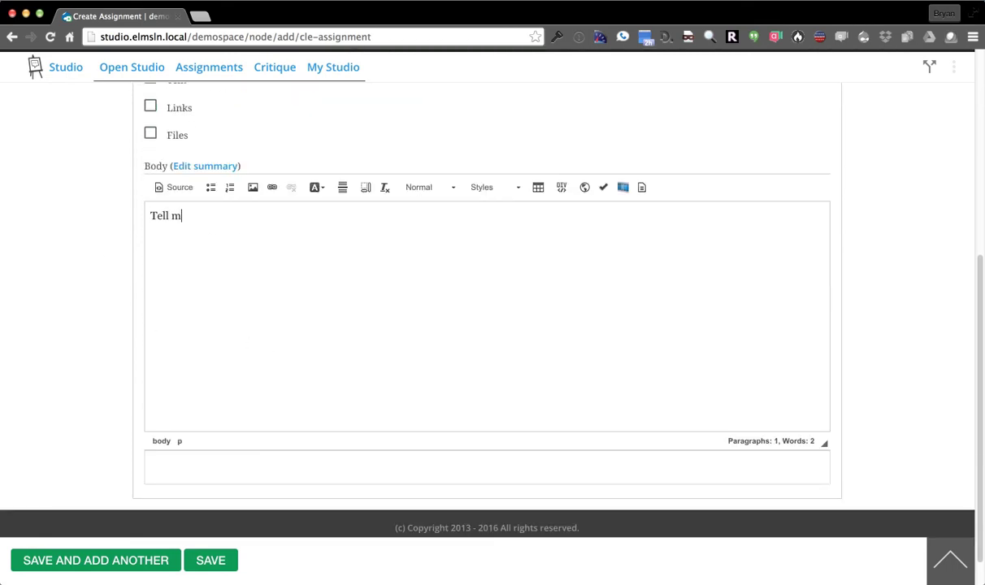
{"action": "type", "text": "e about yourself using a picture. only 2 pictures at m"}
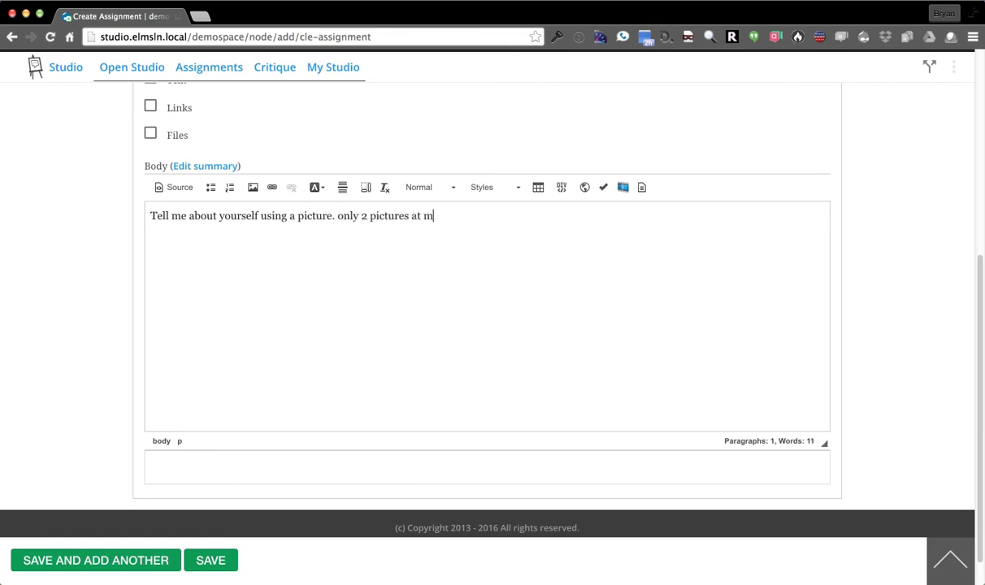
{"action": "type", "text": "ost placease!"}
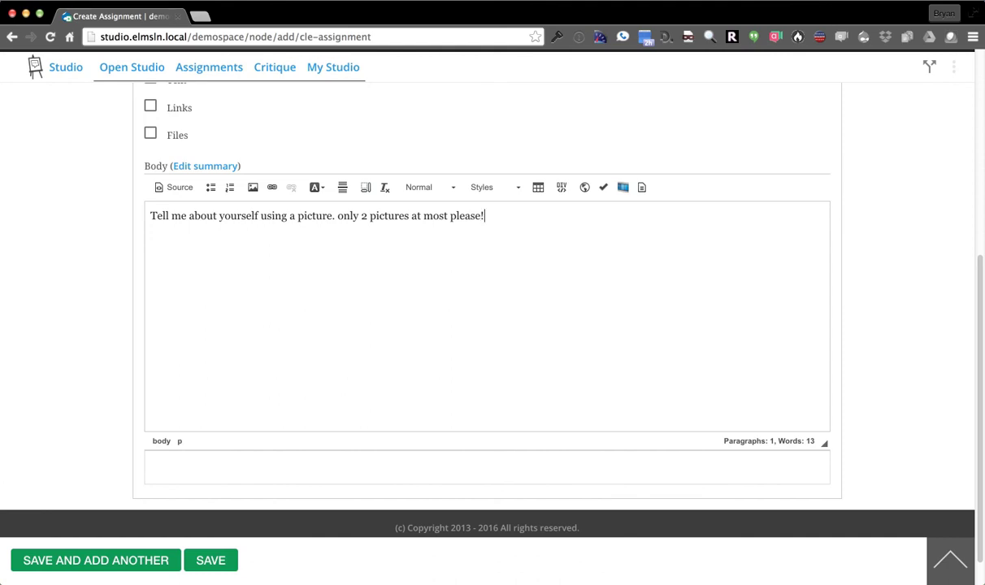
{"action": "scroll", "coordinate": [268, 352], "scroll_direction": "up", "scroll_amount": 3}
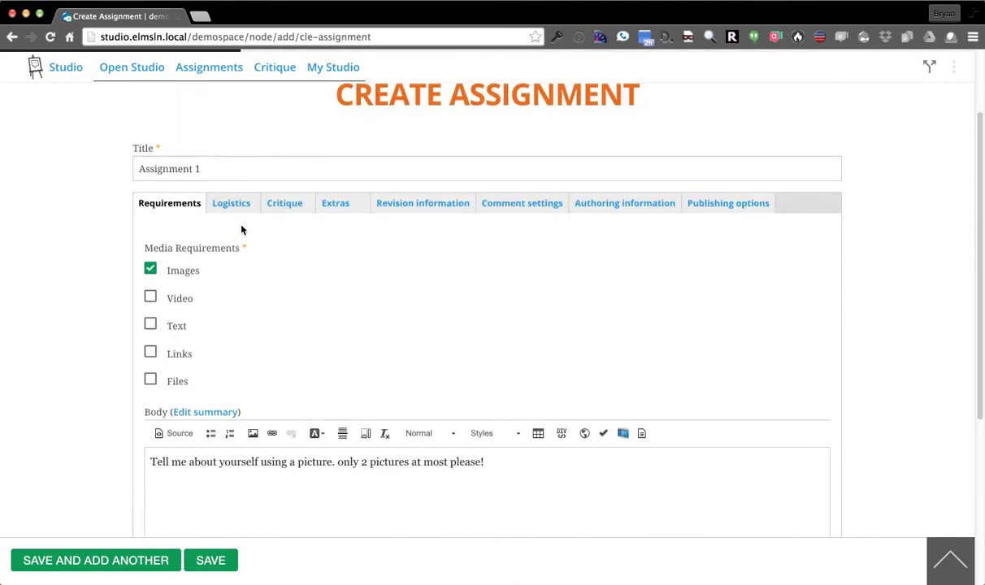
{"action": "left_click", "coordinate": [232, 207]}
Add a new submission type named 'Example' for Assignment 1
{"action": "left_click", "coordinate": [199, 265]}
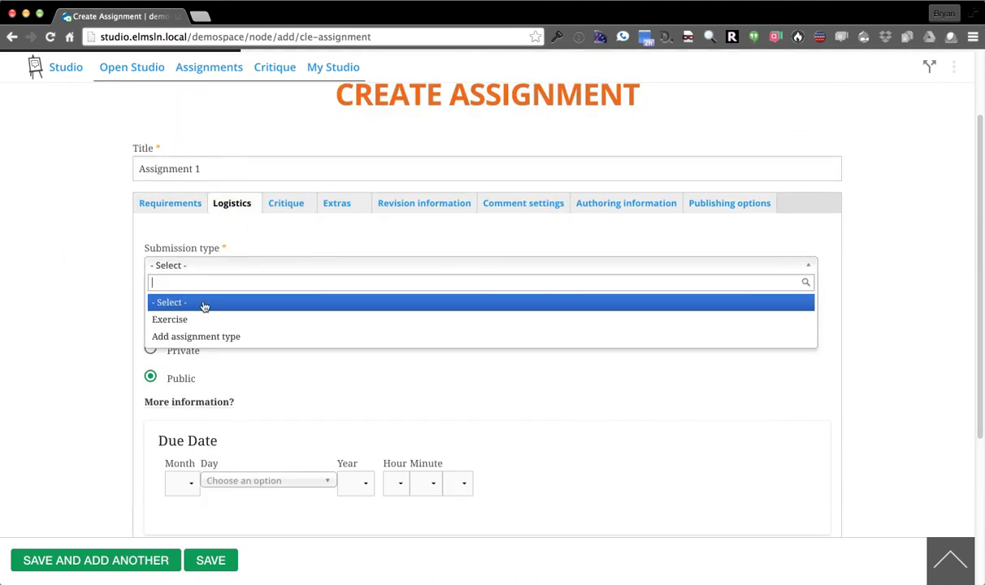
{"action": "left_click", "coordinate": [201, 318]}
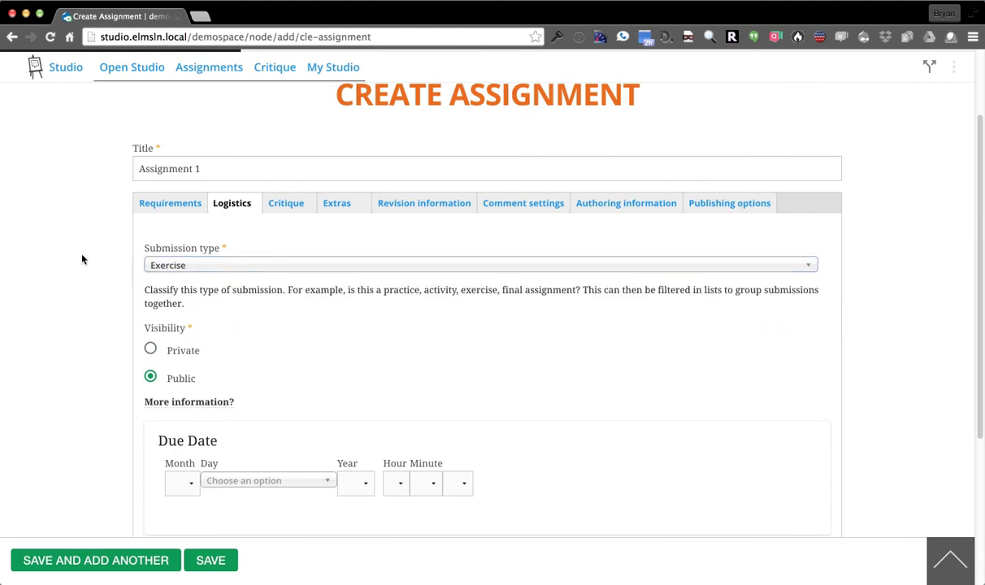
{"action": "left_click", "coordinate": [201, 265]}
{"action": "left_click", "coordinate": [198, 336]}
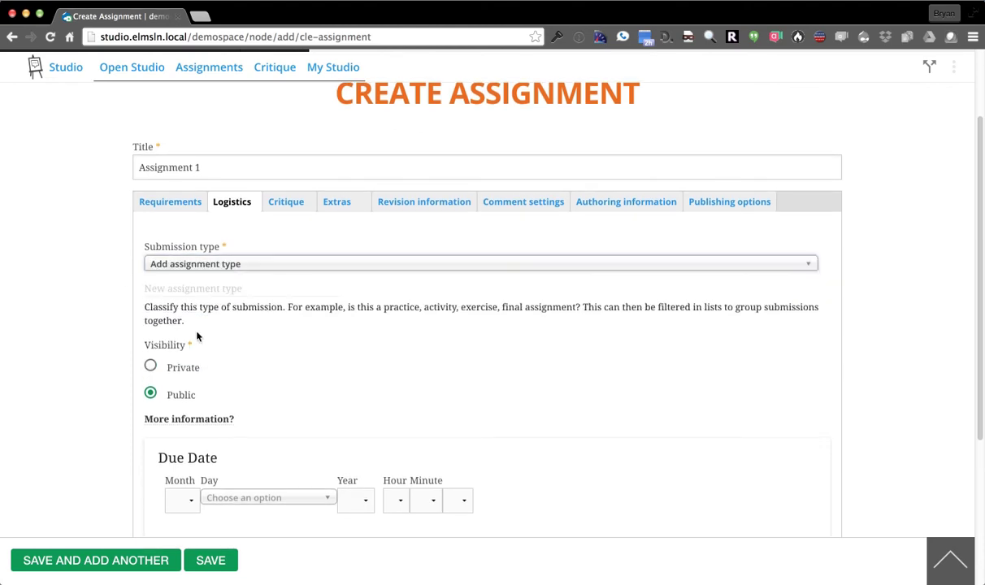
{"action": "left_click", "coordinate": [180, 310]}
{"action": "type", "text": "Example"}
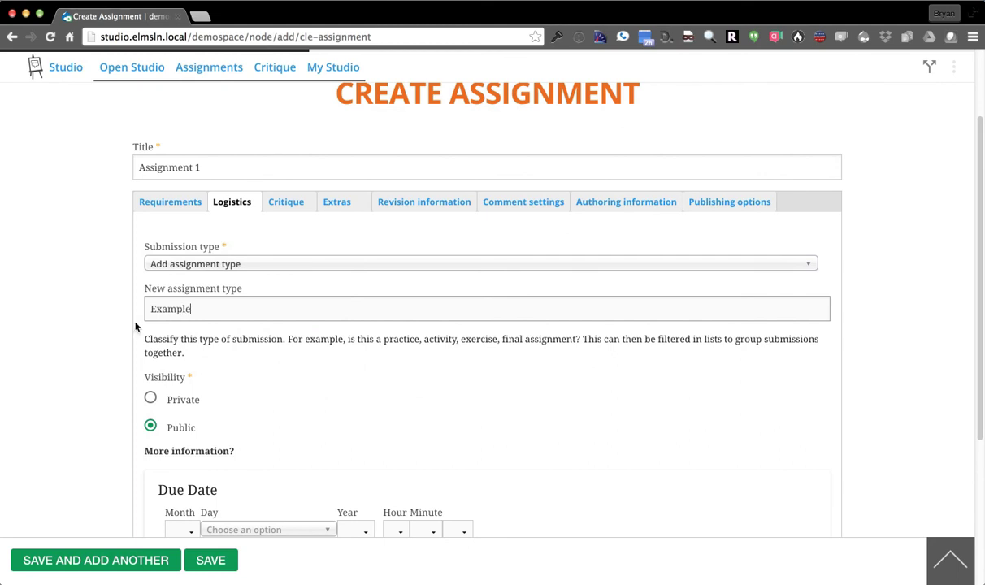
{"action": "scroll", "coordinate": [72, 287], "scroll_direction": "down", "scroll_amount": 3}
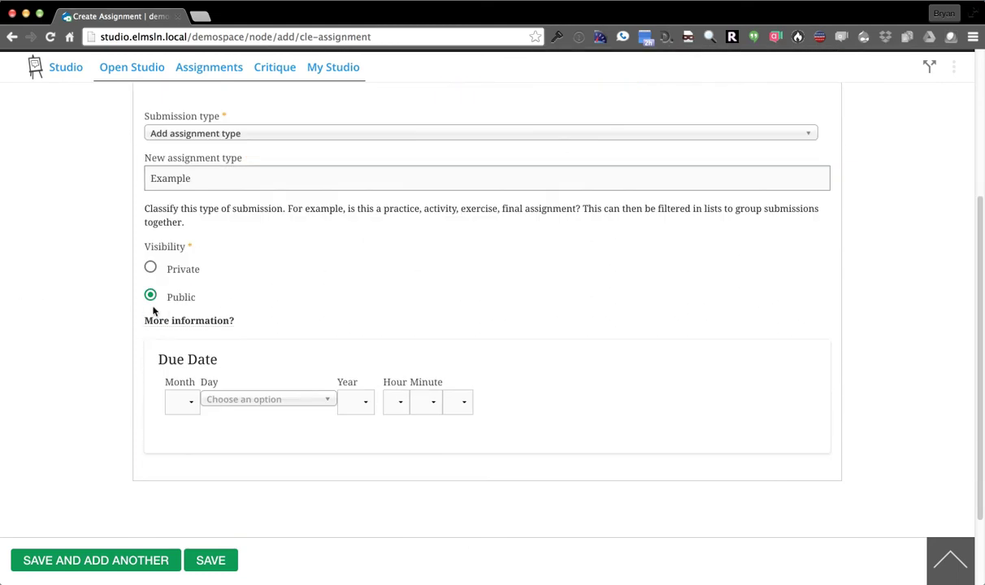
{"action": "scroll", "coordinate": [53, 381], "scroll_direction": "up", "scroll_amount": 2}
Set the due date to April 3, 2016 at 3:15 pm
{"action": "left_click", "coordinate": [179, 475]}
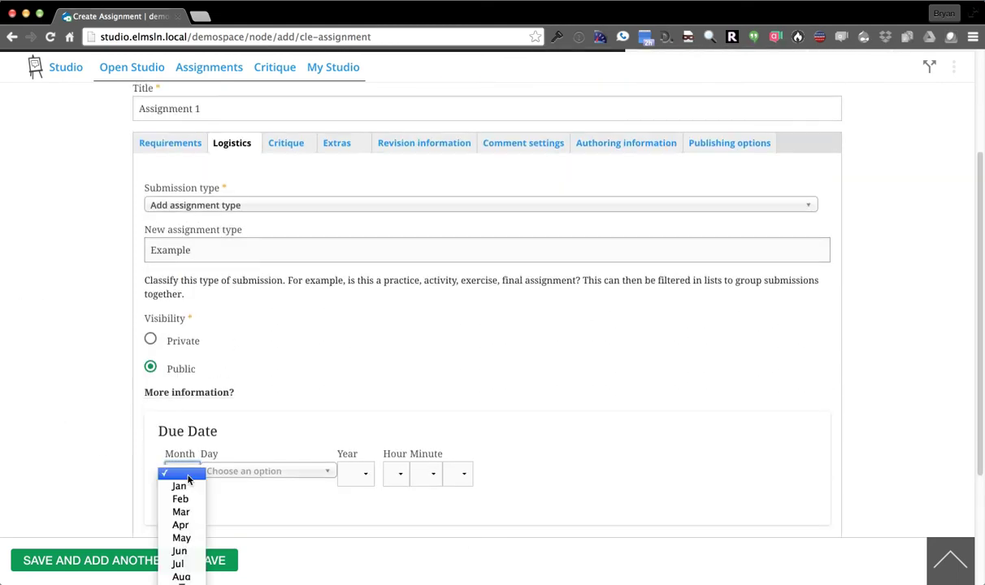
{"action": "left_click", "coordinate": [180, 525]}
{"action": "left_click", "coordinate": [266, 470]}
{"action": "left_click", "coordinate": [280, 522]}
{"action": "left_click", "coordinate": [341, 473]}
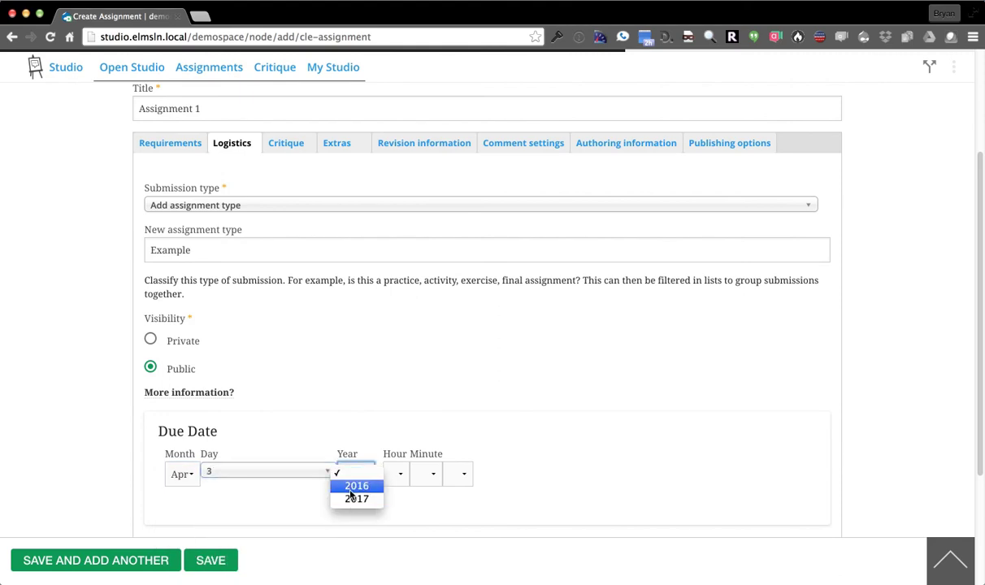
{"action": "left_click", "coordinate": [345, 485]}
{"action": "left_click", "coordinate": [392, 482]}
{"action": "left_click", "coordinate": [404, 508]}
{"action": "left_click", "coordinate": [422, 475]}
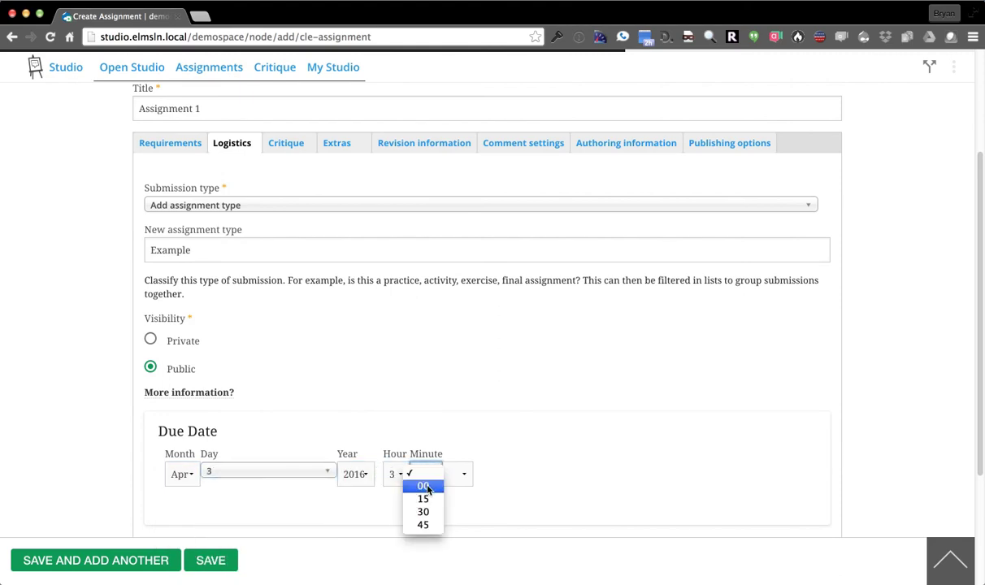
{"action": "left_click", "coordinate": [423, 499]}
{"action": "left_click", "coordinate": [454, 477]}
{"action": "left_click", "coordinate": [457, 499]}
{"action": "left_click", "coordinate": [284, 147]}
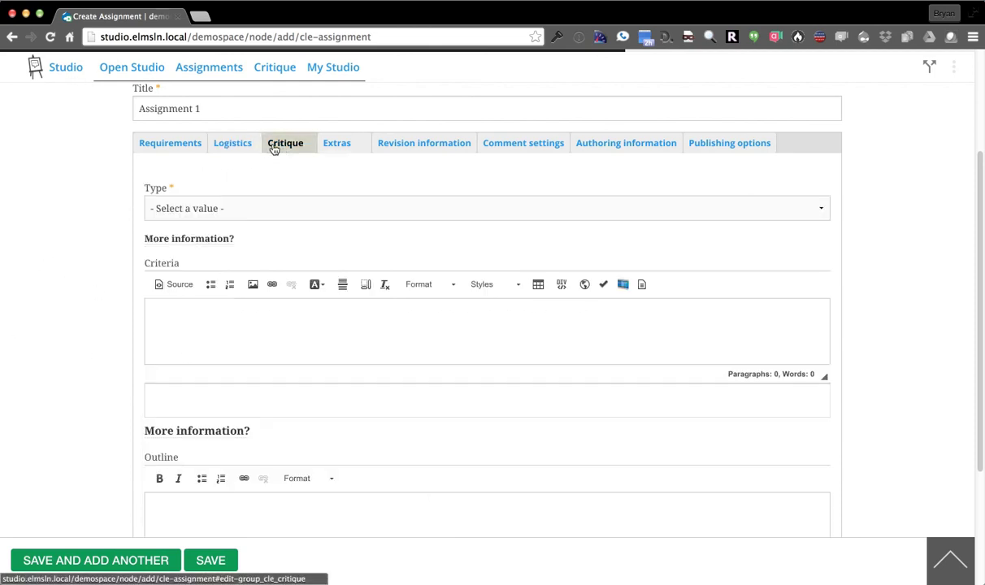
Make the critique type Blind with criteria 'Hey make sure they did the work!'
{"action": "left_click", "coordinate": [213, 208]}
{"action": "left_click", "coordinate": [218, 247]}
{"action": "left_click", "coordinate": [235, 322]}
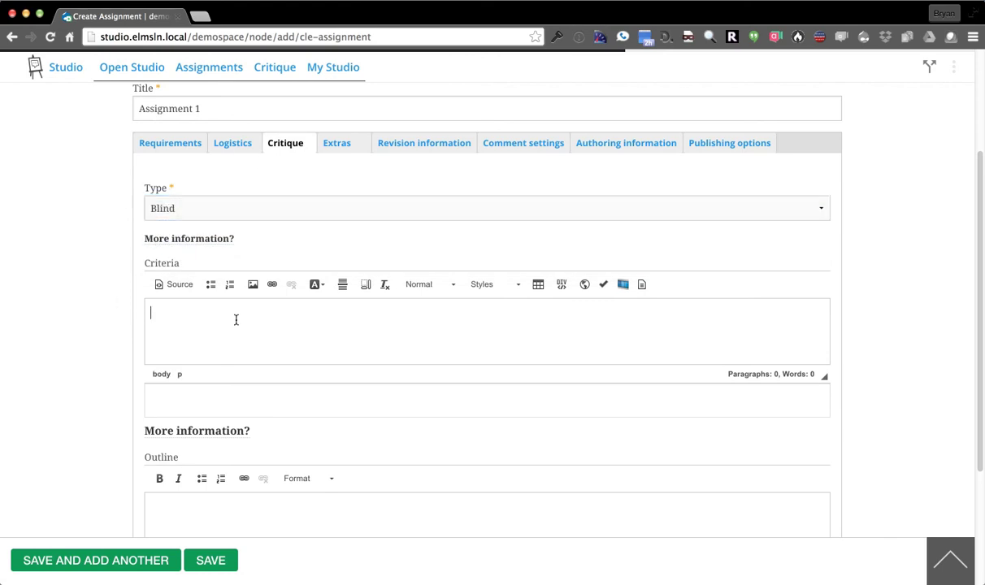
{"action": "type", "text": "Hey make sure they did the owrk!"}
{"action": "double_click", "coordinate": [297, 316]}
{"action": "type", "text": "work"}
{"action": "scroll", "coordinate": [11, 325], "scroll_direction": "down", "scroll_amount": 4}
Add a Heading 3 critique outline line reading 'Quality of pictures'
{"action": "left_click", "coordinate": [214, 371]}
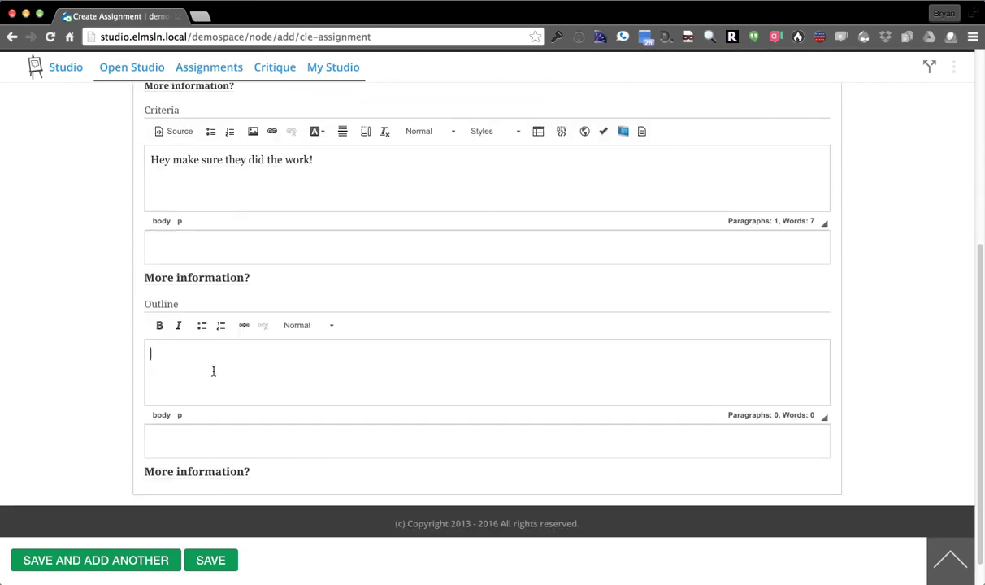
{"action": "left_click", "coordinate": [301, 326]}
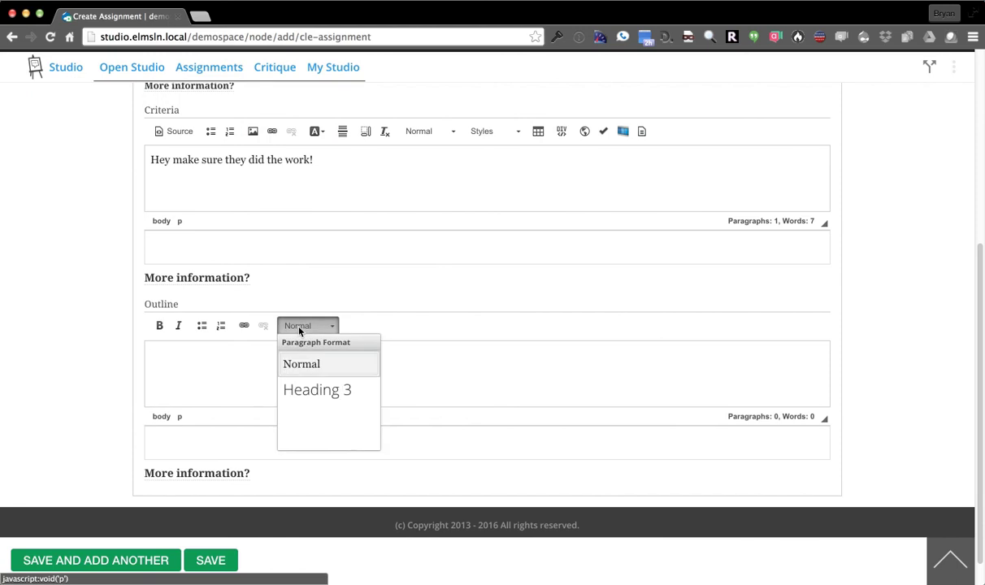
{"action": "left_click", "coordinate": [327, 391]}
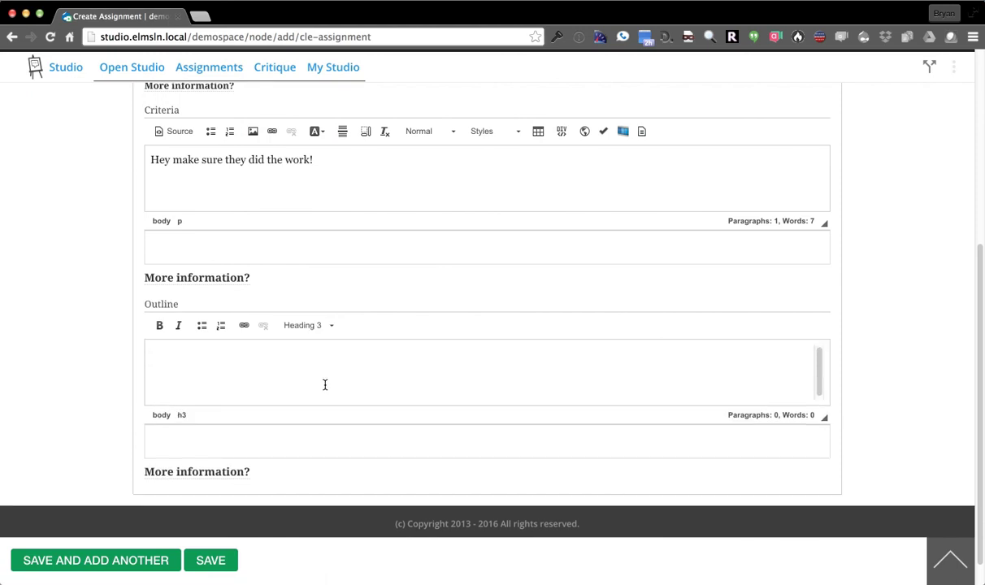
{"action": "type", "text": "Quality of pictures"}
{"action": "key", "text": "Return"}
{"action": "scroll", "coordinate": [58, 386], "scroll_direction": "up", "scroll_amount": 3}
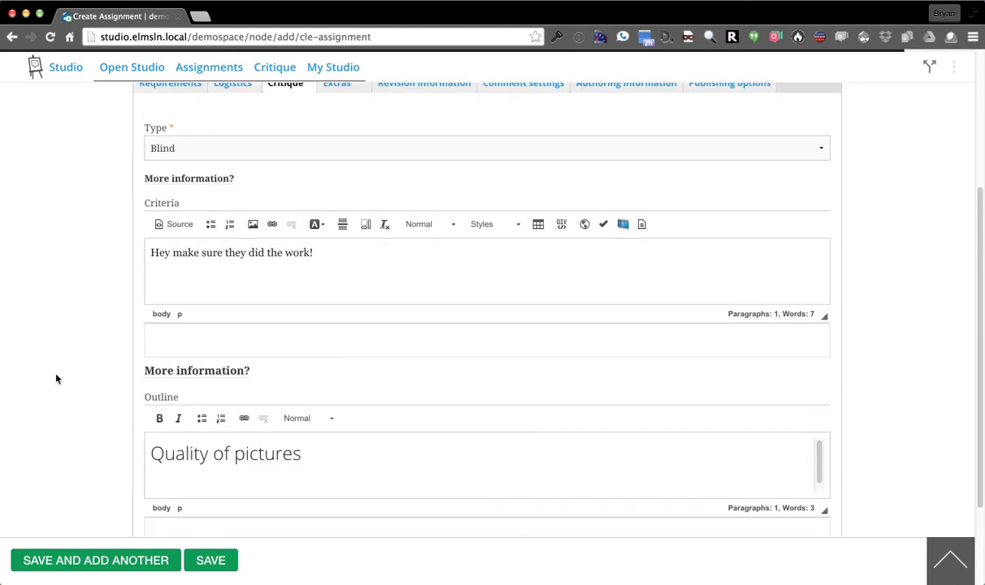
Give Assignment 1 a fully saturated green colour in Extras
{"action": "left_click", "coordinate": [341, 144]}
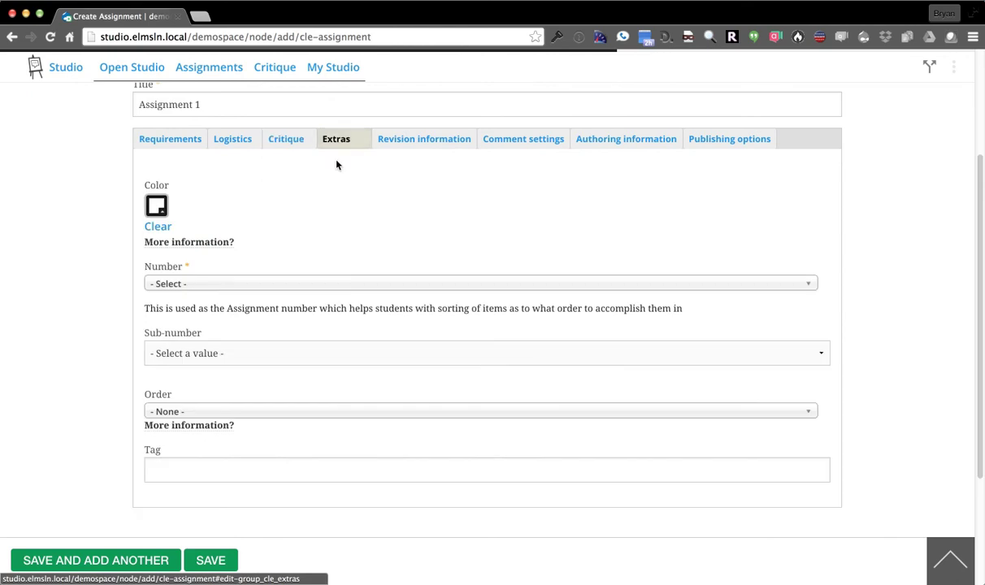
{"action": "left_click", "coordinate": [158, 206]}
{"action": "left_click_drag", "start_coordinate": [243, 262], "coordinate": [257, 249]}
{"action": "left_click_drag", "start_coordinate": [274, 253], "coordinate": [275, 285]}
{"action": "left_click", "coordinate": [80, 254]}
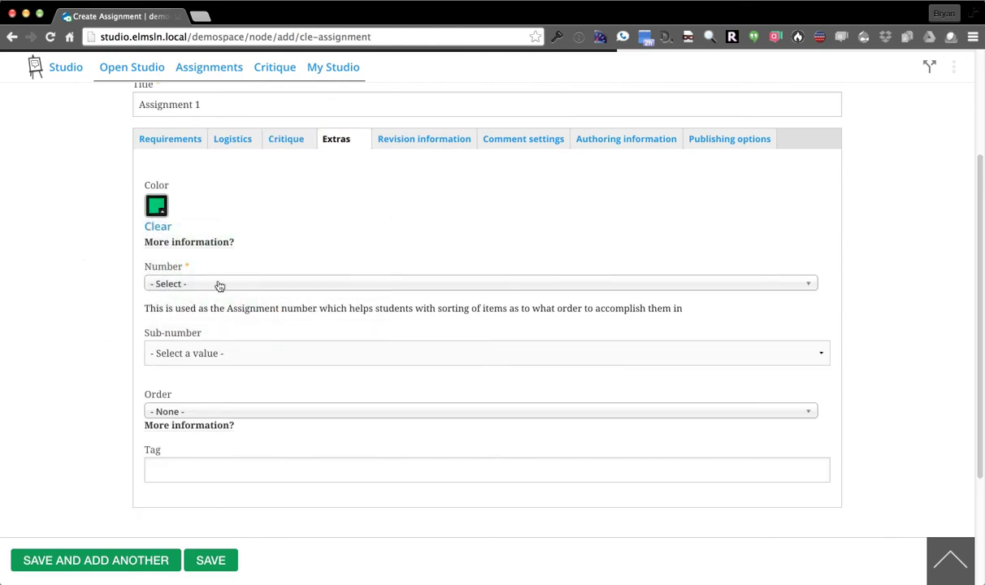
Set the assignment Number to 1, Order to 1 and Sub-number to a
{"action": "left_click", "coordinate": [210, 283]}
{"action": "left_click", "coordinate": [203, 337]}
{"action": "left_click", "coordinate": [213, 412]}
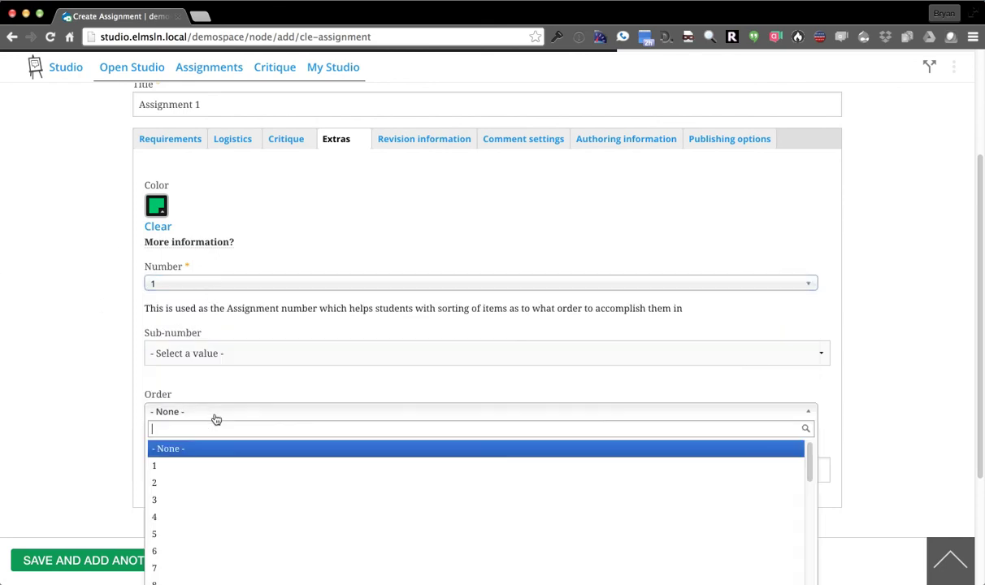
{"action": "left_click", "coordinate": [189, 467]}
{"action": "left_click", "coordinate": [266, 354]}
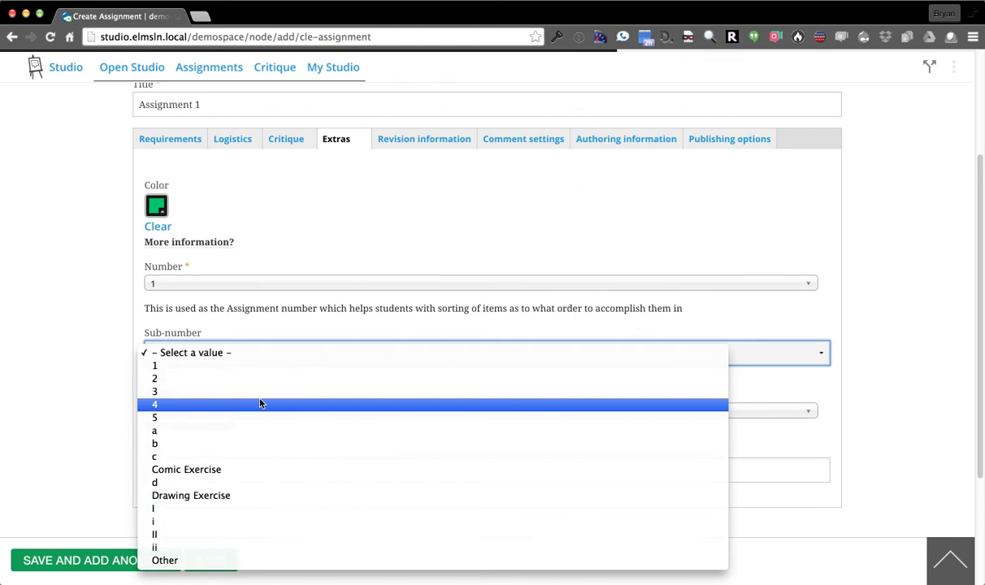
{"action": "left_click", "coordinate": [251, 436]}
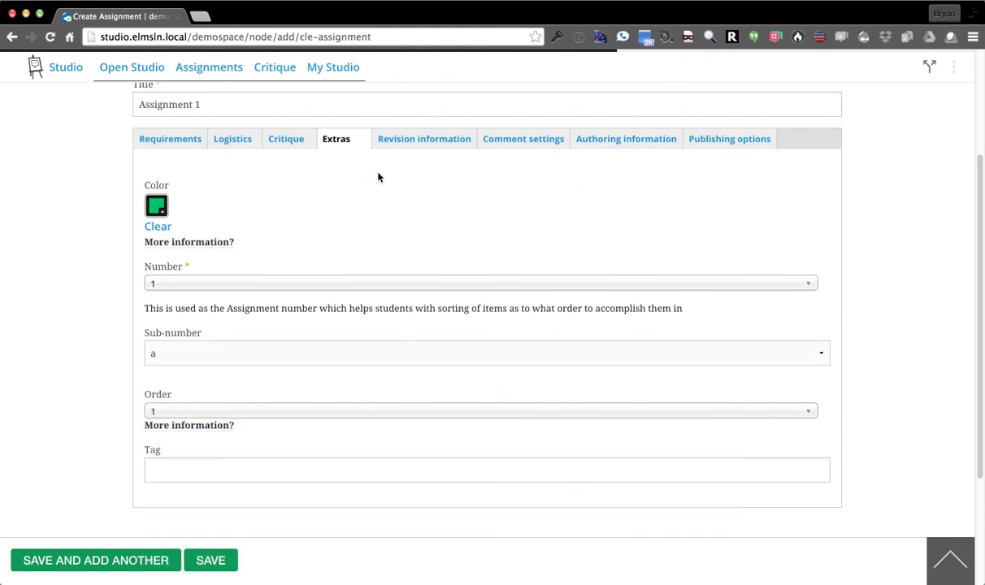
Save Assignment 1, then open it from the Studio assignments list where it shows as 1.a
{"action": "left_click", "coordinate": [106, 561]}
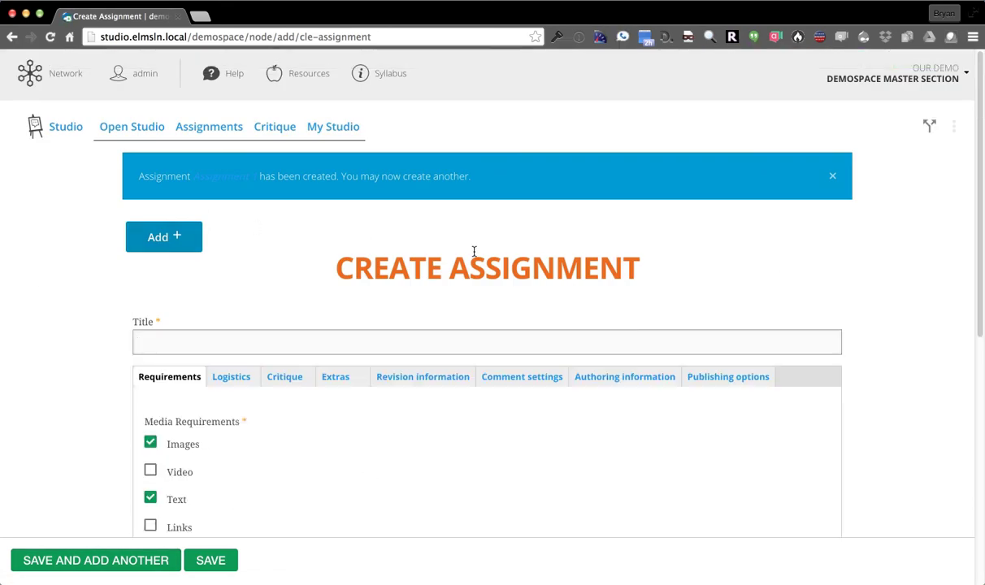
{"action": "left_click", "coordinate": [200, 135]}
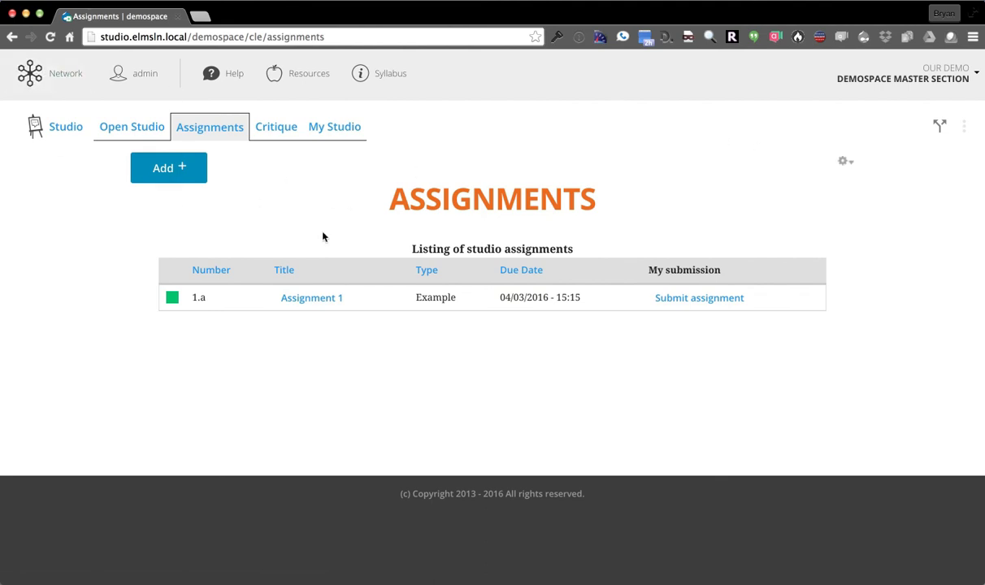
{"action": "left_click", "coordinate": [303, 298]}
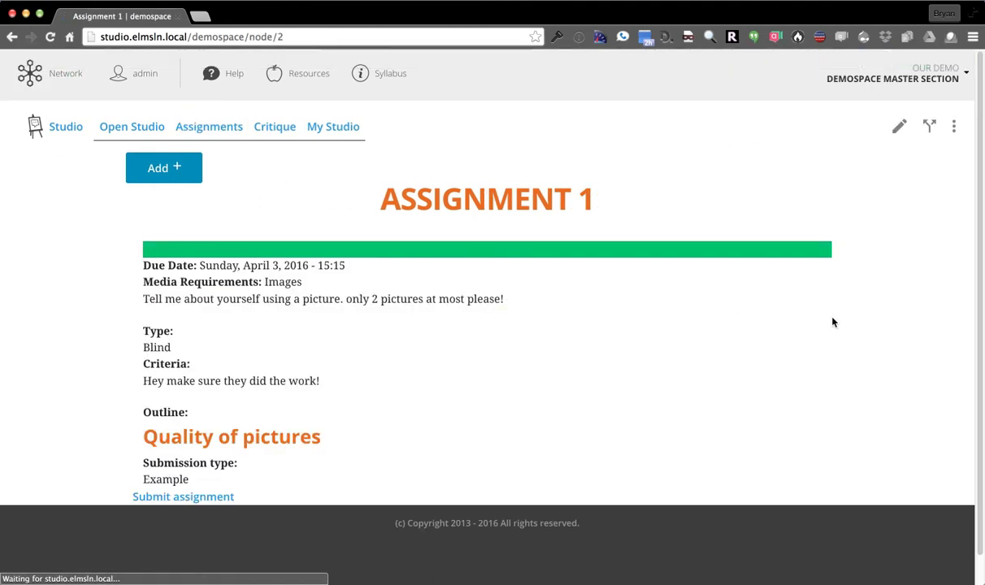
Browse Assignment 1's Share codes (Common, Render as HTML) and expand Individual fields, showing Criteria, Outline, Due Date and Body
{"action": "left_click", "coordinate": [930, 127]}
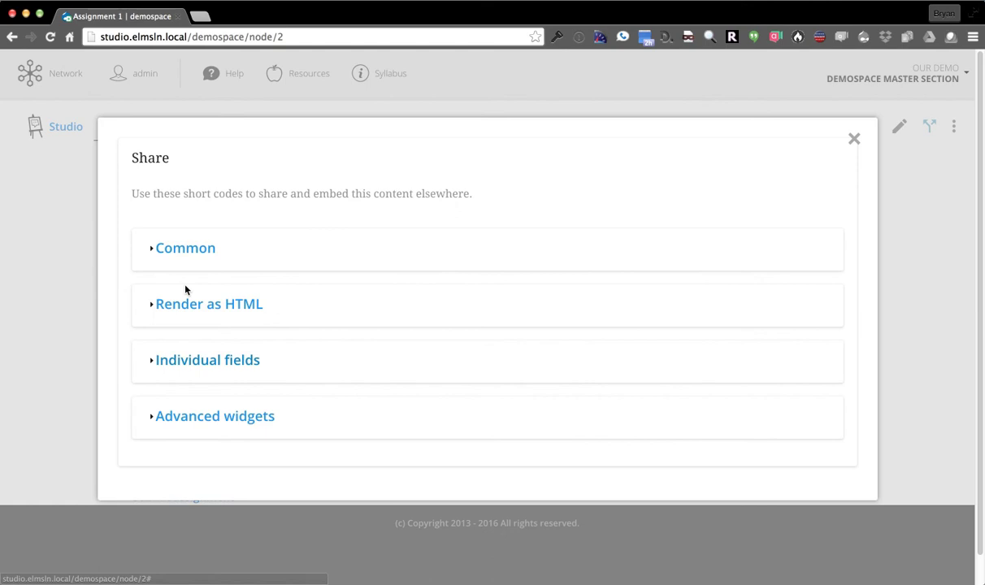
{"action": "left_click", "coordinate": [181, 246]}
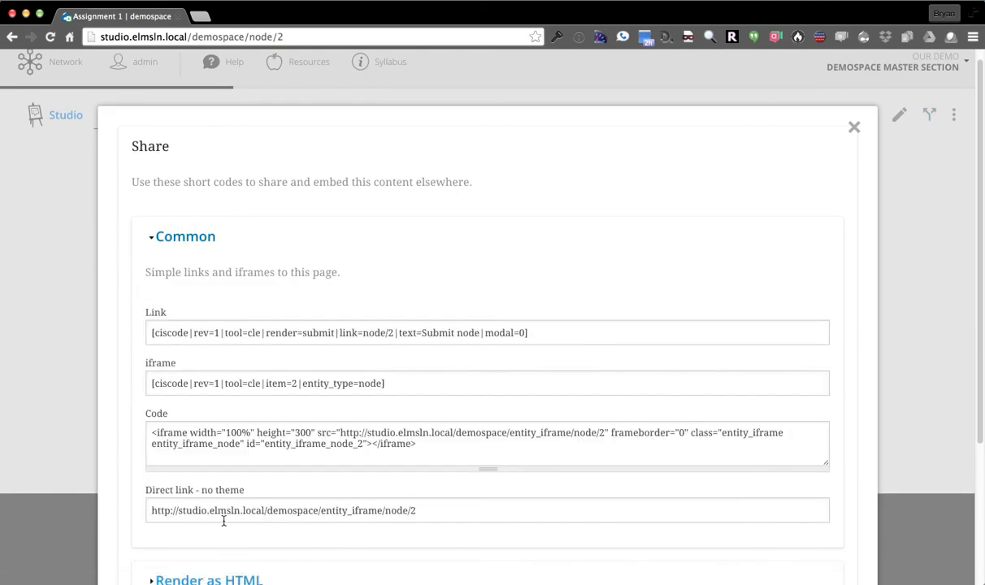
{"action": "left_click", "coordinate": [184, 236]}
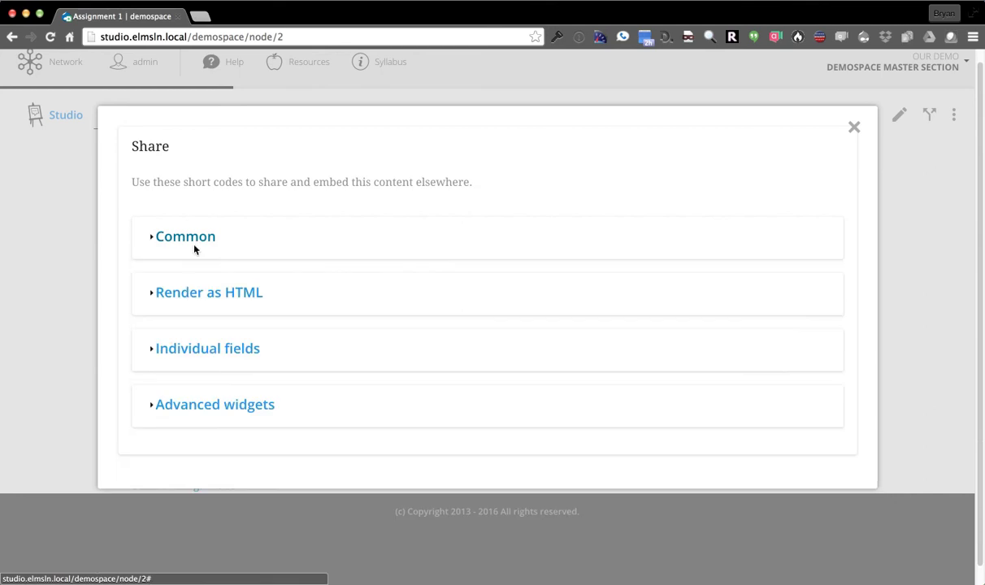
{"action": "left_click", "coordinate": [185, 293]}
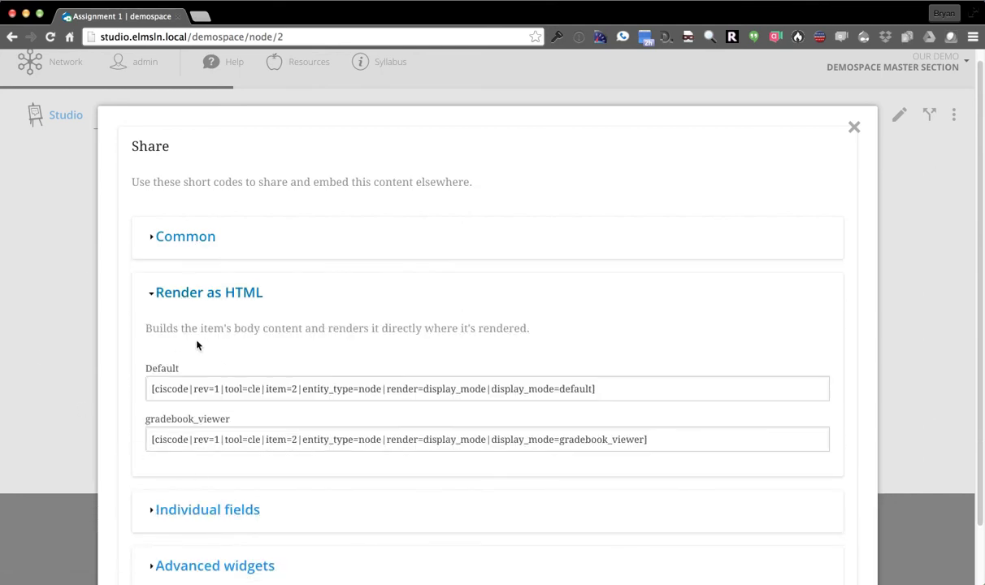
{"action": "left_click", "coordinate": [247, 294]}
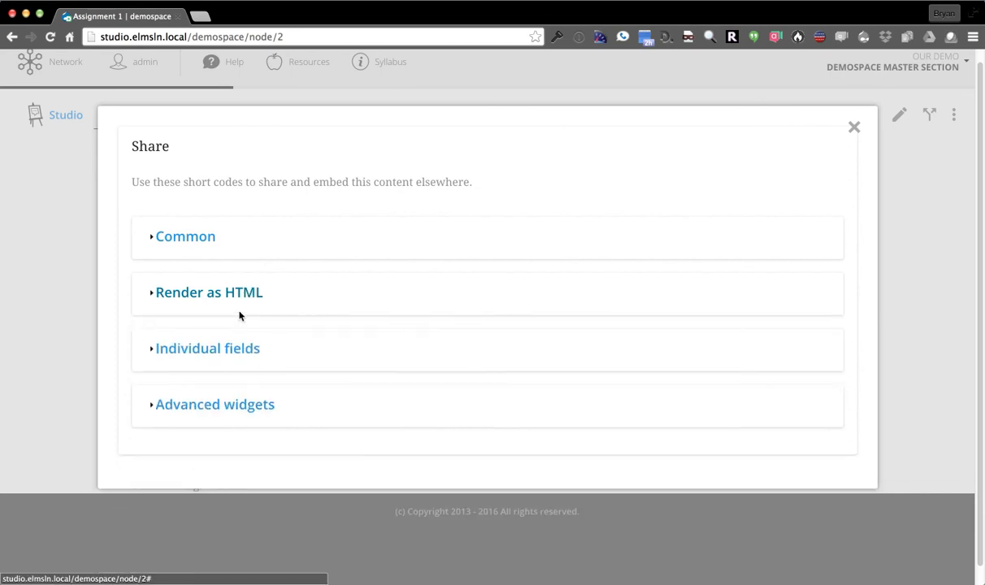
{"action": "left_click", "coordinate": [214, 348]}
{"action": "scroll", "coordinate": [236, 333], "scroll_direction": "down", "scroll_amount": 5}
{"action": "scroll", "coordinate": [231, 243], "scroll_direction": "down", "scroll_amount": 4}
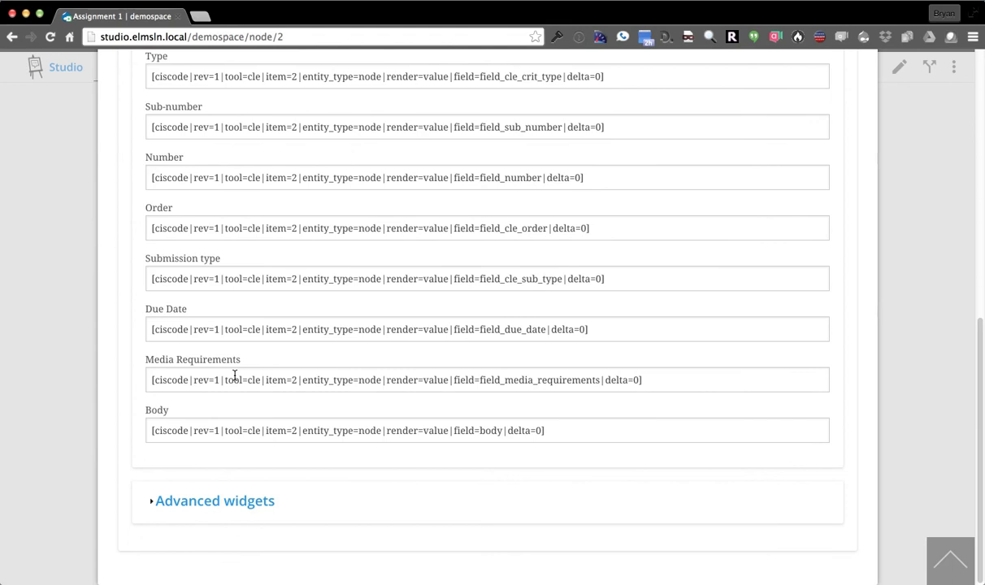
Copy the 'Assignment 1 - Submit widget' shortcode from Advanced widgets and close the Share dialog
{"action": "left_click", "coordinate": [250, 330]}
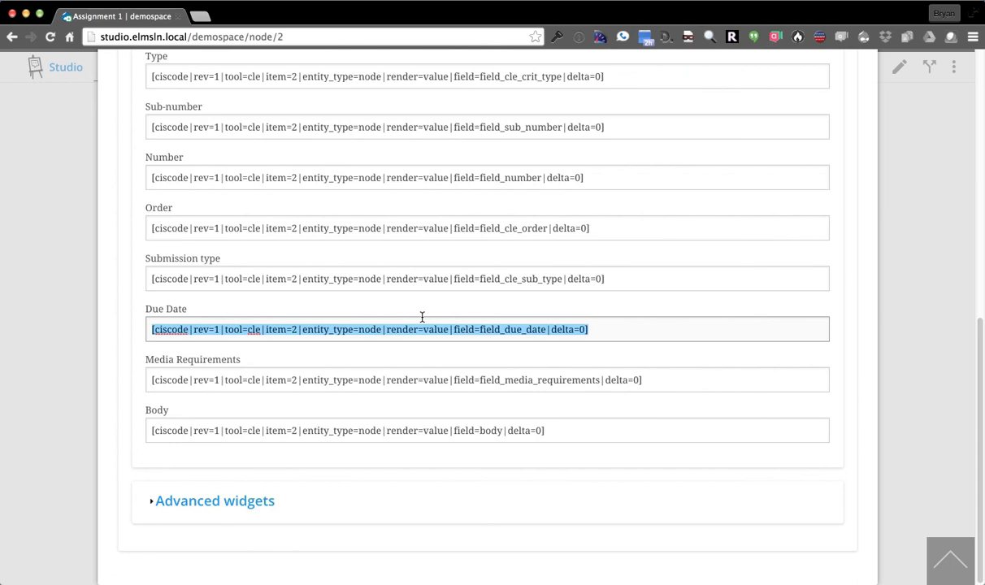
{"action": "scroll", "coordinate": [213, 213], "scroll_direction": "up", "scroll_amount": 8}
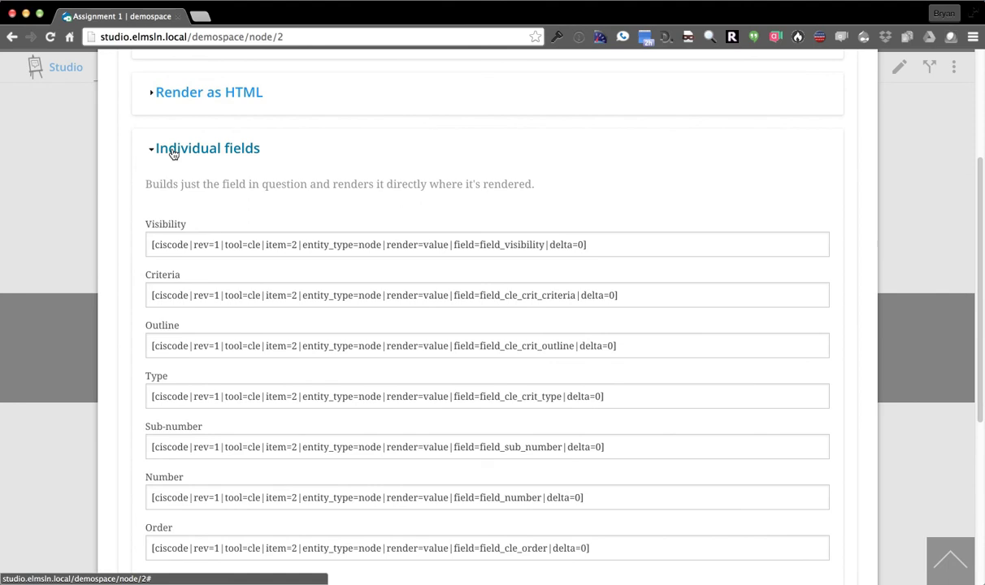
{"action": "left_click", "coordinate": [173, 153]}
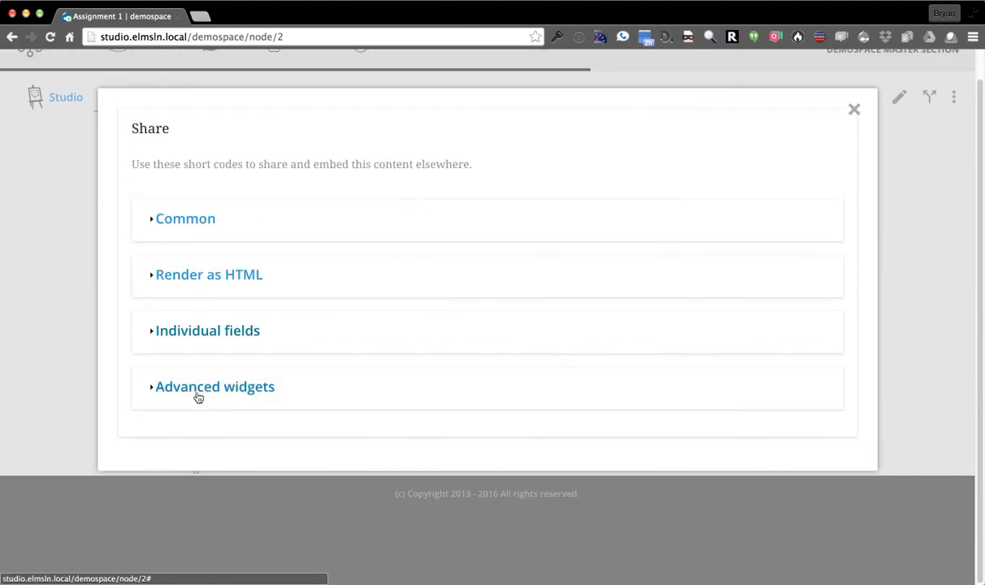
{"action": "left_click", "coordinate": [196, 390]}
{"action": "scroll", "coordinate": [235, 302], "scroll_direction": "down", "scroll_amount": 2}
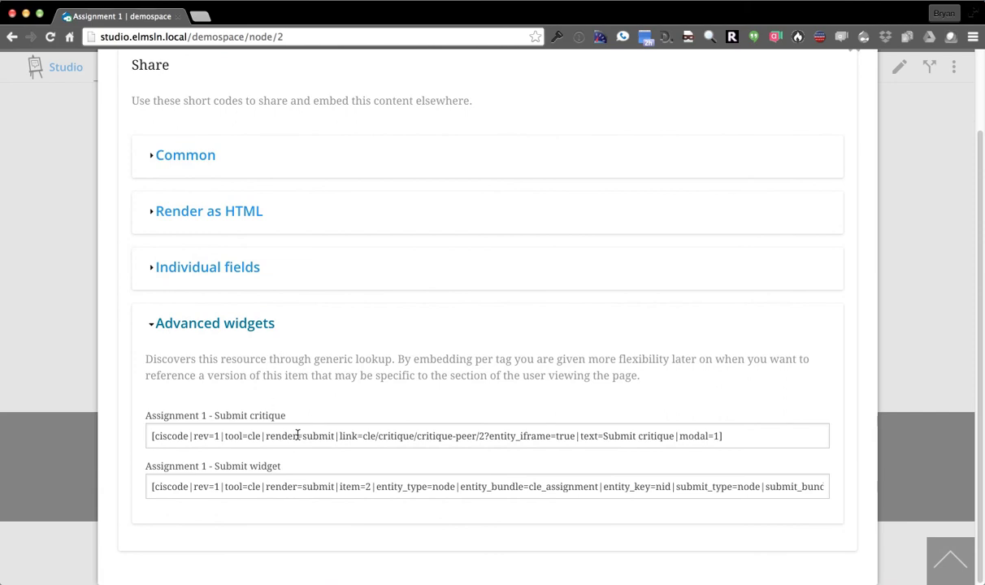
{"action": "left_click", "coordinate": [299, 487]}
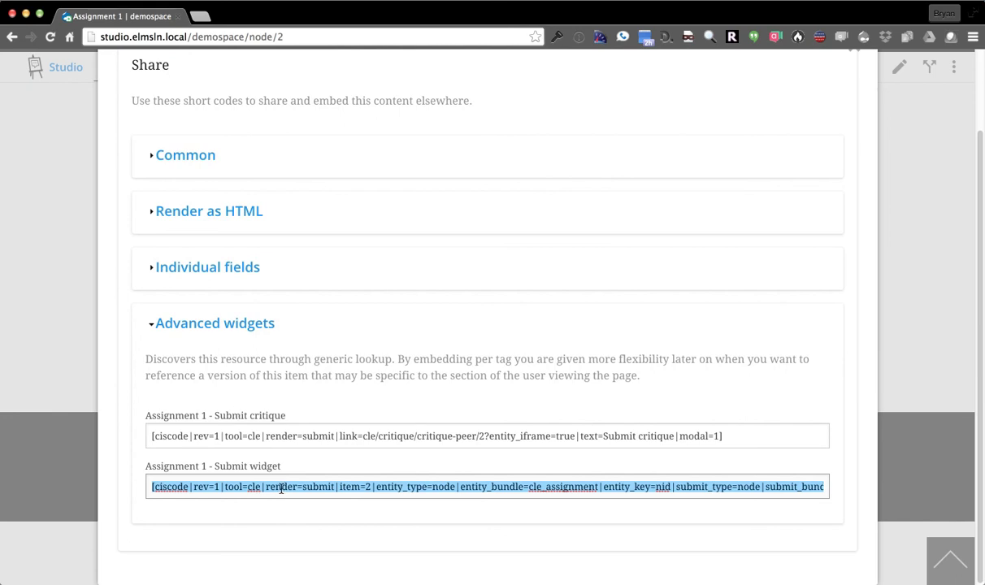
{"action": "scroll", "coordinate": [801, 324], "scroll_direction": "up", "scroll_amount": 2}
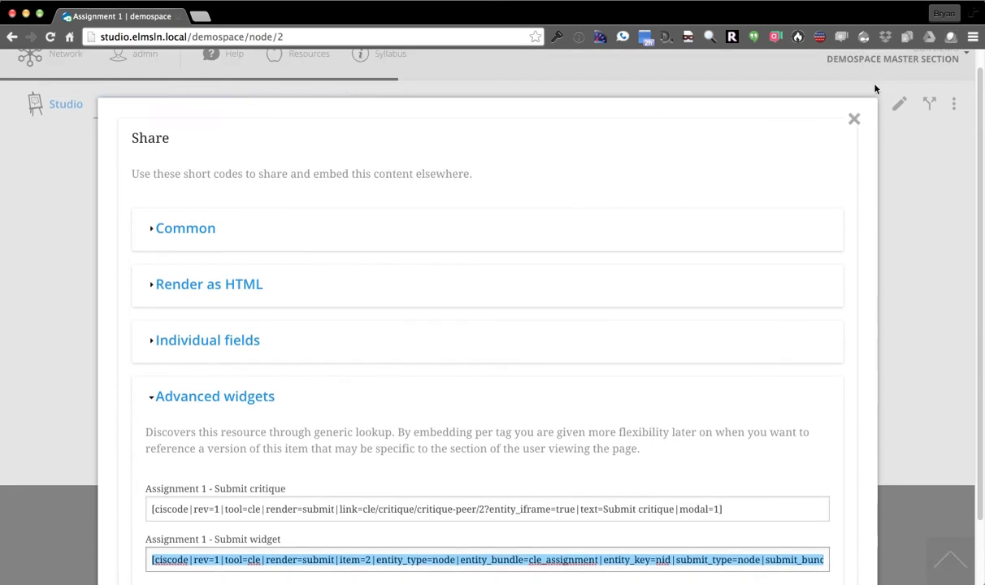
{"action": "left_click", "coordinate": [853, 119]}
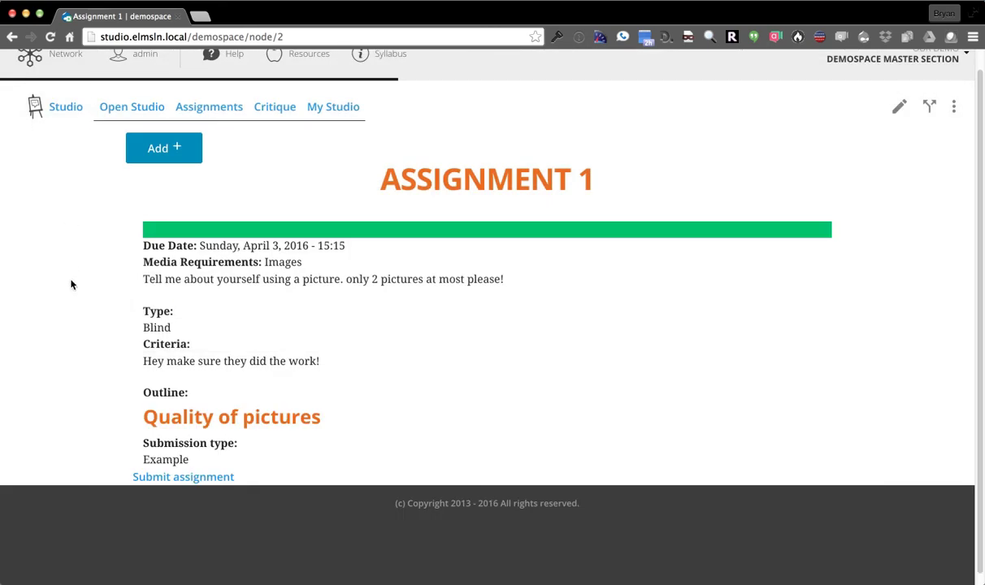
{"action": "scroll", "coordinate": [67, 277], "scroll_direction": "up", "scroll_amount": 1}
Open Lesson 1's Introduction page from the Content outline and start editing it
{"action": "left_click", "coordinate": [59, 84]}
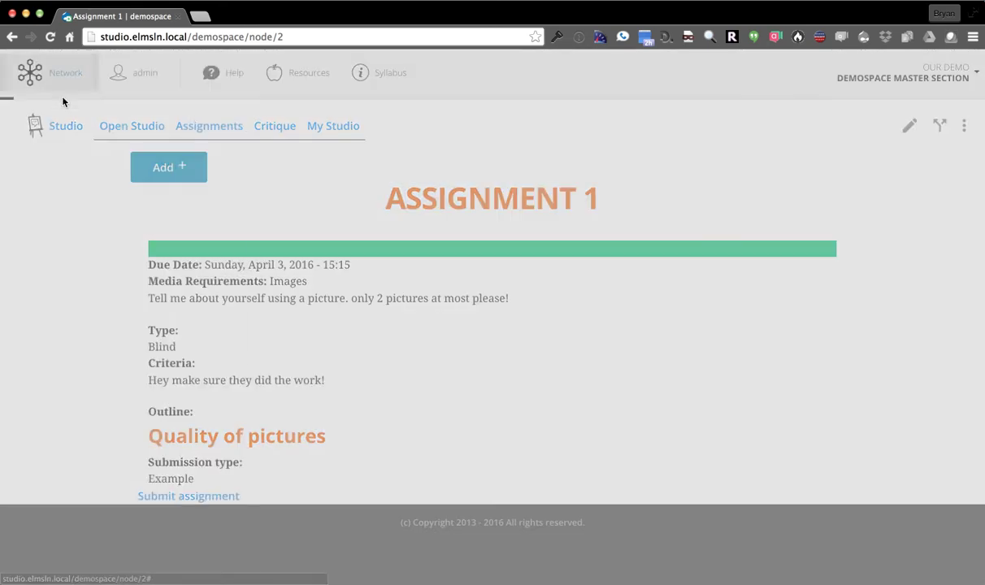
{"action": "left_click", "coordinate": [81, 190]}
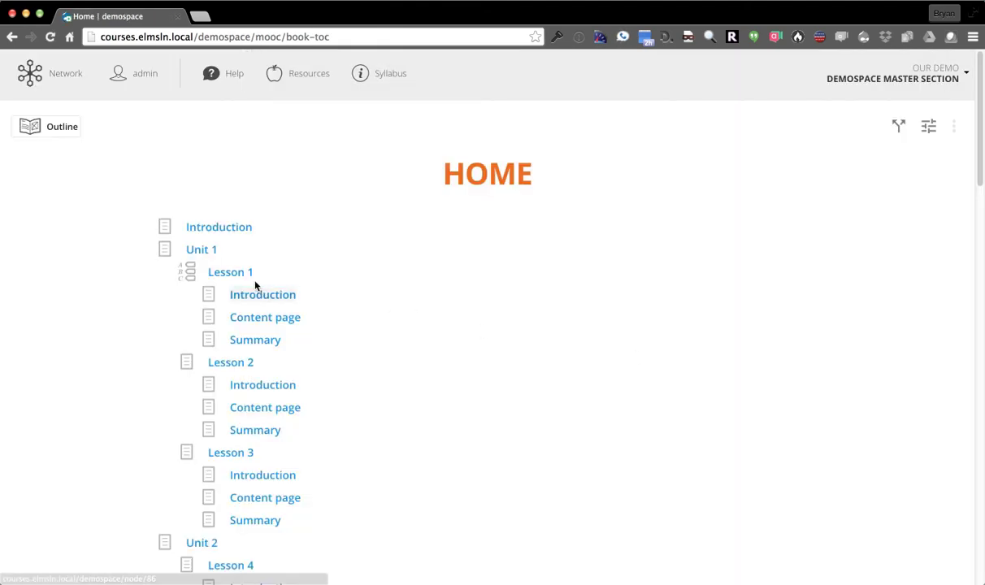
{"action": "left_click", "coordinate": [249, 295]}
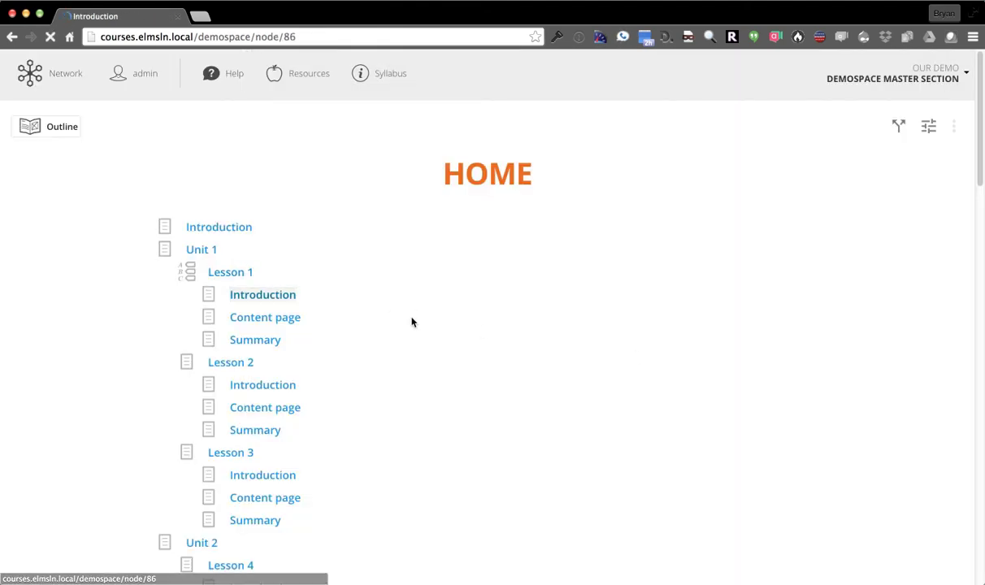
{"action": "left_click", "coordinate": [869, 128]}
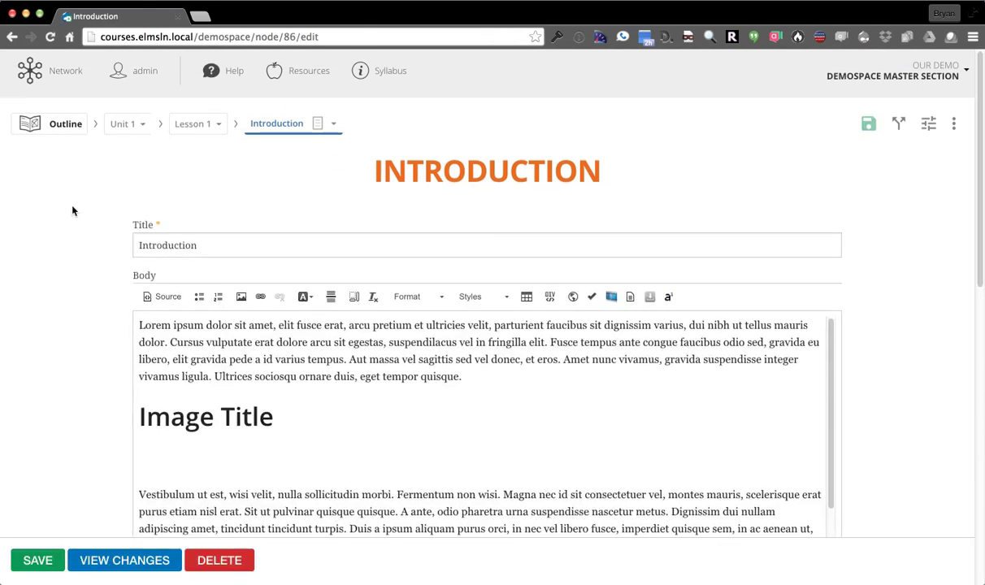
Paste the Assignment 1 submit widget shortcode on a new line below the first Image Title
{"action": "scroll", "coordinate": [79, 209], "scroll_direction": "down", "scroll_amount": 1}
{"action": "left_click", "coordinate": [430, 375]}
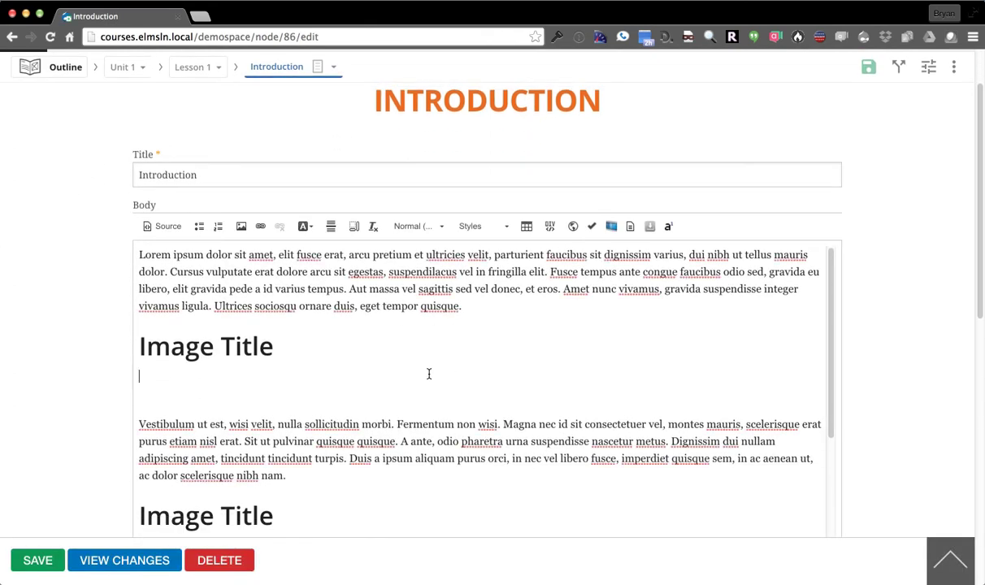
{"action": "key", "text": "Return"}
{"action": "type", "text": "[ciscode|rev=1|tool=cle|render=submit|item=2|entity_type=node|entity_bundle=cle_assignment|entity_key=nid|submit_type=node|submit_bundle=cle_submission|submit_reference=field_assignment|submit_endpoint=node|submitted_text=View|author_field=author]"}
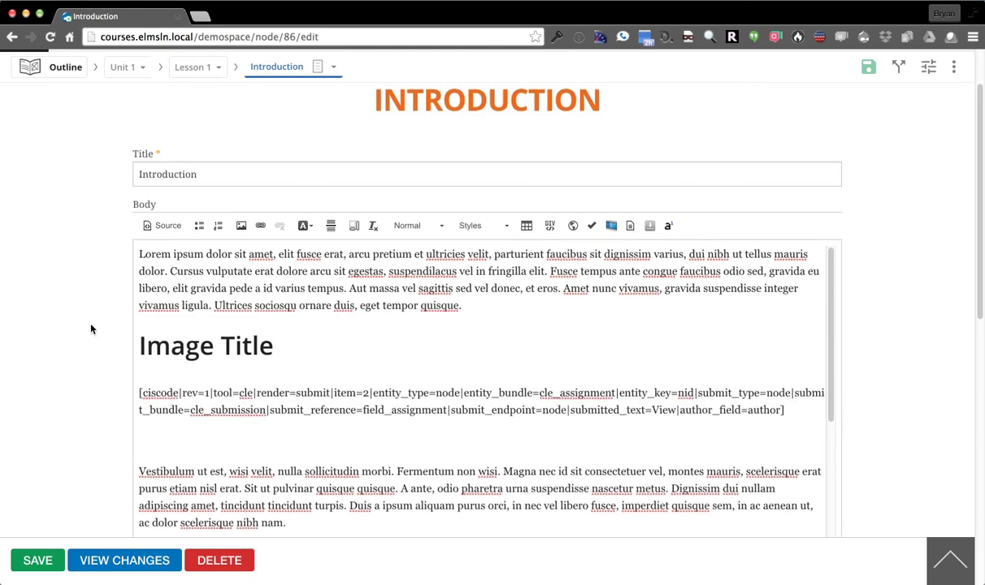
{"action": "scroll", "coordinate": [91, 329], "scroll_direction": "down", "scroll_amount": 2}
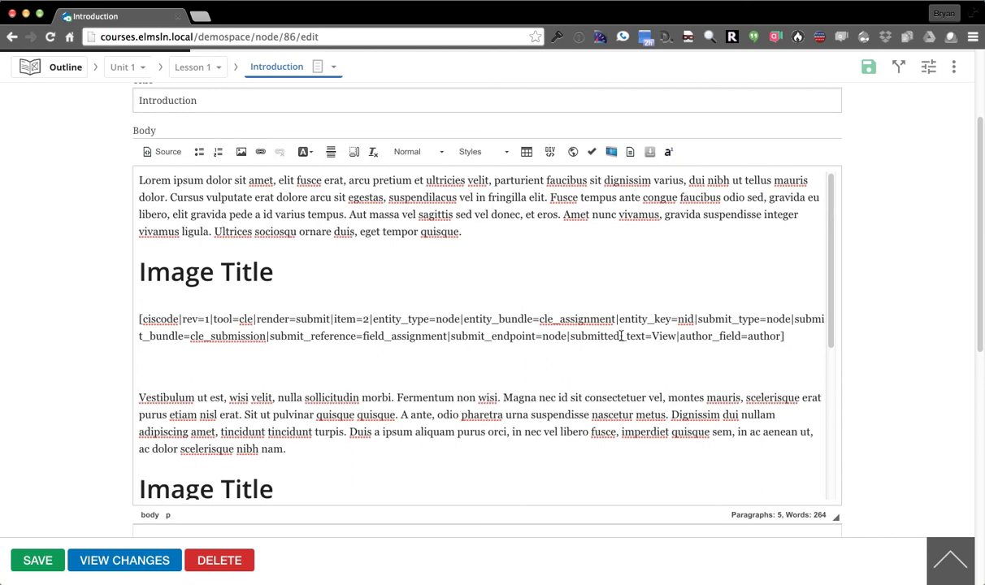
{"action": "double_click", "coordinate": [663, 335]}
{"action": "left_click", "coordinate": [667, 336]}
Save the Introduction page and start an Assignment 1 submission titled 'My personal'
{"action": "left_click", "coordinate": [37, 561]}
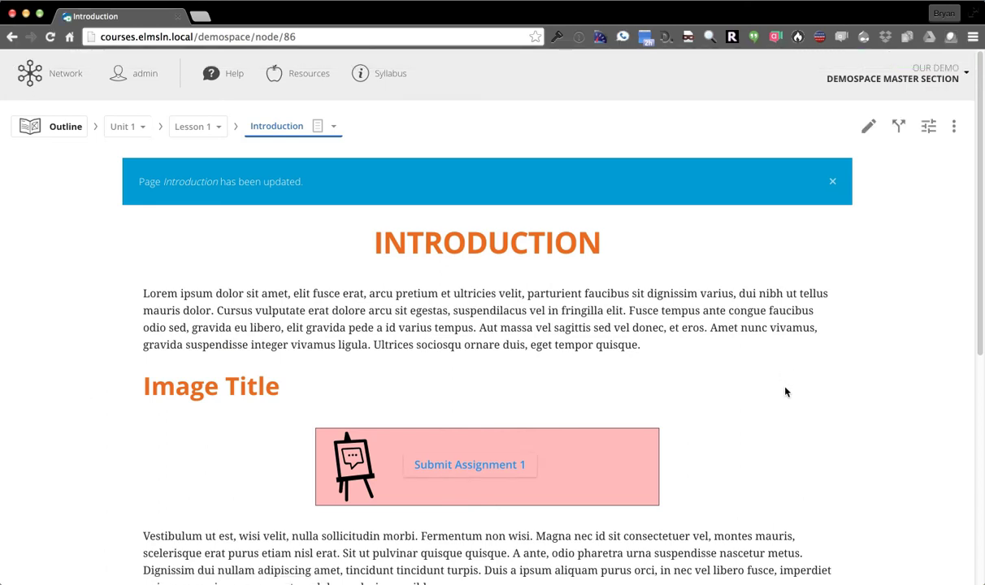
{"action": "scroll", "coordinate": [785, 391], "scroll_direction": "down", "scroll_amount": 1}
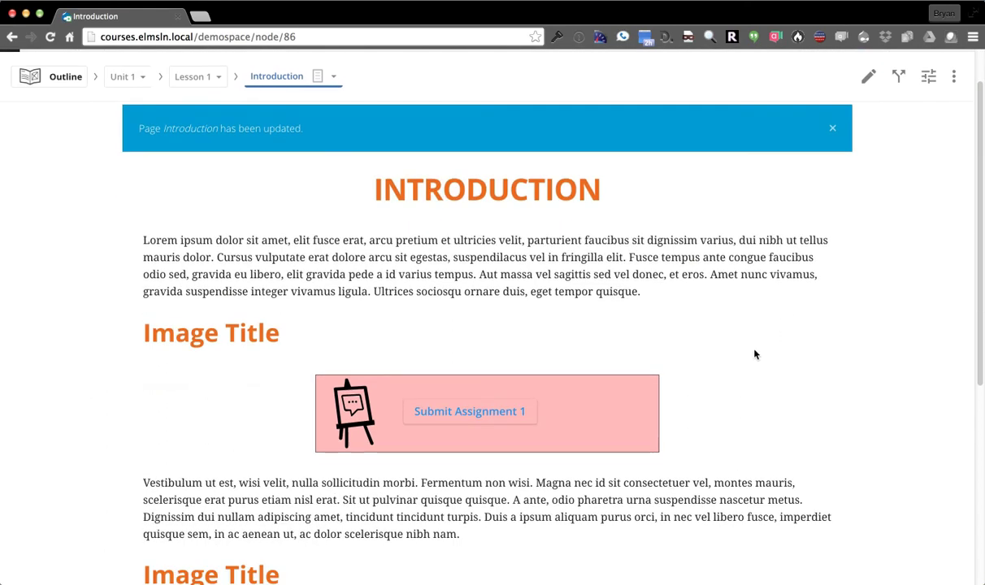
{"action": "left_click", "coordinate": [462, 416]}
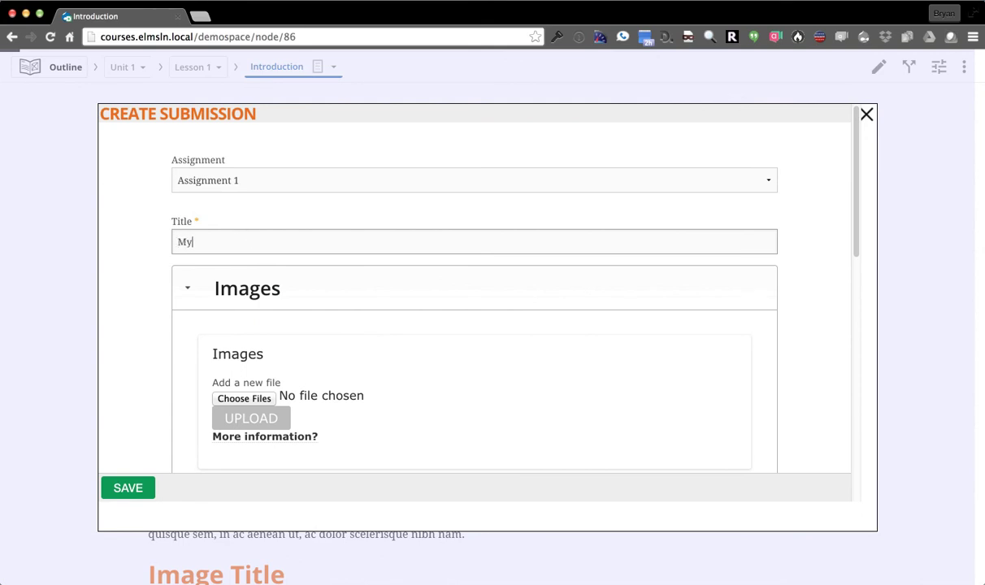
{"action": "type", "text": "My personal photo"}
Attach banner.jpg as the submission image and scroll through the remaining form fields
{"action": "scroll", "coordinate": [227, 317], "scroll_direction": "down", "scroll_amount": 2}
{"action": "left_click", "coordinate": [244, 331]}
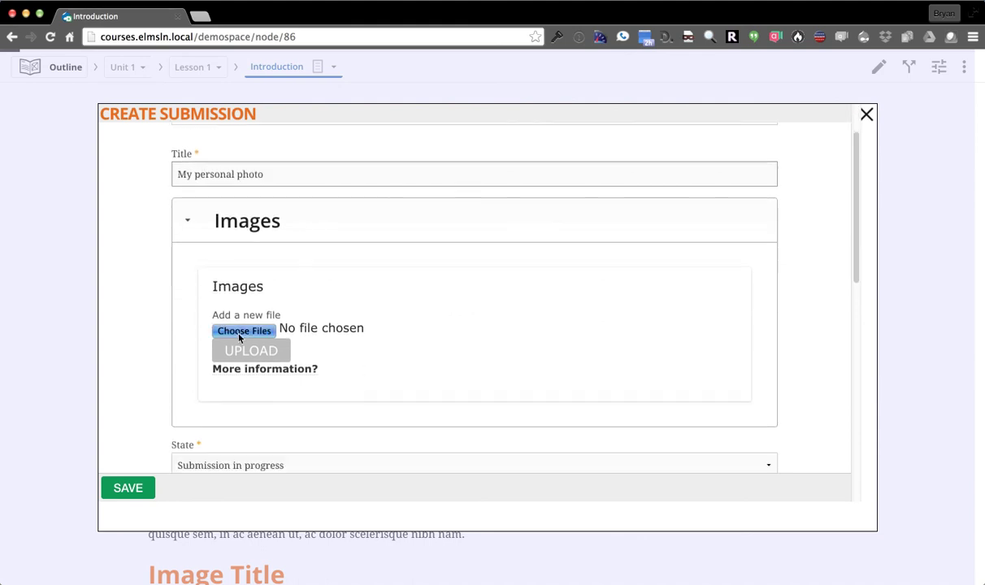
{"action": "double_click", "coordinate": [390, 88]}
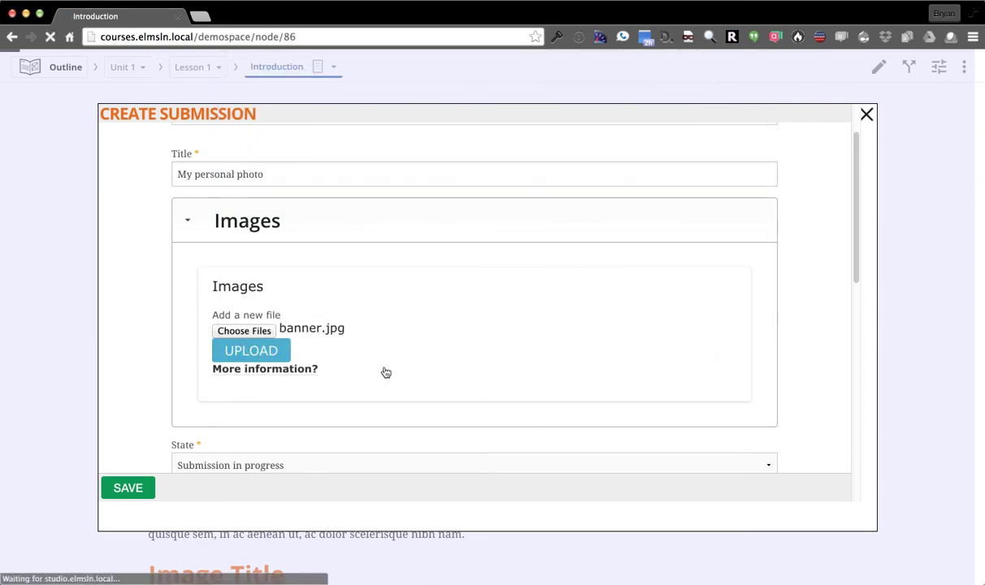
{"action": "scroll", "coordinate": [145, 319], "scroll_direction": "down", "scroll_amount": 4}
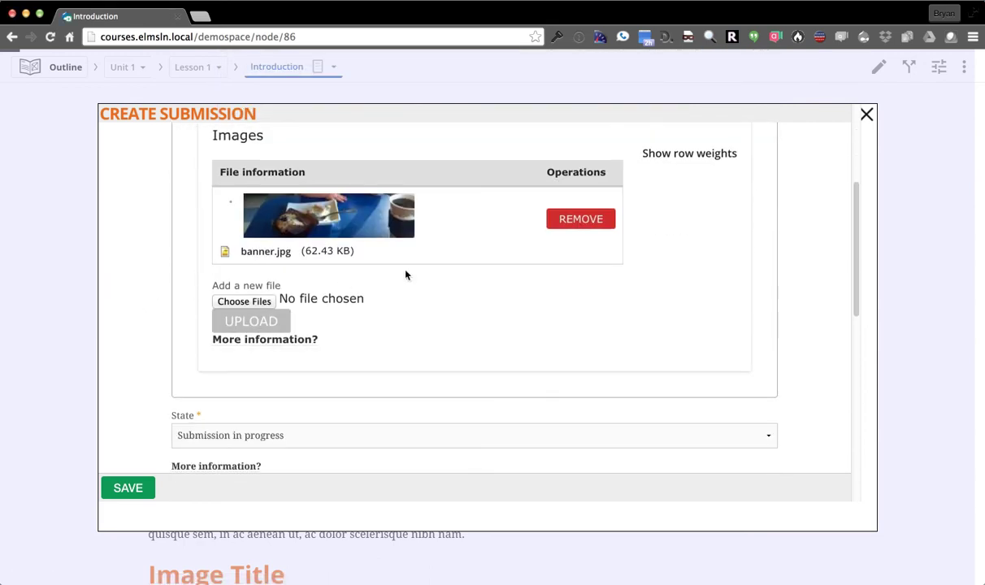
{"action": "scroll", "coordinate": [176, 306], "scroll_direction": "down", "scroll_amount": 5}
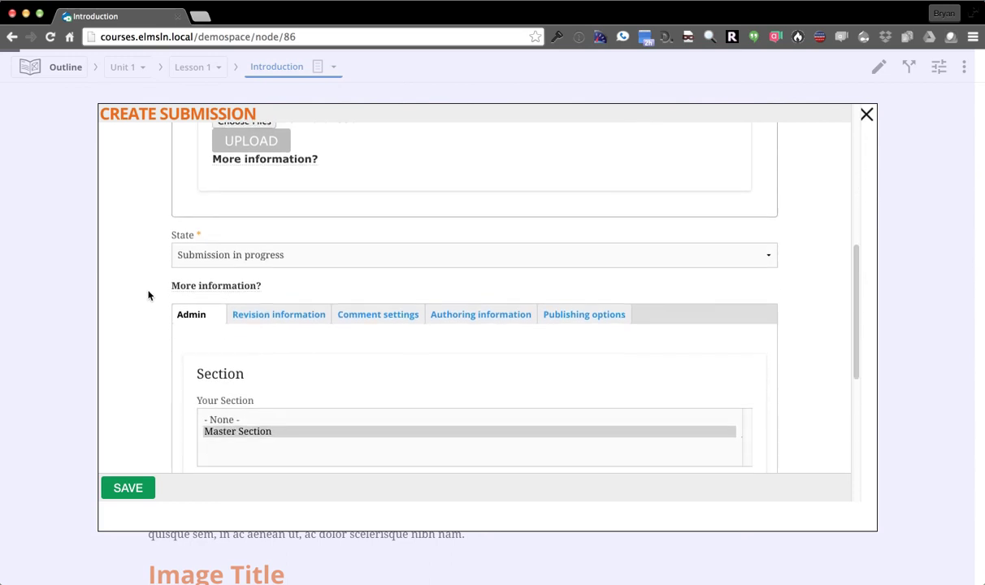
{"action": "scroll", "coordinate": [163, 338], "scroll_direction": "down", "scroll_amount": 6}
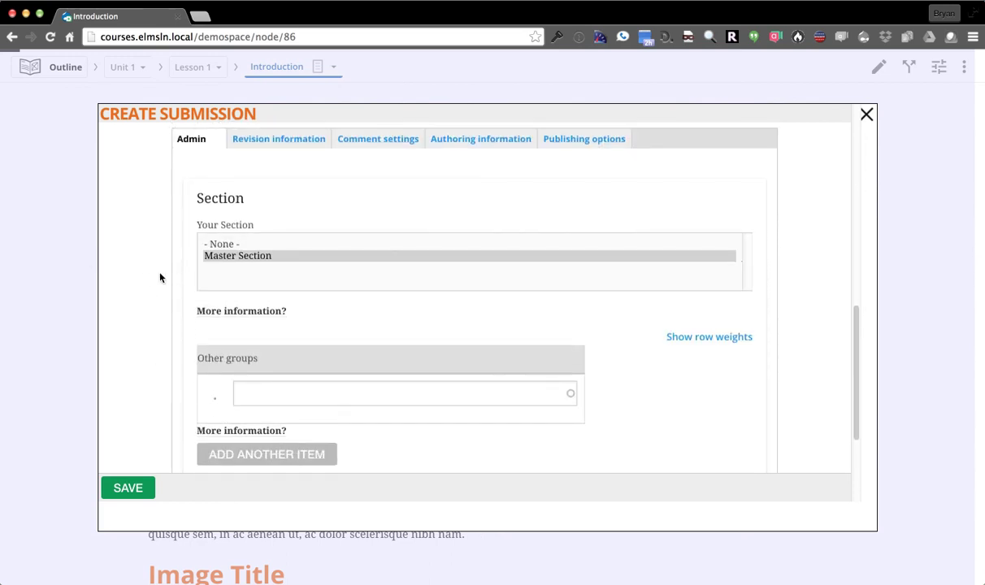
{"action": "scroll", "coordinate": [146, 278], "scroll_direction": "down", "scroll_amount": 4}
{"action": "scroll", "coordinate": [146, 303], "scroll_direction": "up", "scroll_amount": 3}
{"action": "scroll", "coordinate": [142, 305], "scroll_direction": "up", "scroll_amount": 6}
Save the photo submission, view the enlarged photo, then close the submission modal
{"action": "left_click", "coordinate": [125, 490]}
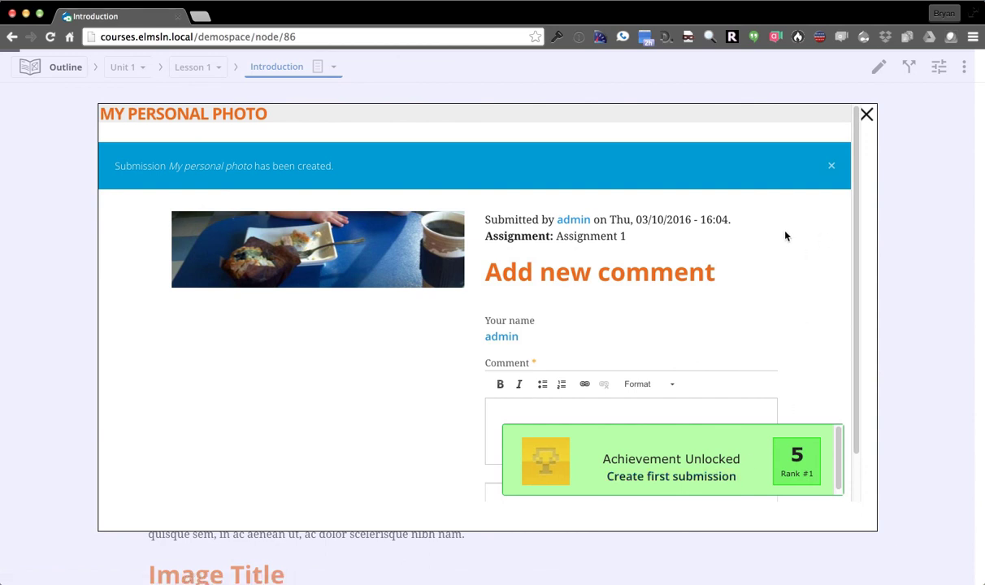
{"action": "left_click", "coordinate": [832, 166]}
{"action": "left_click", "coordinate": [294, 182]}
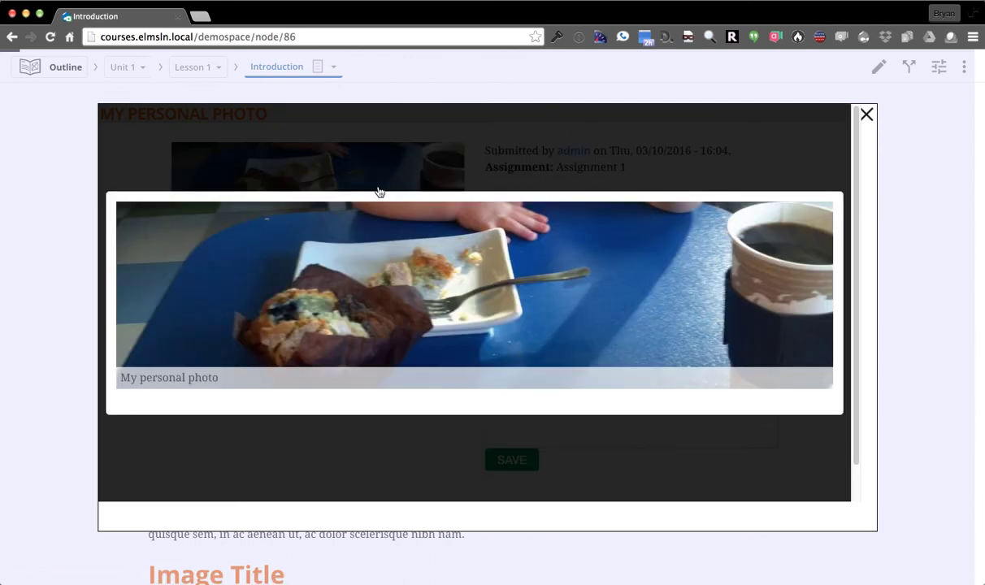
{"action": "left_click", "coordinate": [297, 152]}
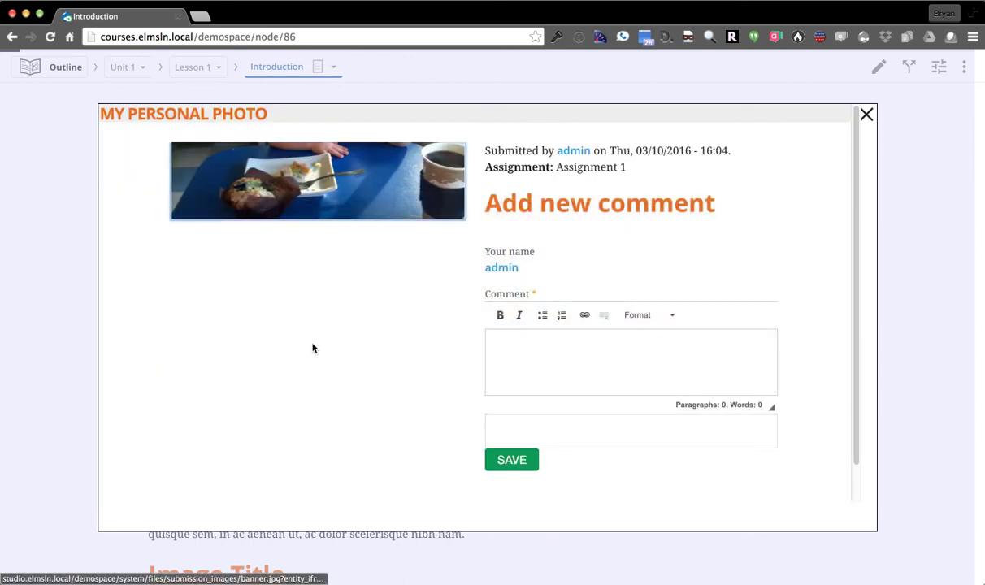
{"action": "left_click", "coordinate": [607, 370]}
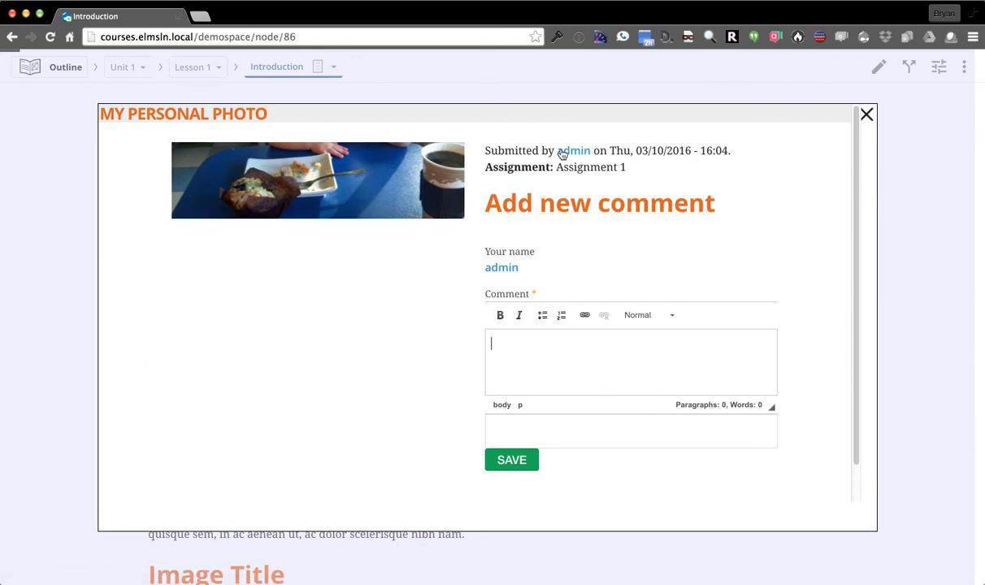
{"action": "left_click", "coordinate": [867, 116]}
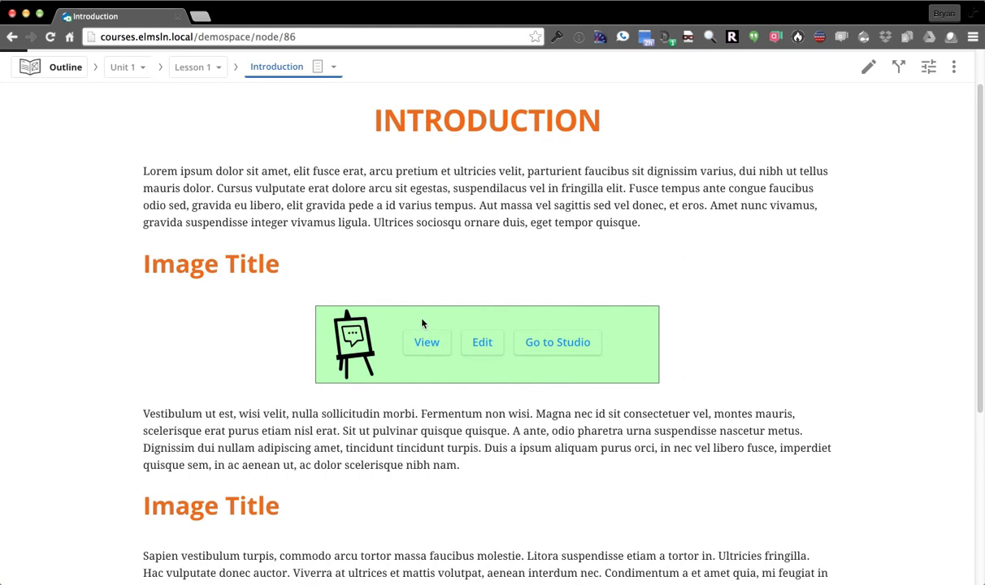
{"action": "left_click", "coordinate": [425, 342]}
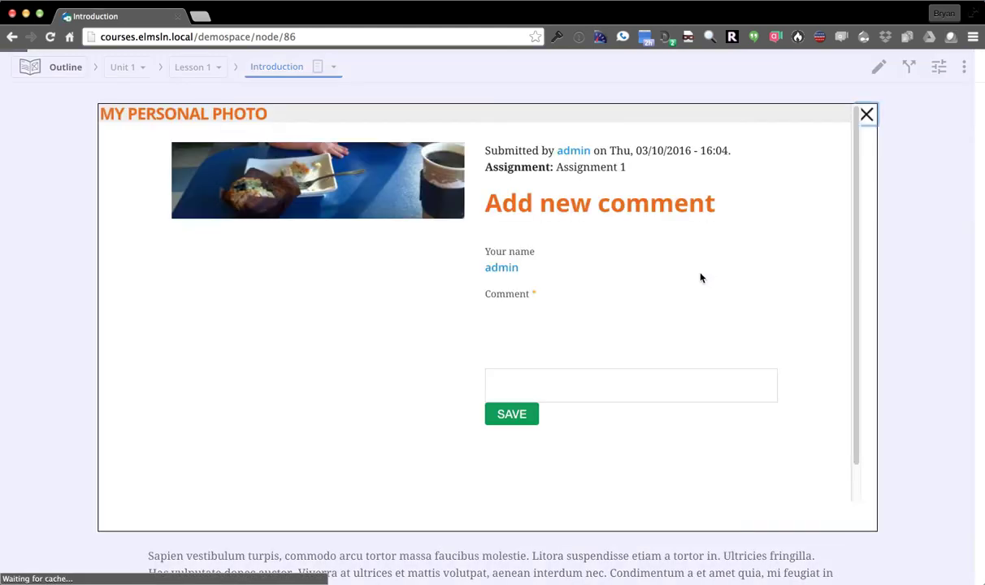
{"action": "left_click", "coordinate": [867, 115]}
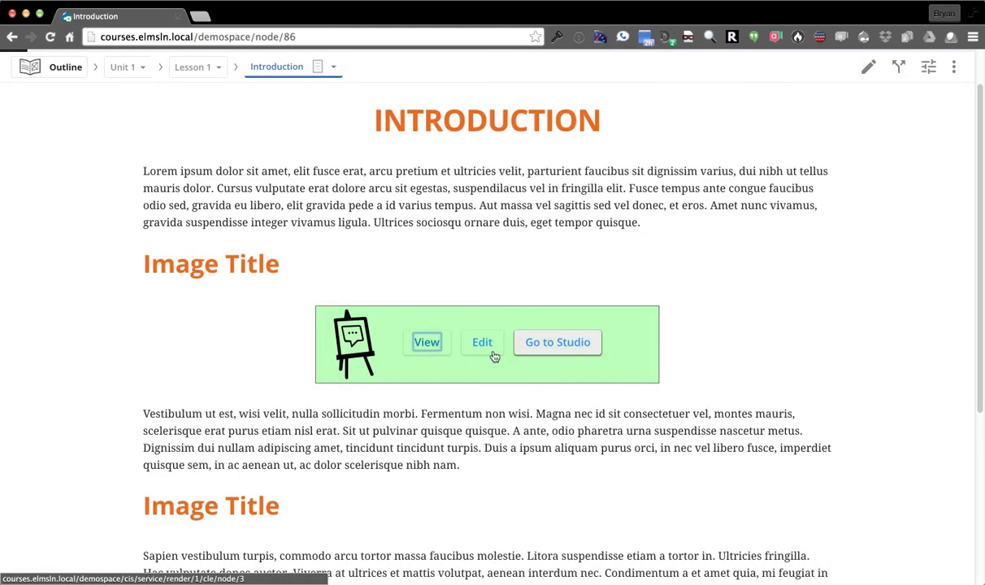
{"action": "left_click", "coordinate": [481, 342]}
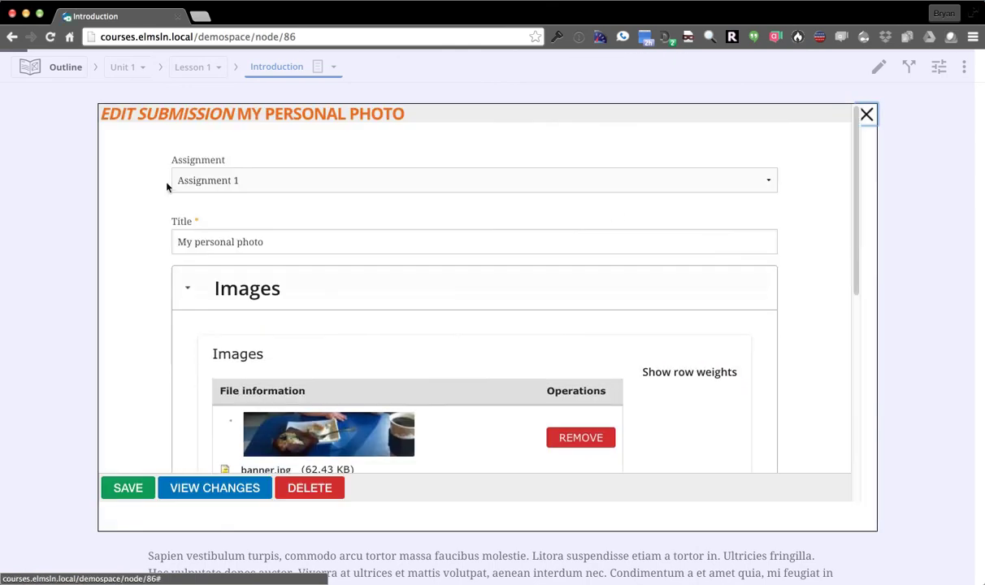
{"action": "scroll", "coordinate": [832, 251], "scroll_direction": "down", "scroll_amount": 10}
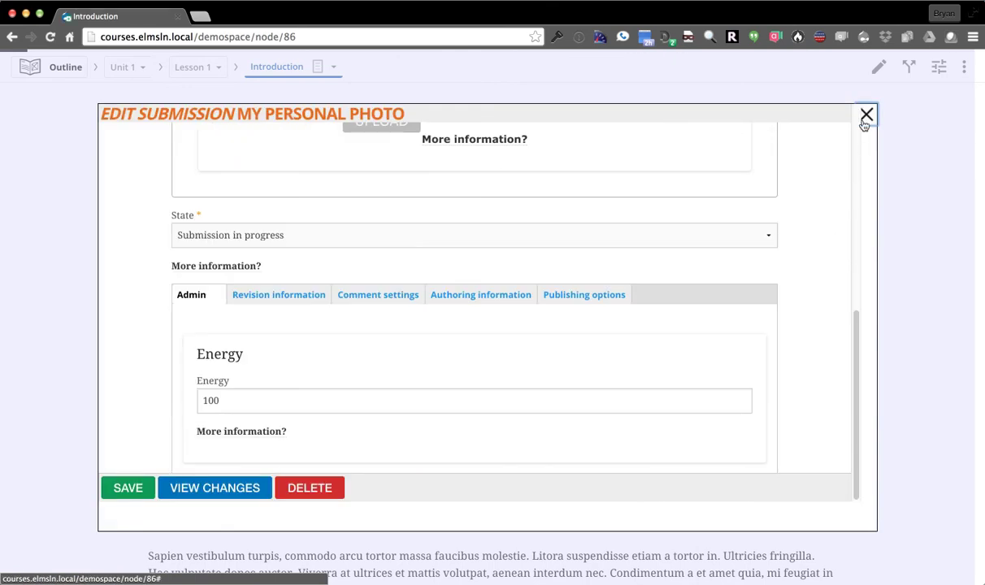
{"action": "left_click", "coordinate": [867, 115]}
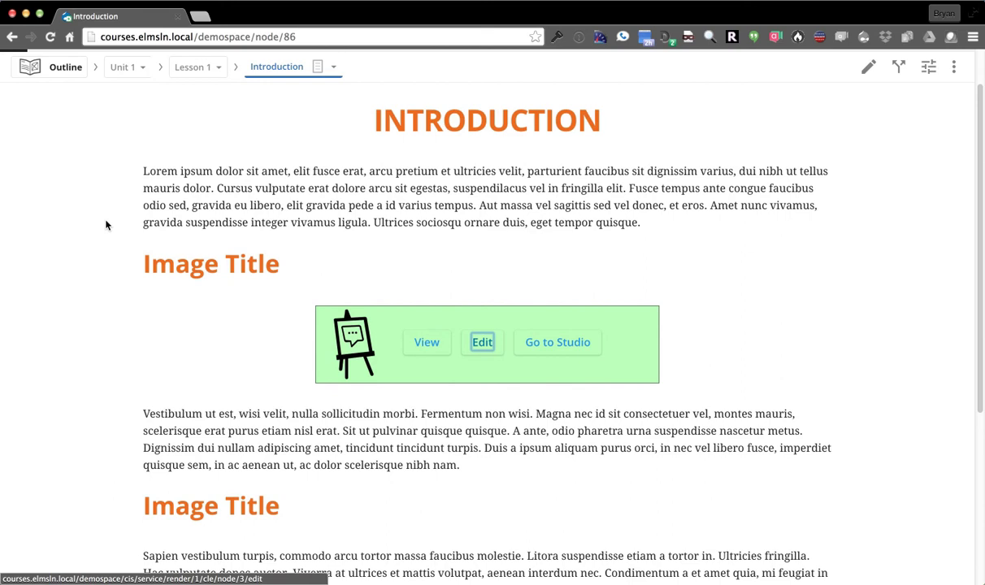
{"action": "left_click", "coordinate": [561, 354]}
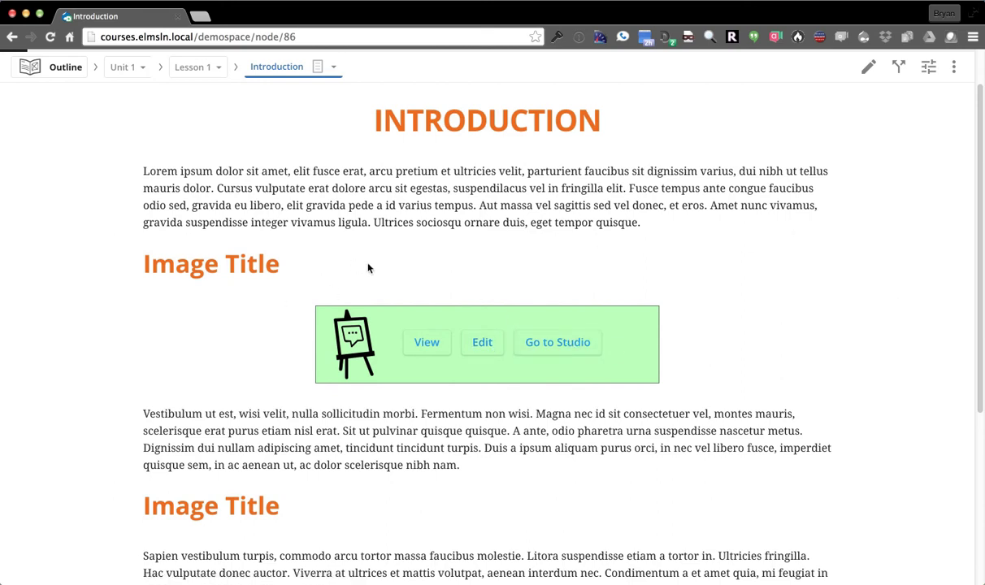
Go to the Studio, enlarge the submission thumbnail, and check the assignment filter choices
{"action": "left_click", "coordinate": [562, 343]}
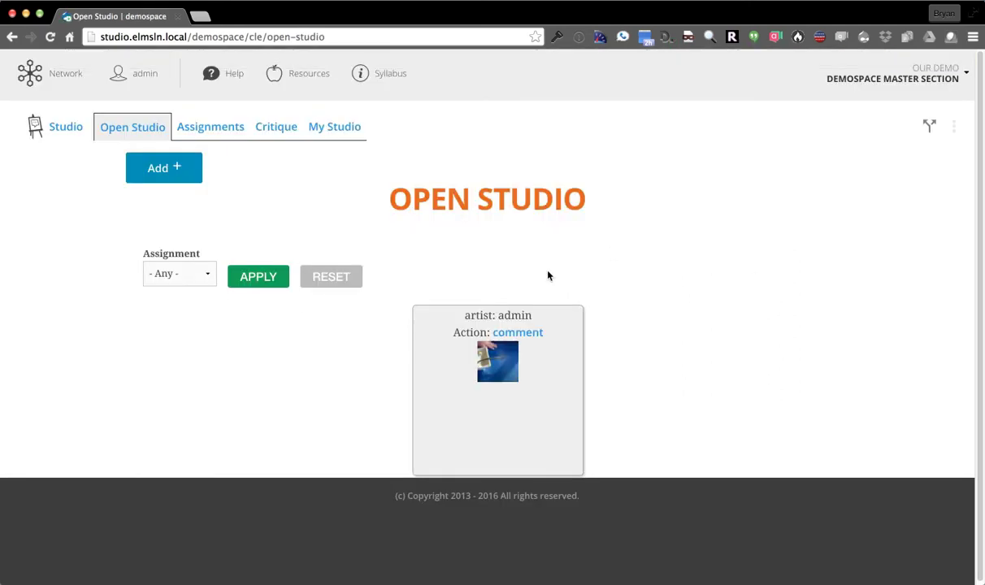
{"action": "left_click", "coordinate": [504, 366]}
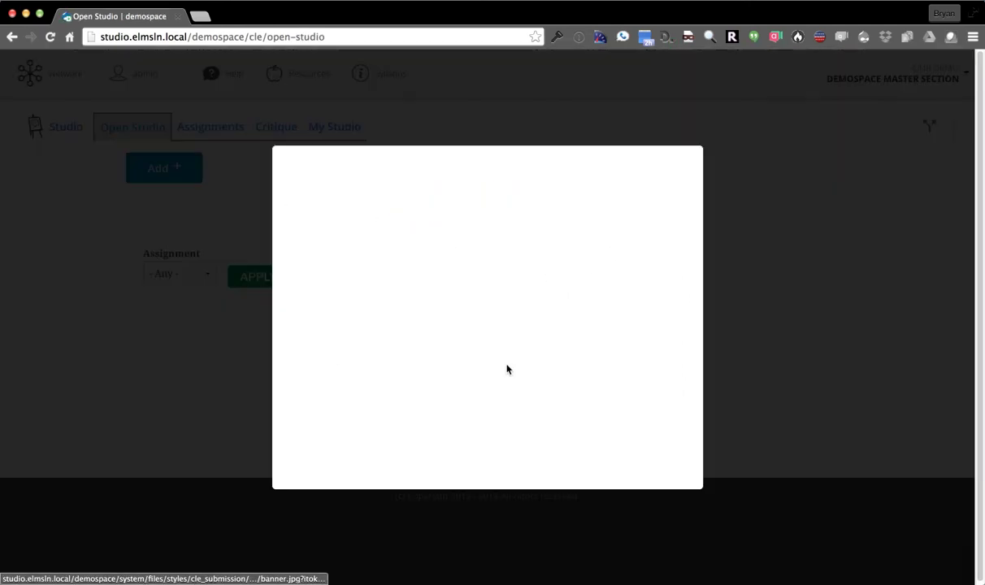
{"action": "left_click", "coordinate": [930, 311]}
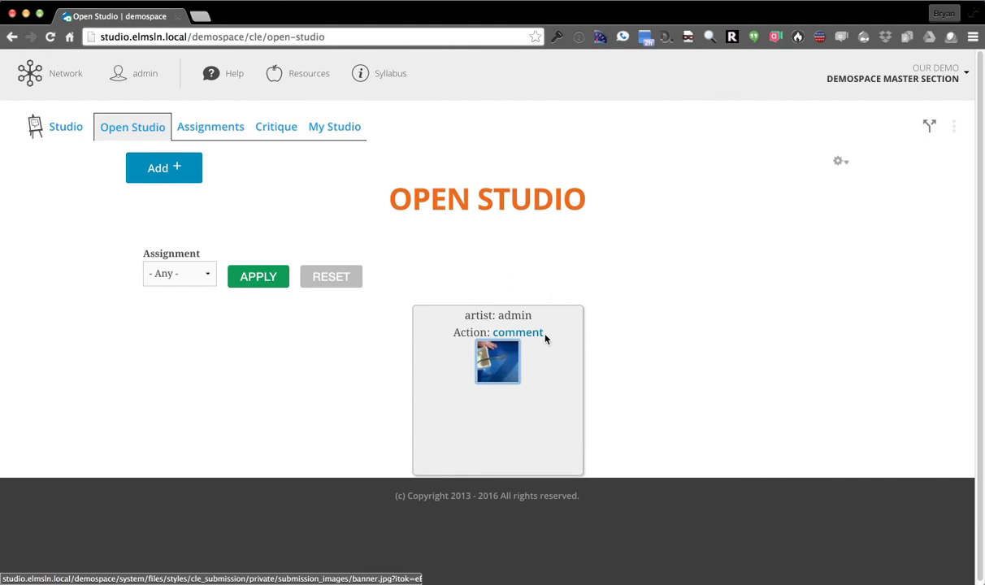
{"action": "left_click", "coordinate": [198, 285]}
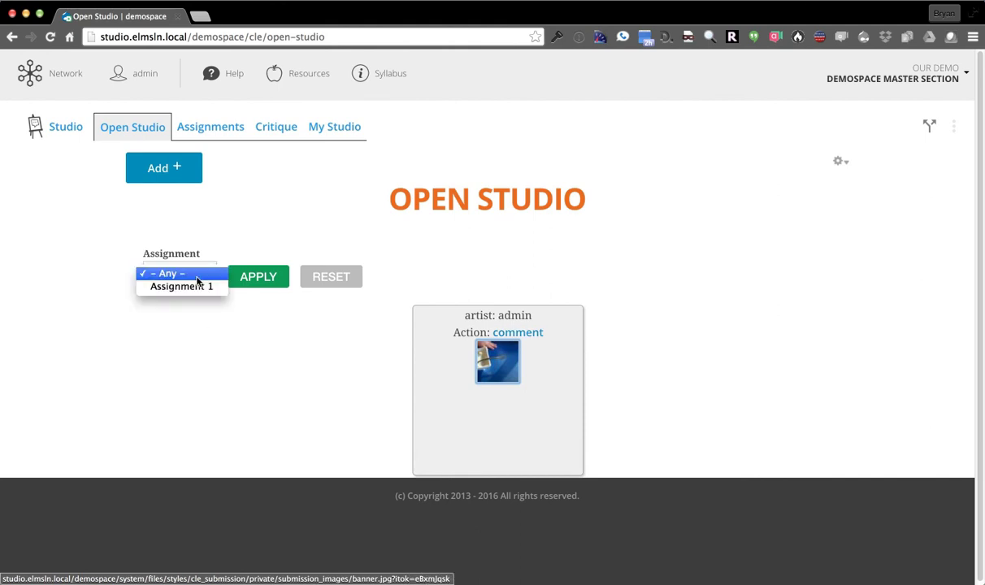
{"action": "left_click", "coordinate": [289, 376]}
{"action": "left_click", "coordinate": [278, 168]}
Browse the Critique section's feedback received and feedback given views
{"action": "left_click", "coordinate": [268, 128]}
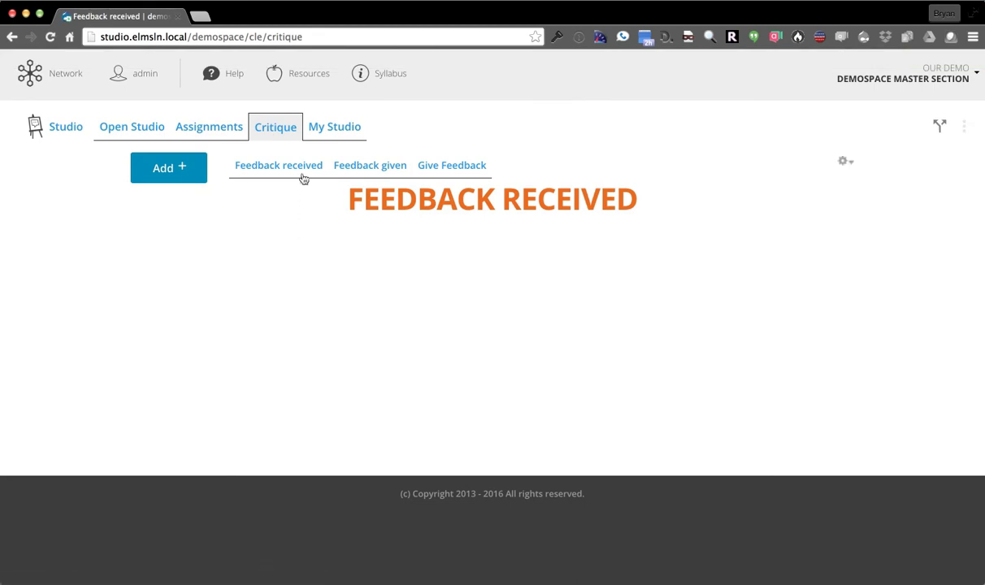
{"action": "left_click", "coordinate": [277, 167]}
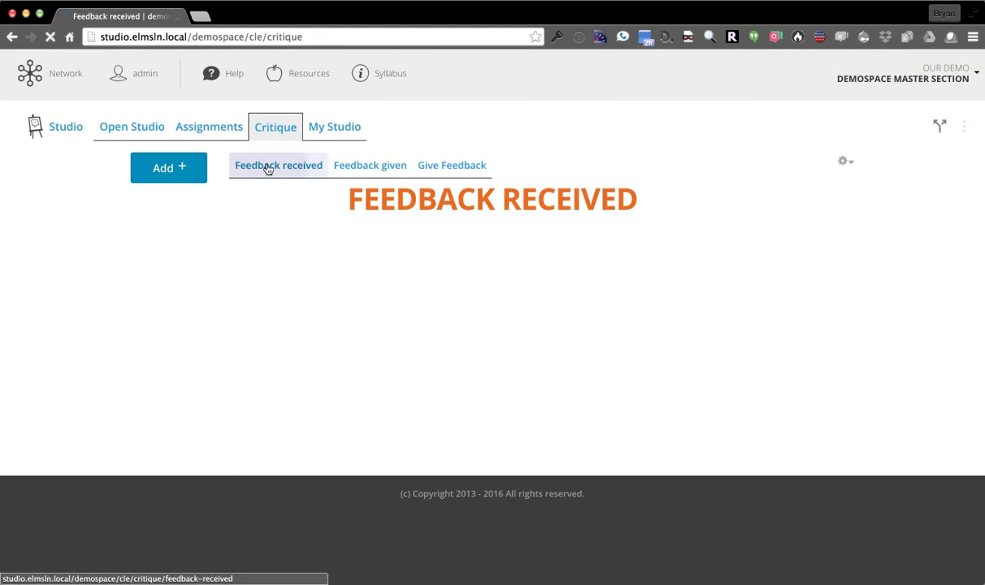
{"action": "left_click", "coordinate": [344, 172]}
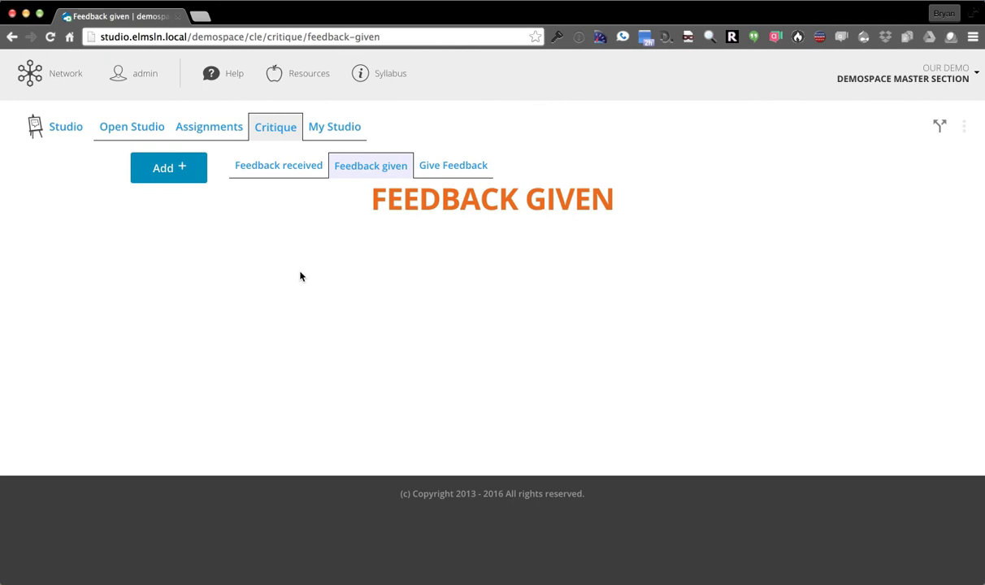
In My Studio, filter submissions to images, then videos, then show all again
{"action": "left_click", "coordinate": [342, 132]}
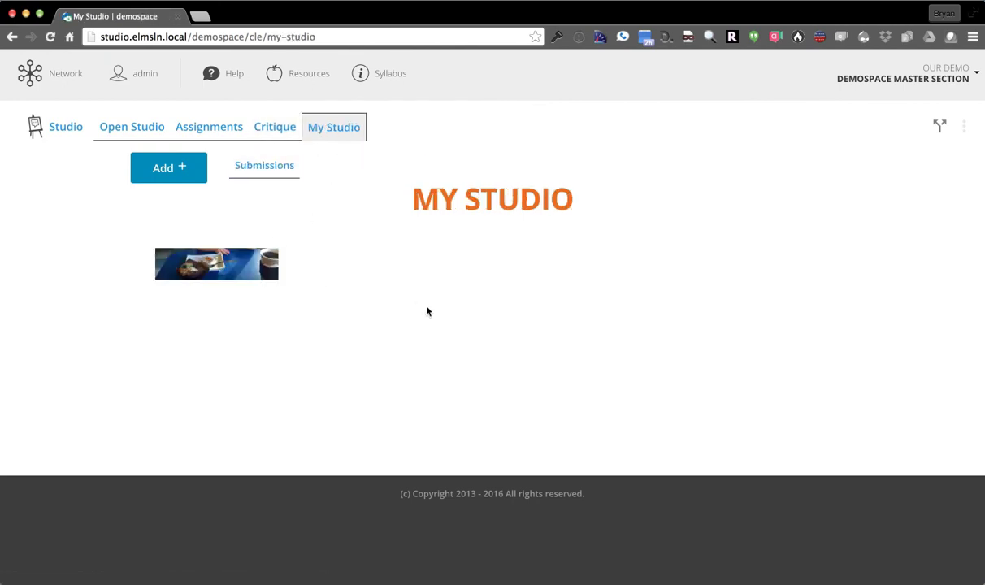
{"action": "left_click", "coordinate": [262, 166]}
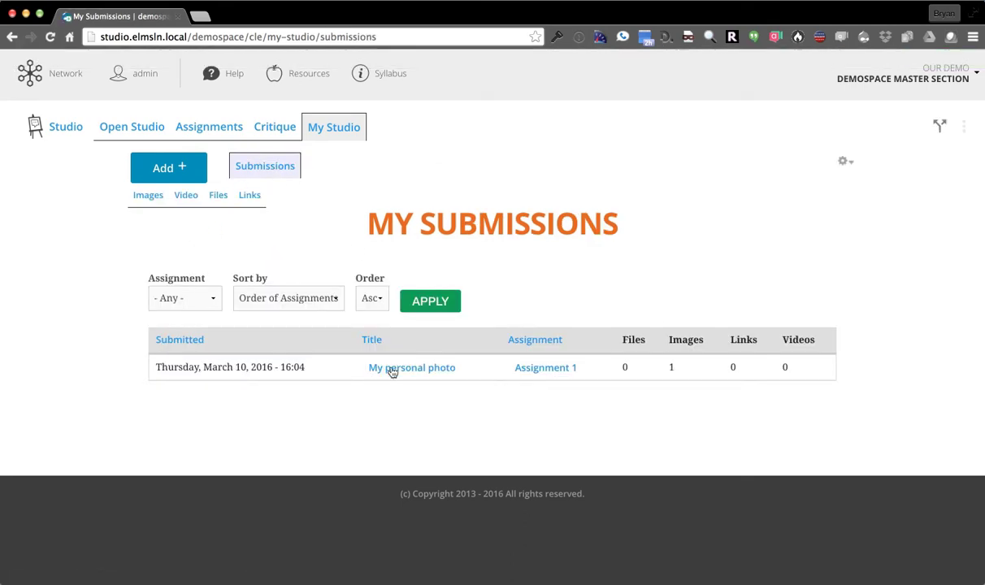
{"action": "left_click", "coordinate": [137, 200]}
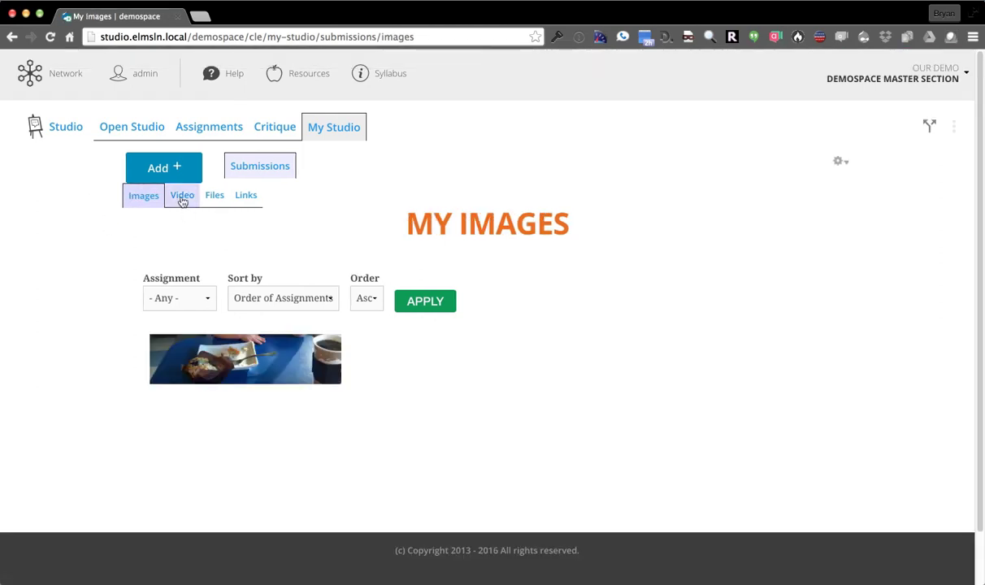
{"action": "left_click", "coordinate": [184, 198]}
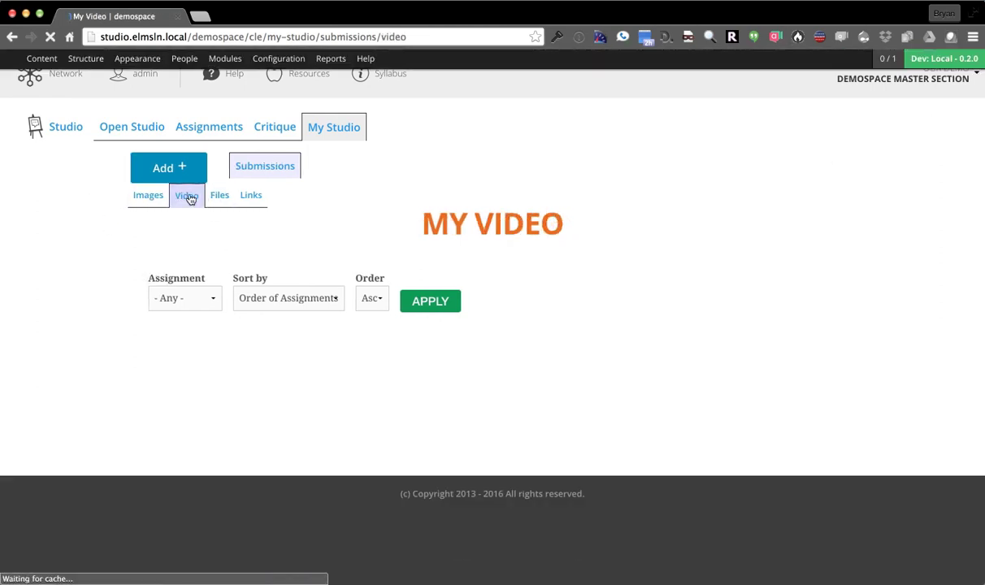
{"action": "left_click", "coordinate": [272, 167]}
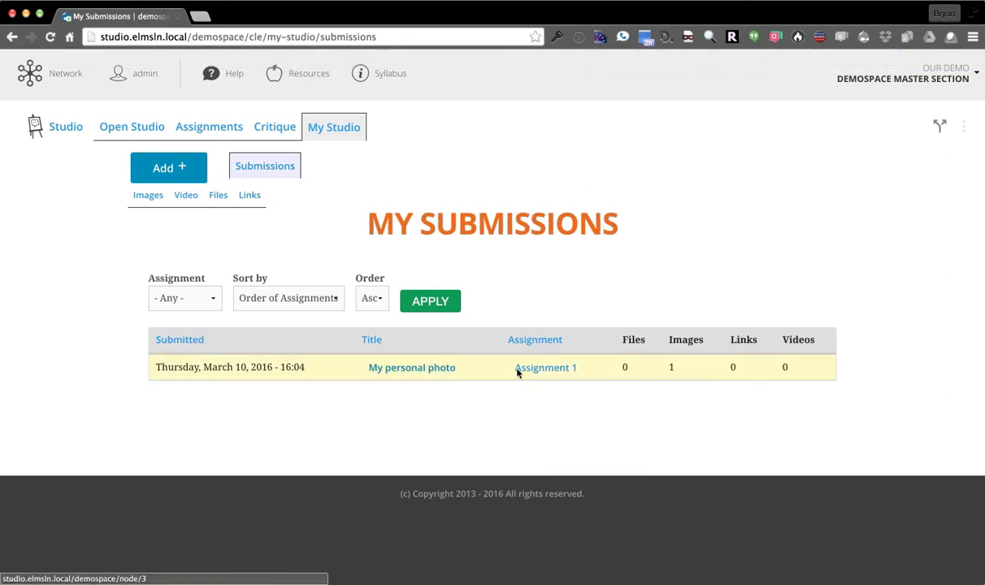
Open the My personal photo submission and view the Studio assignments list
{"action": "left_click", "coordinate": [416, 369]}
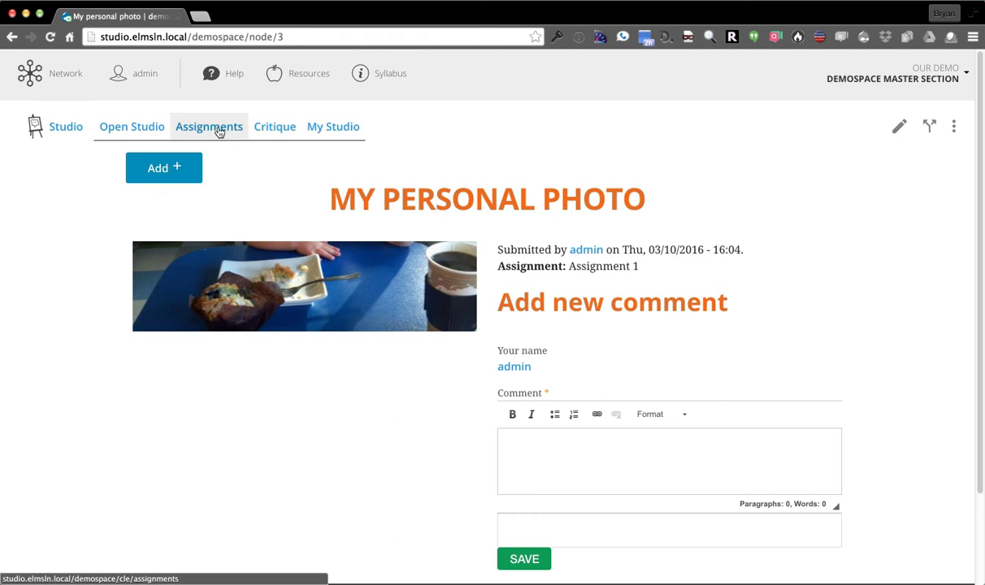
{"action": "left_click", "coordinate": [218, 129]}
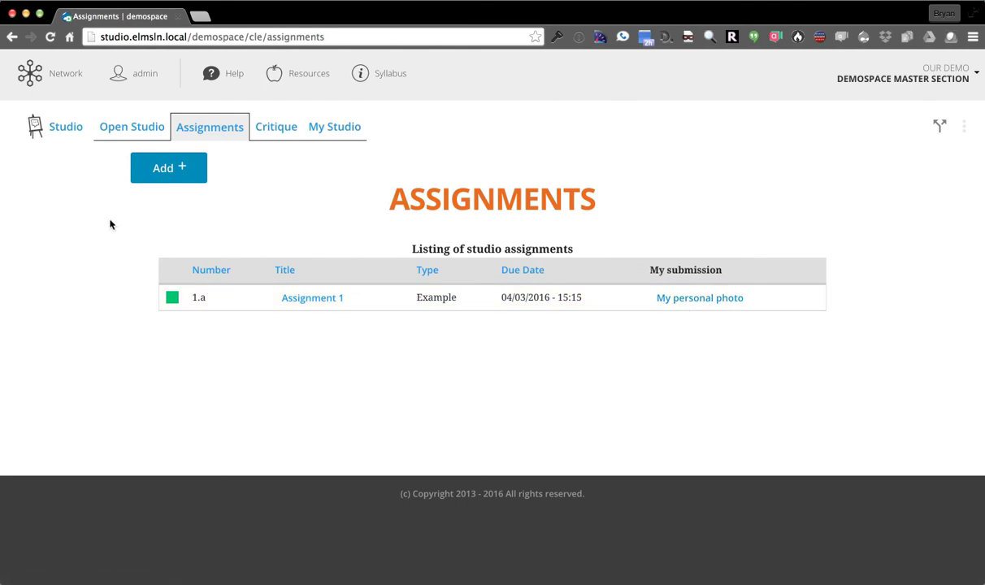
{"action": "left_click", "coordinate": [30, 73]}
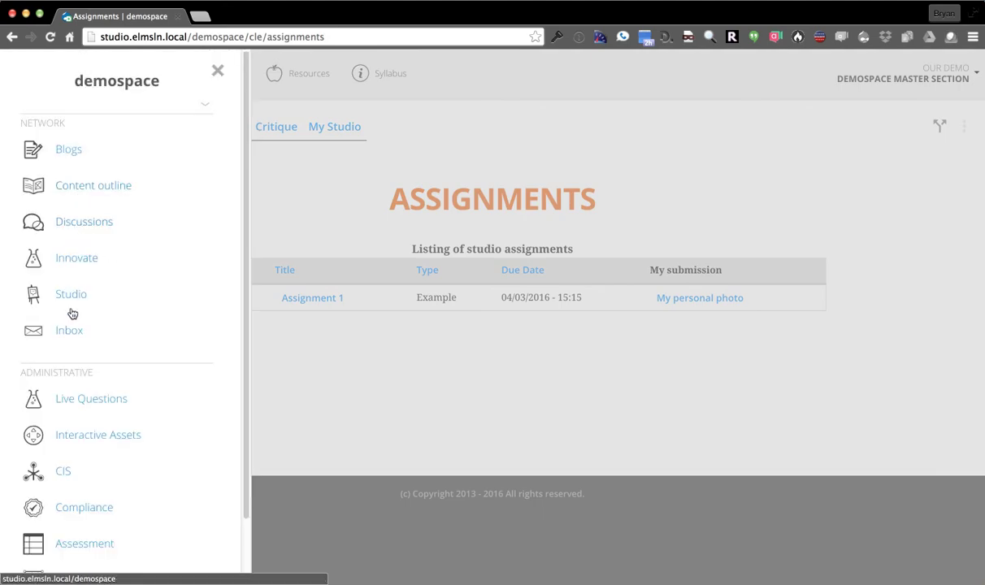
Open Discussions, scroll through an empty Create Thread form, then reopen the Network panel
{"action": "left_click", "coordinate": [82, 224]}
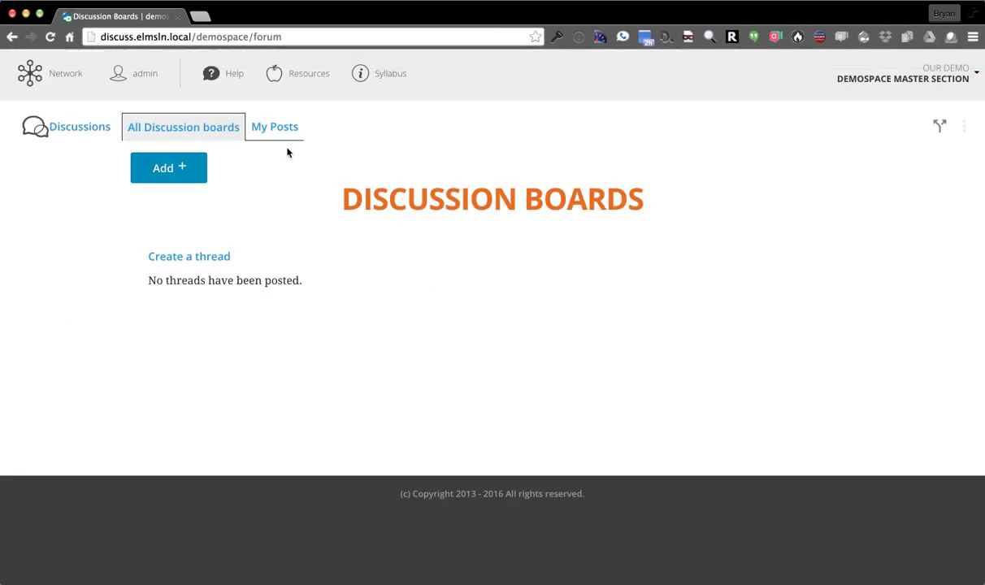
{"action": "left_click", "coordinate": [182, 268]}
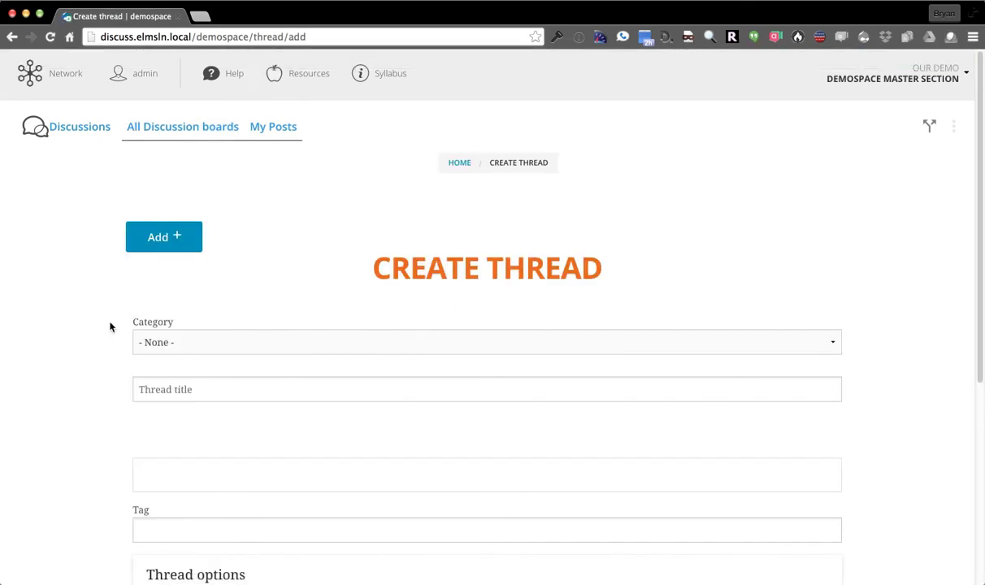
{"action": "scroll", "coordinate": [110, 327], "scroll_direction": "down", "scroll_amount": 5}
{"action": "scroll", "coordinate": [86, 378], "scroll_direction": "down", "scroll_amount": 3}
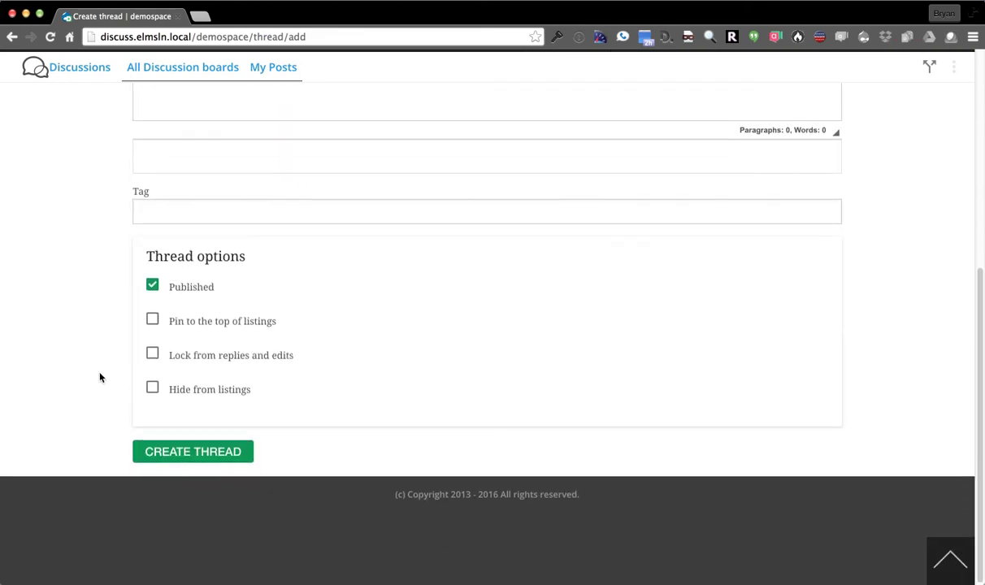
{"action": "scroll", "coordinate": [99, 374], "scroll_direction": "up", "scroll_amount": 1}
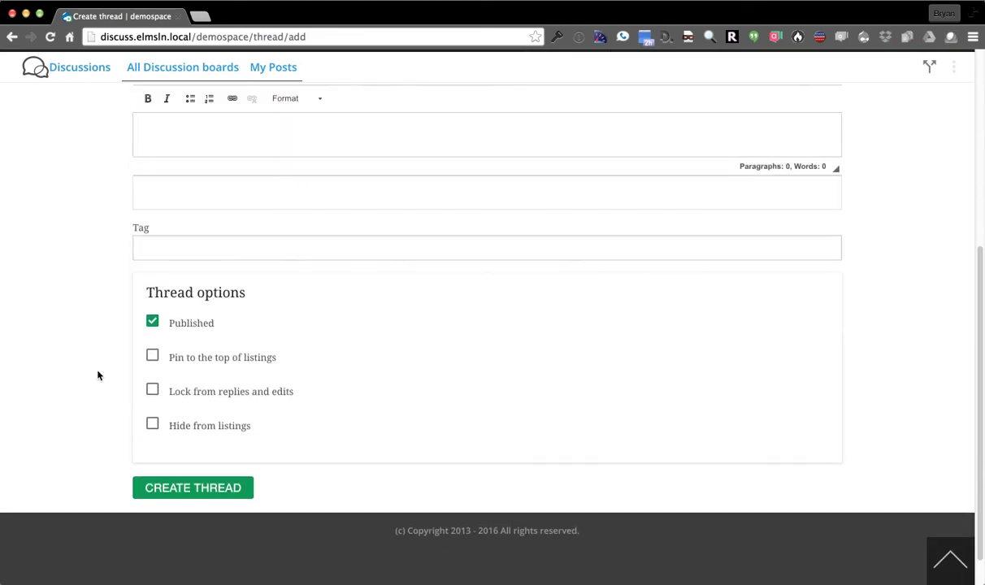
{"action": "scroll", "coordinate": [97, 374], "scroll_direction": "up", "scroll_amount": 6}
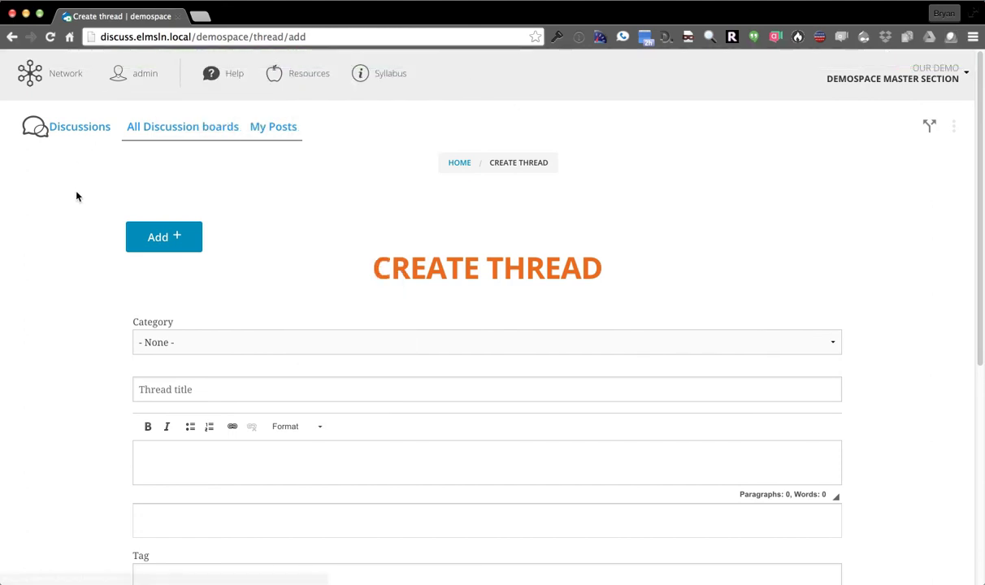
{"action": "left_click", "coordinate": [49, 68]}
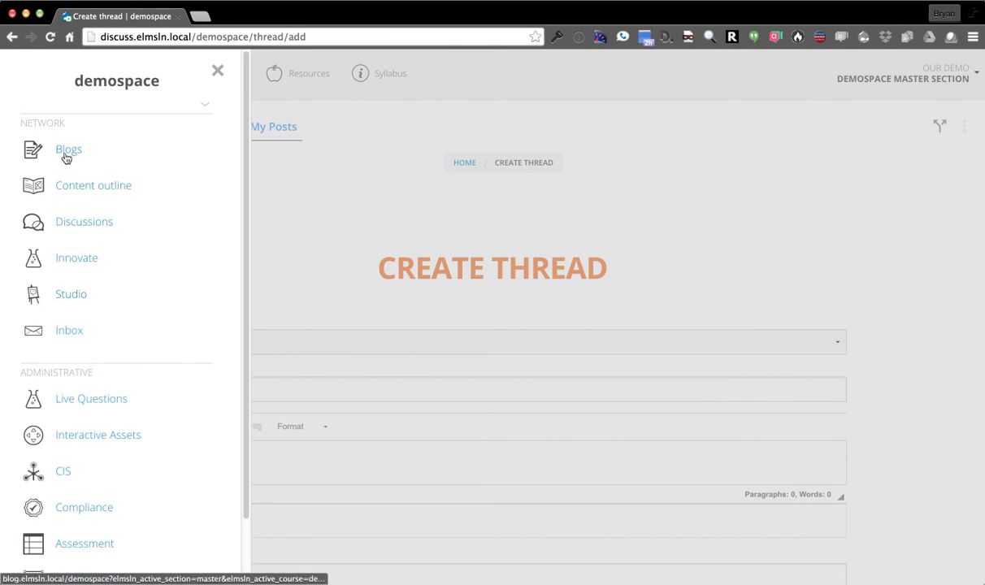
Go to the Blogs tool's My Blog Posts page and reopen the Network panel
{"action": "left_click", "coordinate": [187, 162]}
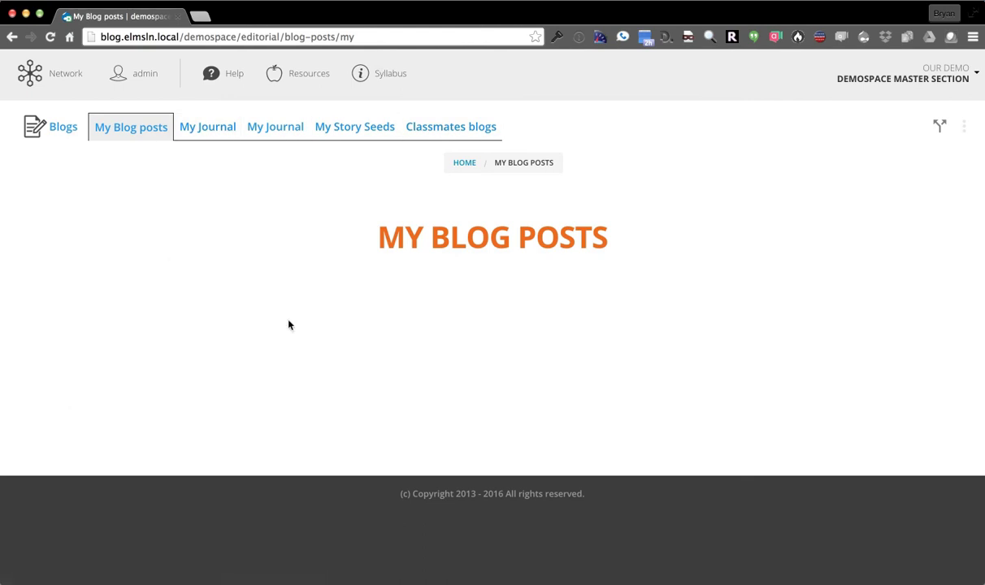
{"action": "left_click", "coordinate": [35, 78]}
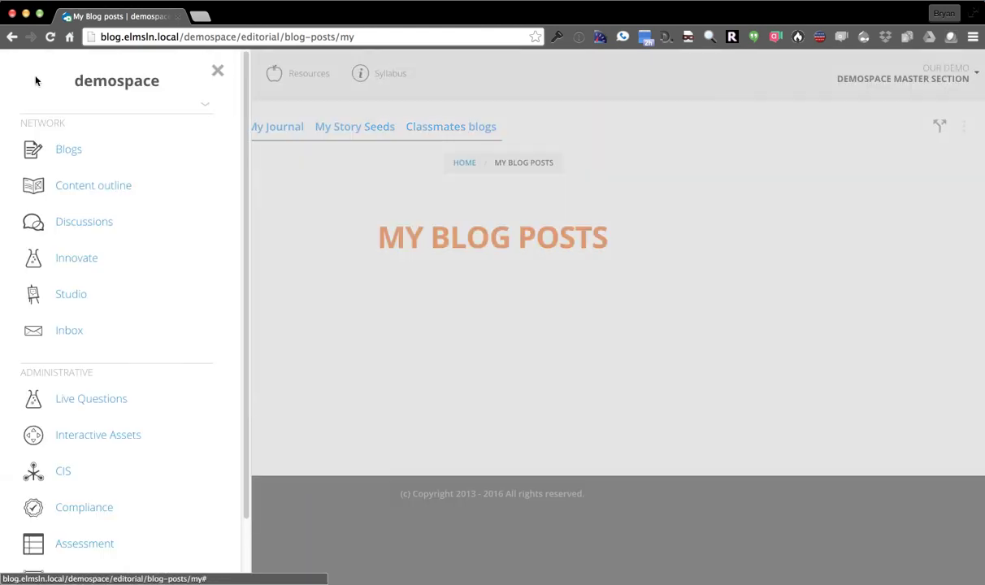
Switch to Innovate, browse the admin toolbar's Structure submenus, then hide the toolbar
{"action": "left_click", "coordinate": [82, 259]}
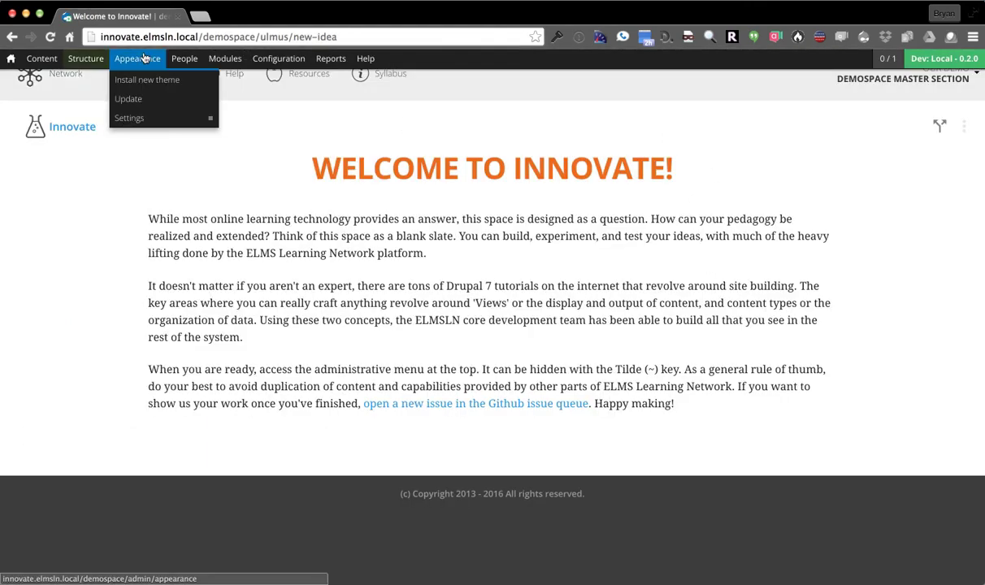
{"action": "key", "text": "grave"}
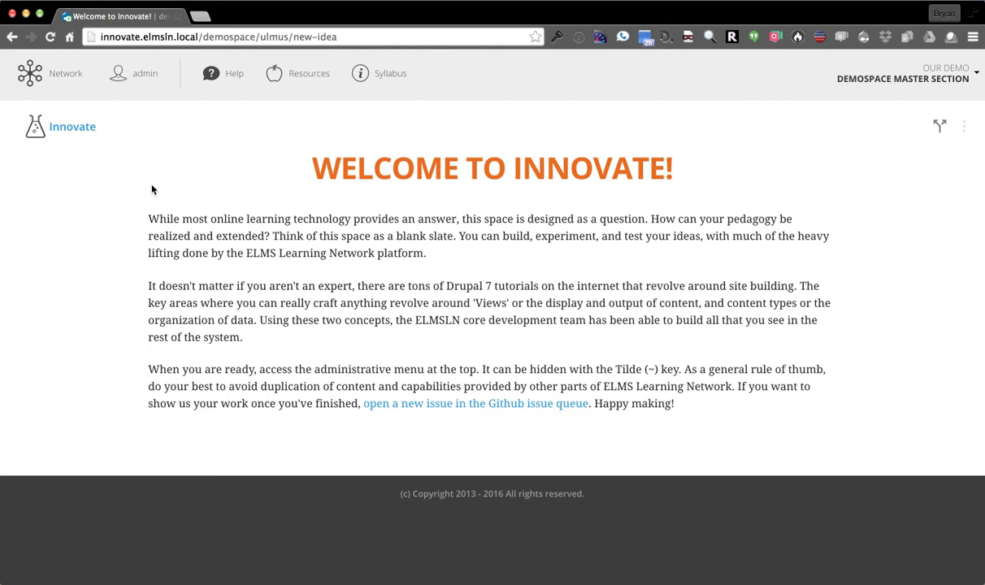
{"action": "key", "text": "asciitilde"}
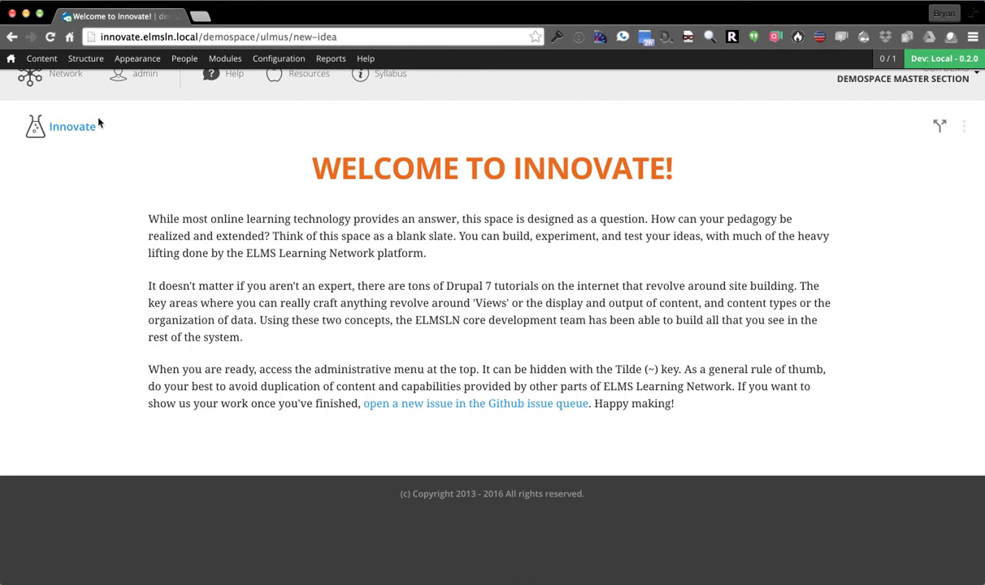
{"action": "mouse_move", "coordinate": [84, 63]}
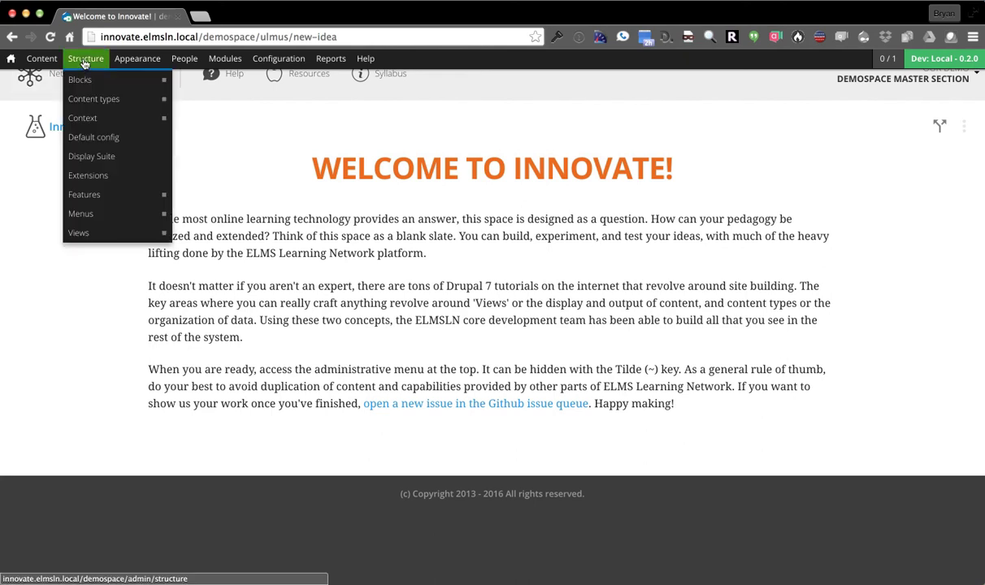
{"action": "mouse_move", "coordinate": [102, 100]}
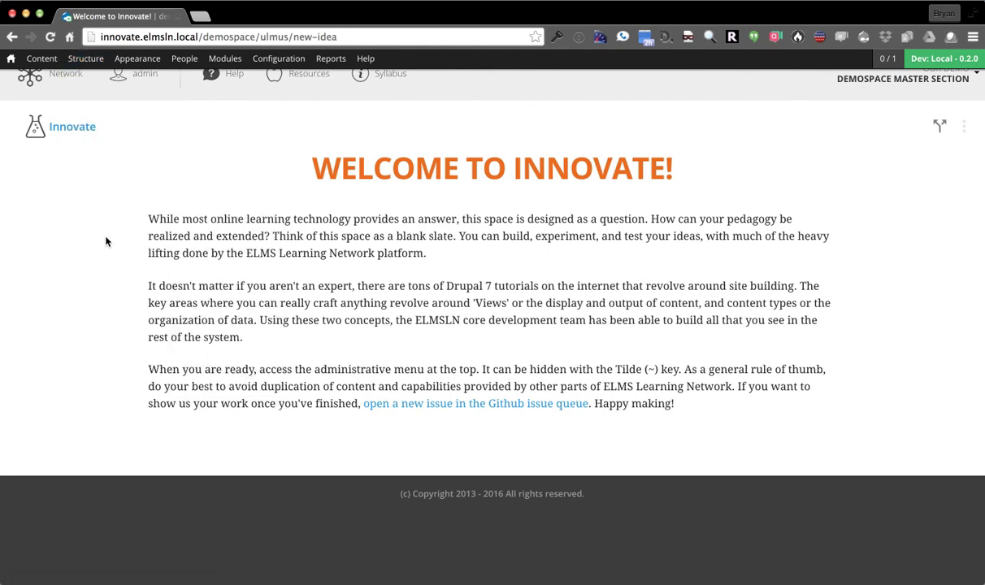
{"action": "mouse_move", "coordinate": [103, 238]}
{"action": "key", "text": "asciitilde"}
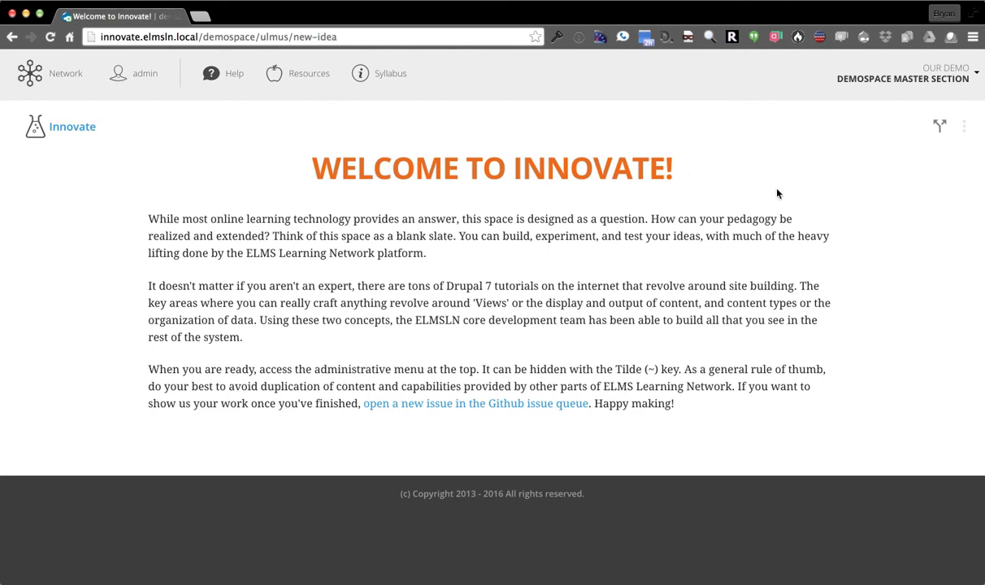
View the Sections list from the DEMOSPACE MASTER SECTION dropdown, then return to Innovate home
{"action": "left_click", "coordinate": [838, 78]}
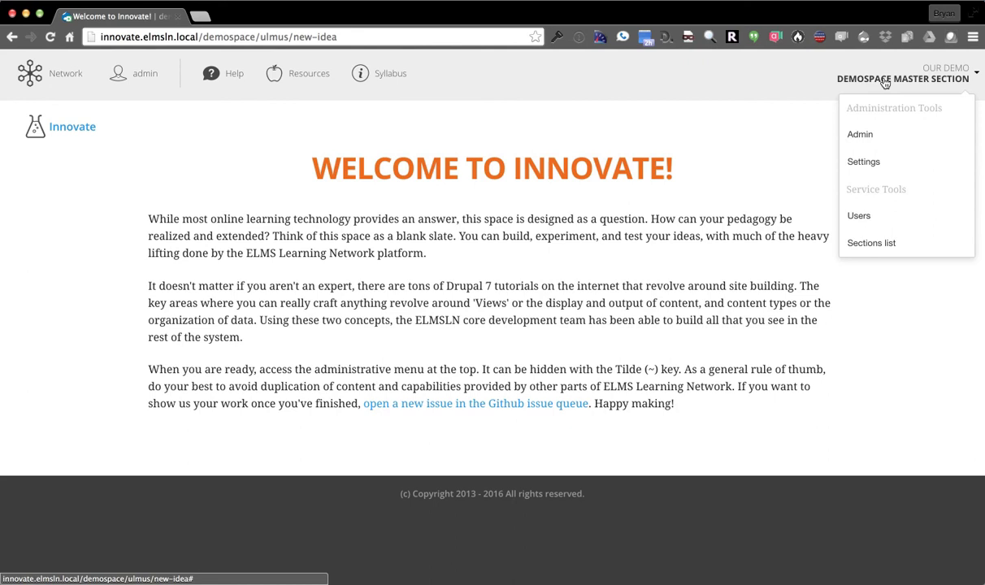
{"action": "left_click", "coordinate": [886, 246]}
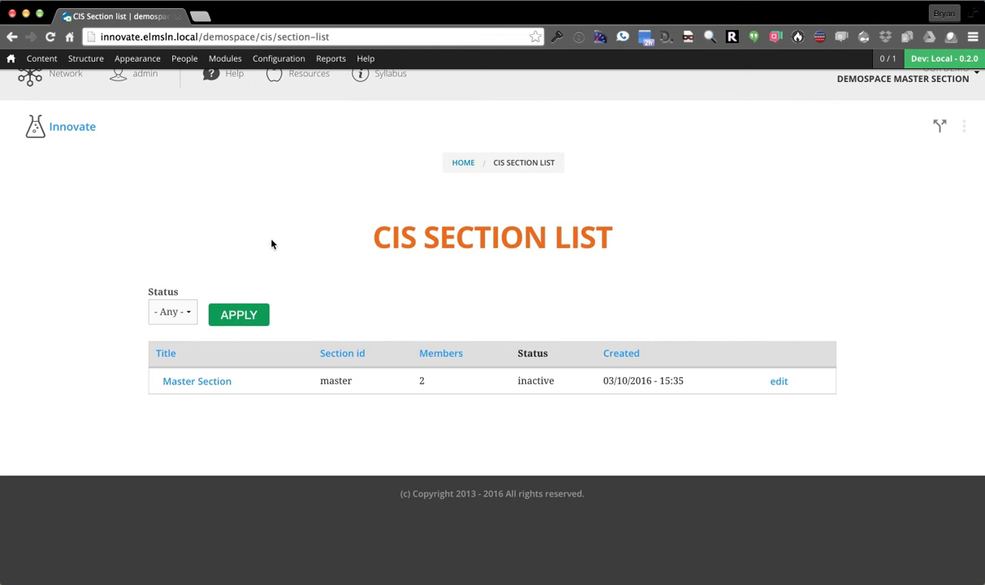
{"action": "left_click", "coordinate": [37, 73]}
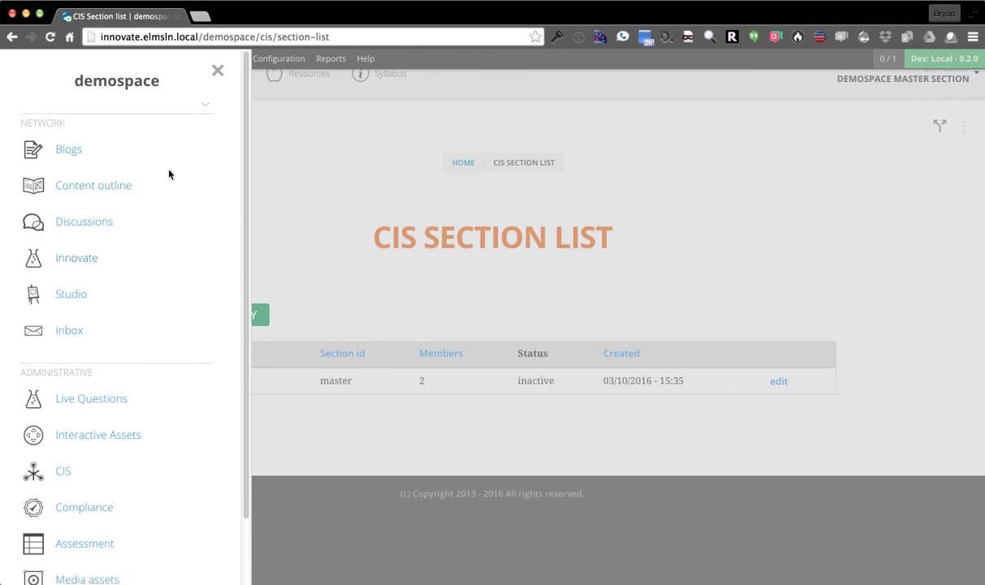
{"action": "left_click", "coordinate": [306, 194]}
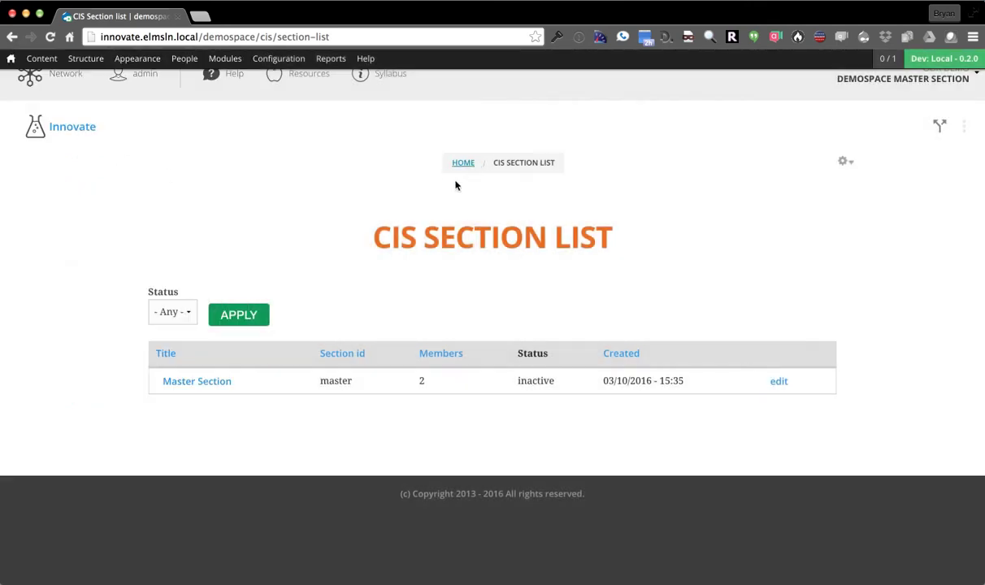
{"action": "left_click", "coordinate": [465, 163]}
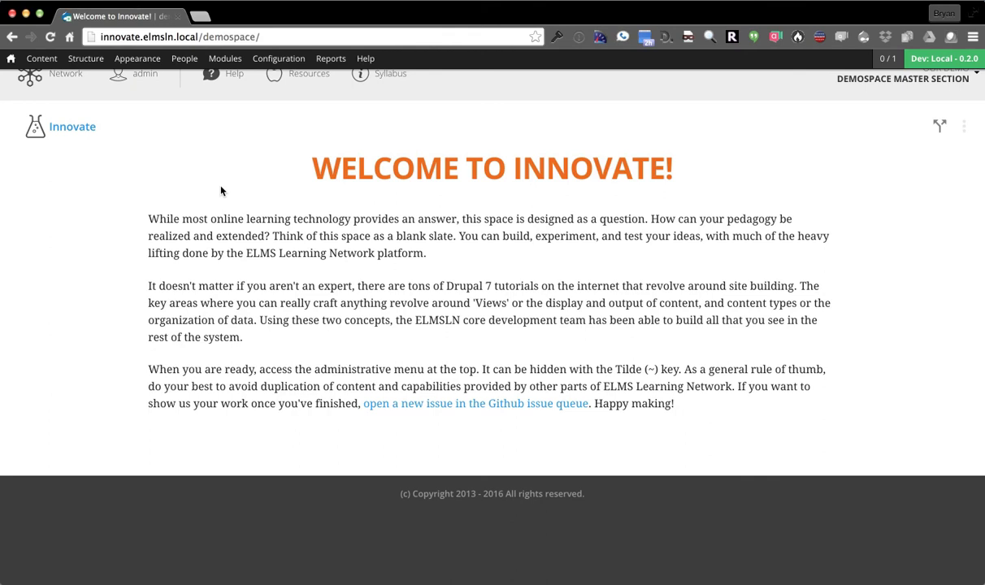
Browse Innovate's installed Modules list, return to the welcome page, and open the Network panel
{"action": "left_click", "coordinate": [222, 60]}
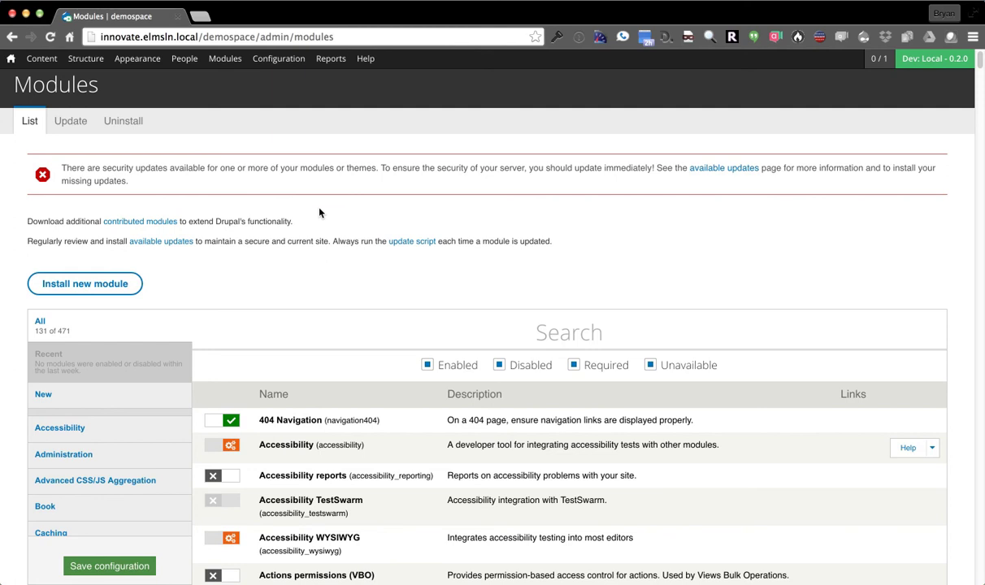
{"action": "left_click", "coordinate": [11, 58]}
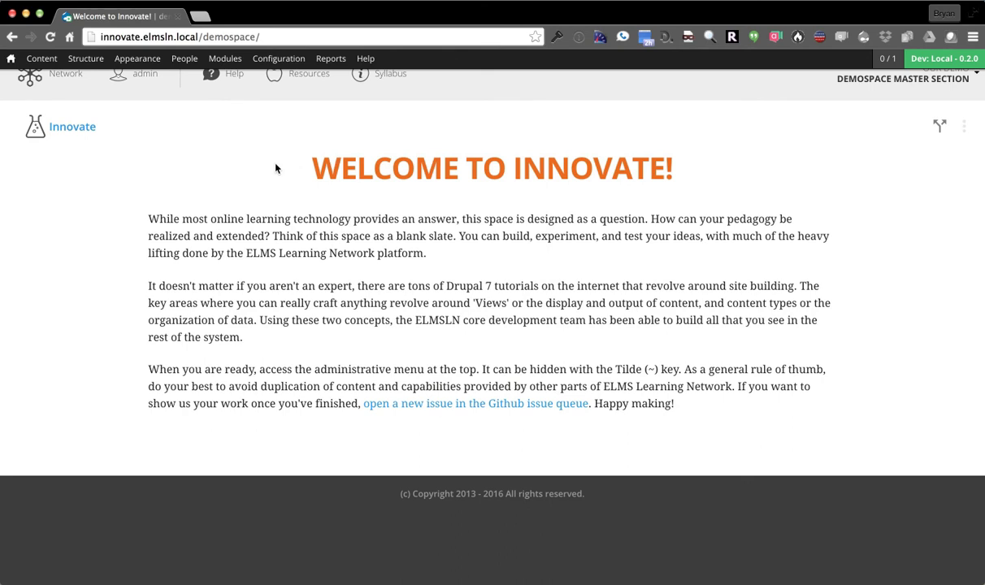
{"action": "left_click", "coordinate": [39, 81]}
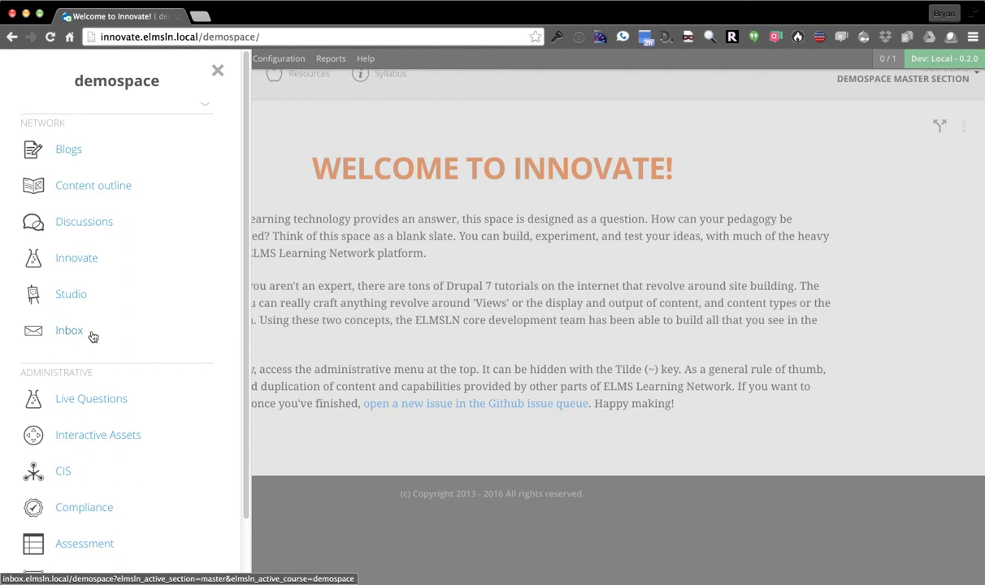
Visit the empty Discussion Boards, then go to the course content outline
{"action": "left_click", "coordinate": [77, 221]}
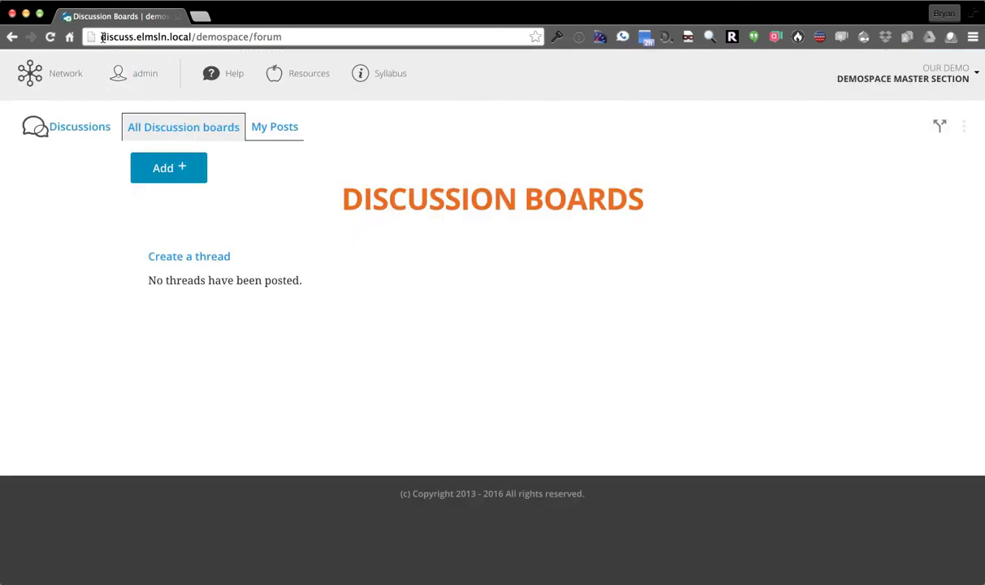
{"action": "left_click_drag", "start_coordinate": [98, 37], "coordinate": [192, 38]}
{"action": "left_click", "coordinate": [193, 38]}
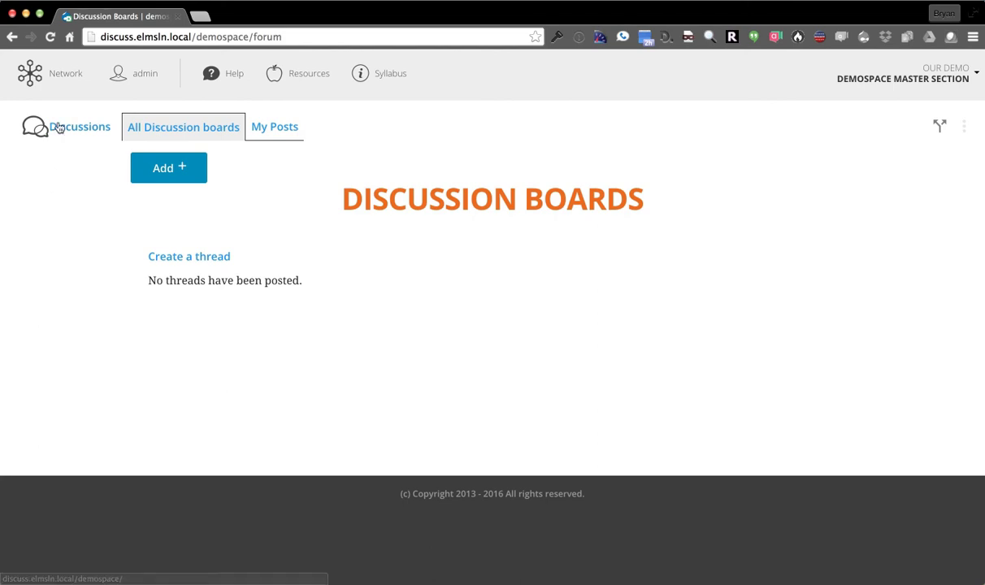
{"action": "left_click", "coordinate": [60, 84]}
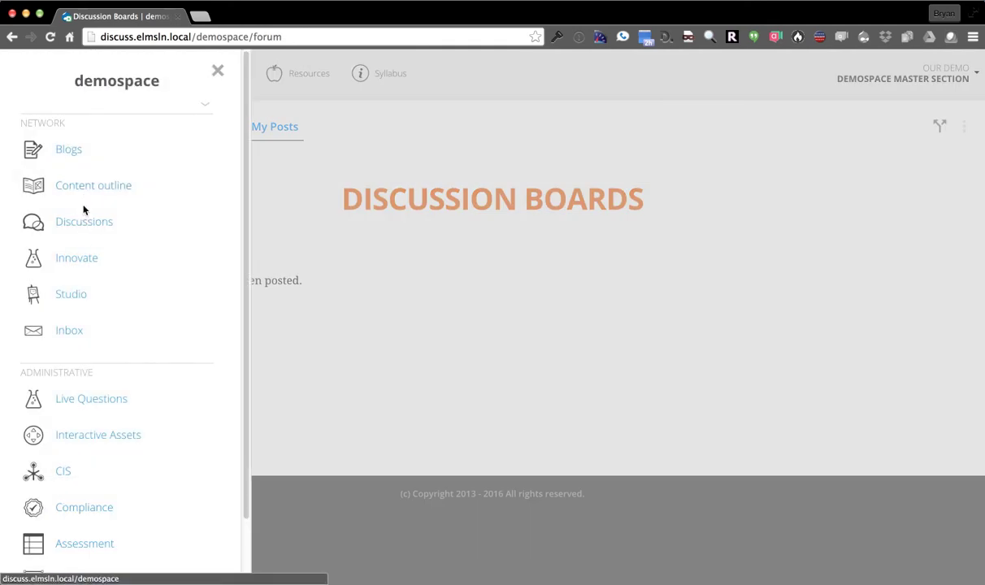
{"action": "left_click", "coordinate": [81, 187]}
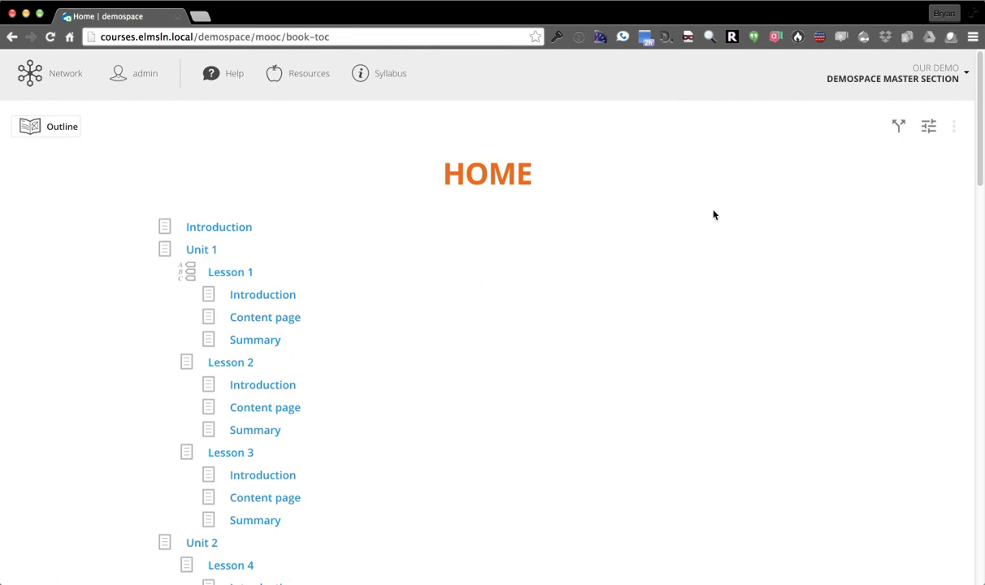
{"action": "left_click", "coordinate": [840, 74]}
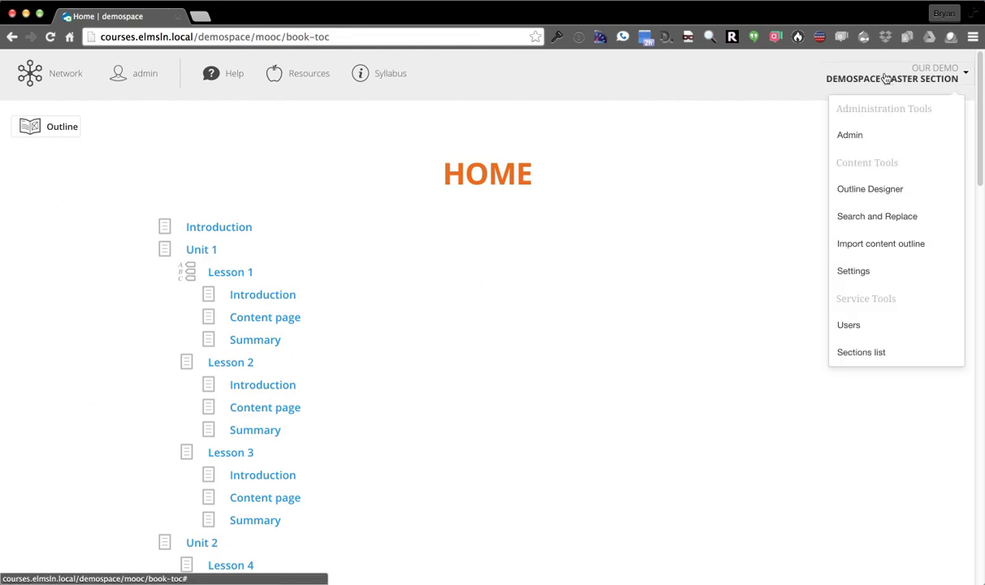
{"action": "left_click", "coordinate": [311, 183]}
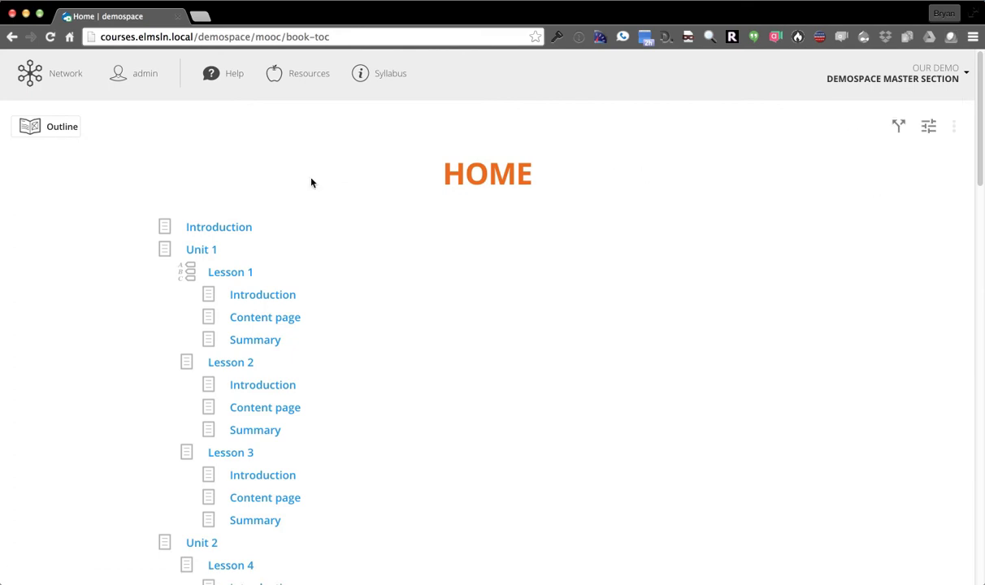
Load elmsln.org in a new browser tab
{"action": "key", "text": "super+t"}
{"action": "type", "text": "elmsln.org"}
{"action": "key", "text": "Return"}
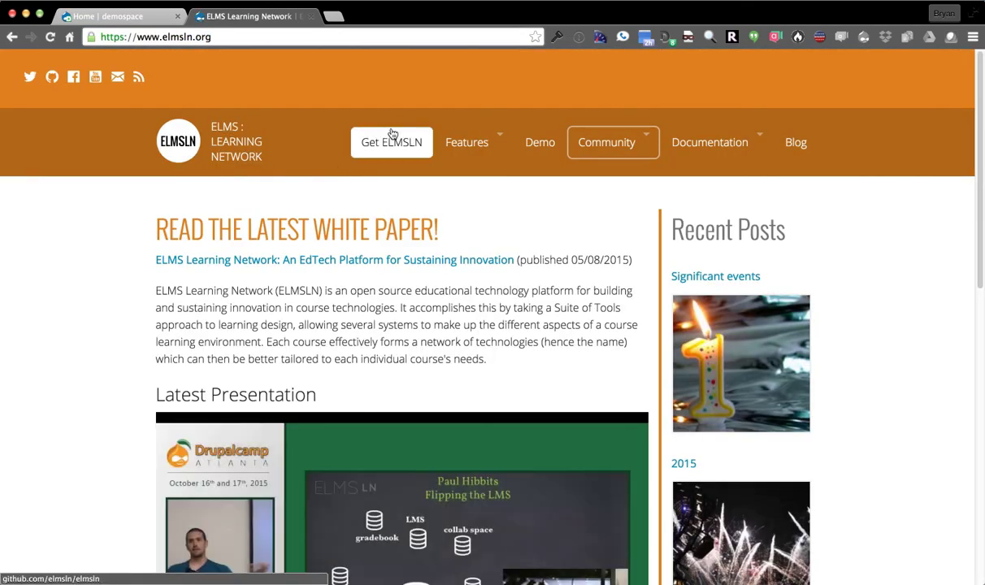
Go from elmsln.org to the elmsln/elmsln GitHub repository and view its Issues list
{"action": "left_click", "coordinate": [392, 145]}
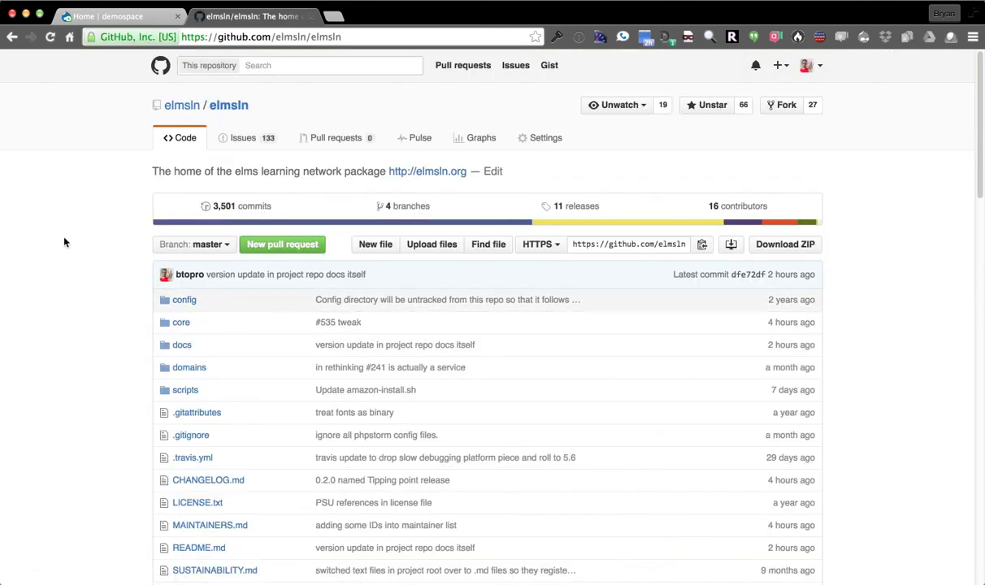
{"action": "left_click", "coordinate": [249, 140]}
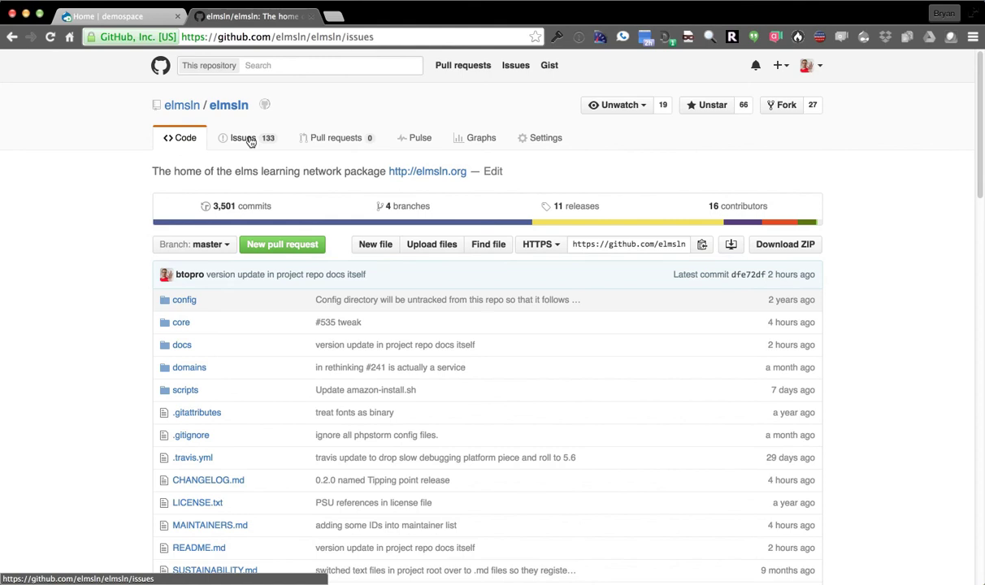